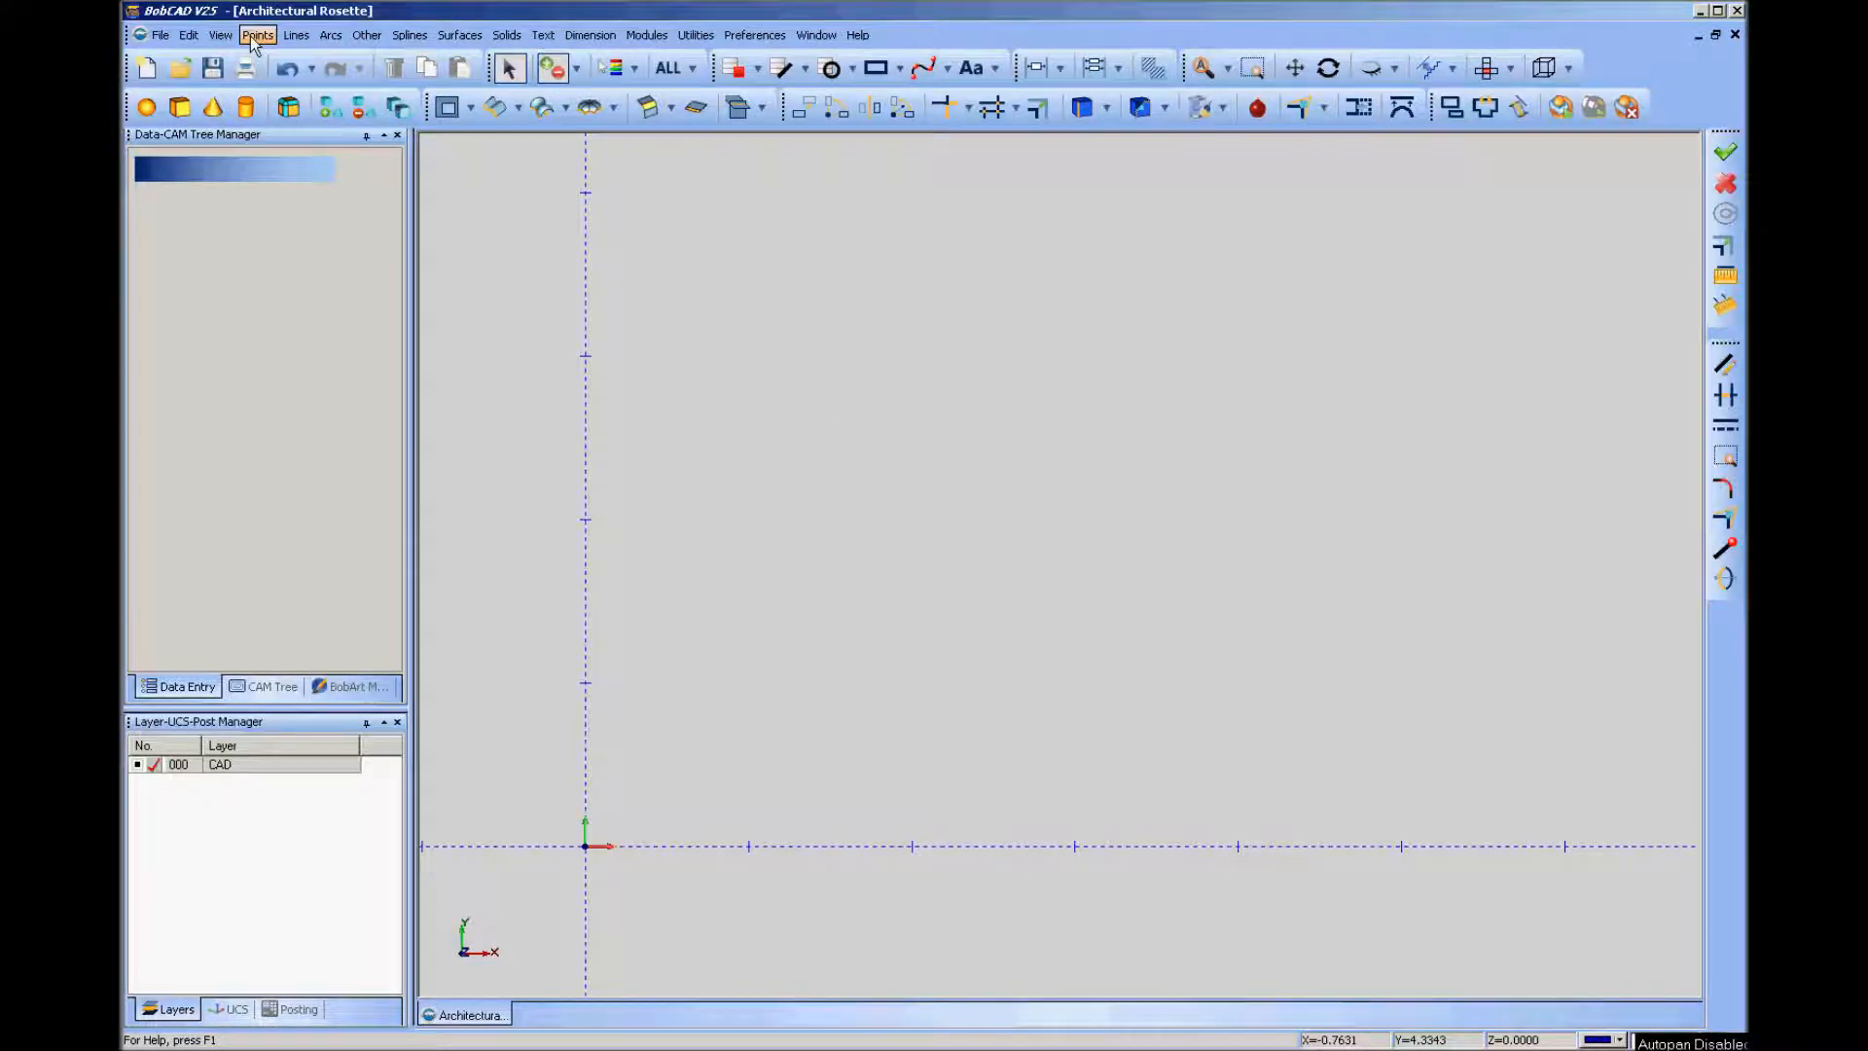
# Sketch a circle centred on the vertical axis at about Y 0.74, its lower edge just above the origin.
pyautogui.click(332, 39)
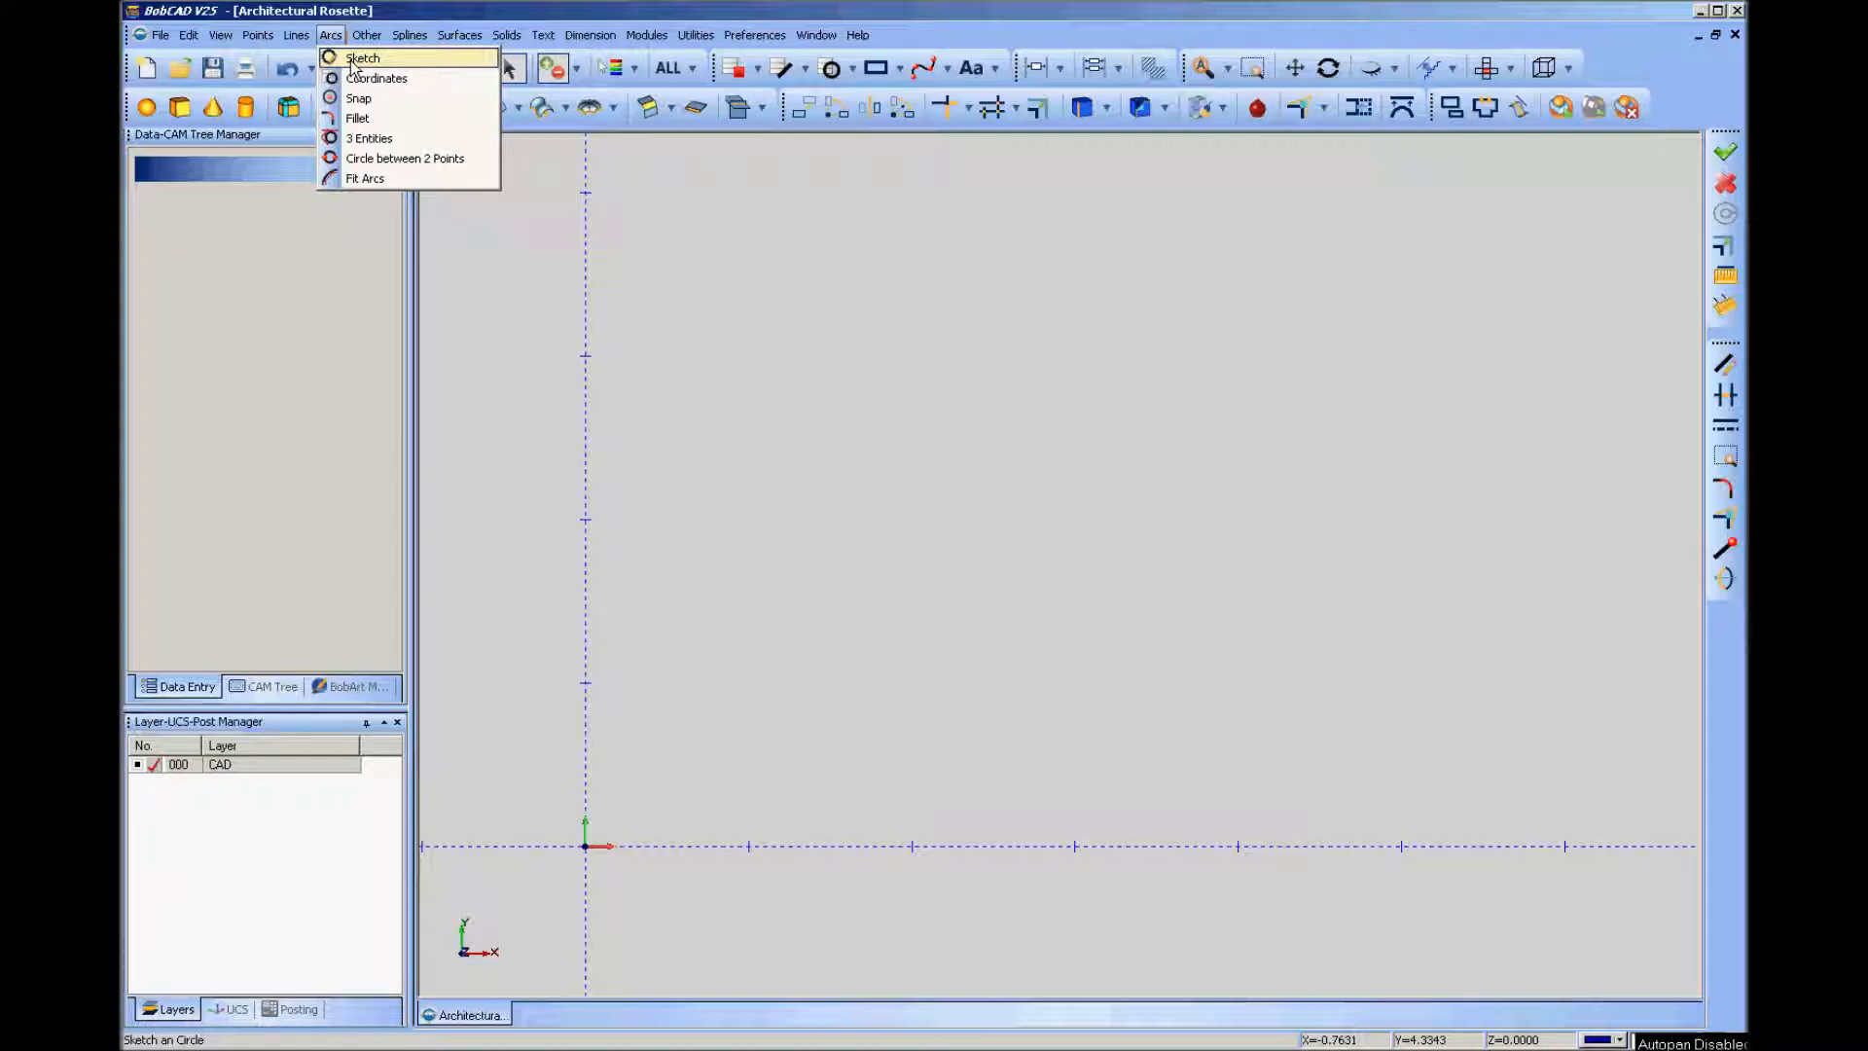
pyautogui.click(360, 59)
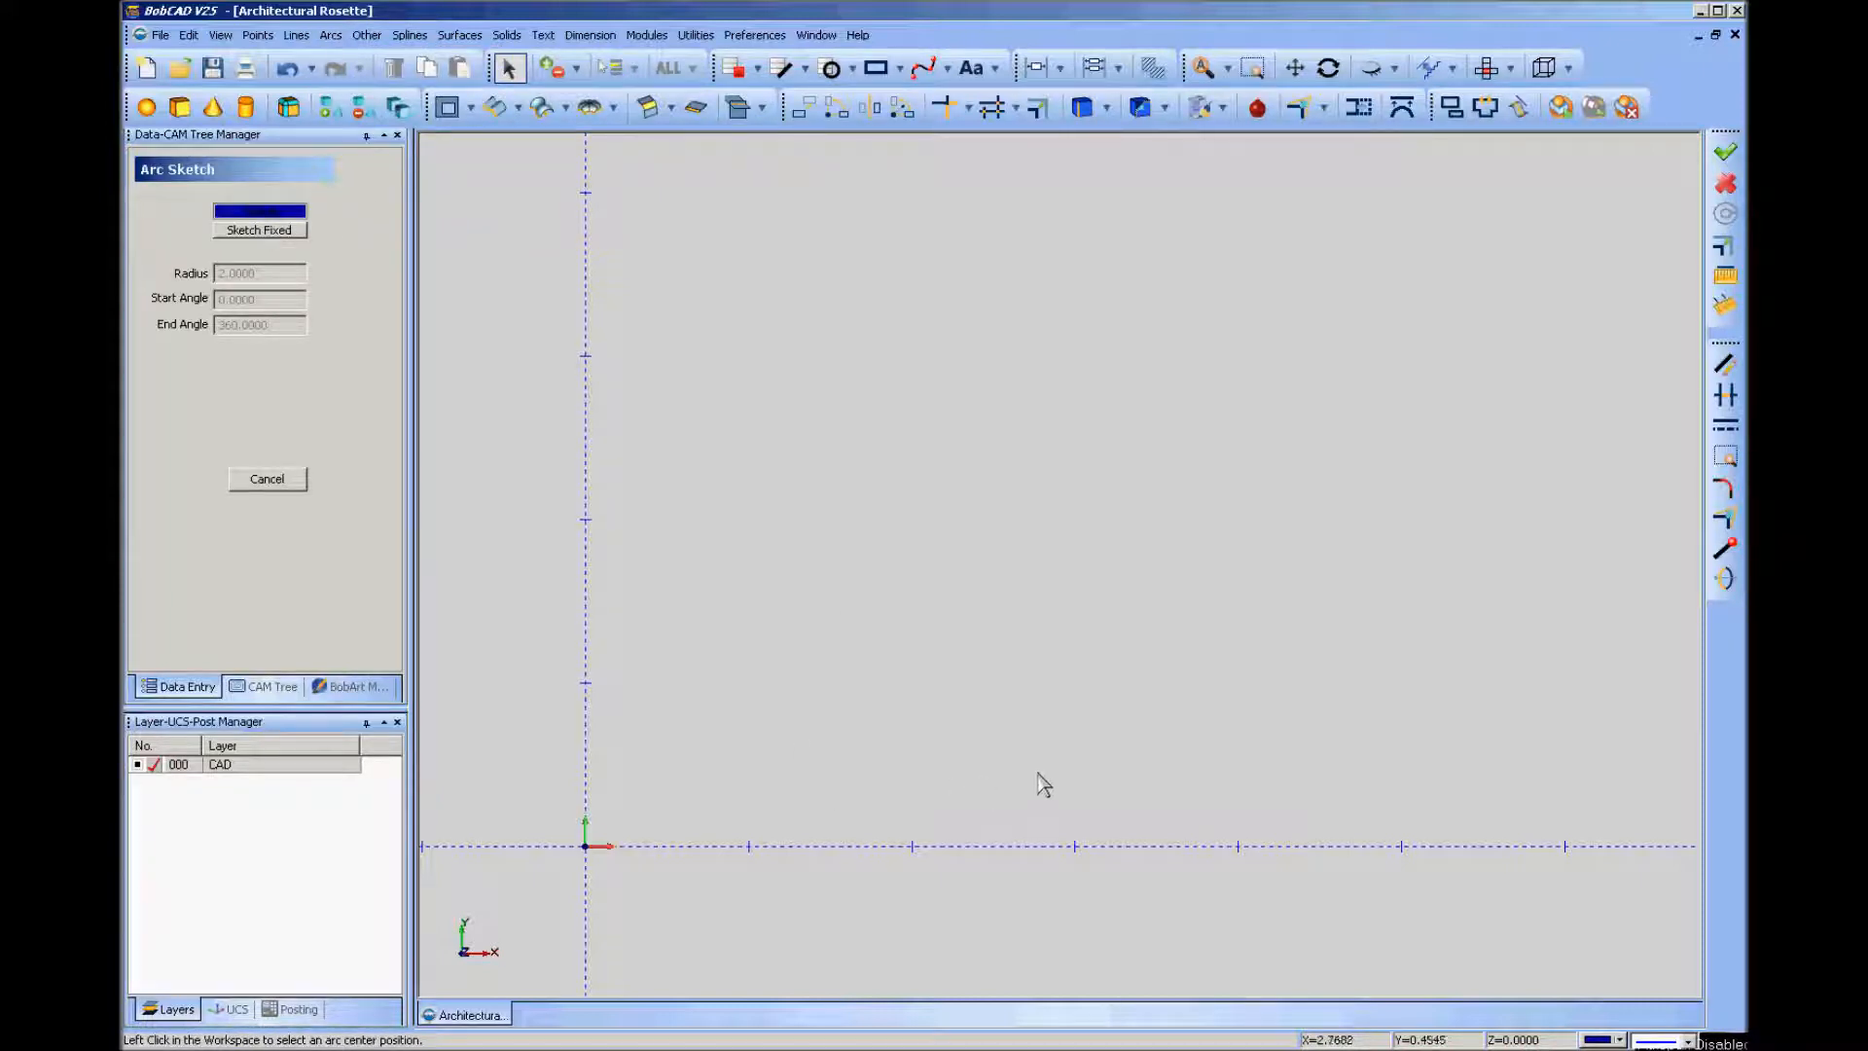
pyautogui.click(586, 726)
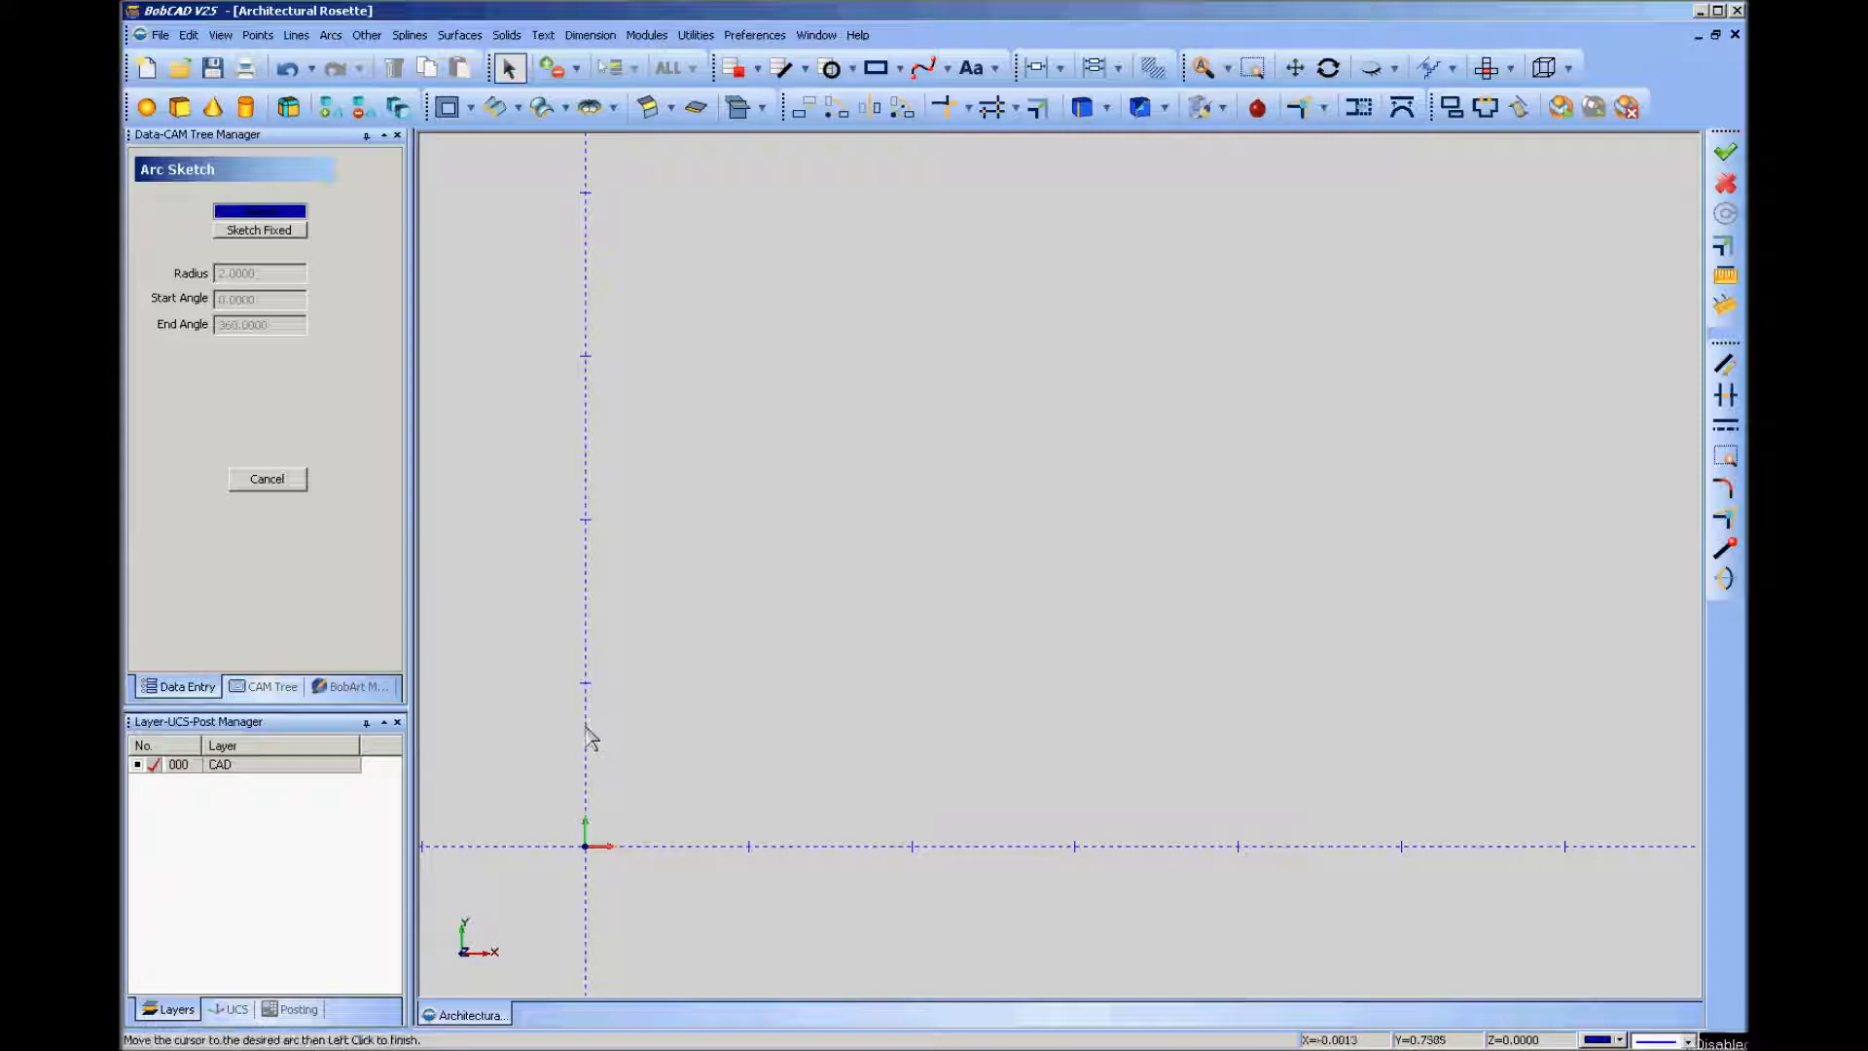
pyautogui.click(659, 790)
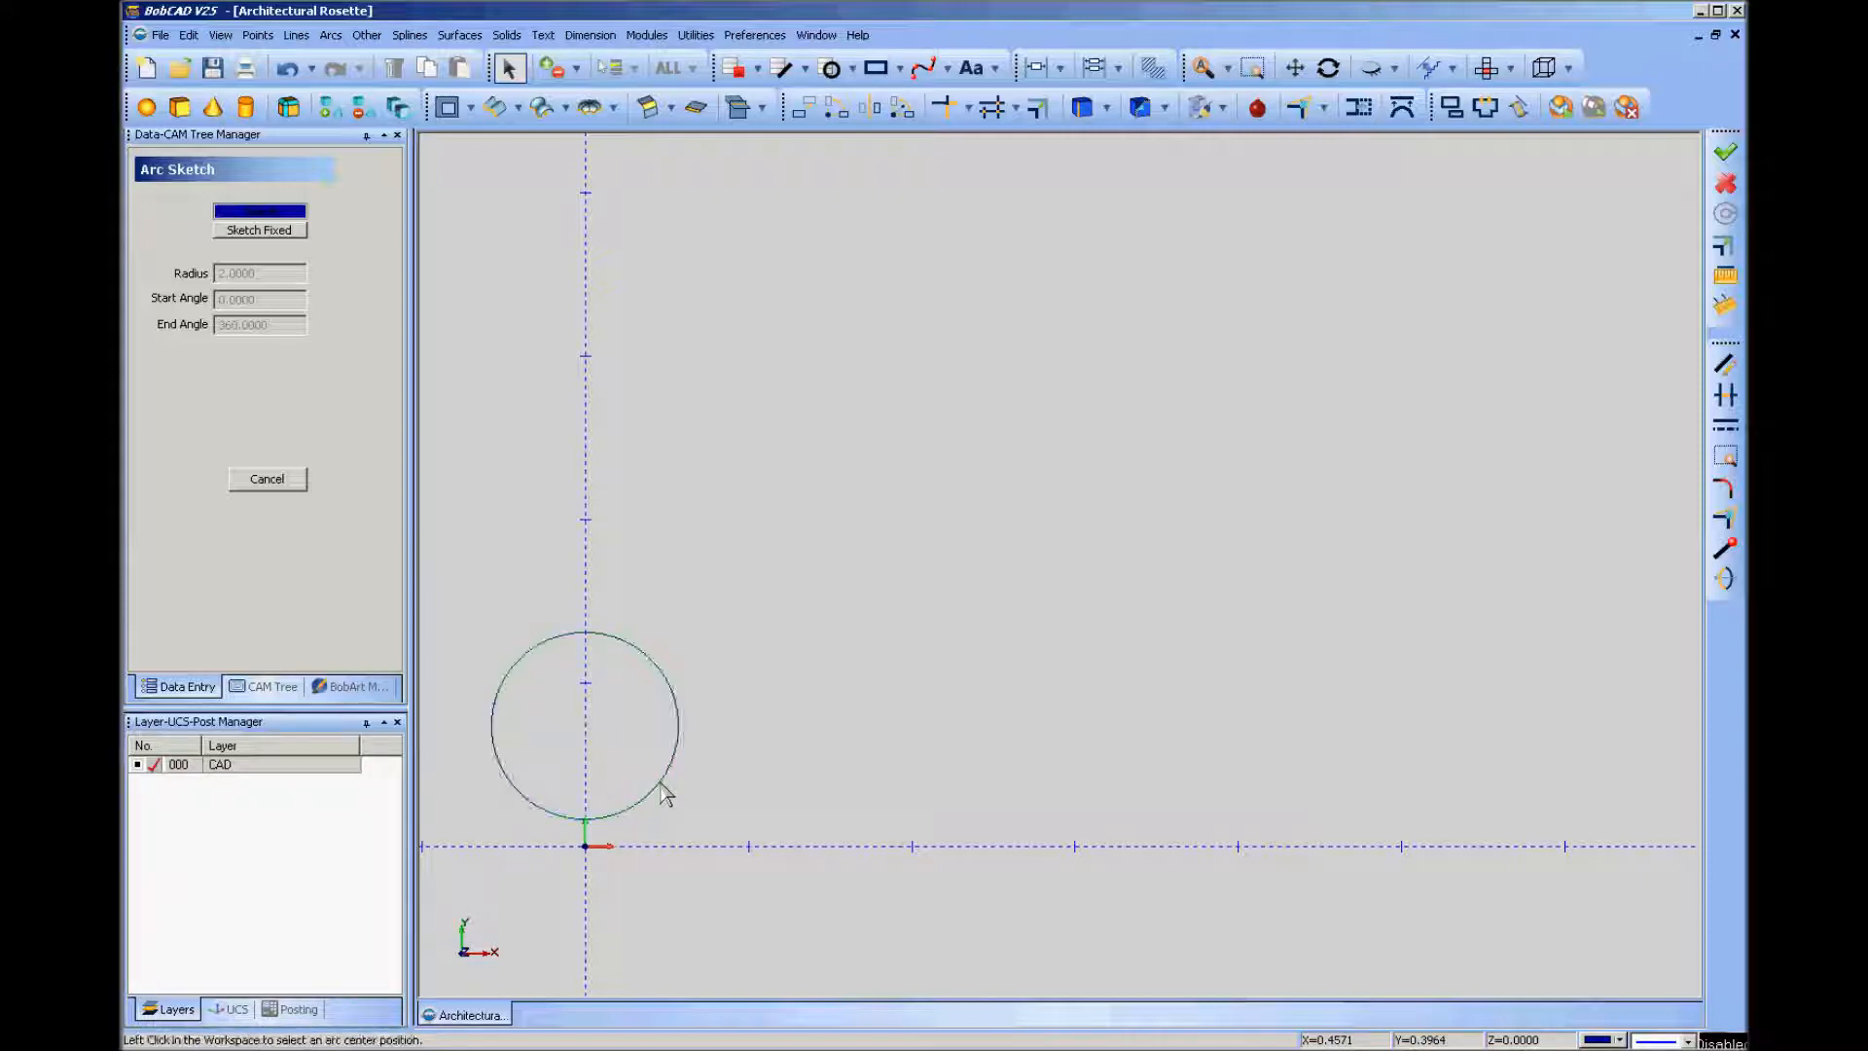
pyautogui.click(290, 482)
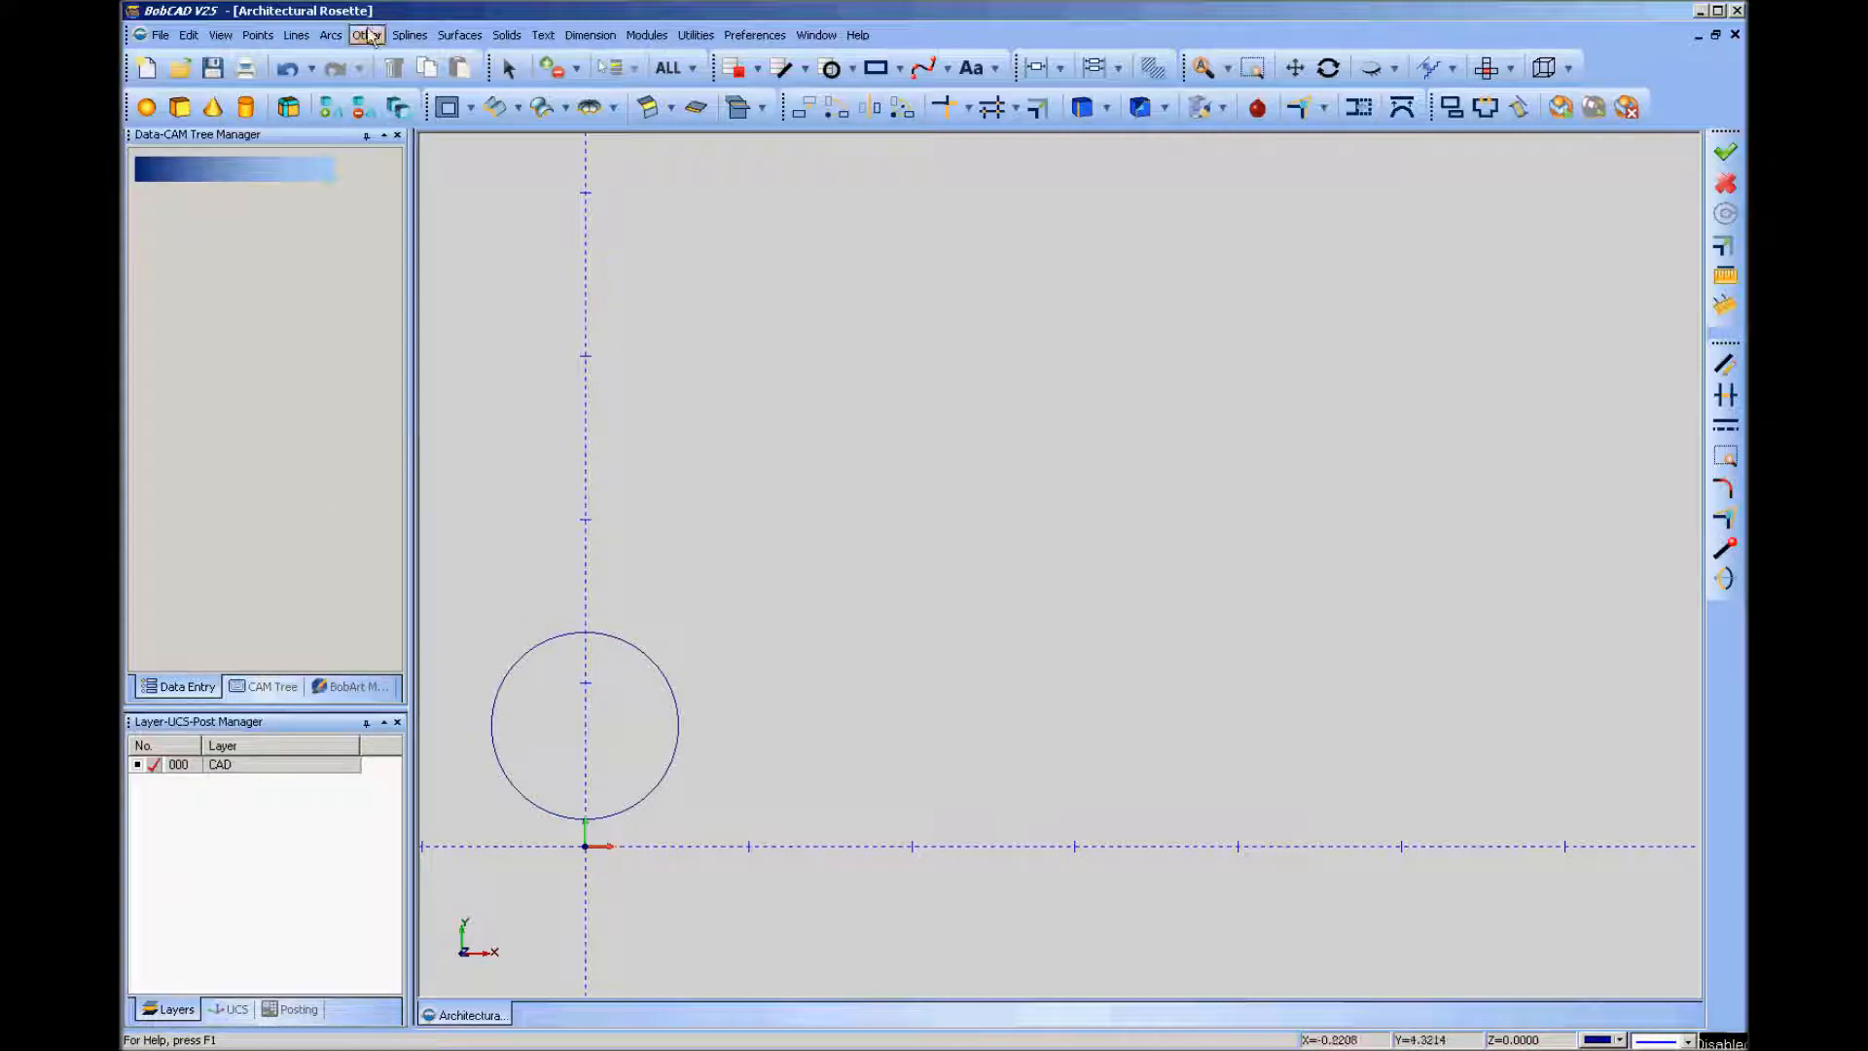
# Sketch two similar-sized circles on the positive X side, one overlapping the first circle and the other separated by a gap.
pyautogui.click(331, 35)
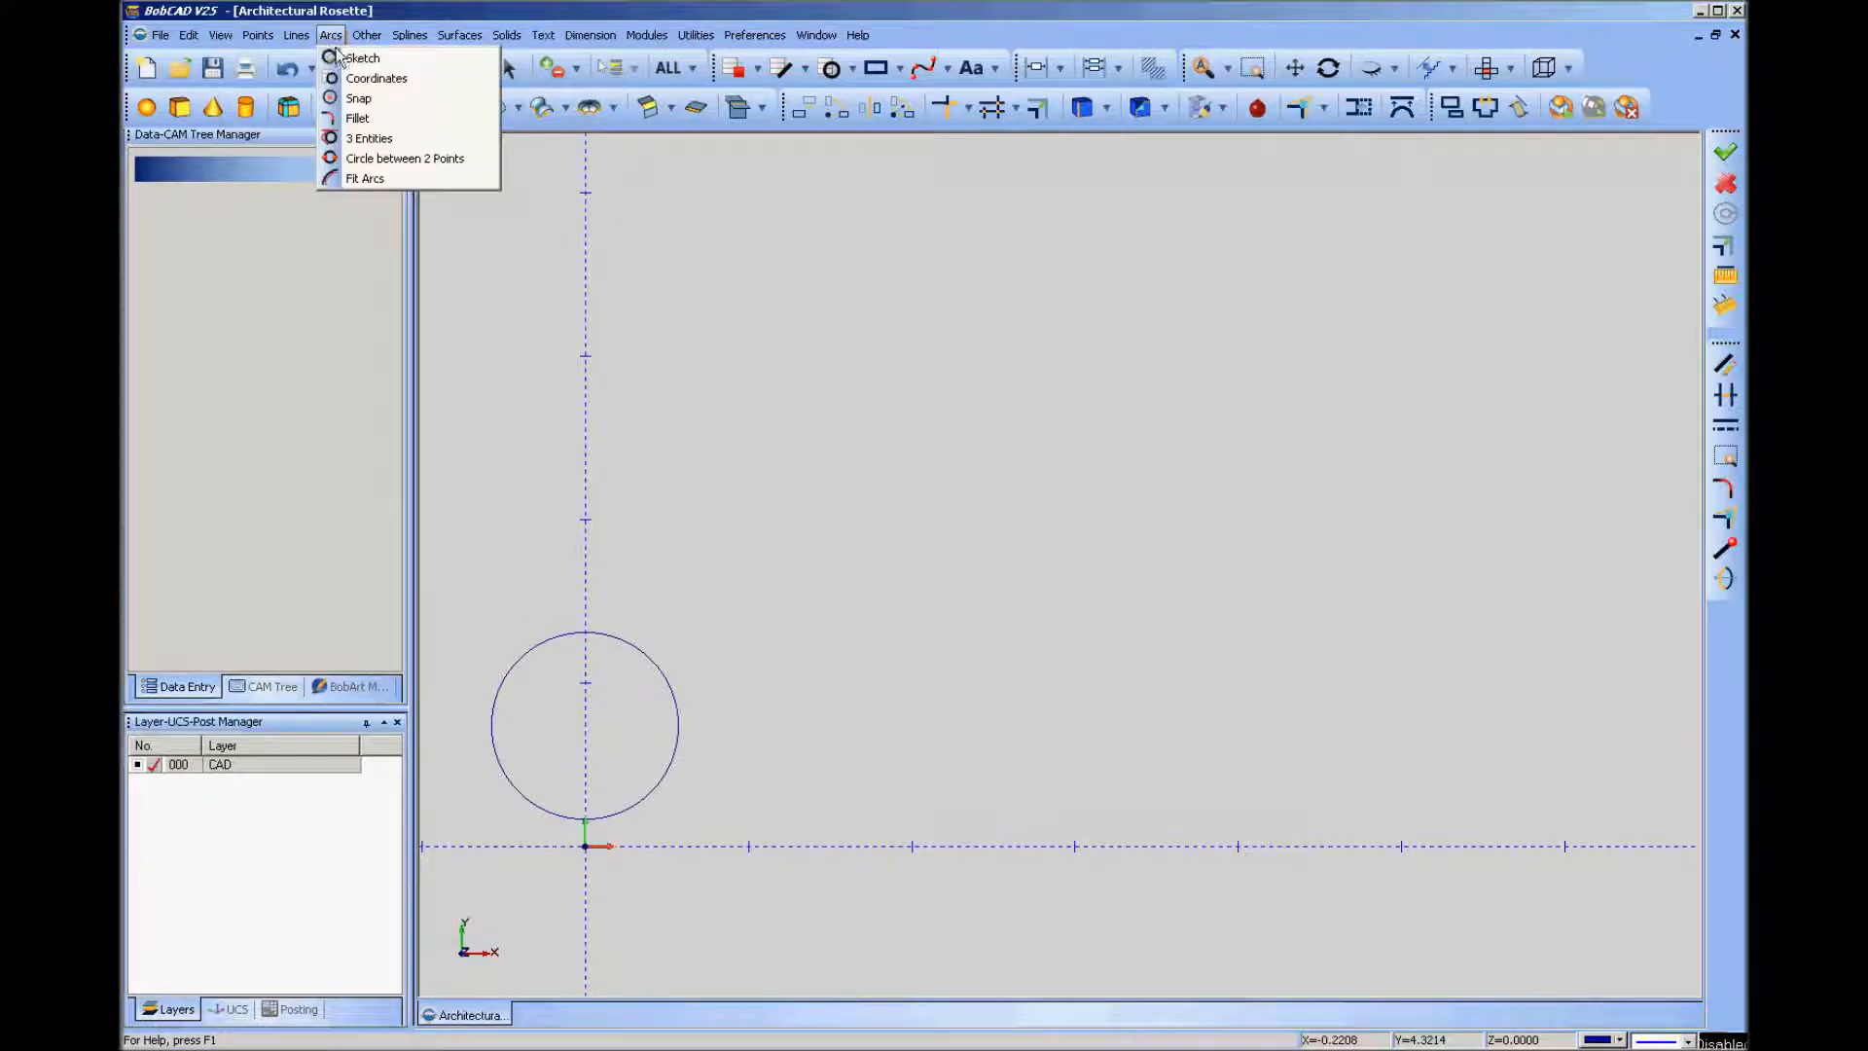
pyautogui.click(355, 59)
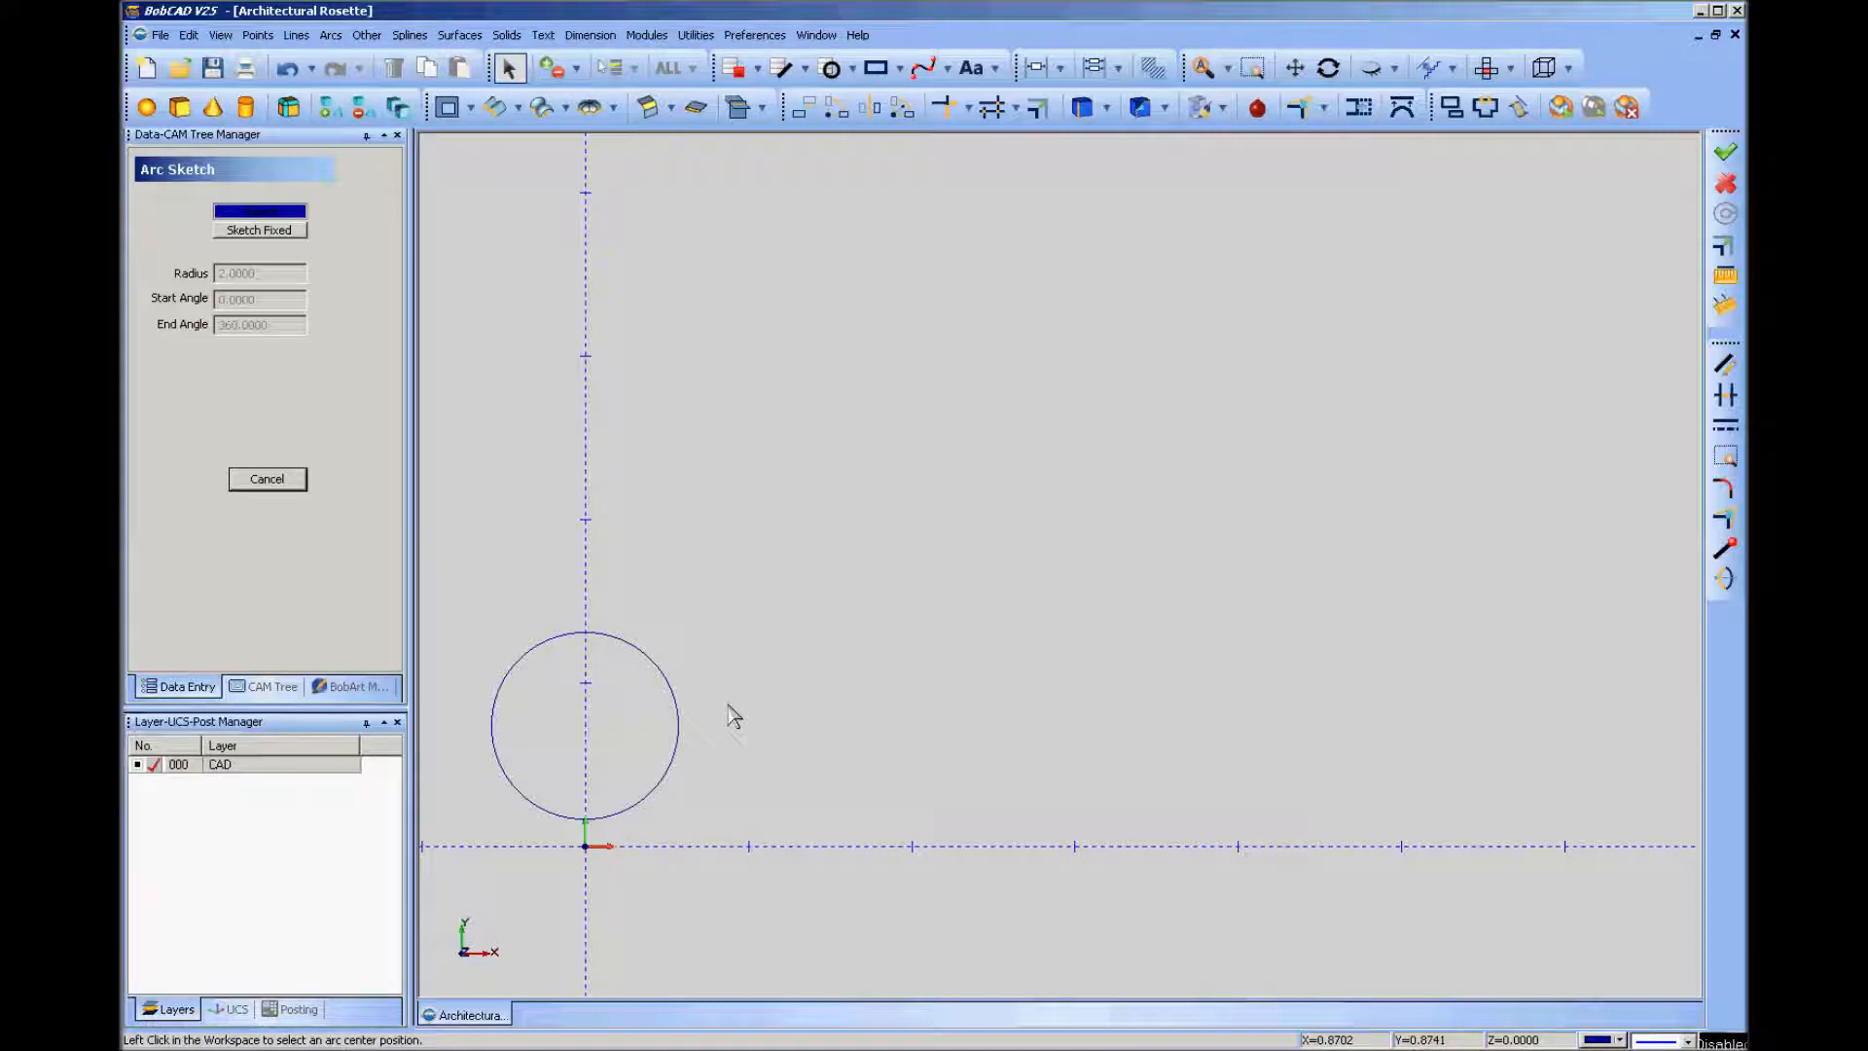
pyautogui.click(736, 674)
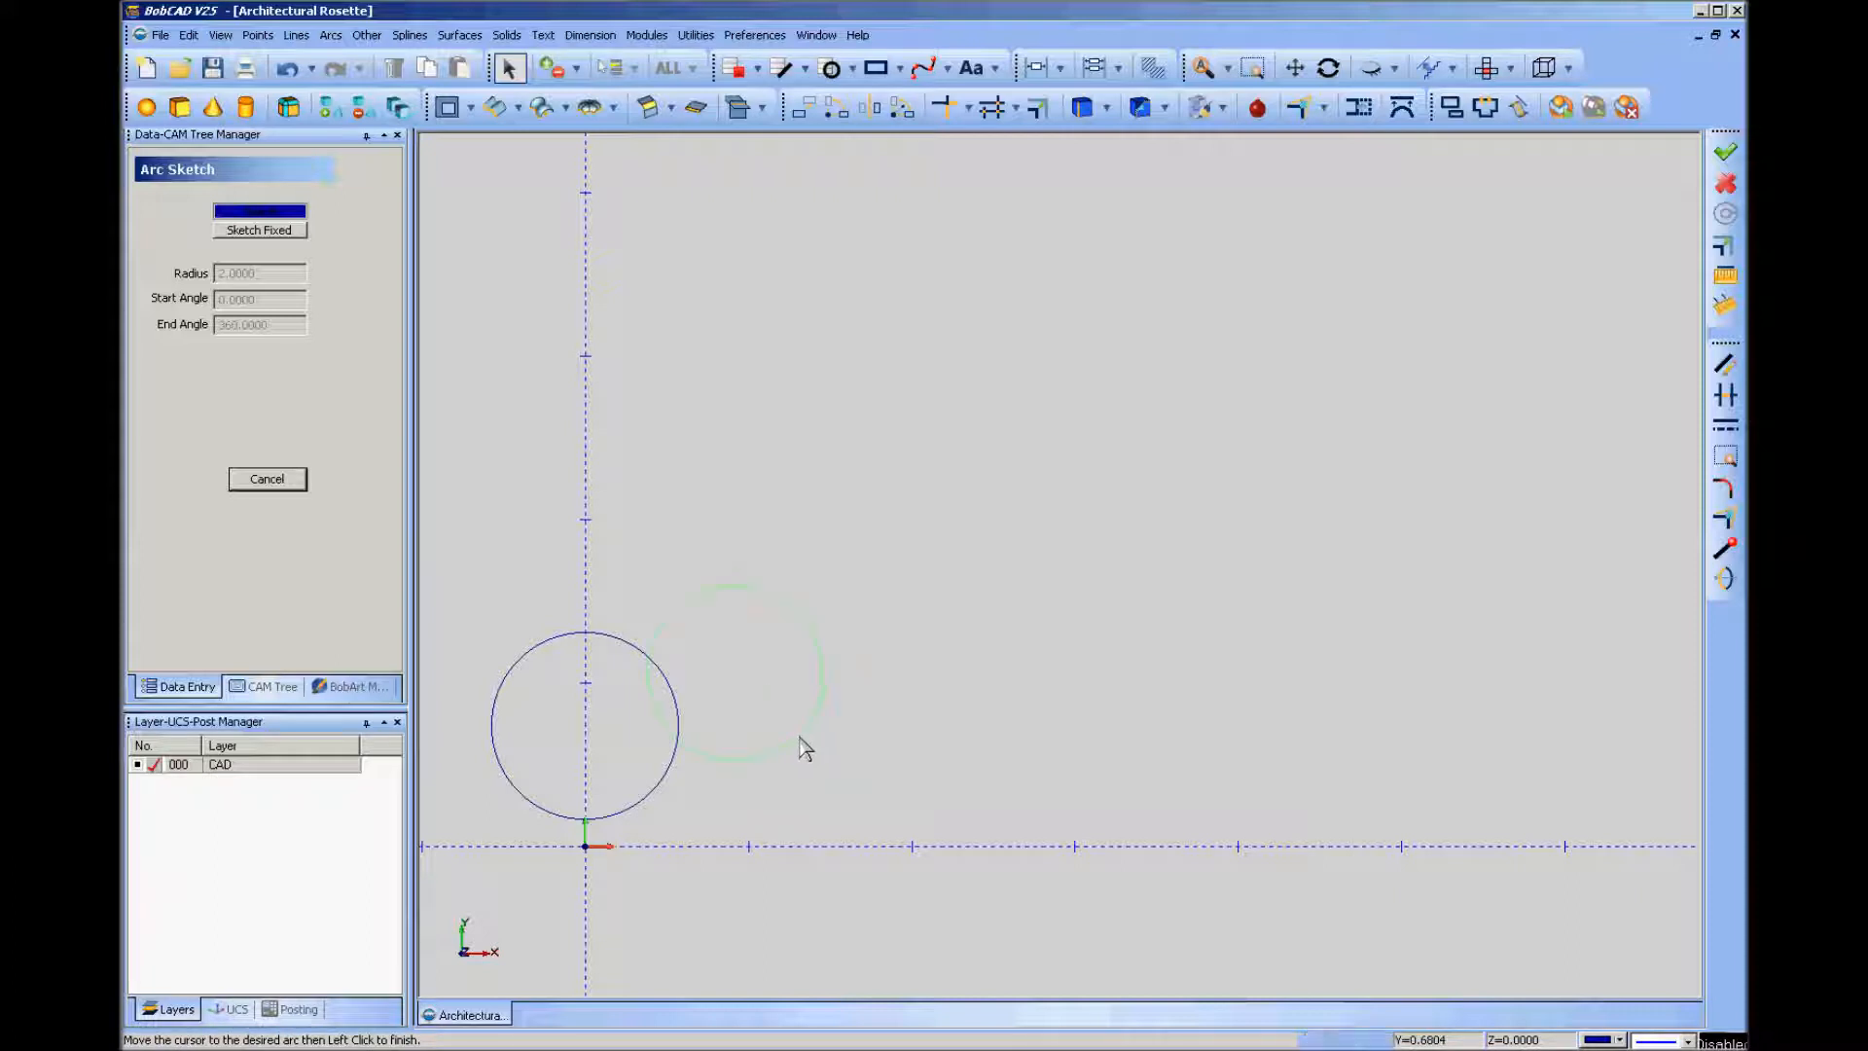
pyautogui.click(803, 747)
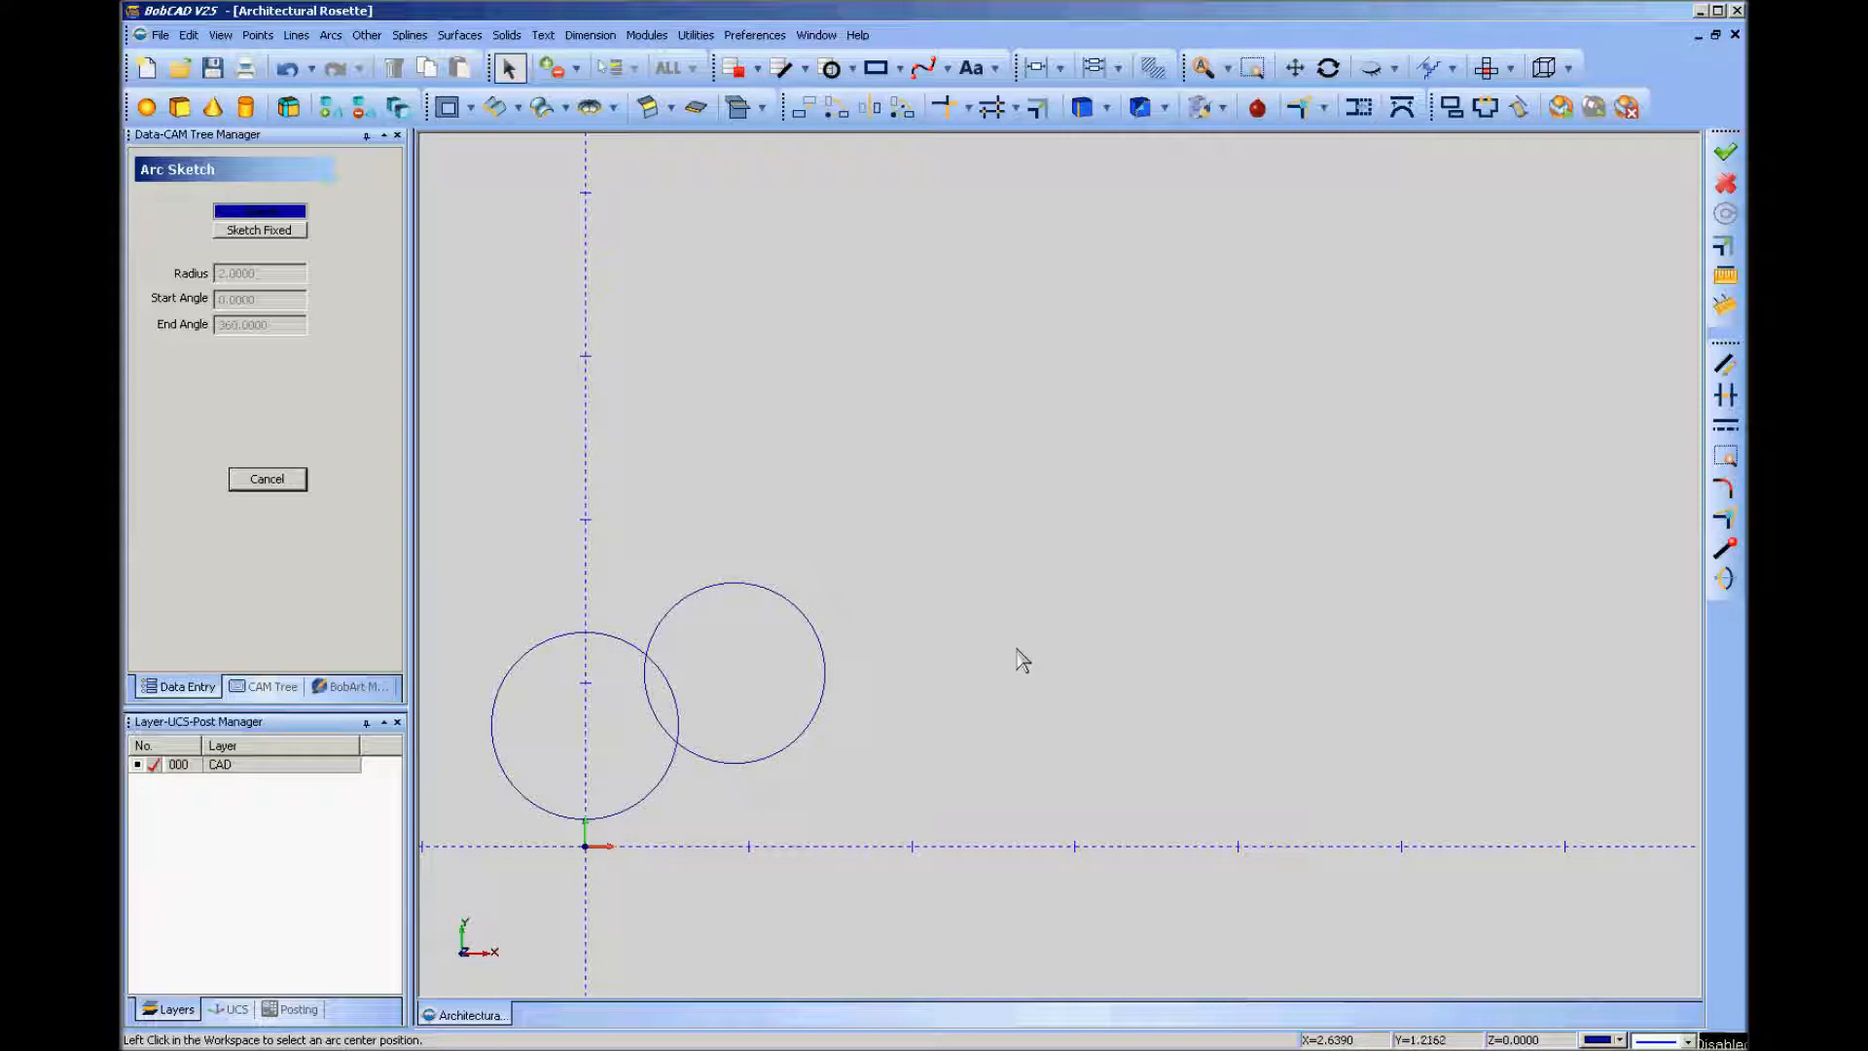
pyautogui.click(1002, 673)
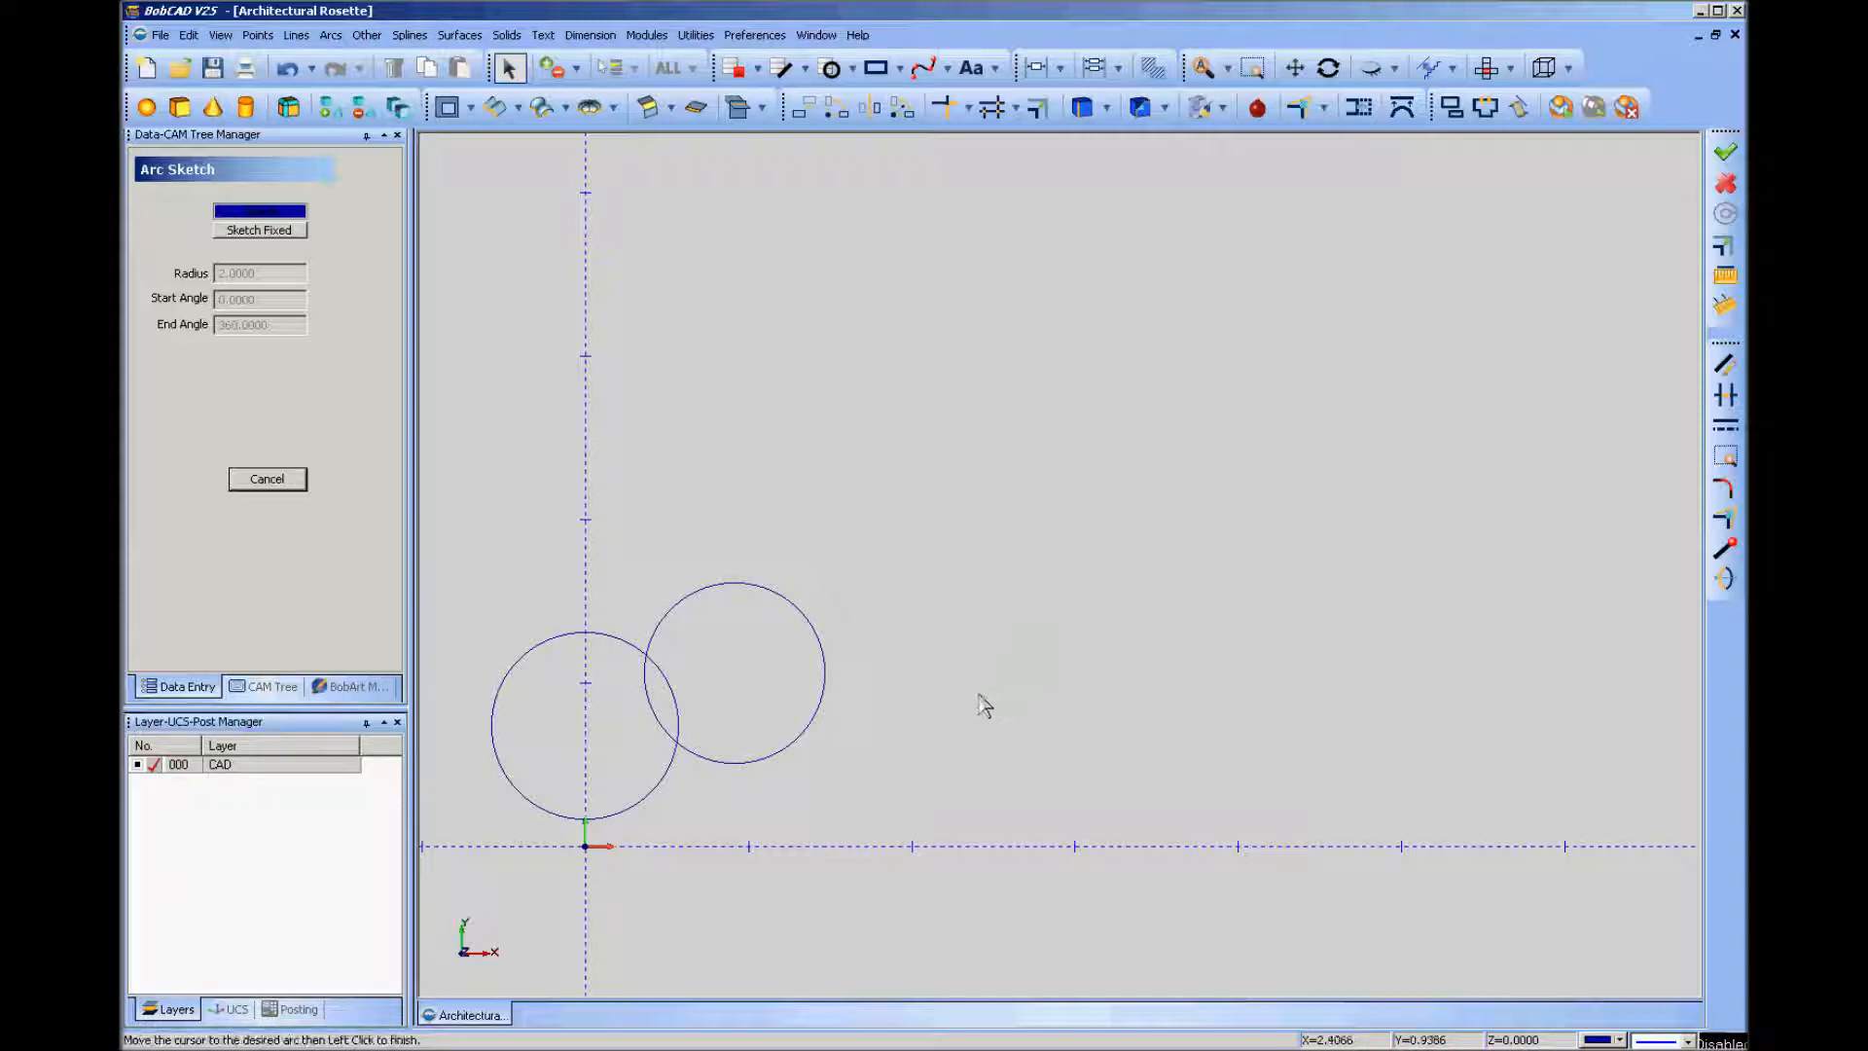
pyautogui.click(936, 738)
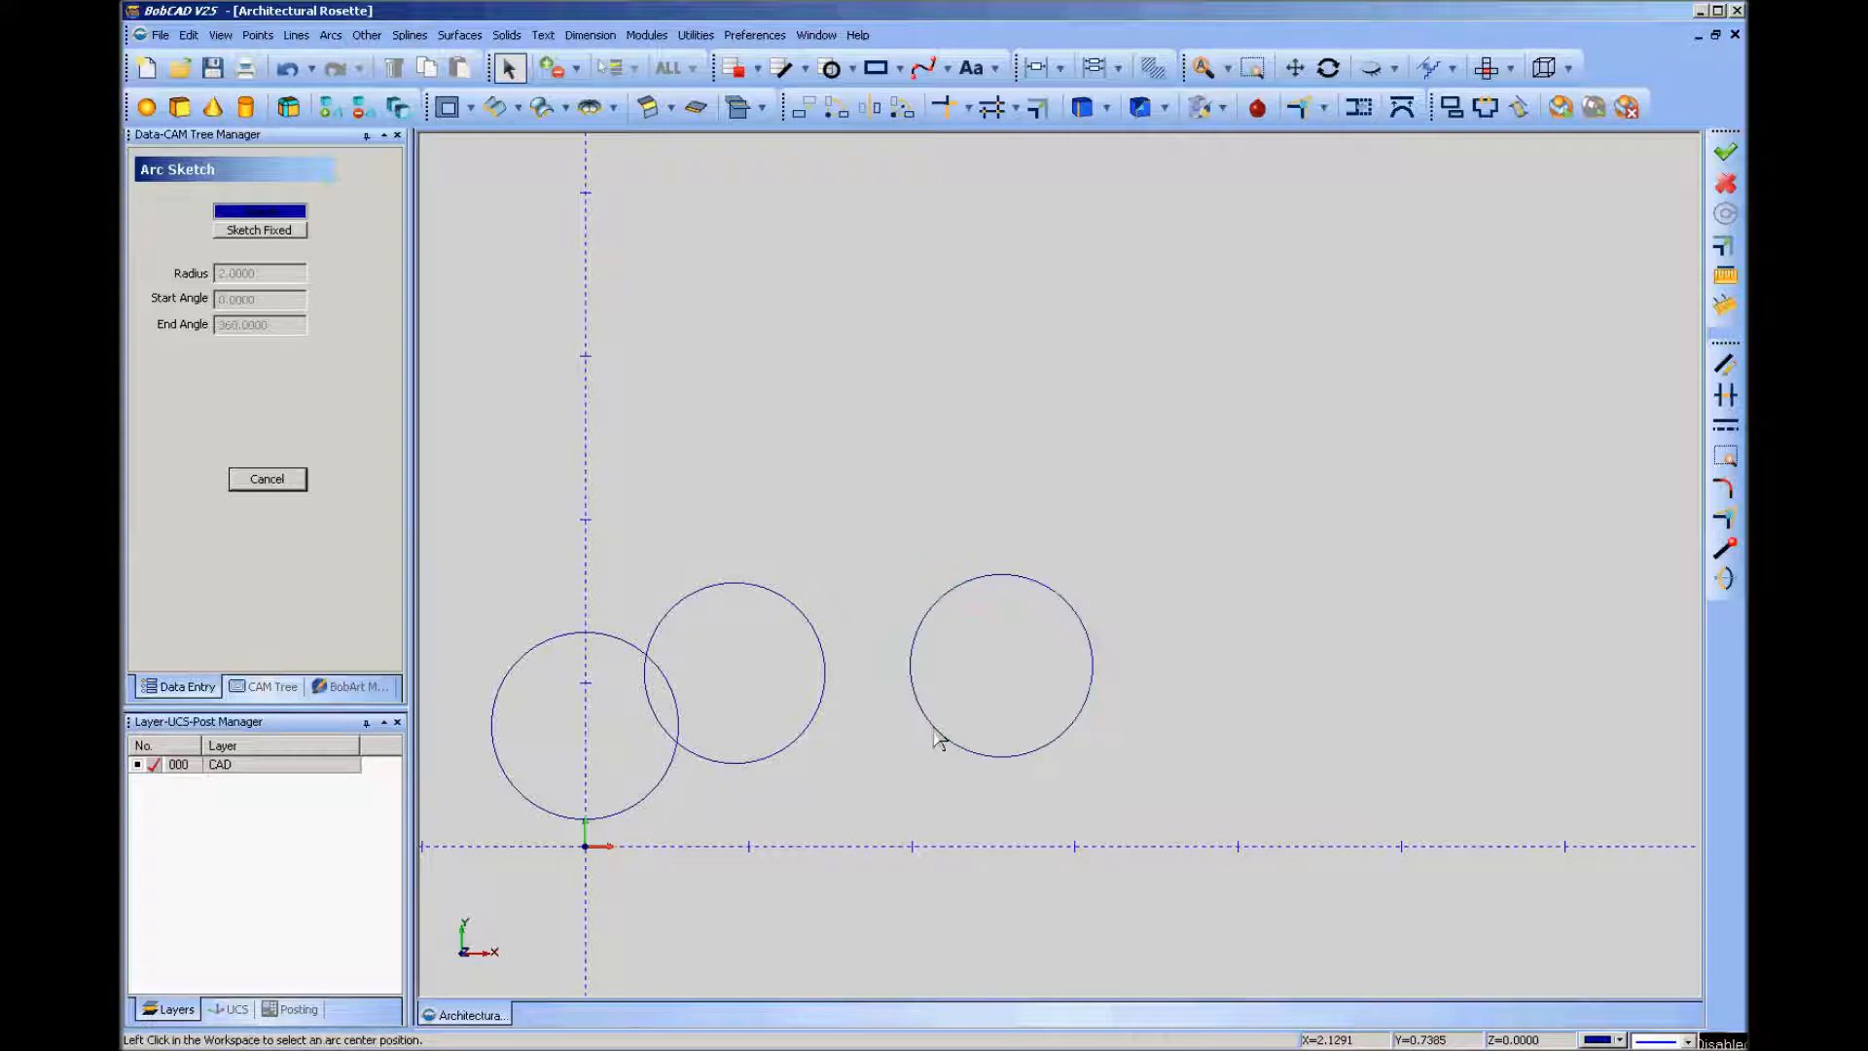
pyautogui.click(269, 480)
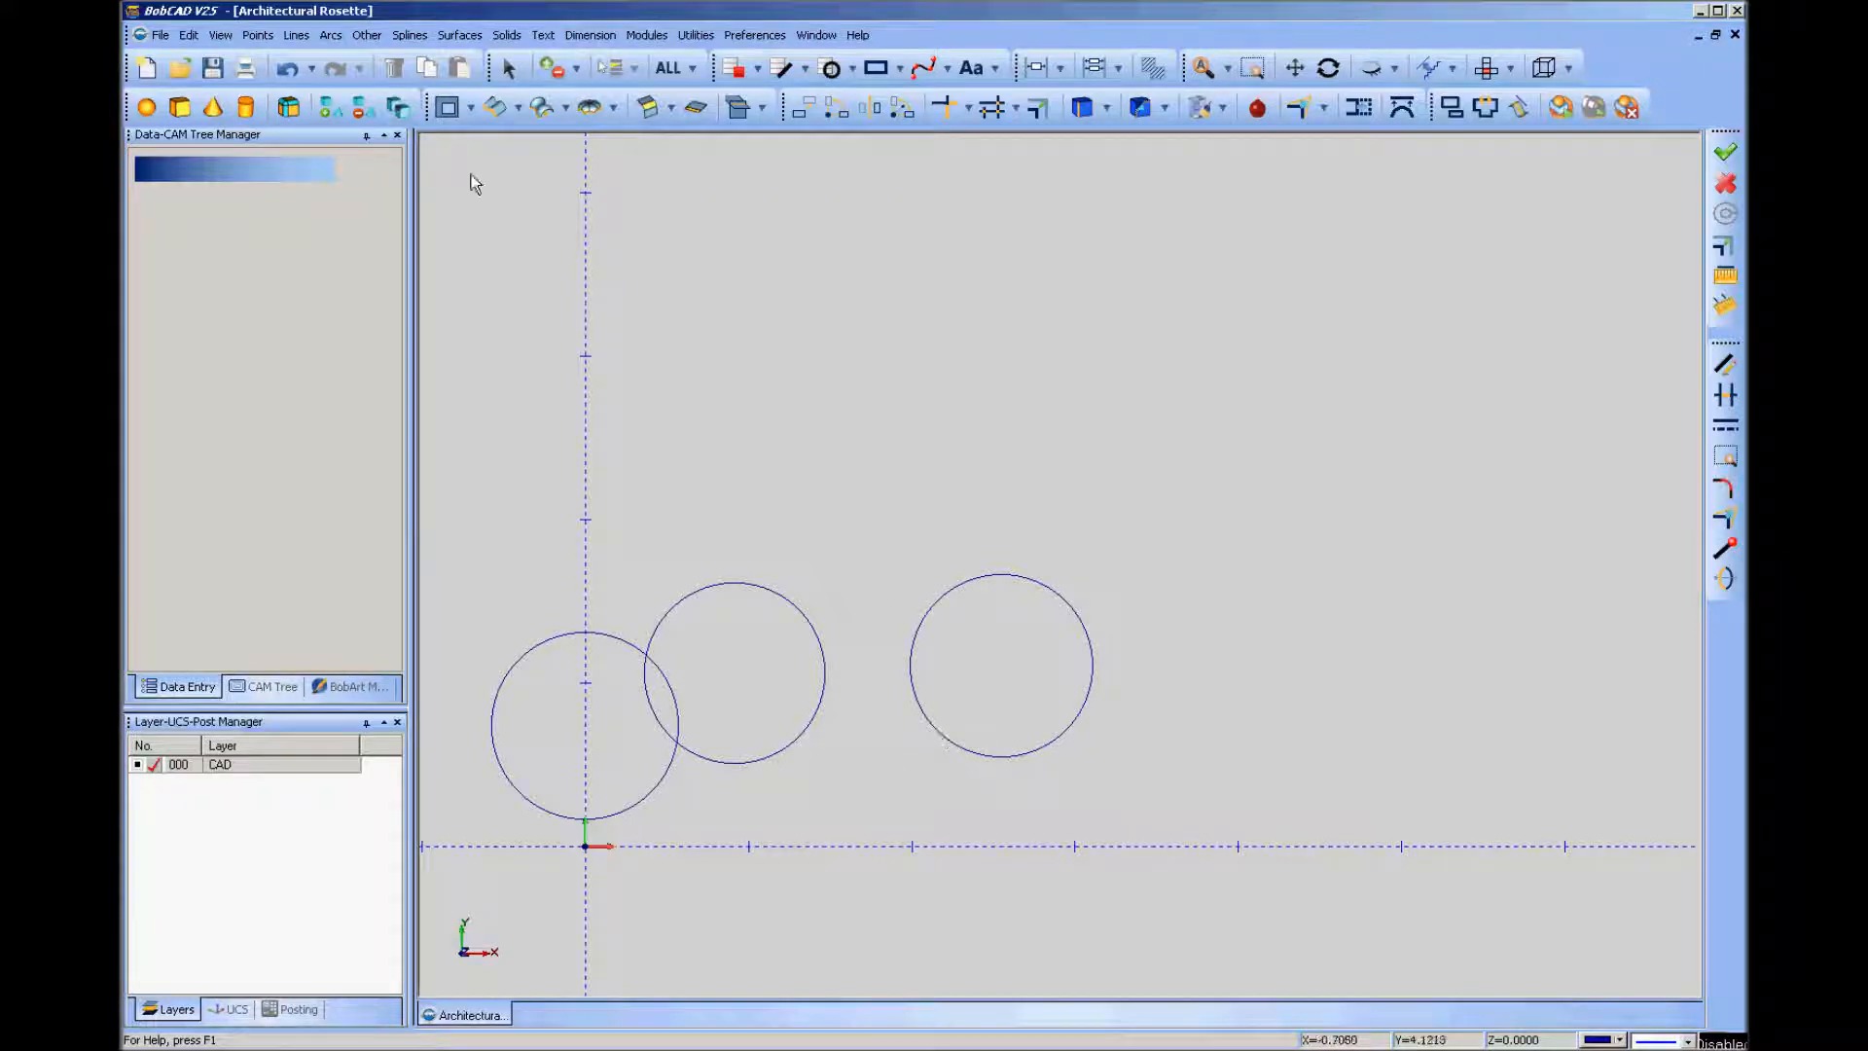
# Sketch a point in the gap between the second and third circles, slightly below their centres.
pyautogui.click(259, 38)
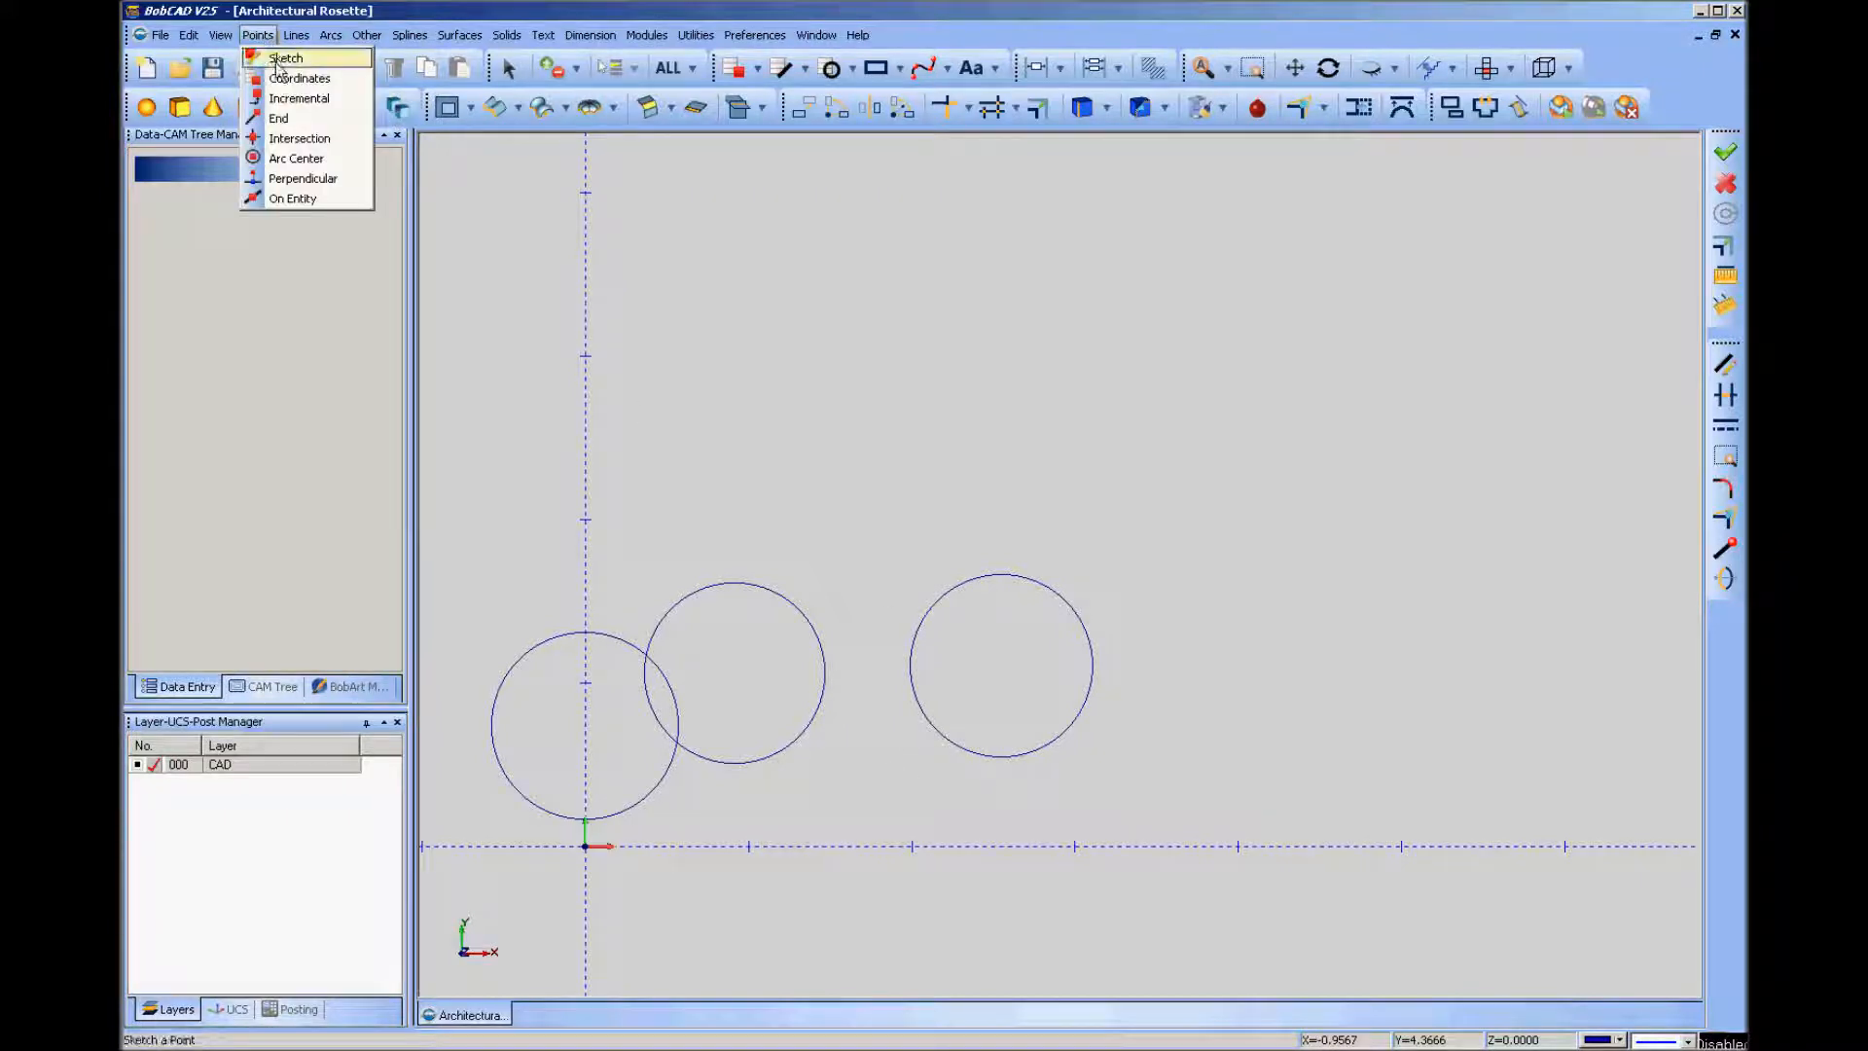
pyautogui.click(284, 58)
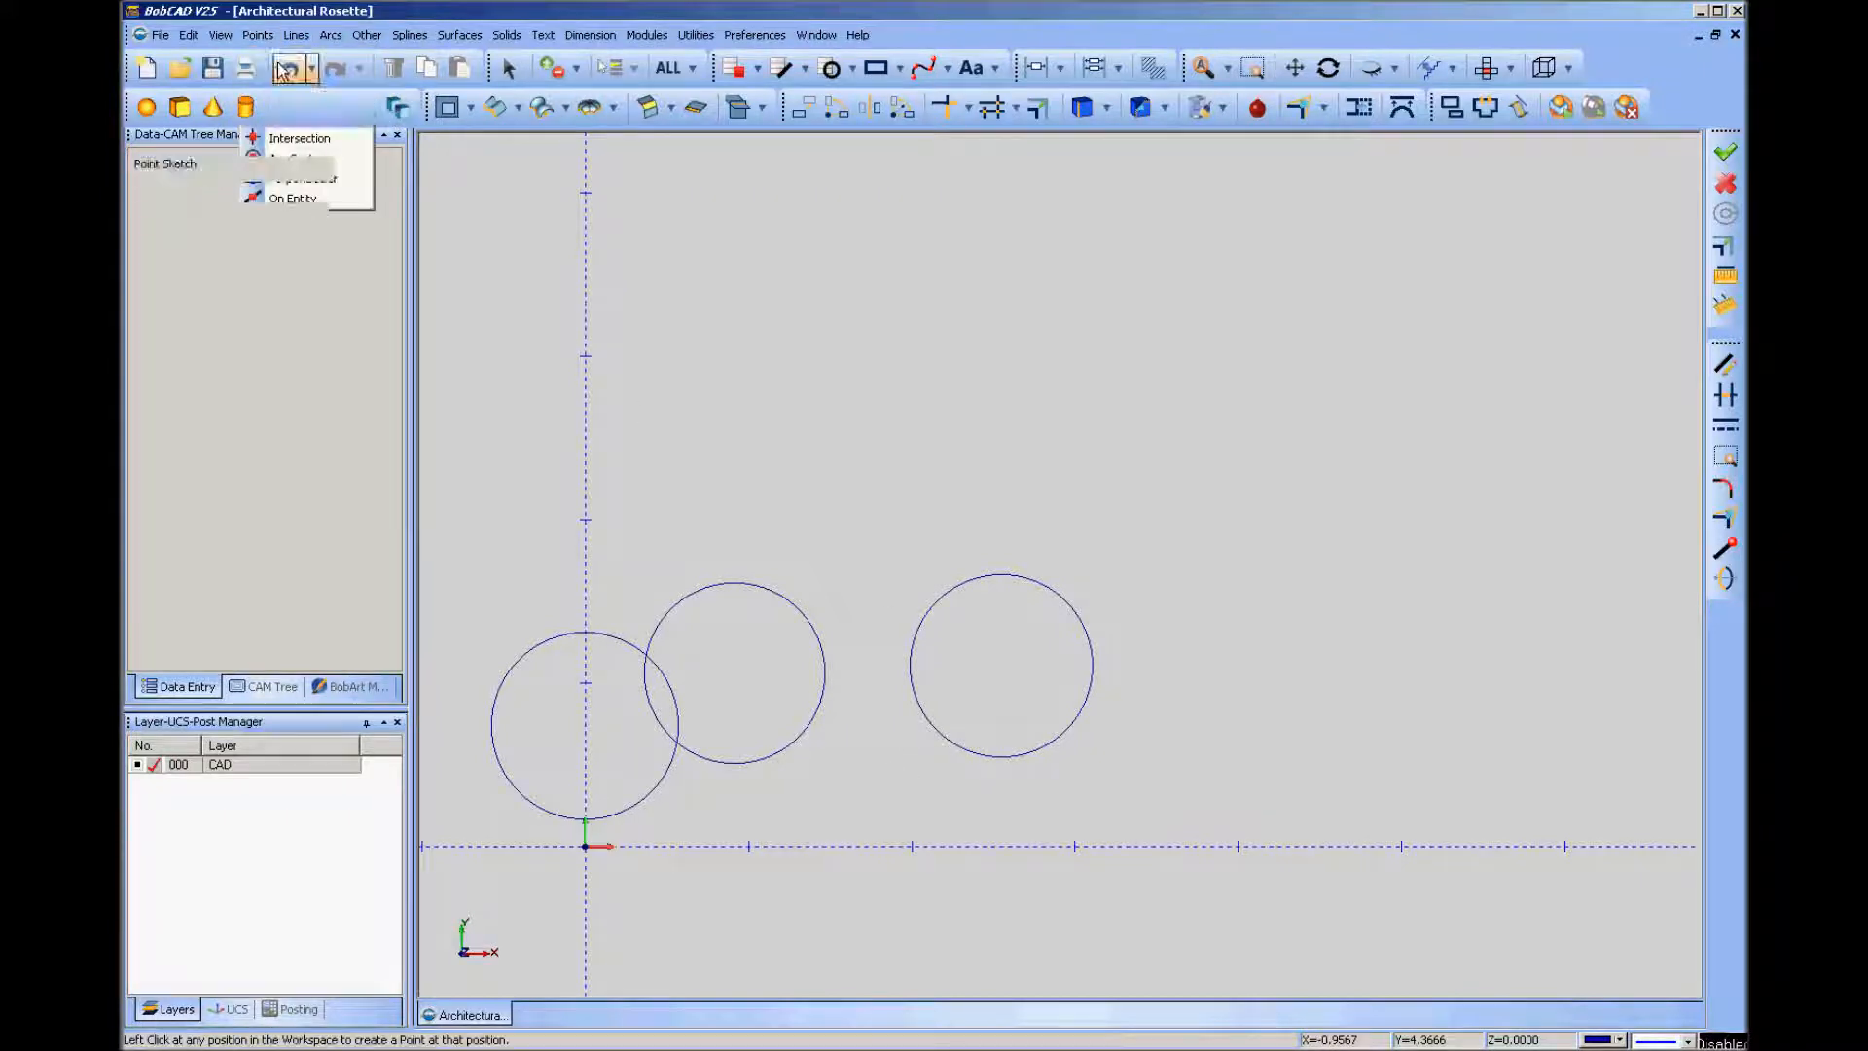
pyautogui.click(868, 715)
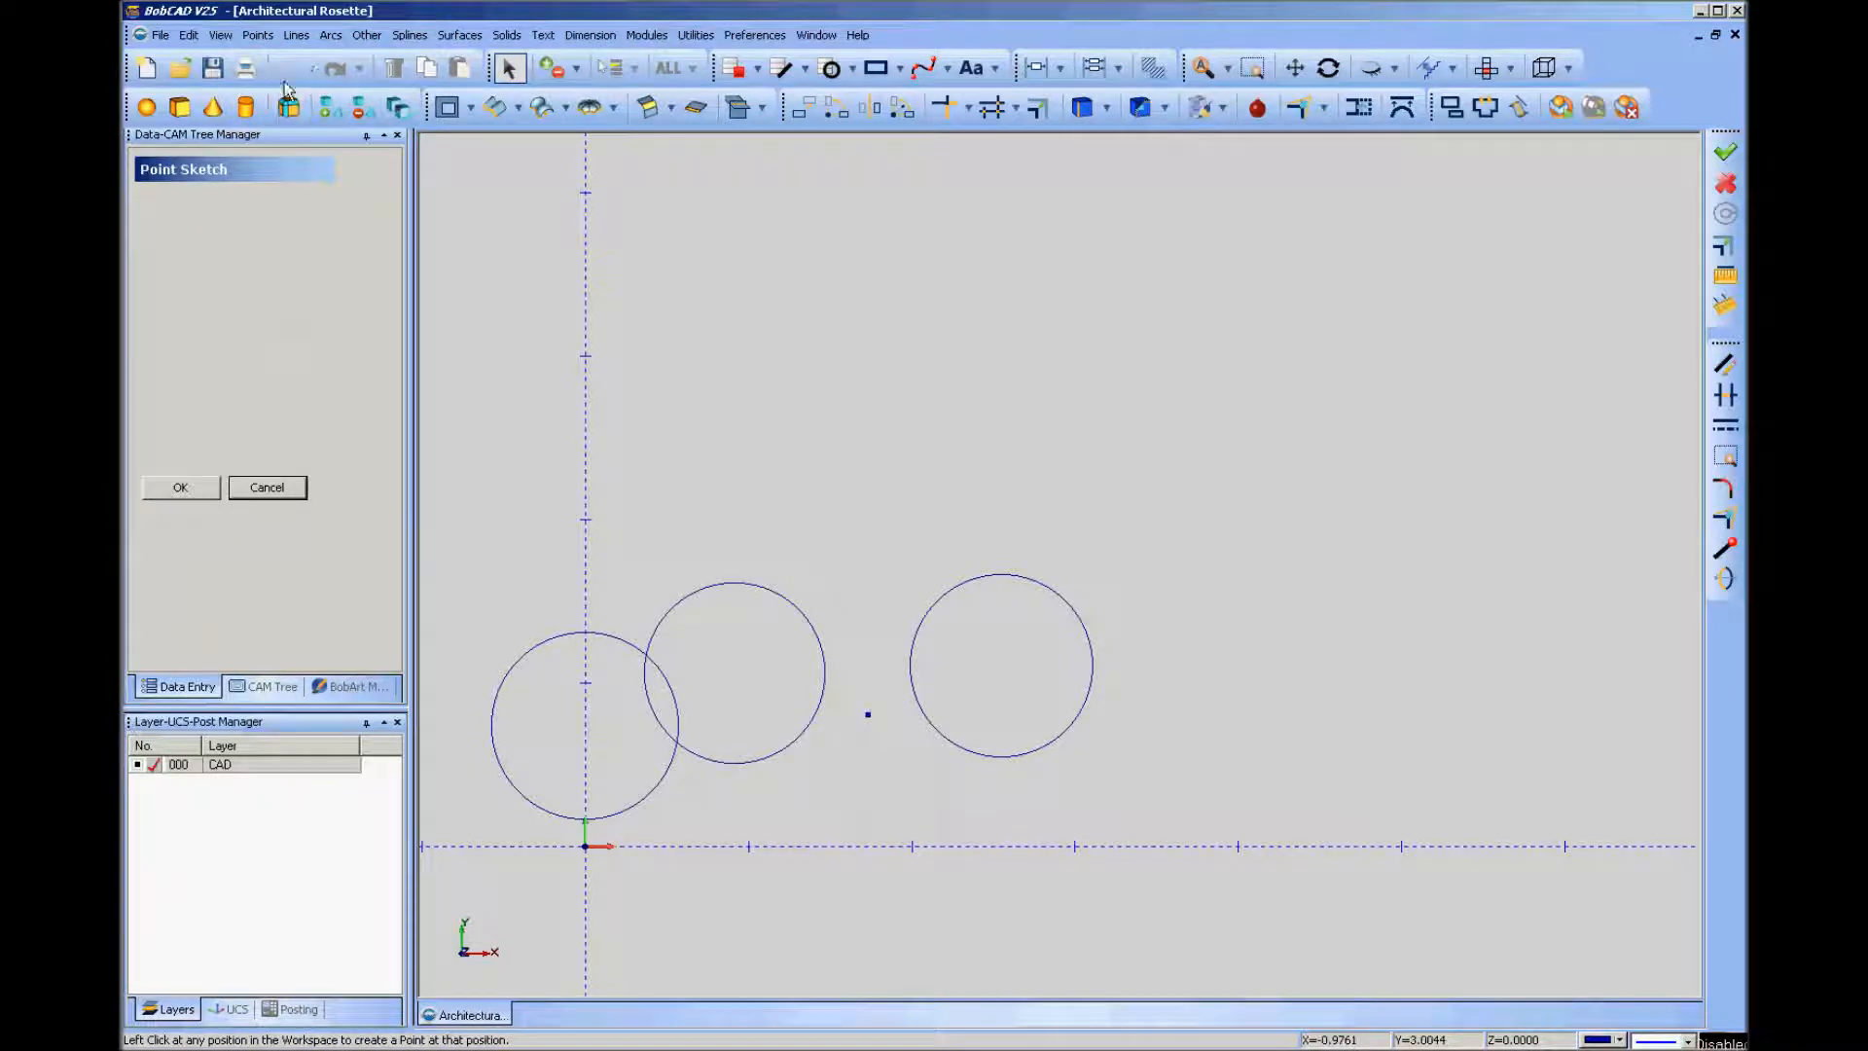
# Create a 3 Entities arc from the second circle through the sketched point to the third circle.
pyautogui.click(331, 35)
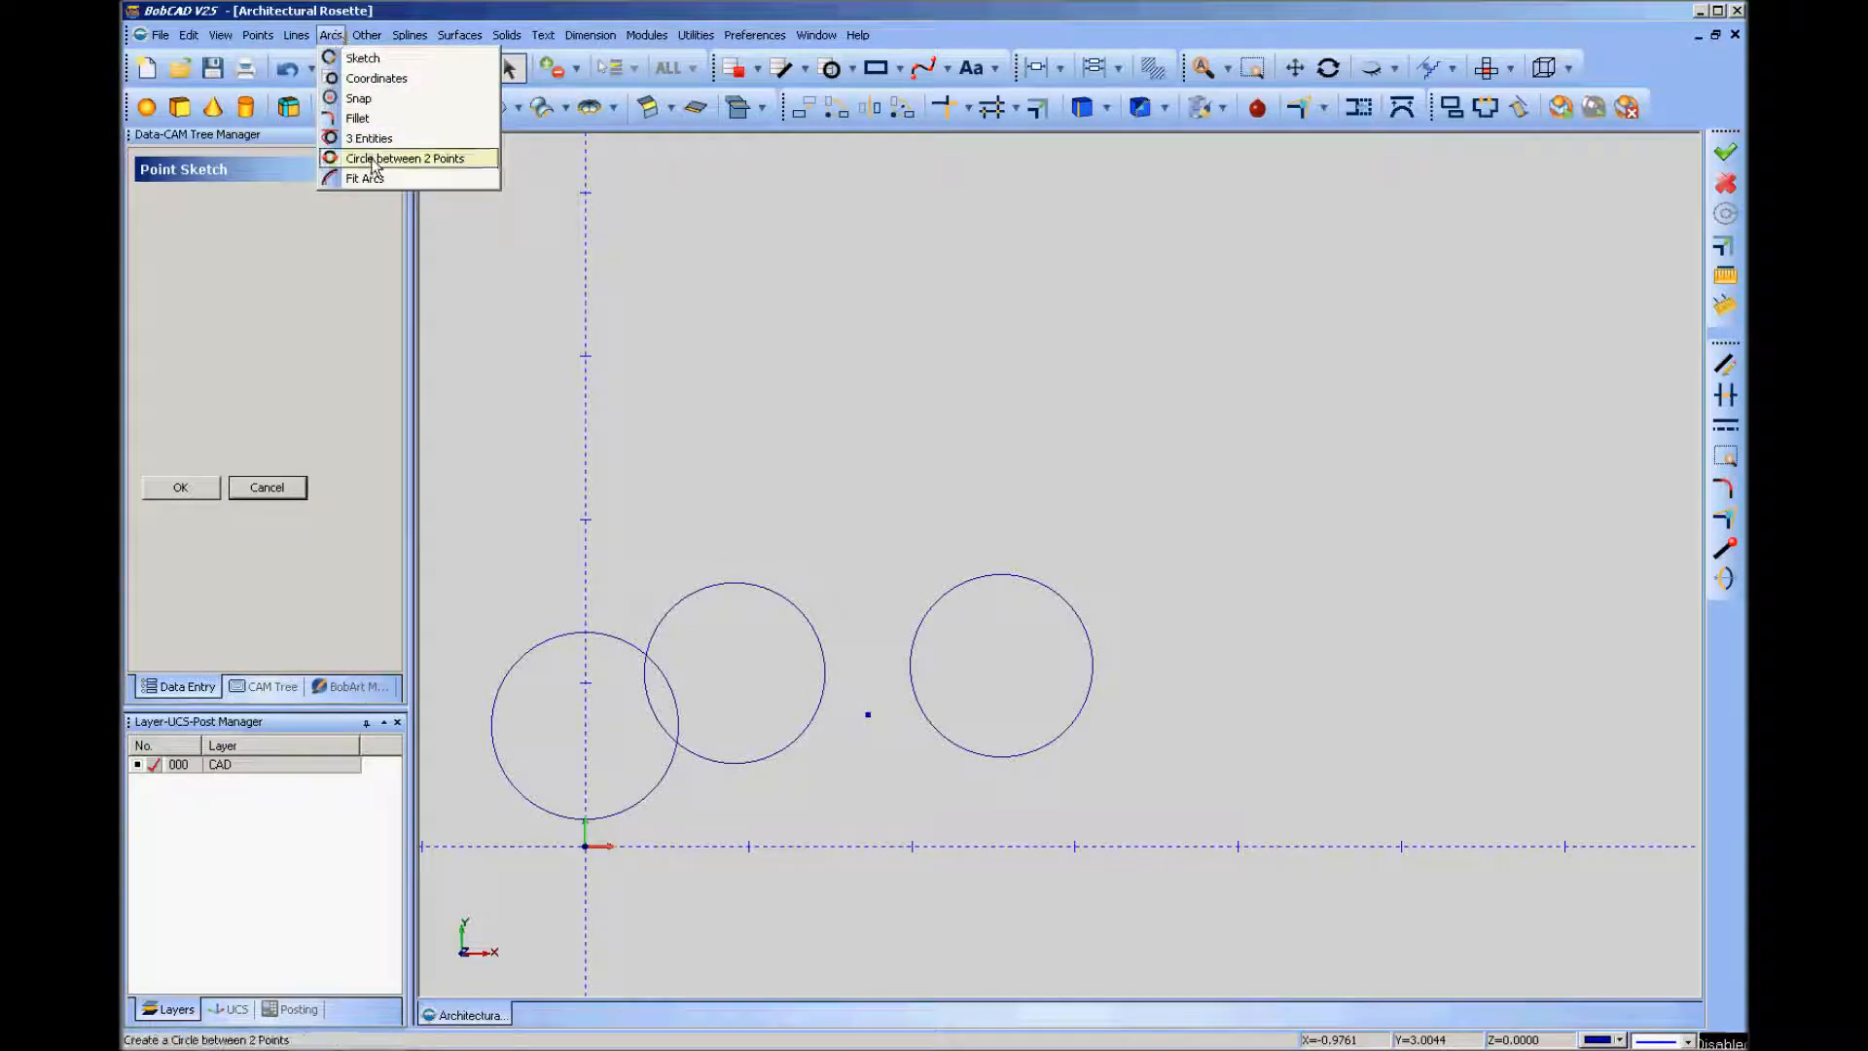
pyautogui.click(370, 139)
pyautogui.click(790, 759)
pyautogui.click(868, 717)
pyautogui.click(960, 759)
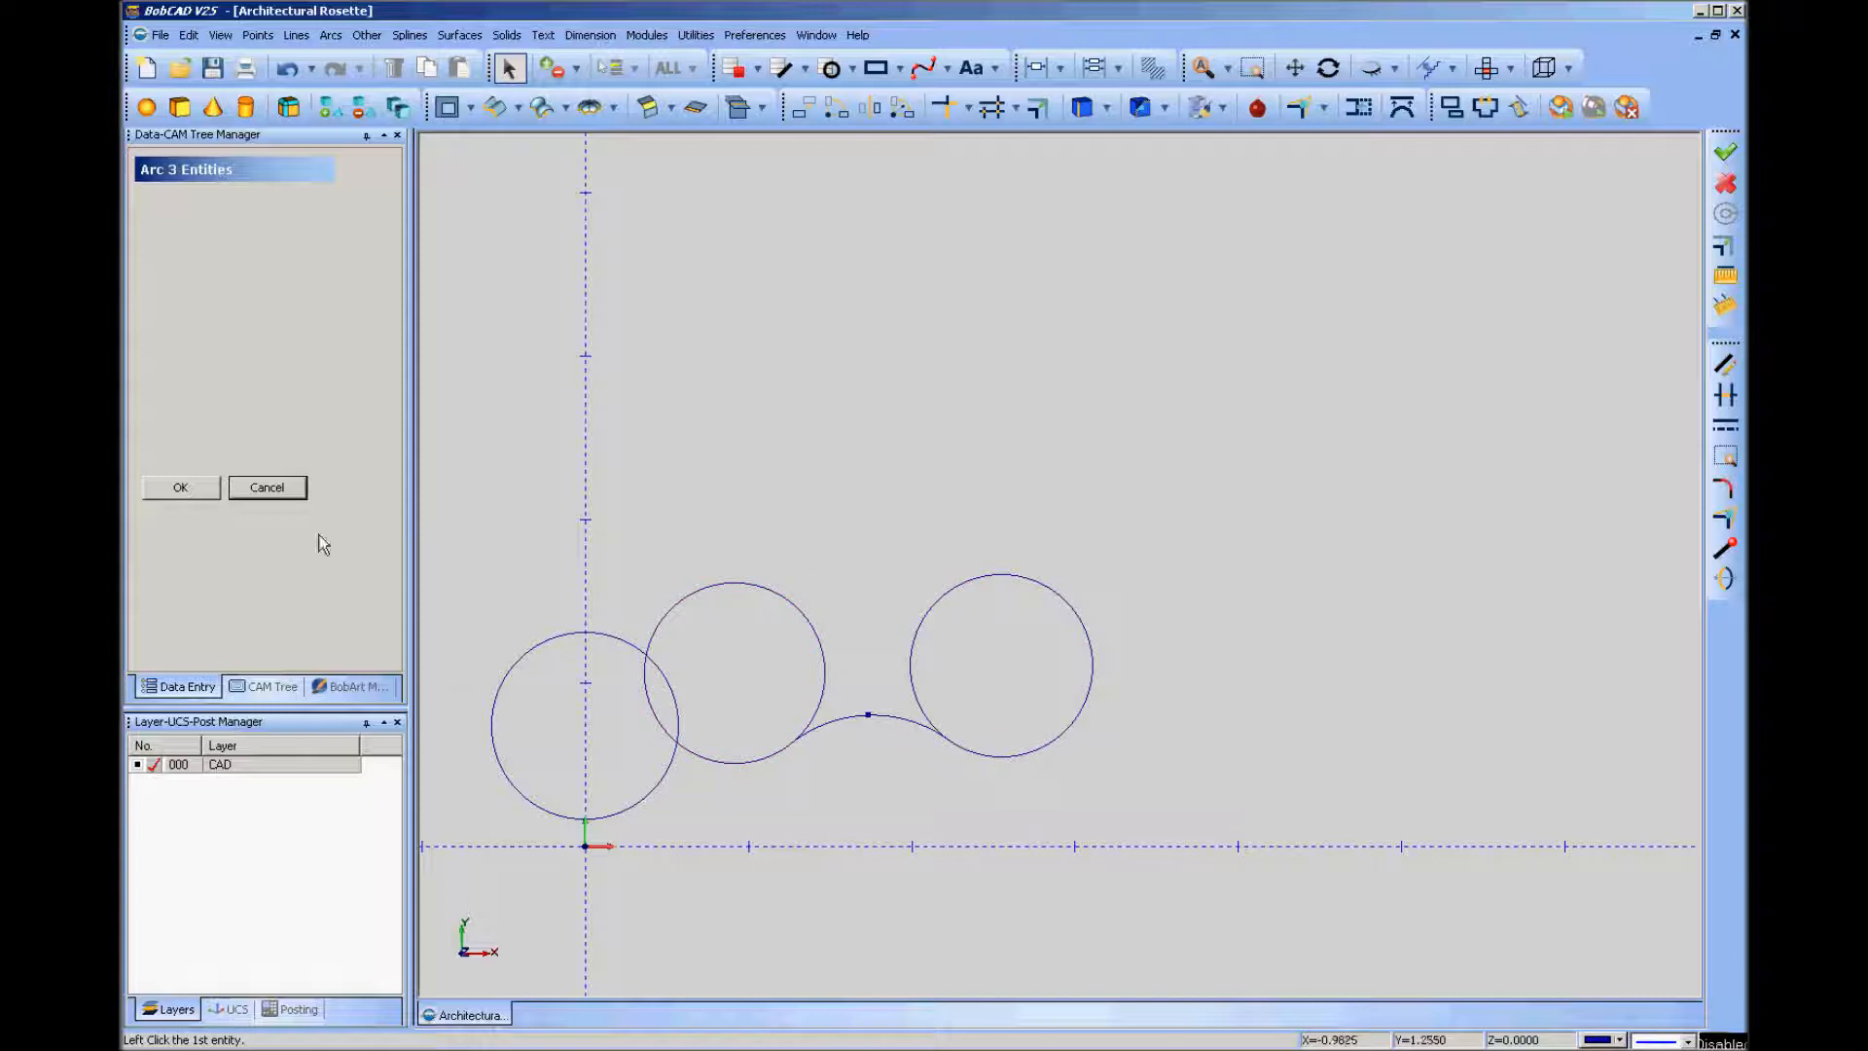
pyautogui.click(266, 488)
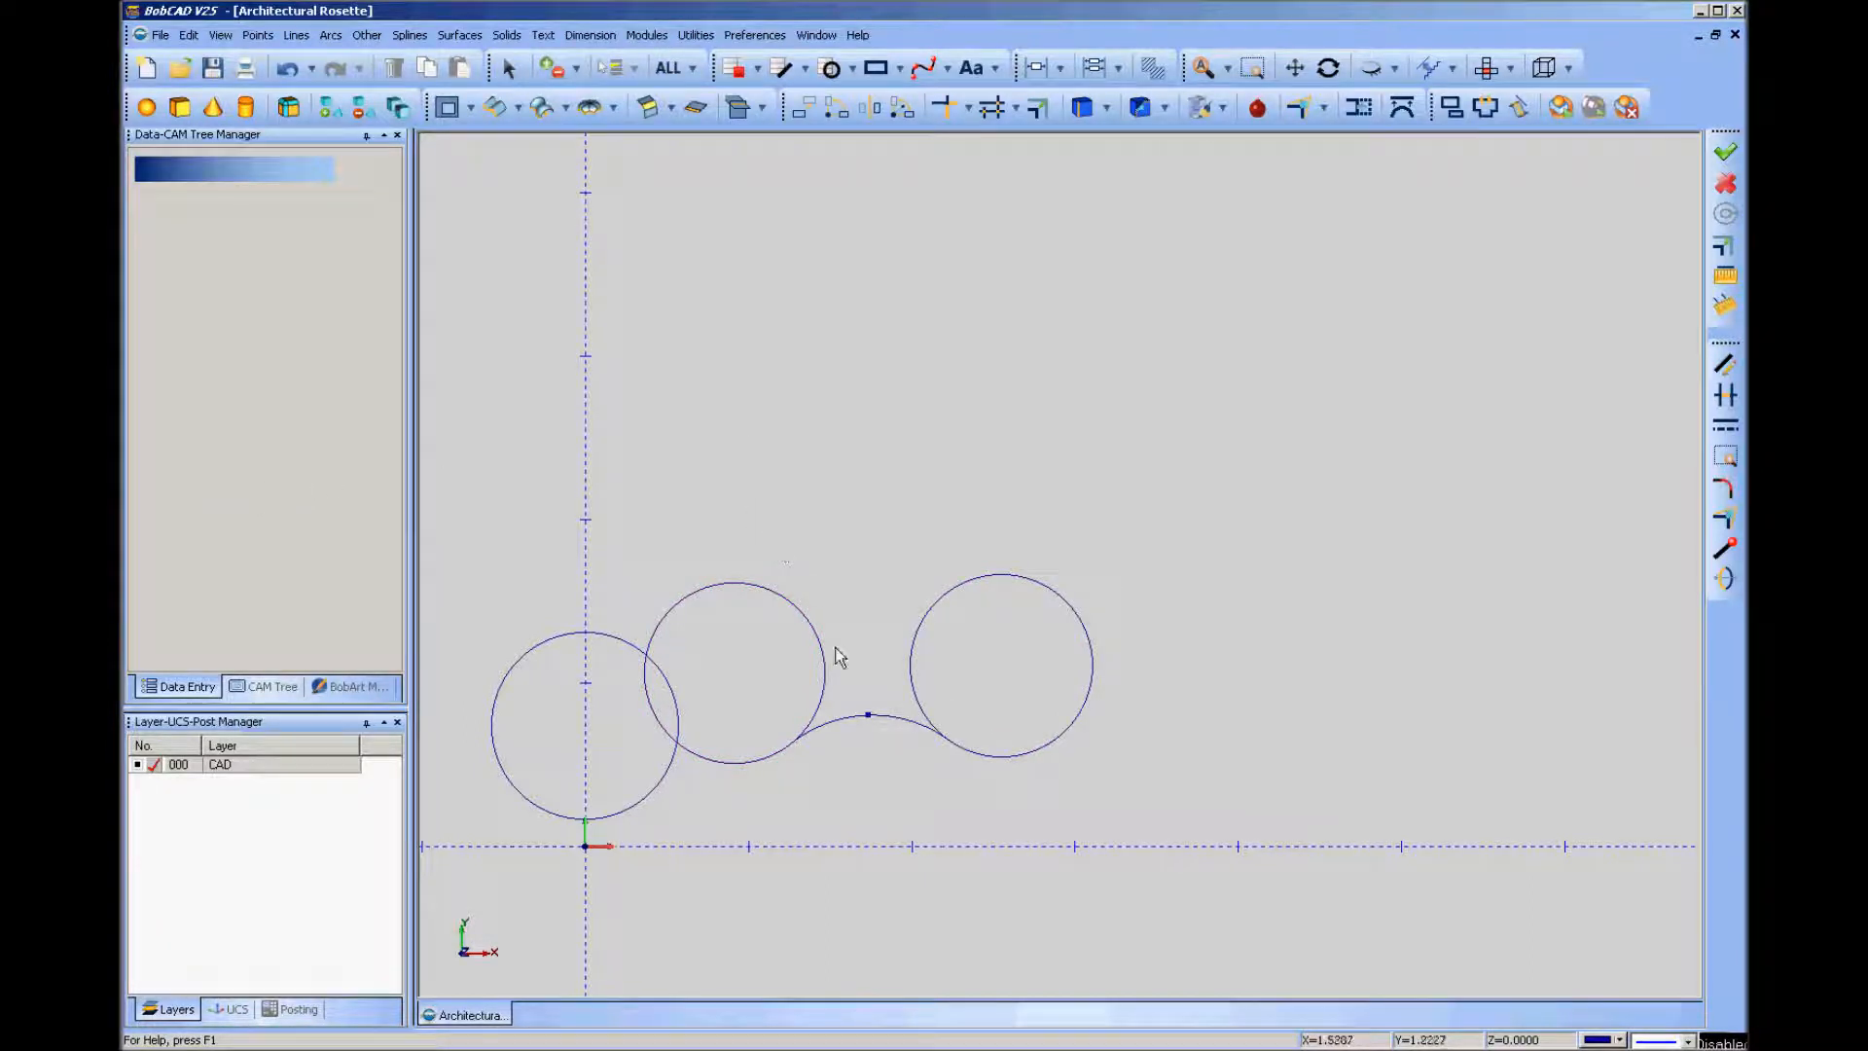
# Delete the construction point on the connecting arc.
pyautogui.rightClick(868, 582)
pyautogui.click(944, 661)
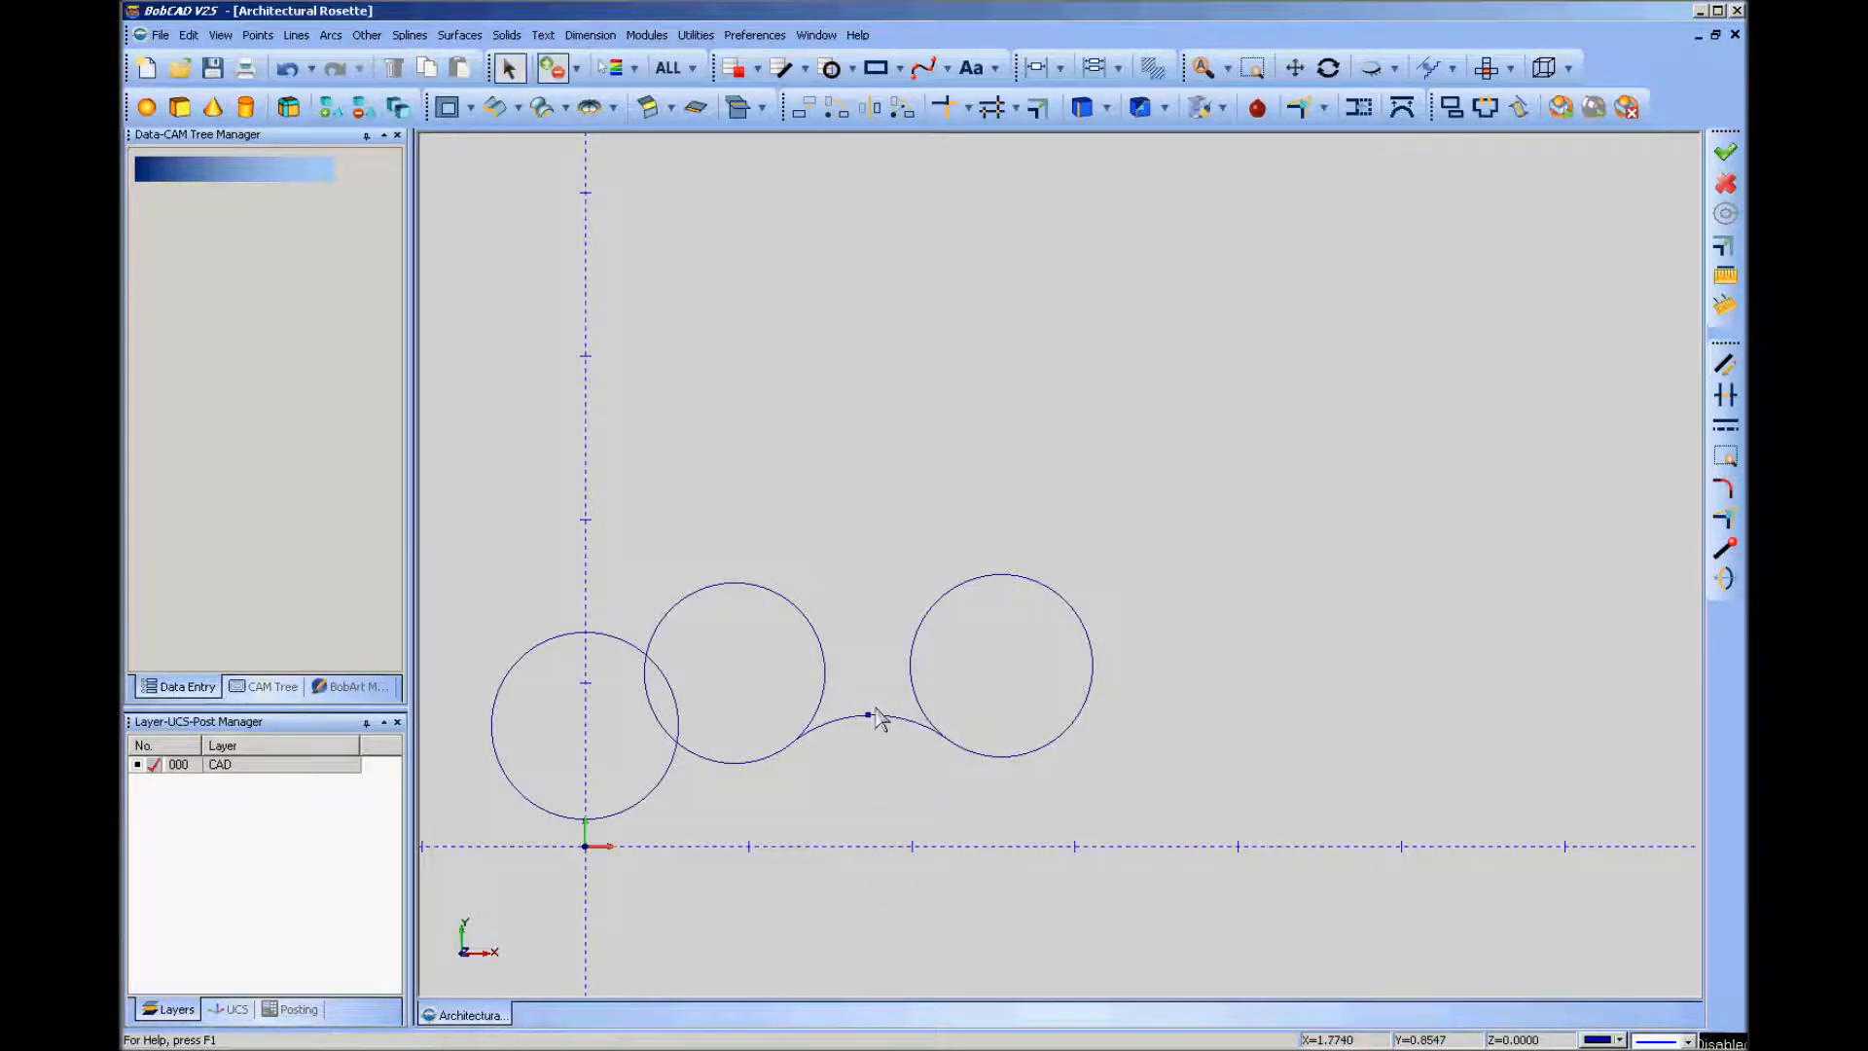
pyautogui.click(868, 714)
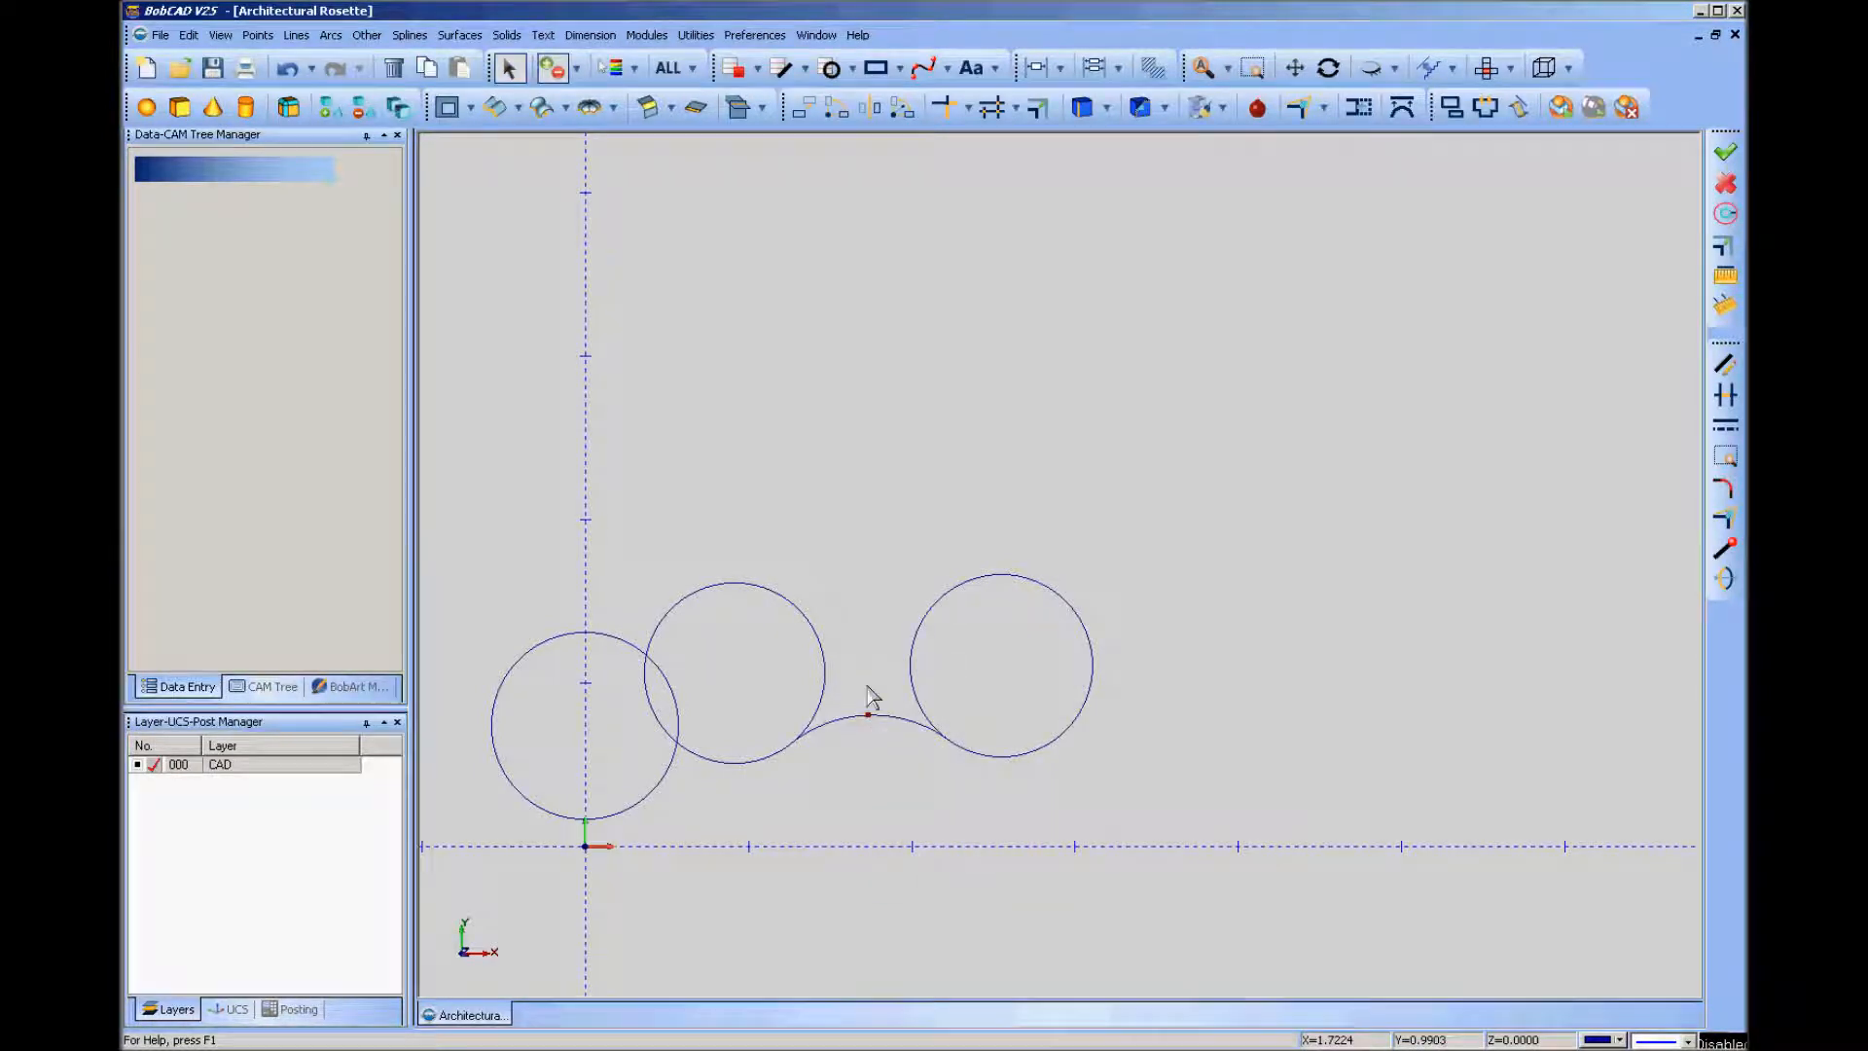
pyautogui.click(399, 70)
# Create a vertical line by coordinates from the origin to X 0, Y 2.
pyautogui.click(296, 35)
pyautogui.click(339, 76)
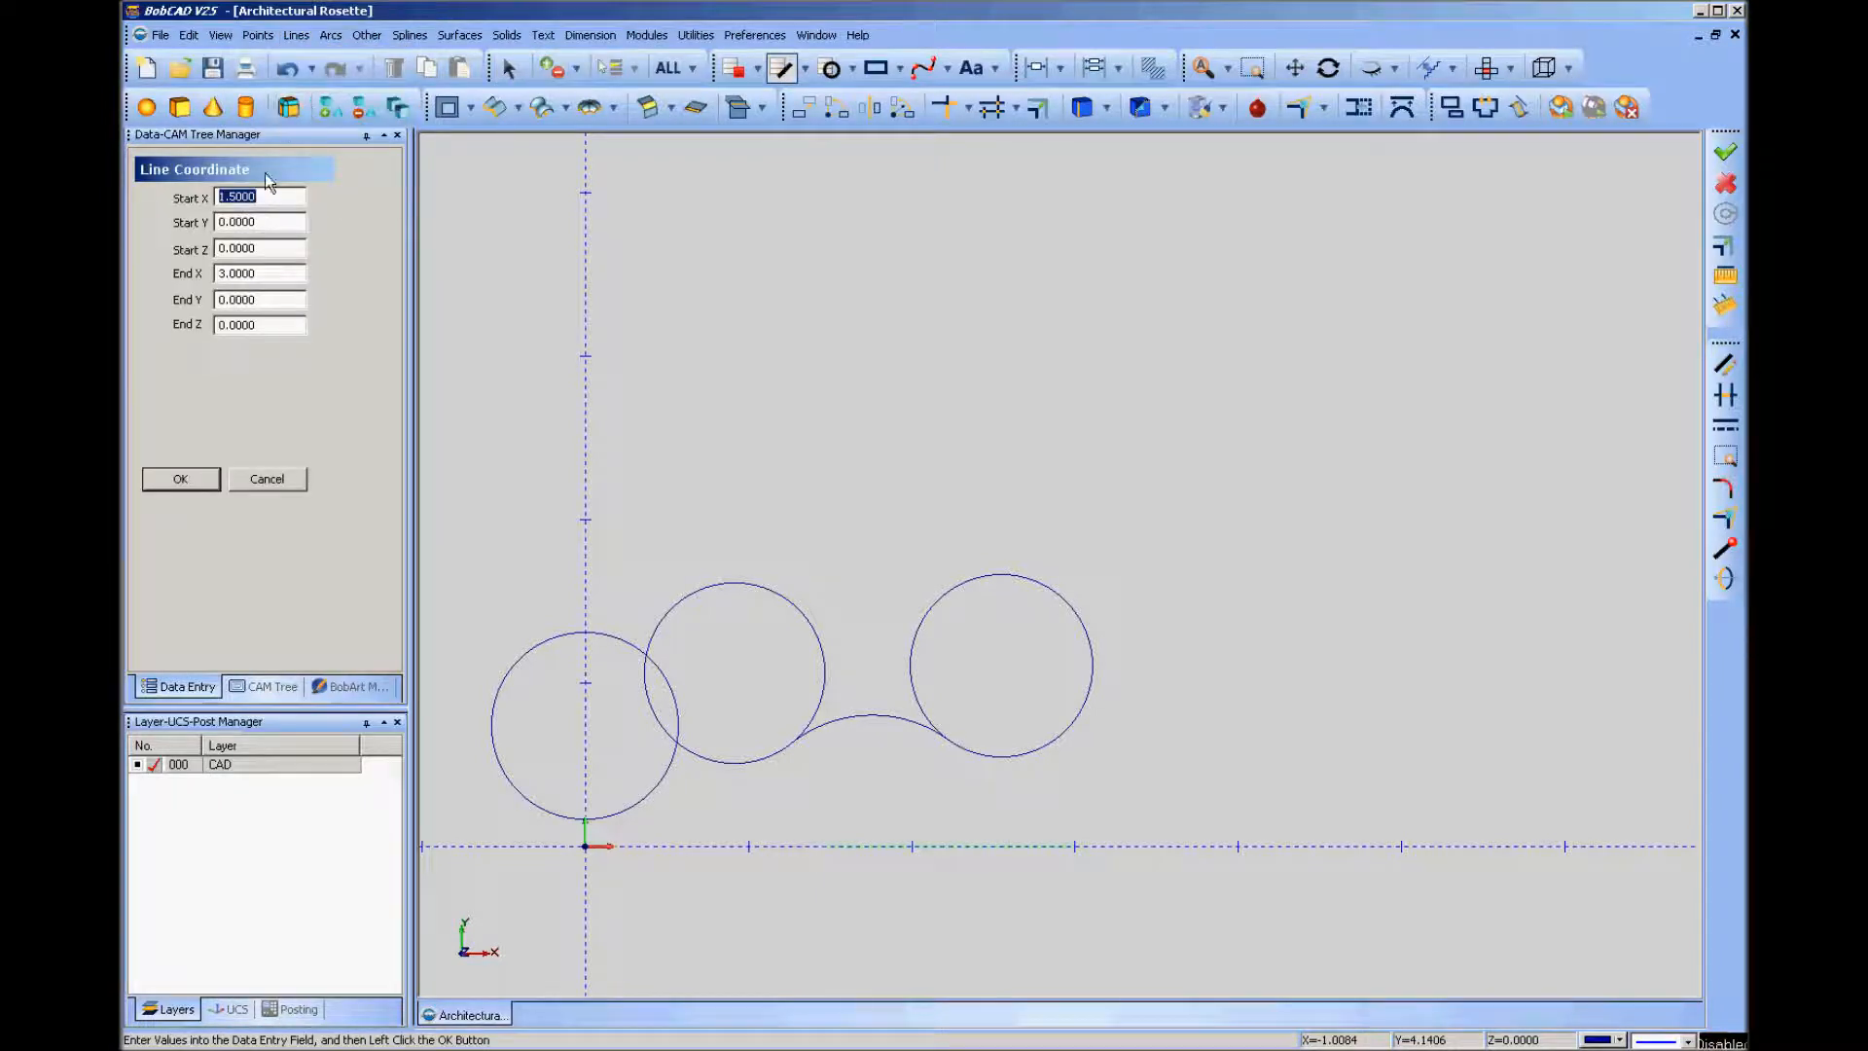
pyautogui.press('BackSpace')
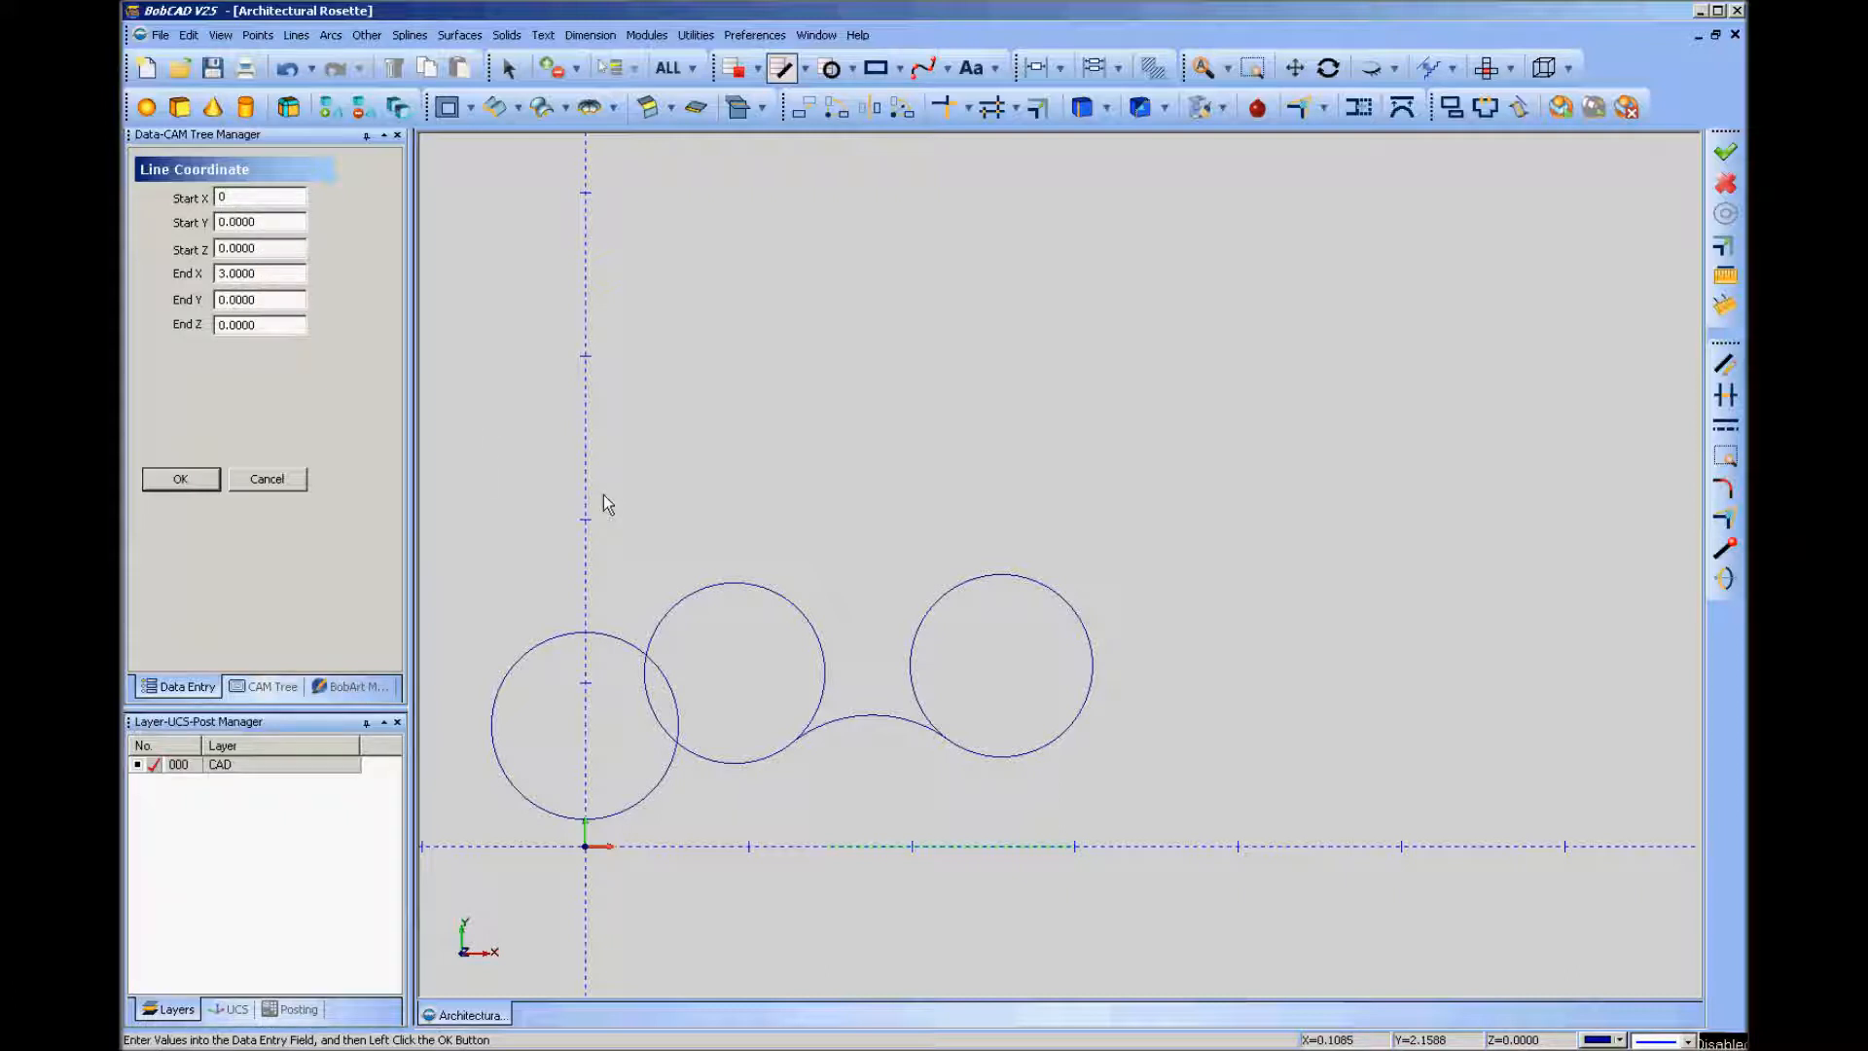
pyautogui.click(257, 273)
pyautogui.press('BackSpace')
pyautogui.write('0')
pyautogui.click(265, 300)
pyautogui.press('BackSpace')
pyautogui.write('2')
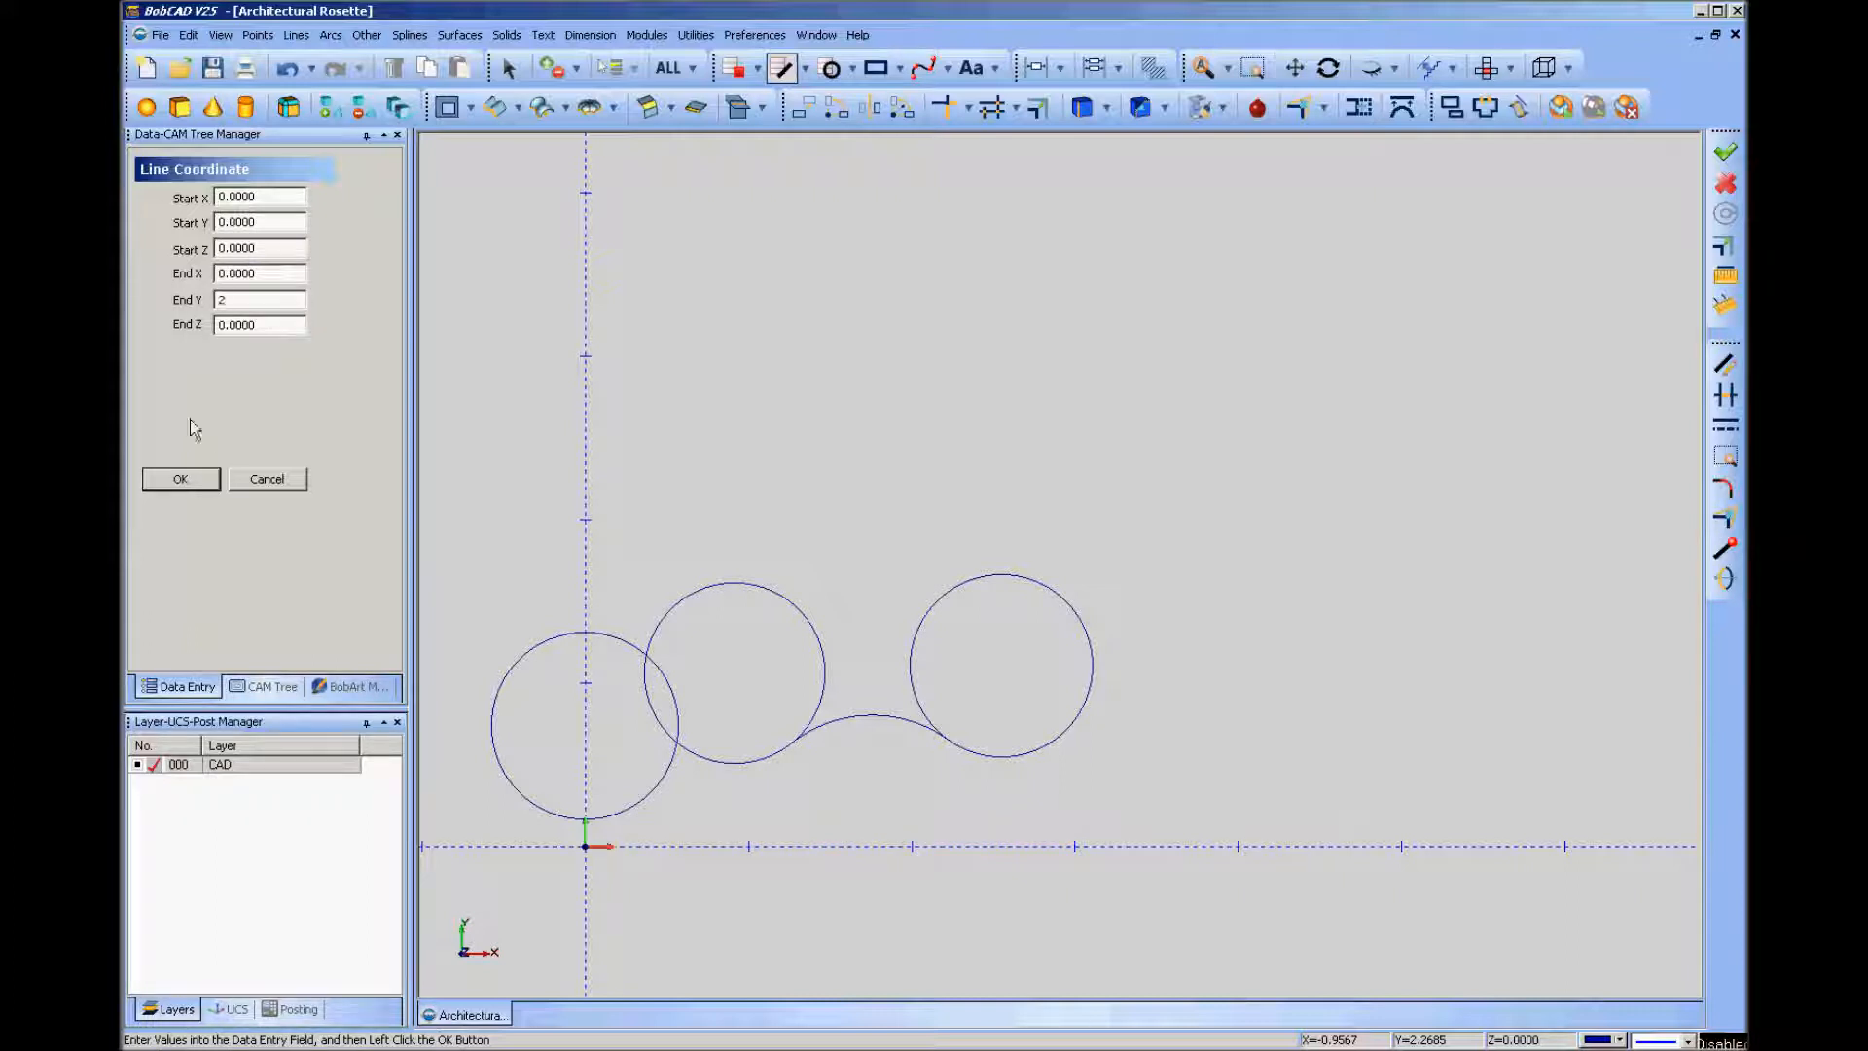
pyautogui.click(189, 483)
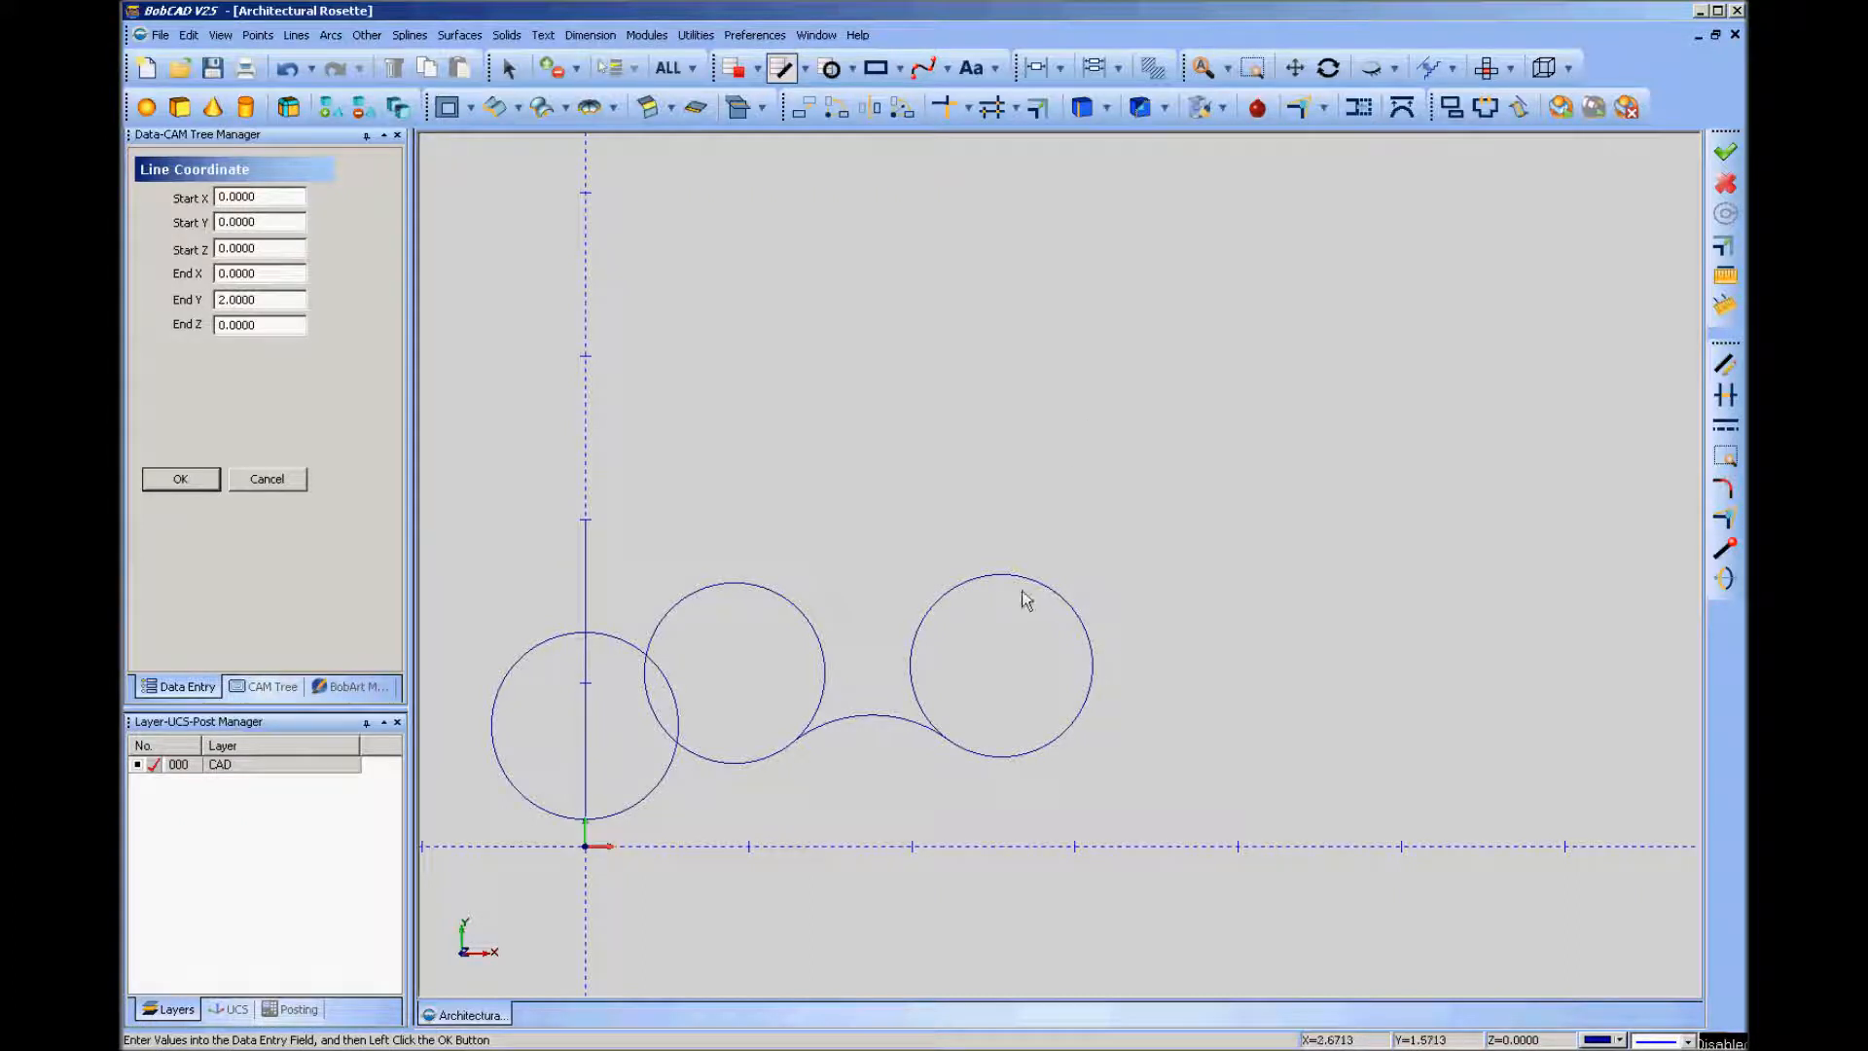
pyautogui.click(265, 480)
# Translate one copy of the third circle by 3 in the Y direction.
pyautogui.click(809, 107)
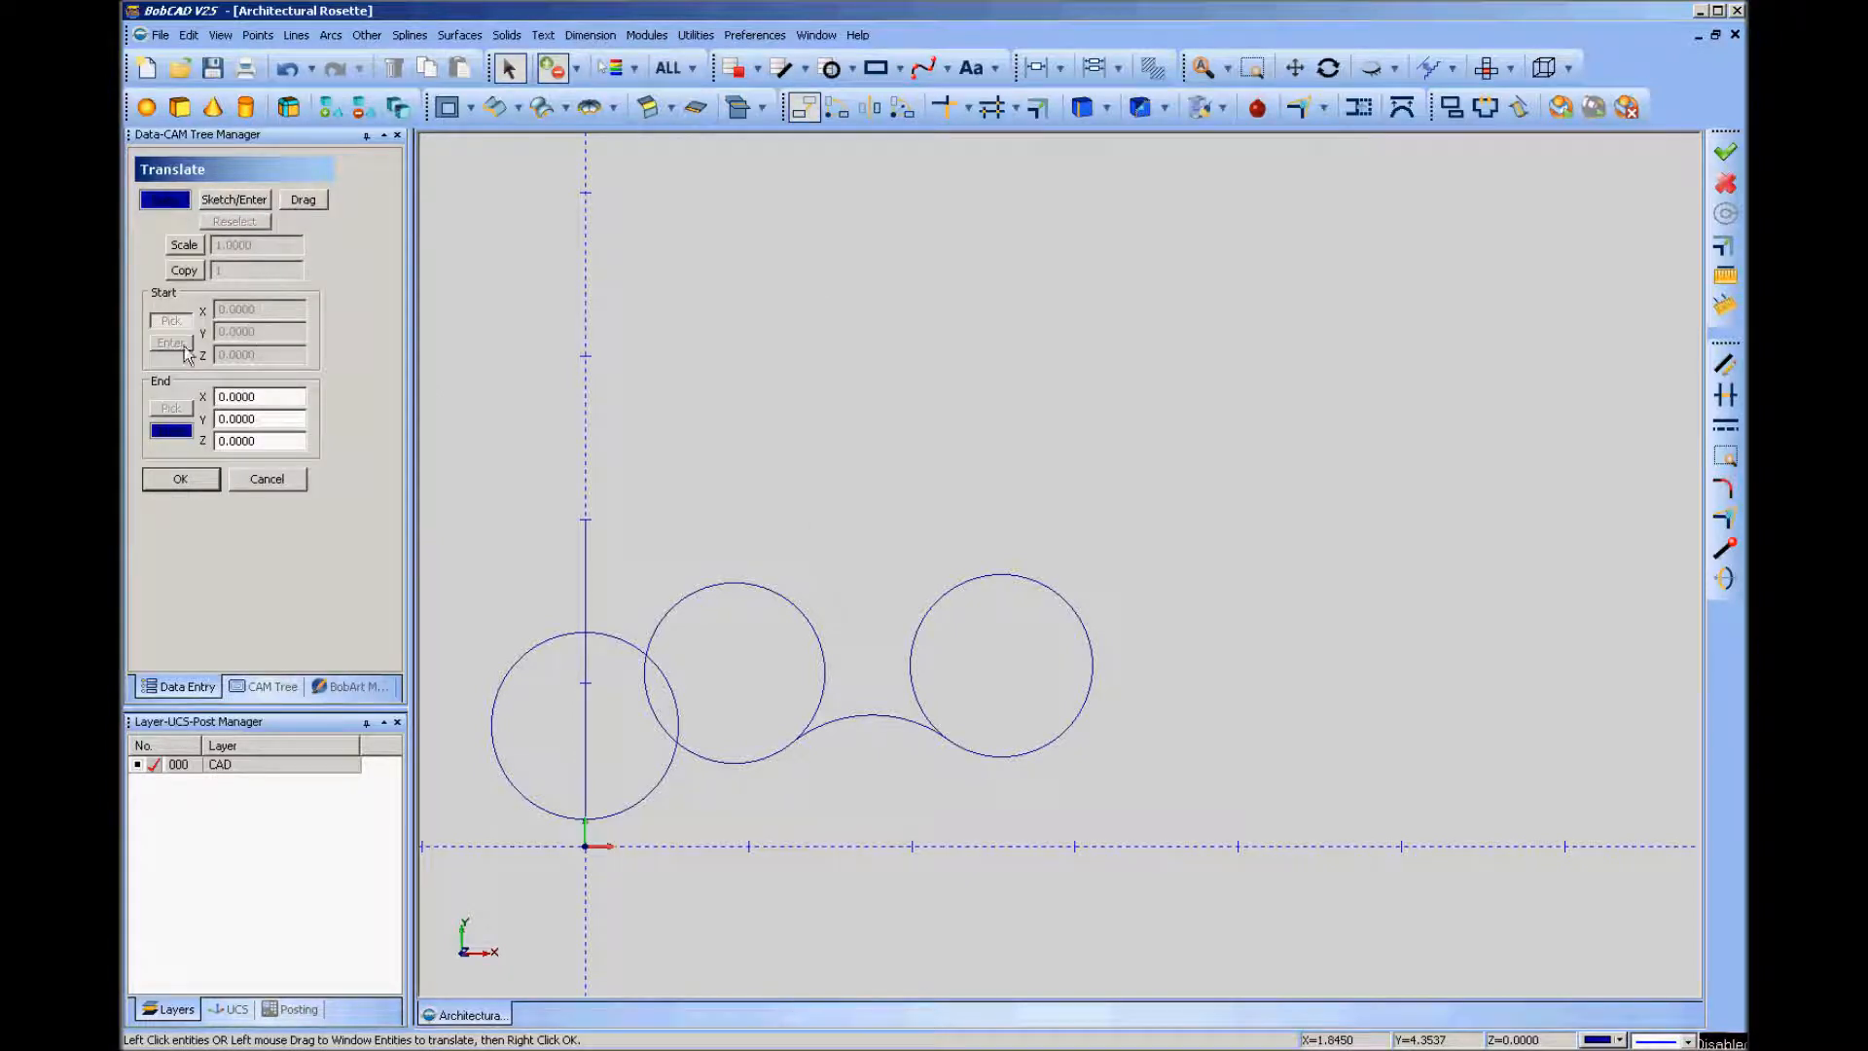
pyautogui.click(183, 271)
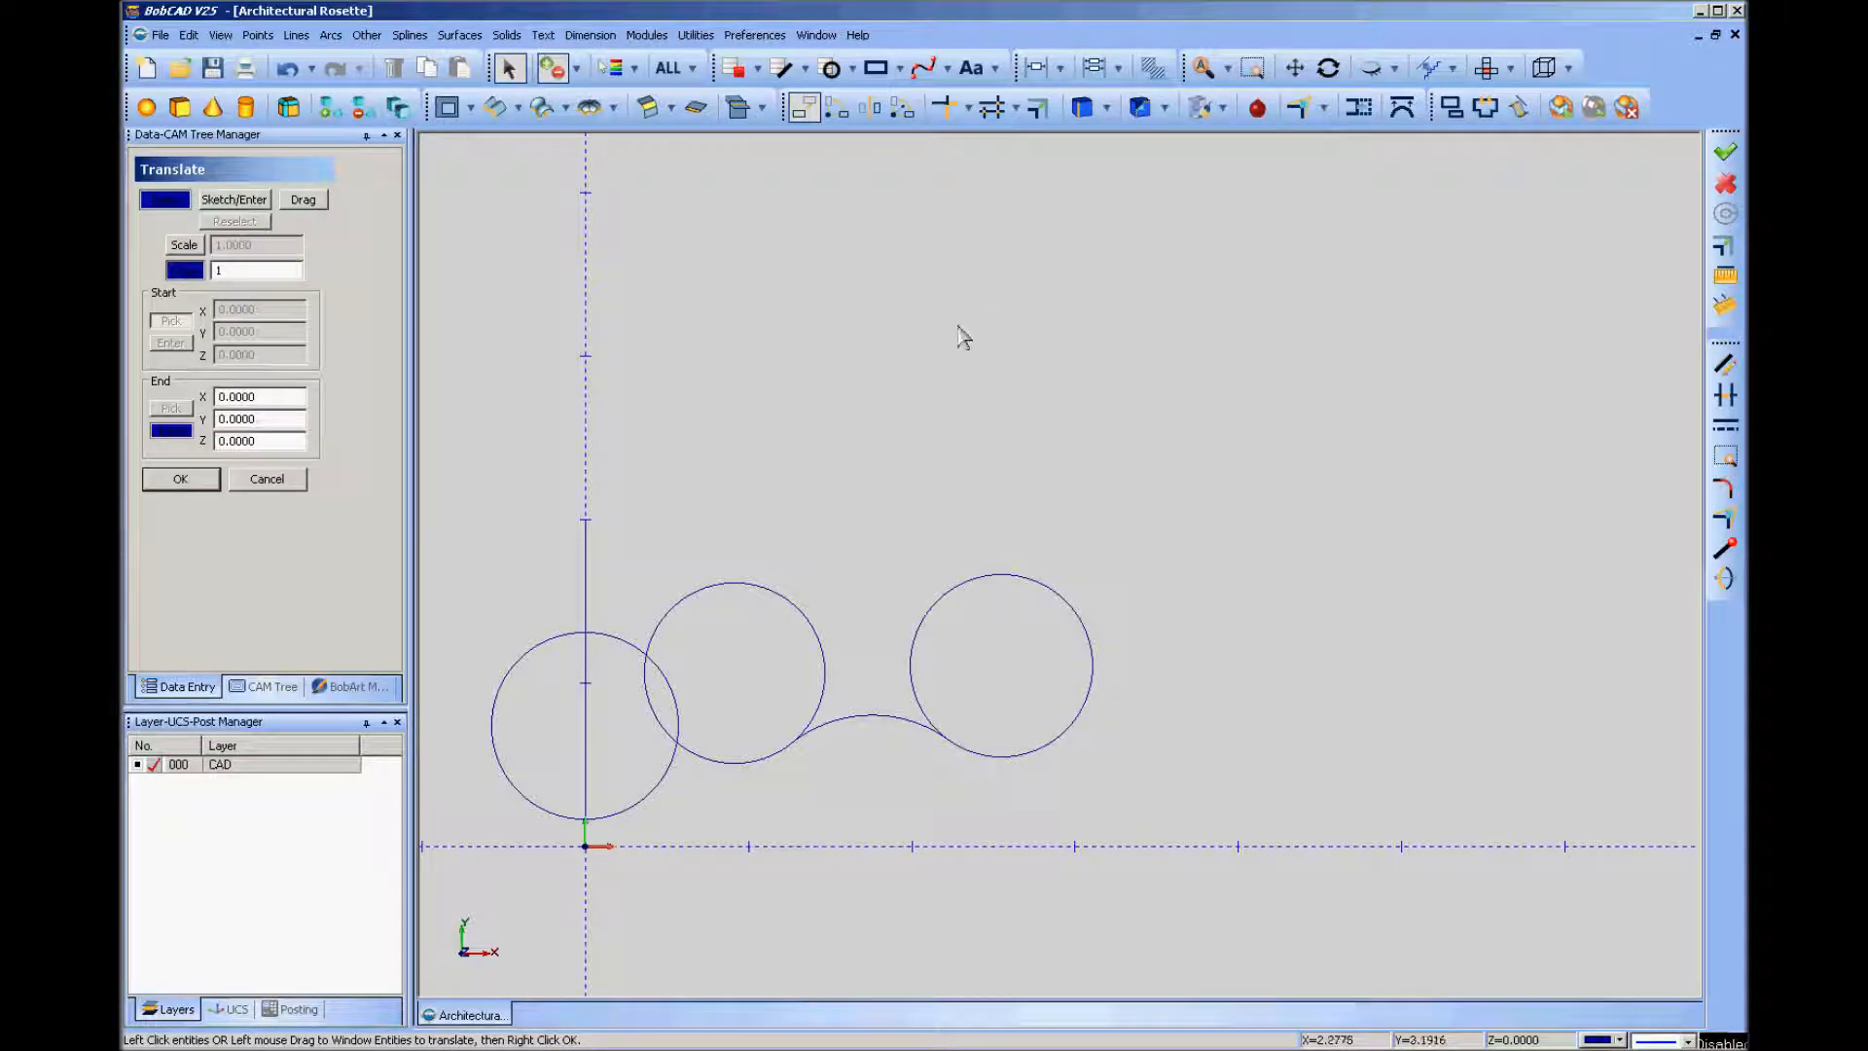
pyautogui.doubleClick(261, 420)
pyautogui.press('BackSpace')
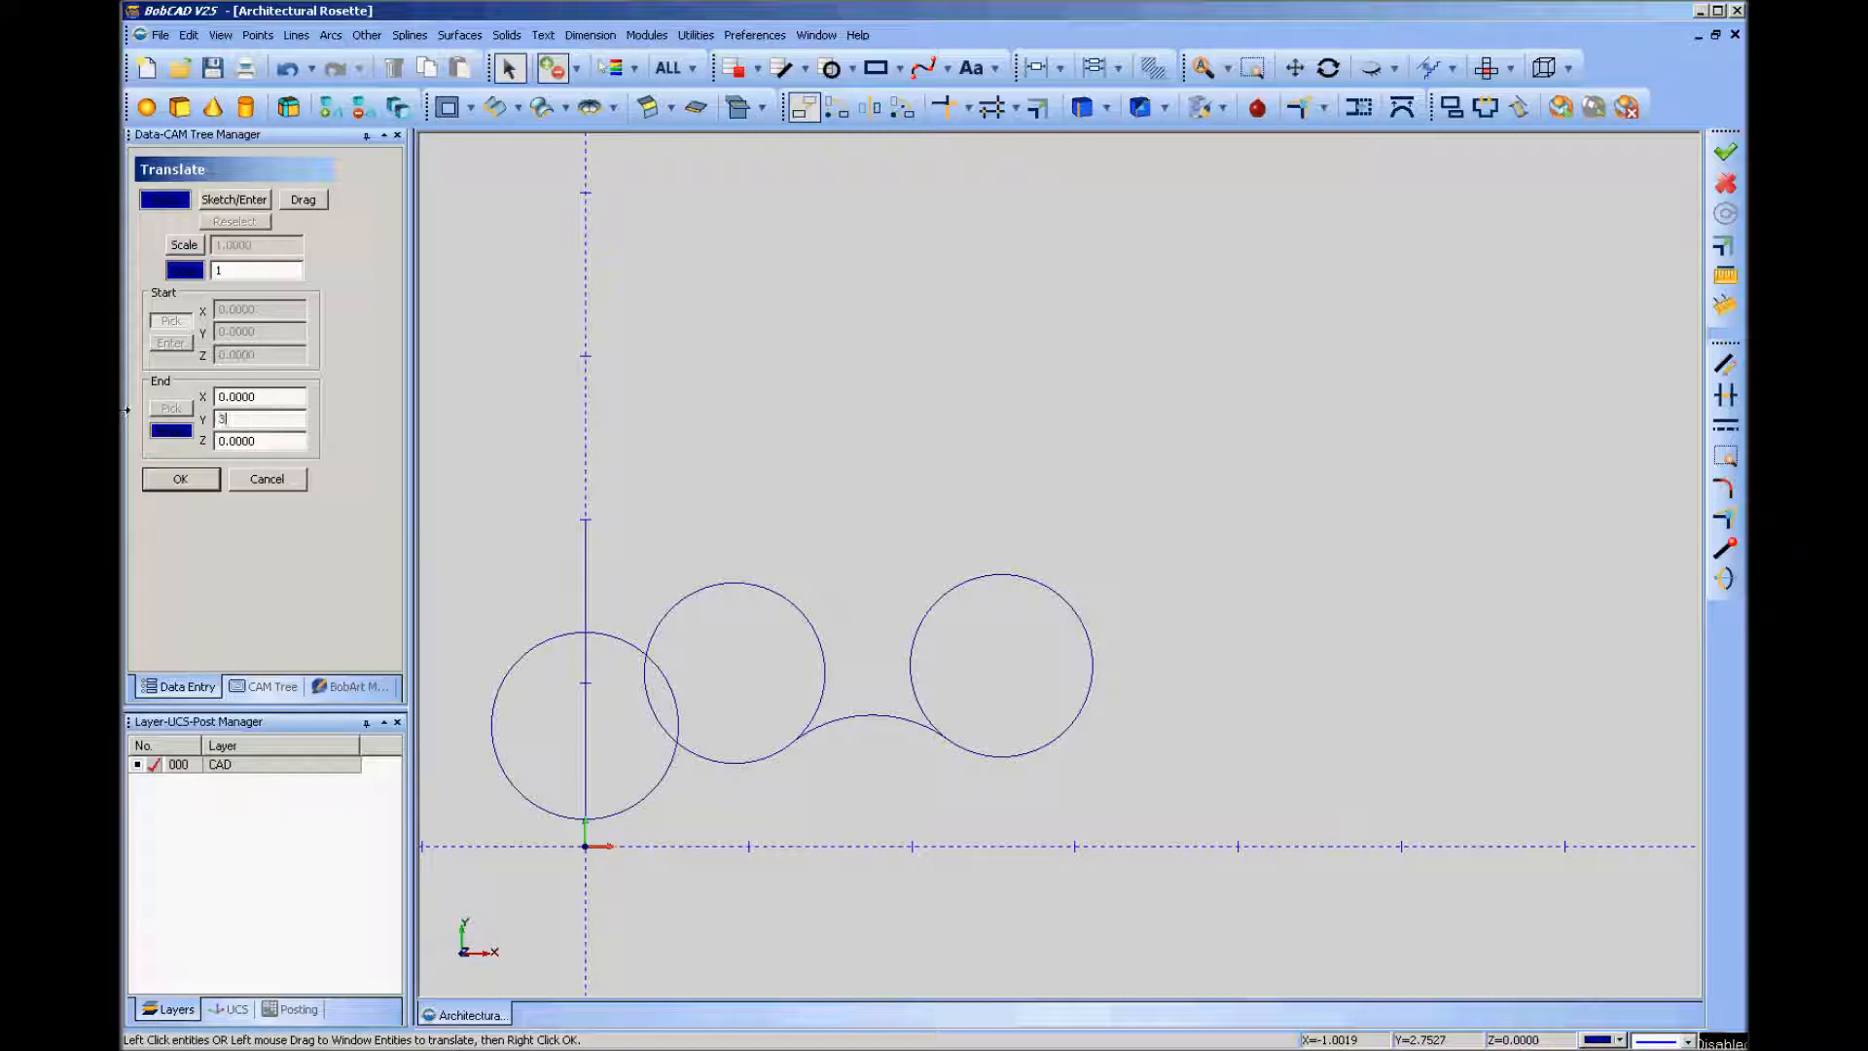
pyautogui.click(1091, 646)
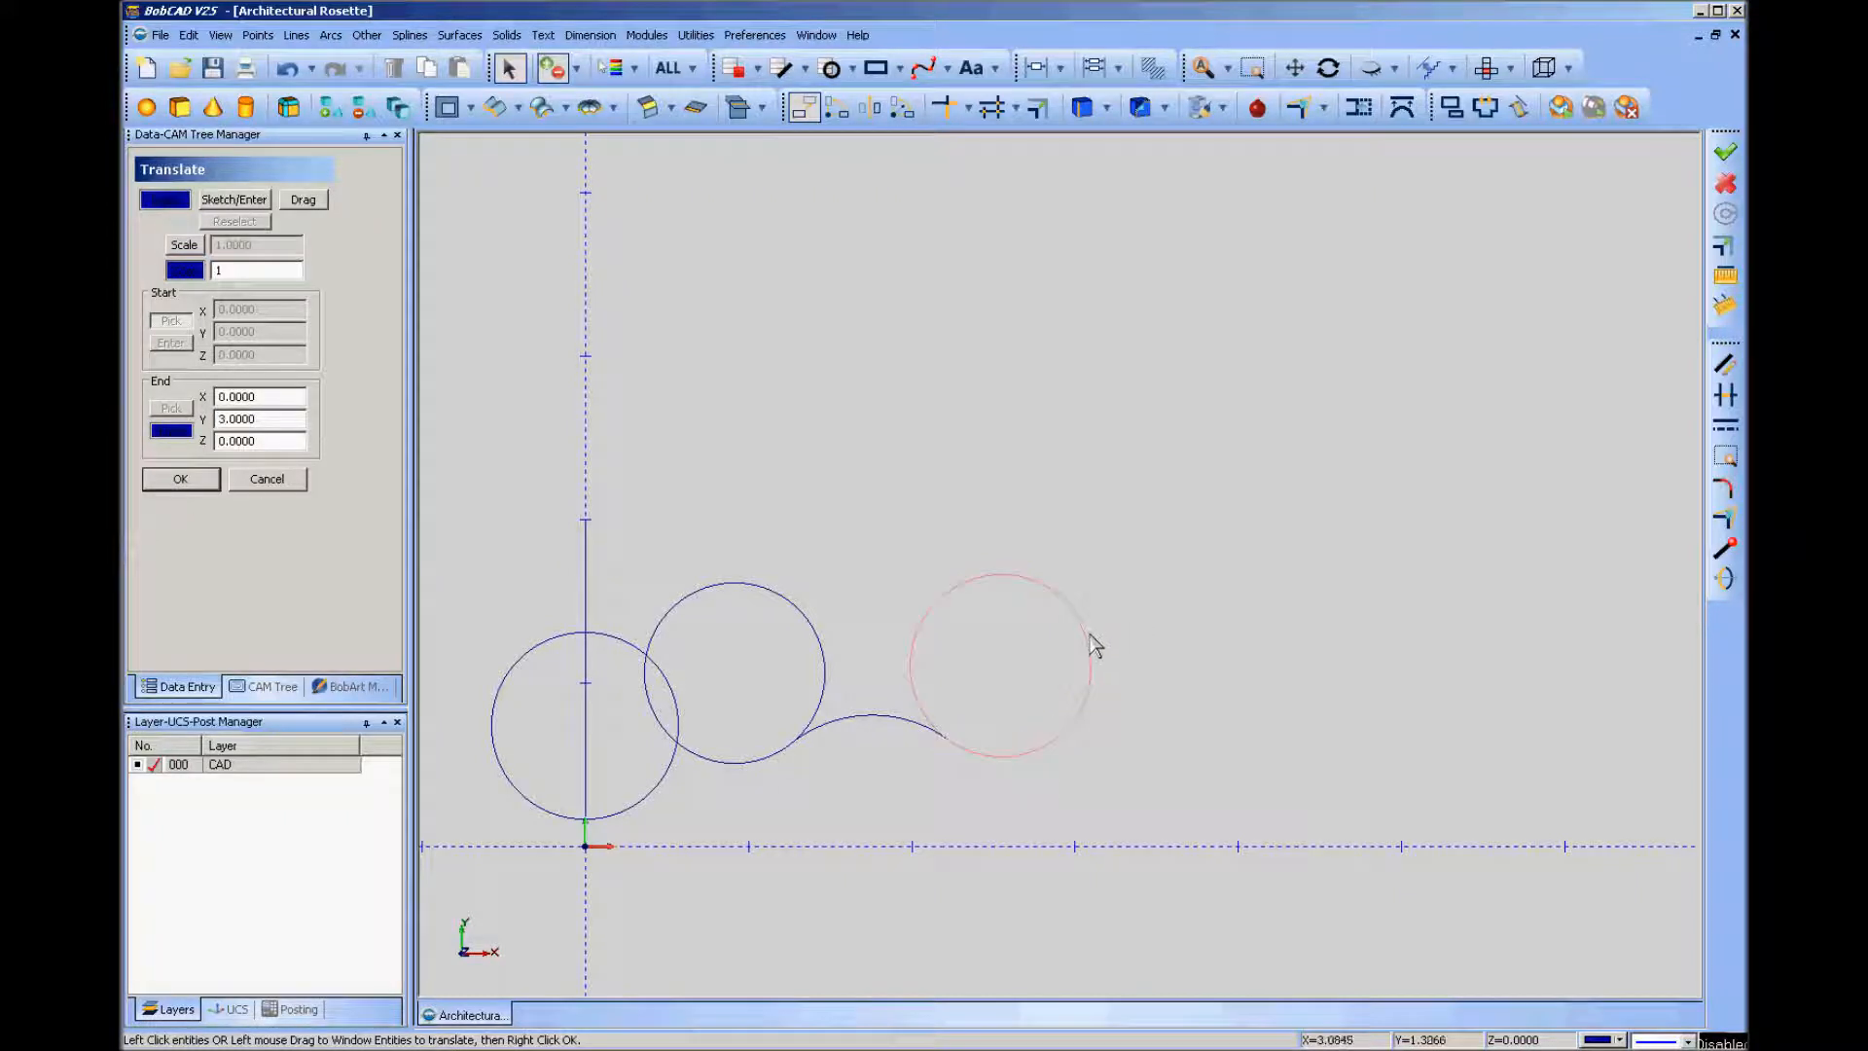
pyautogui.rightClick(1217, 527)
pyautogui.click(1252, 535)
pyautogui.click(188, 481)
pyautogui.click(272, 478)
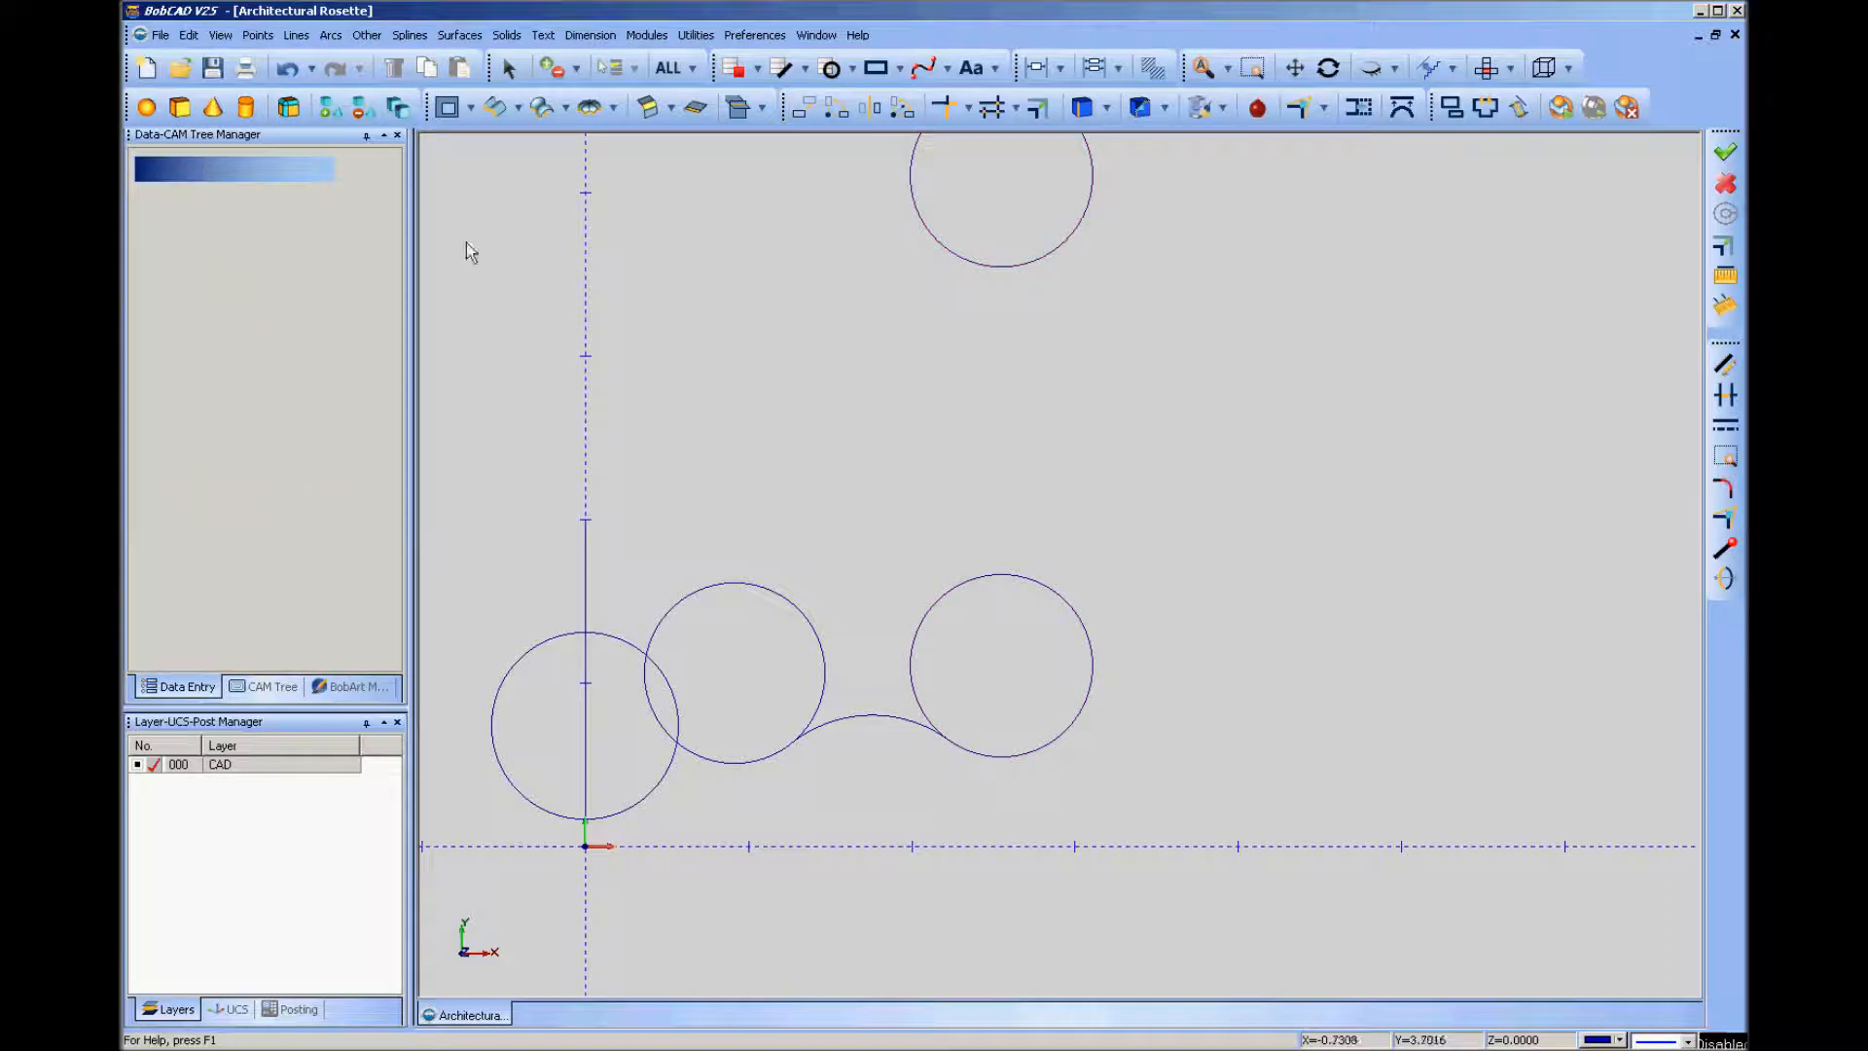
# Draw a vertical tangent line joining the outer sides of the third circle and its copy.
pyautogui.click(295, 35)
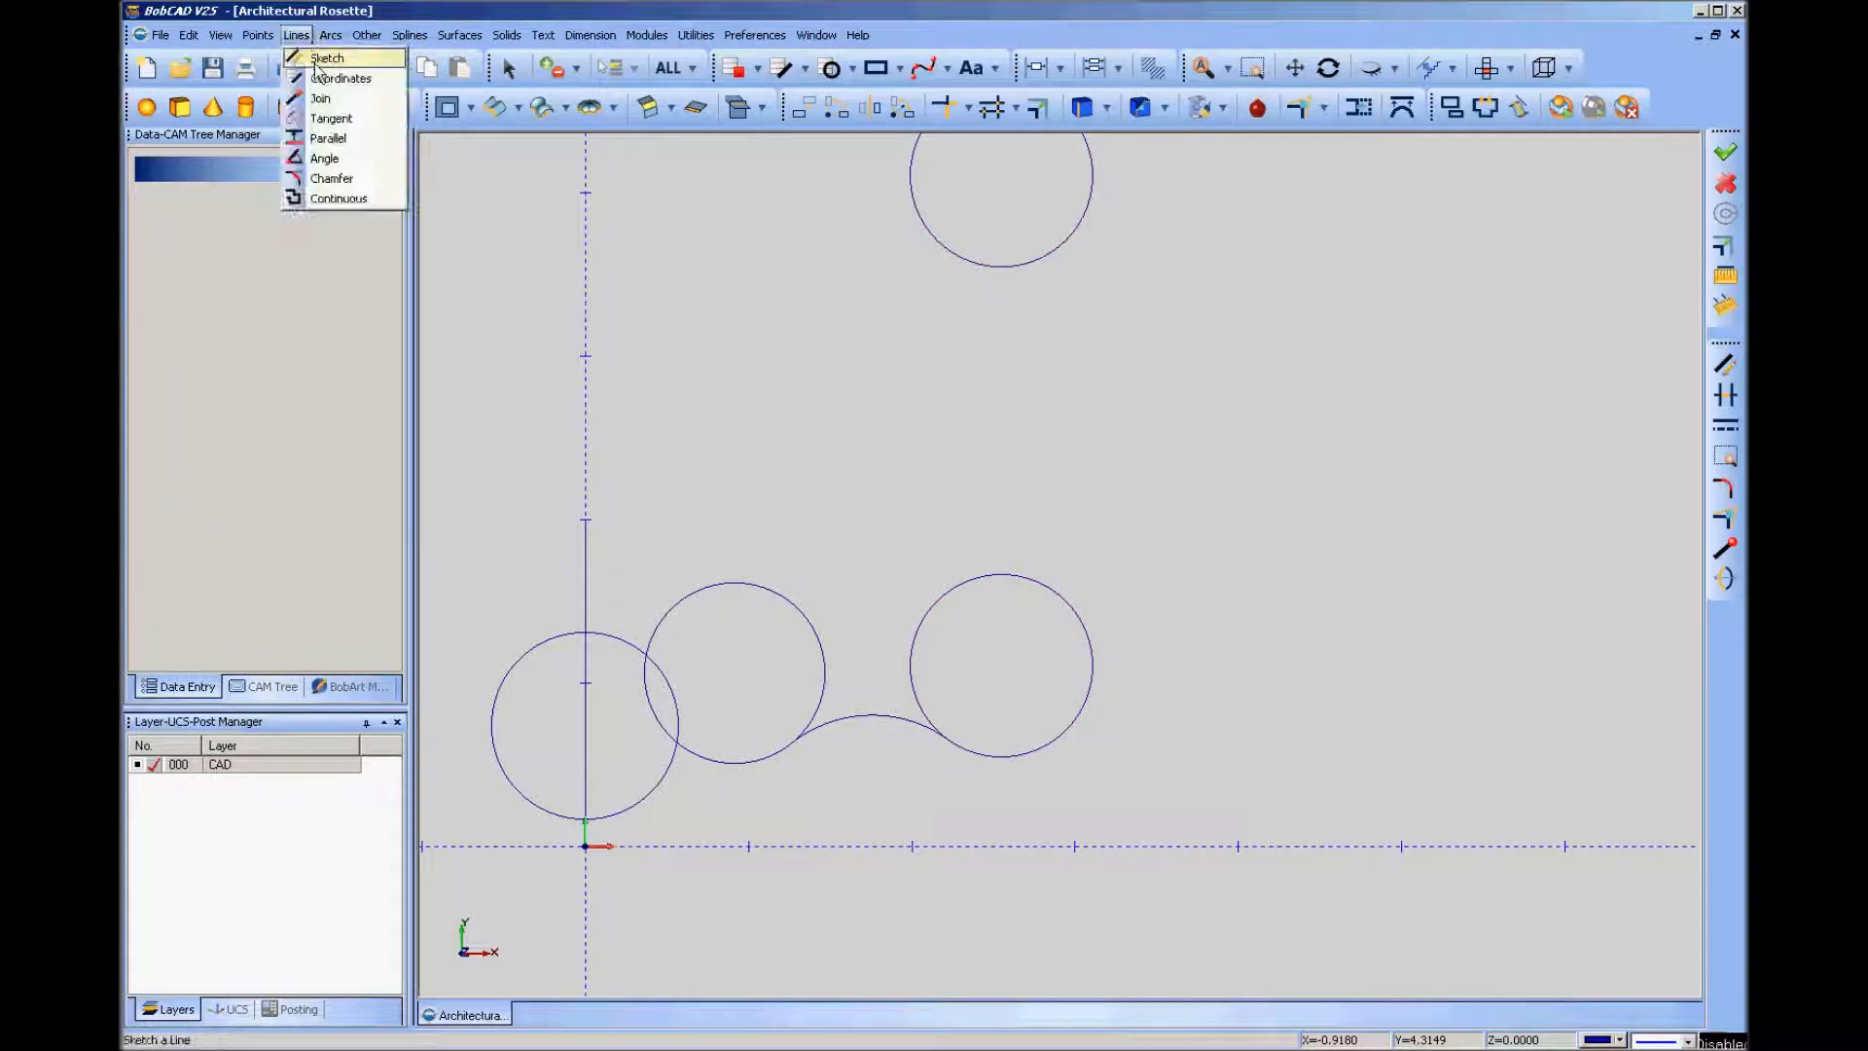
pyautogui.click(331, 118)
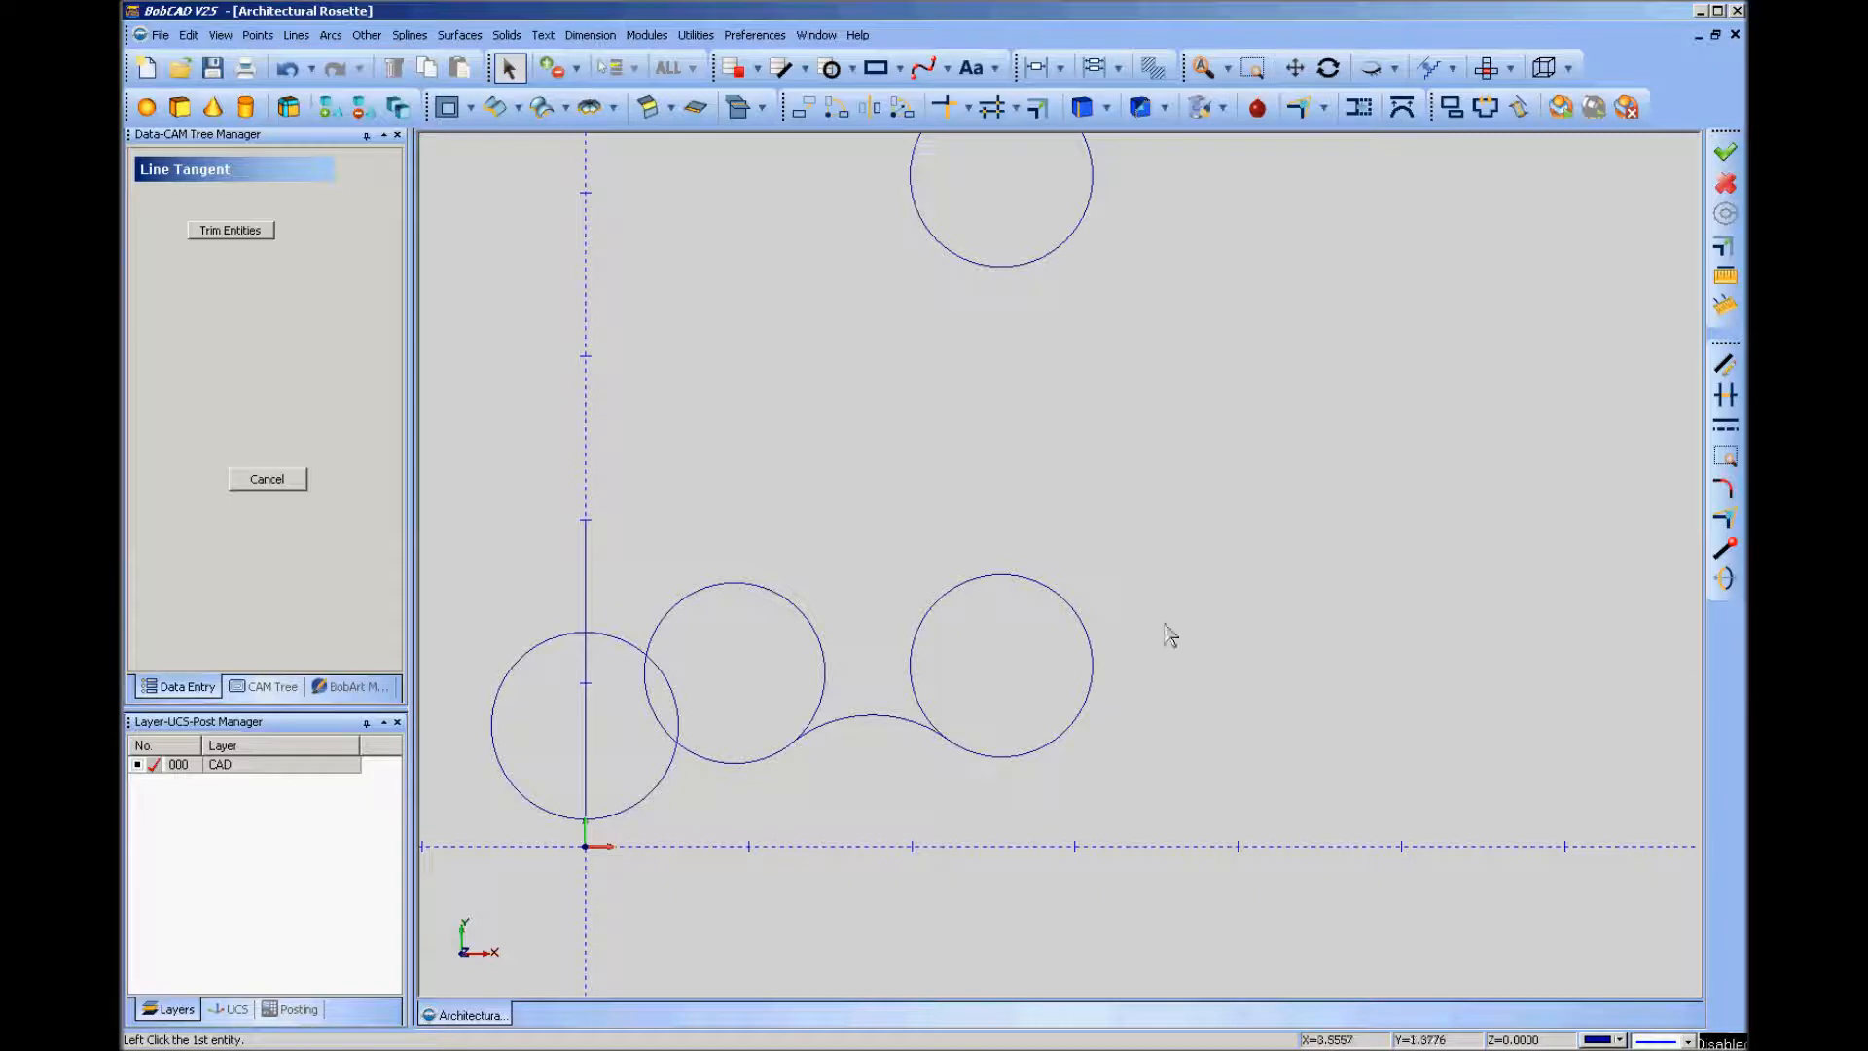
pyautogui.click(1091, 669)
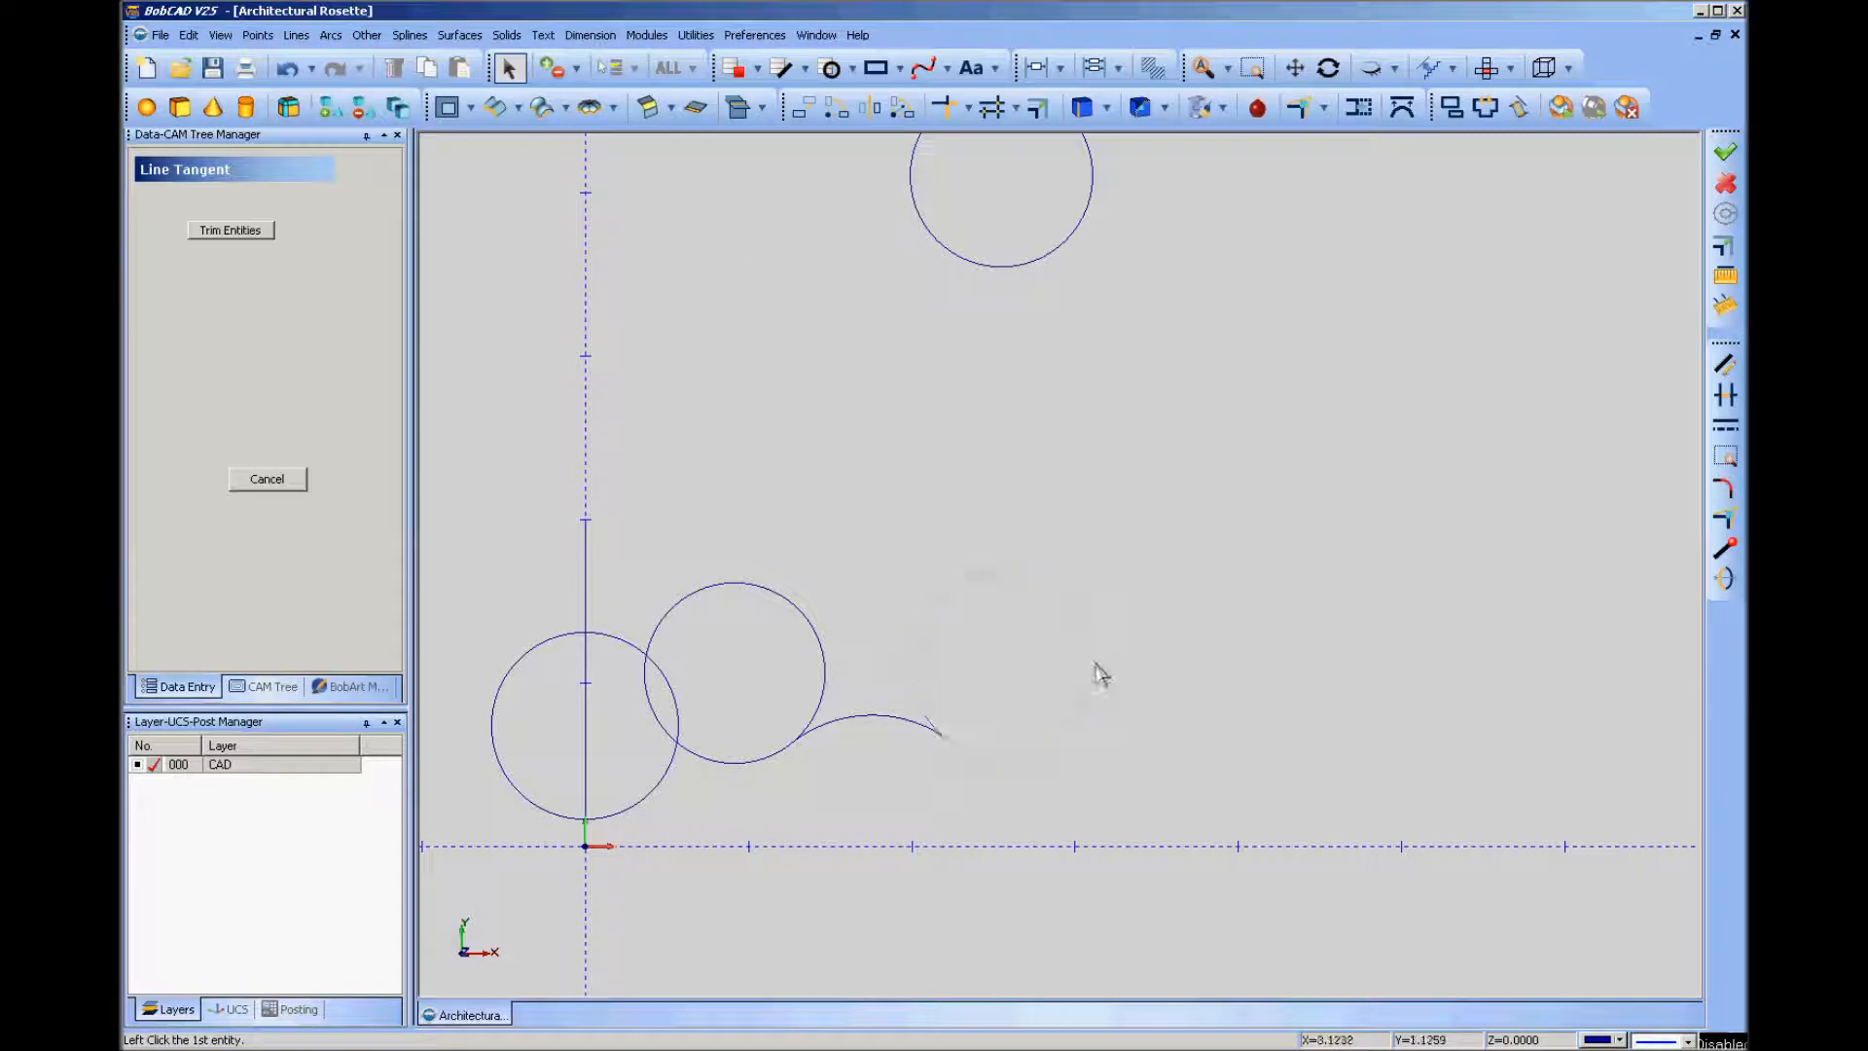
pyautogui.click(1094, 188)
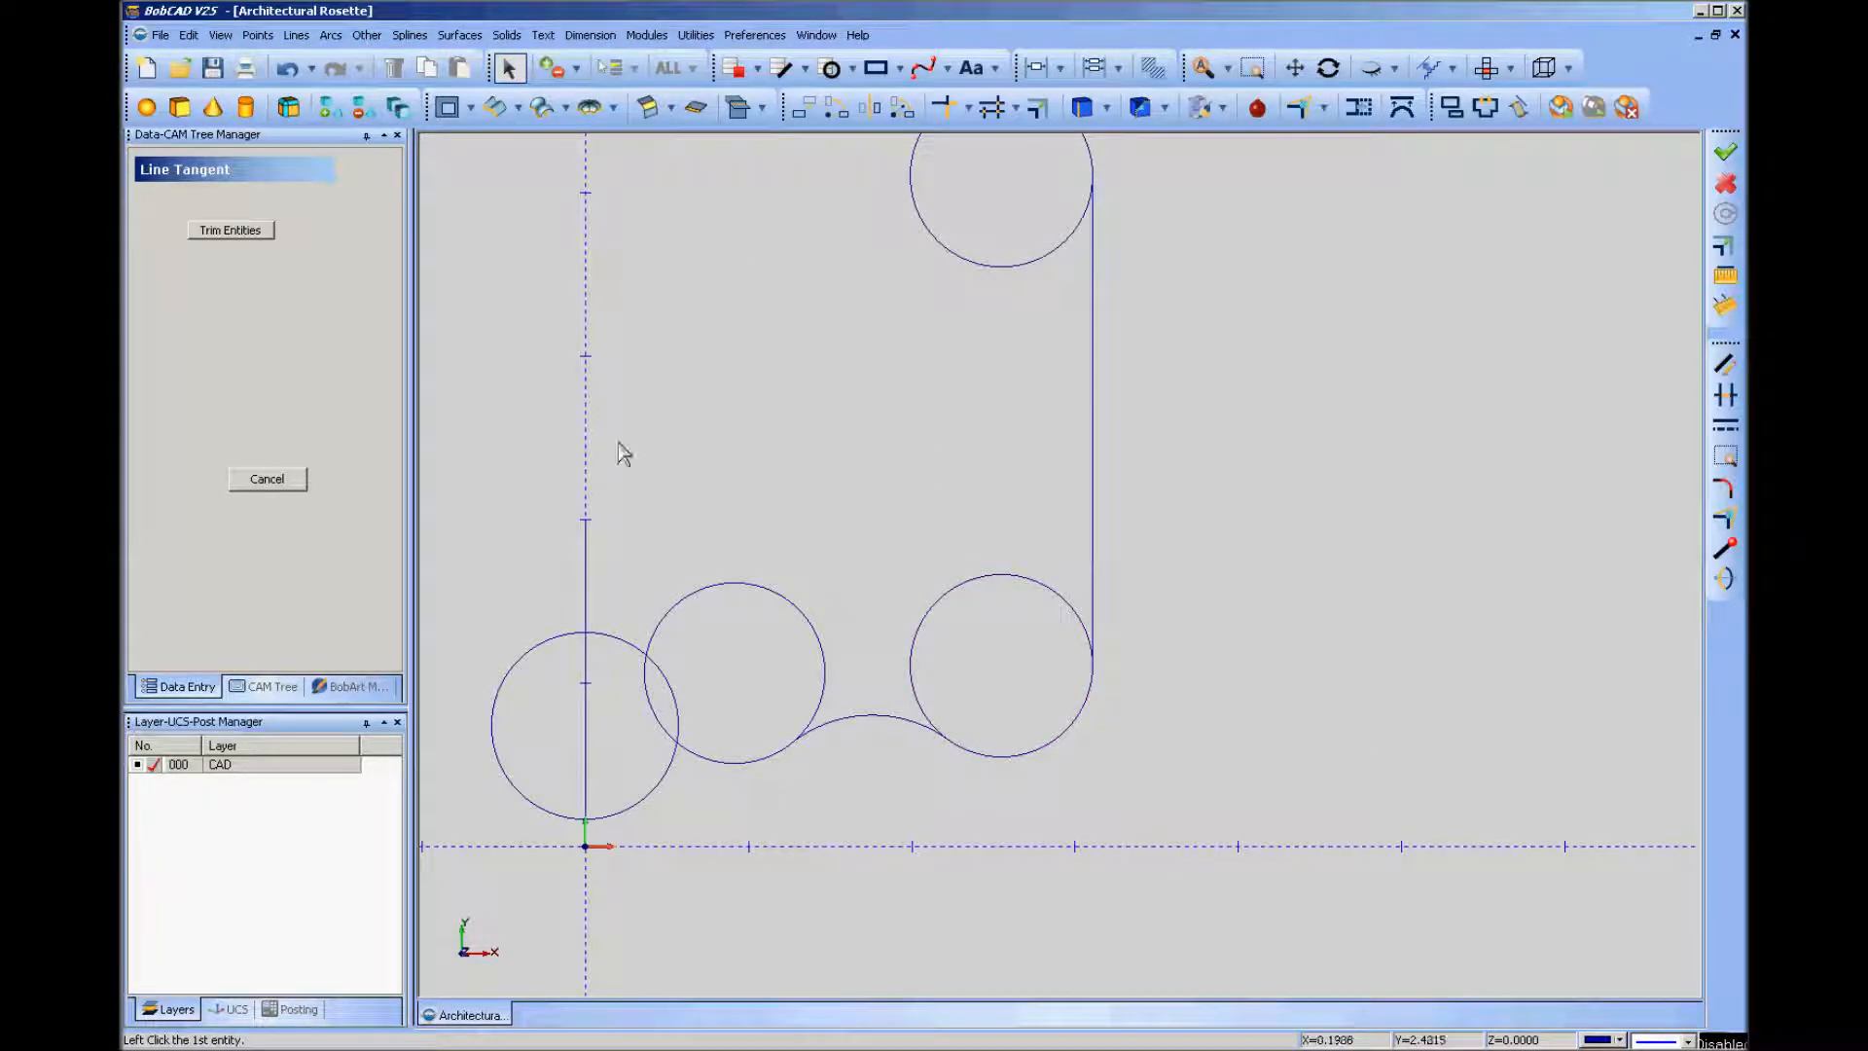
pyautogui.click(292, 481)
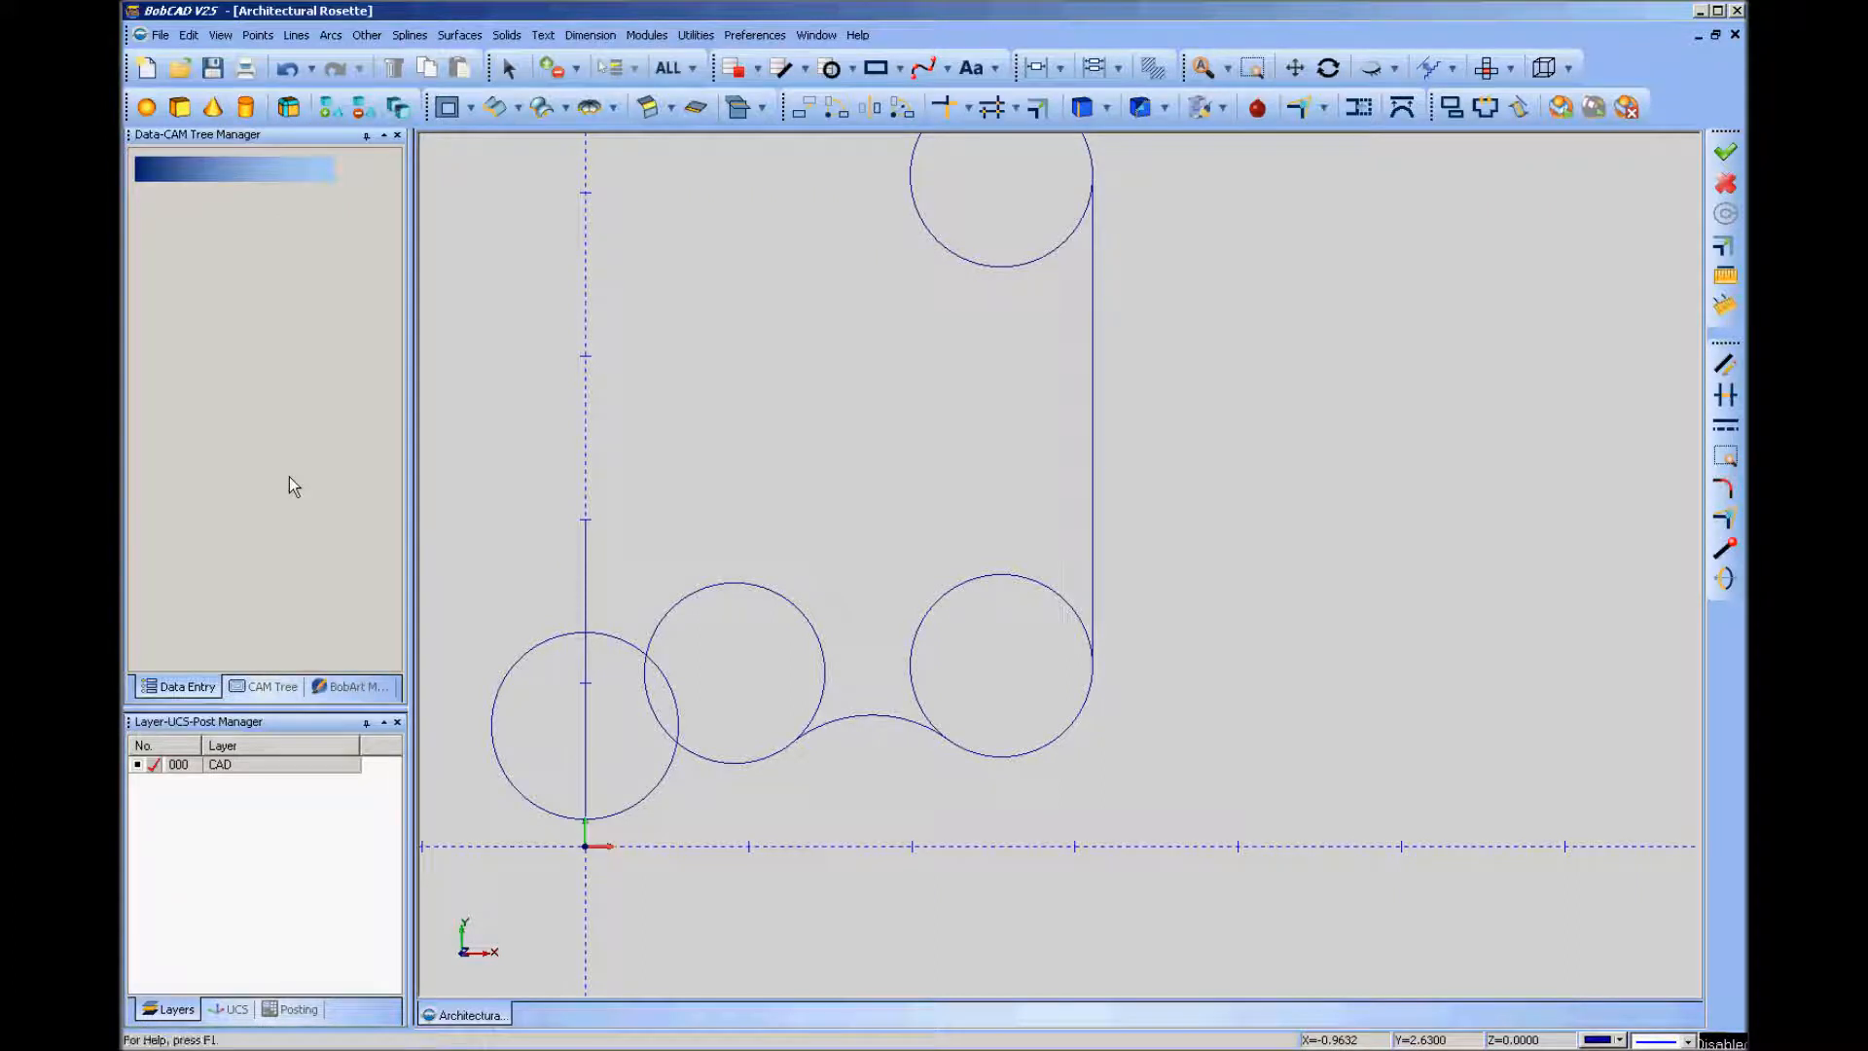
# Delete the upper copy of the third circle, keeping the vertical tangent line.
pyautogui.rightClick(1377, 404)
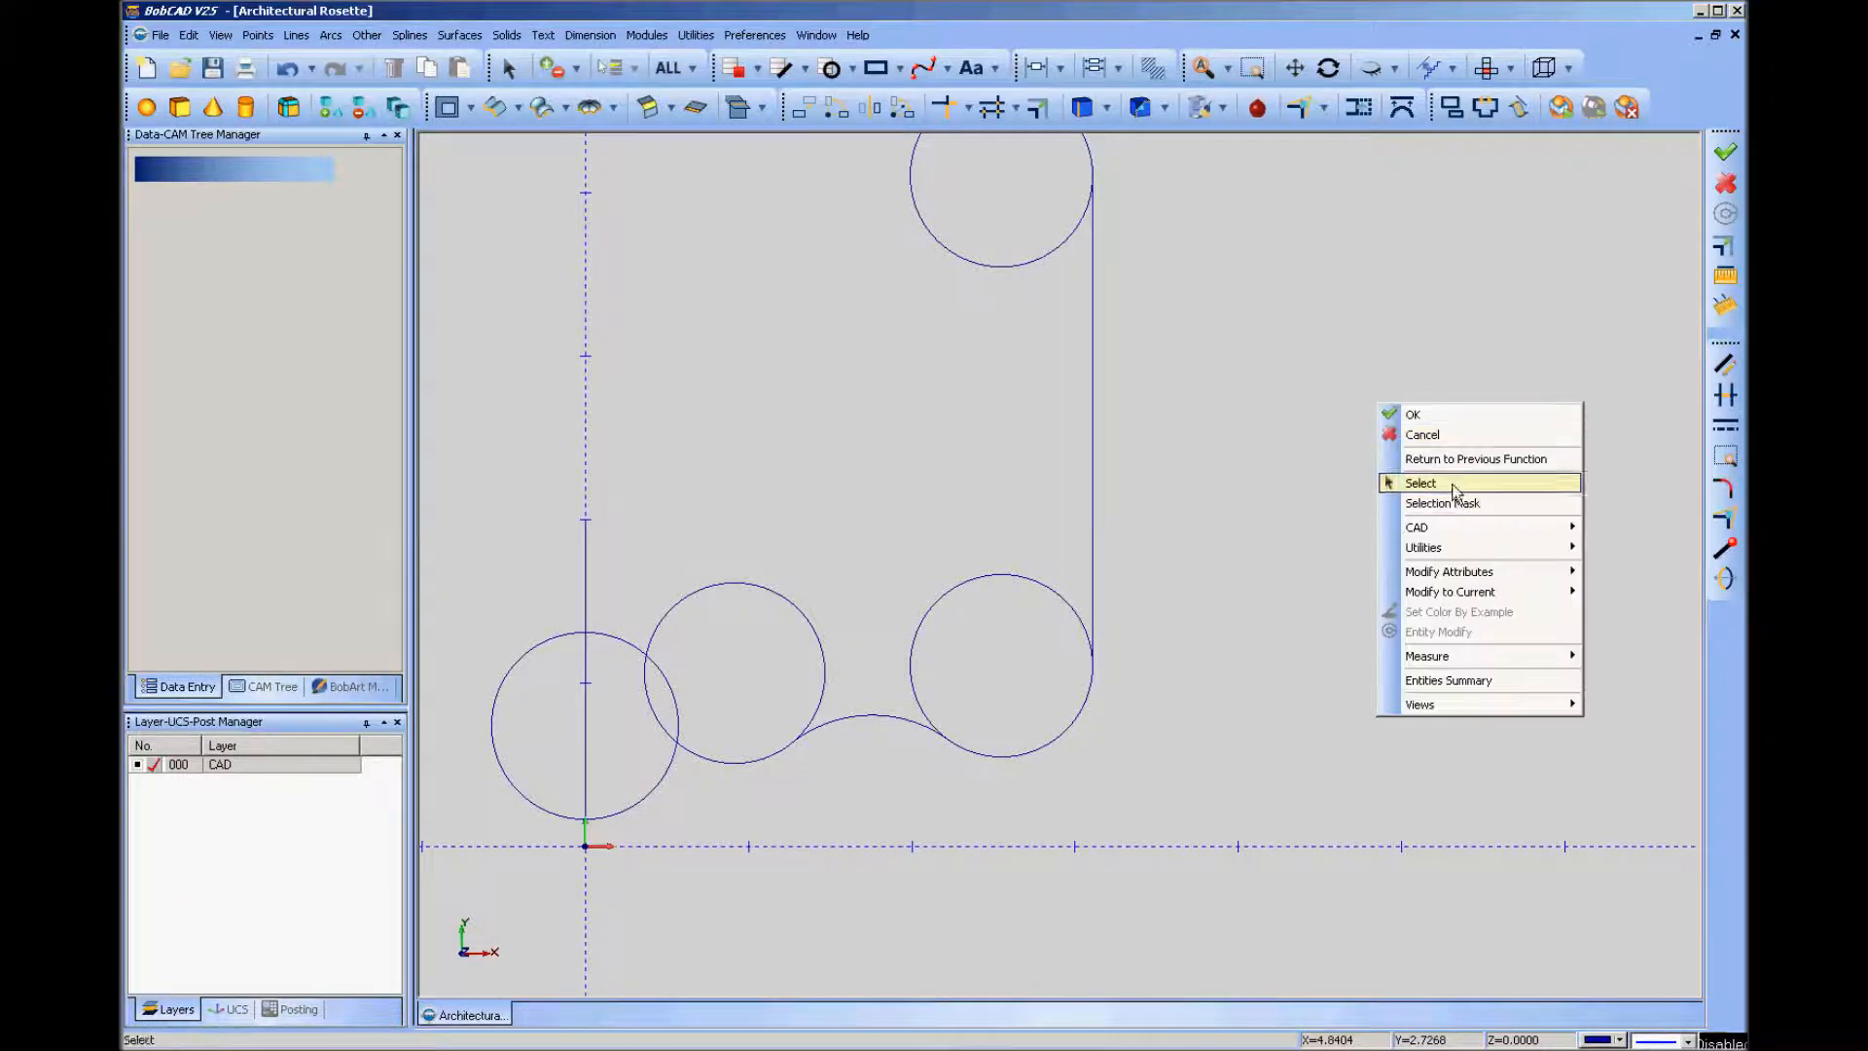
pyautogui.click(1448, 483)
pyautogui.click(1021, 264)
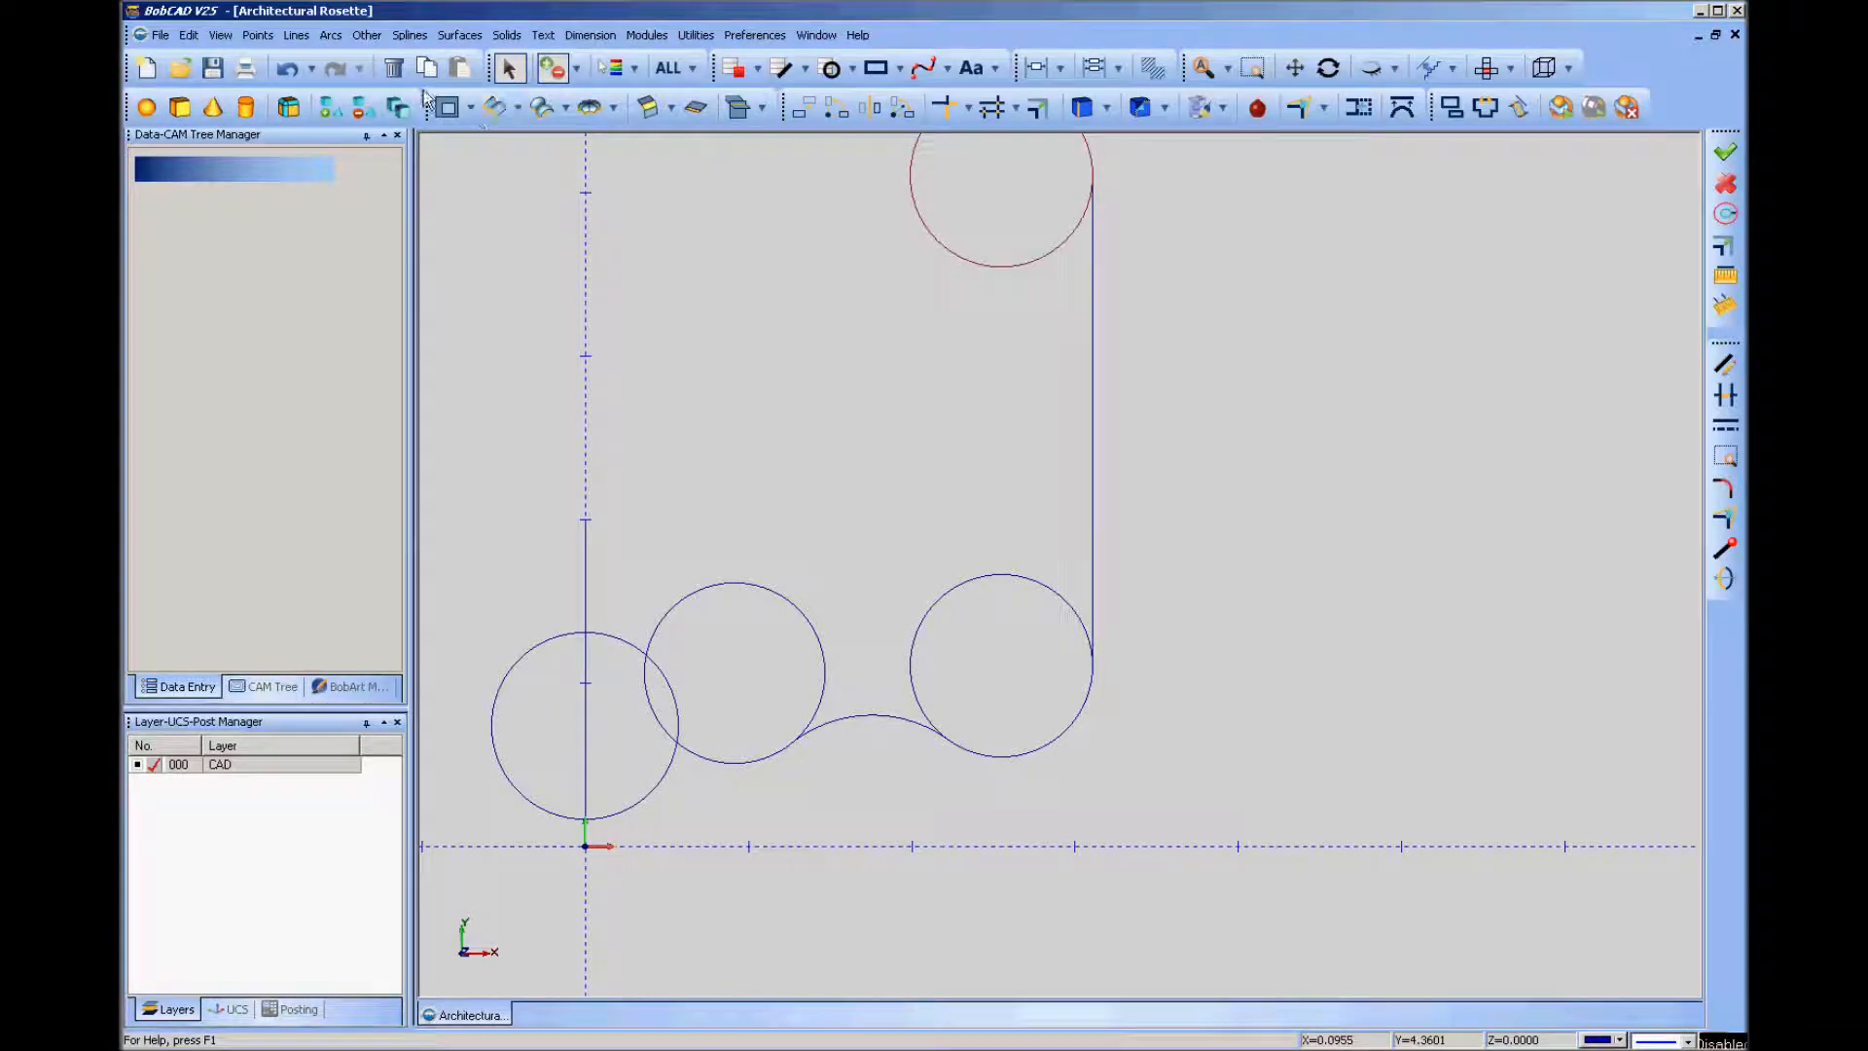
pyautogui.click(394, 67)
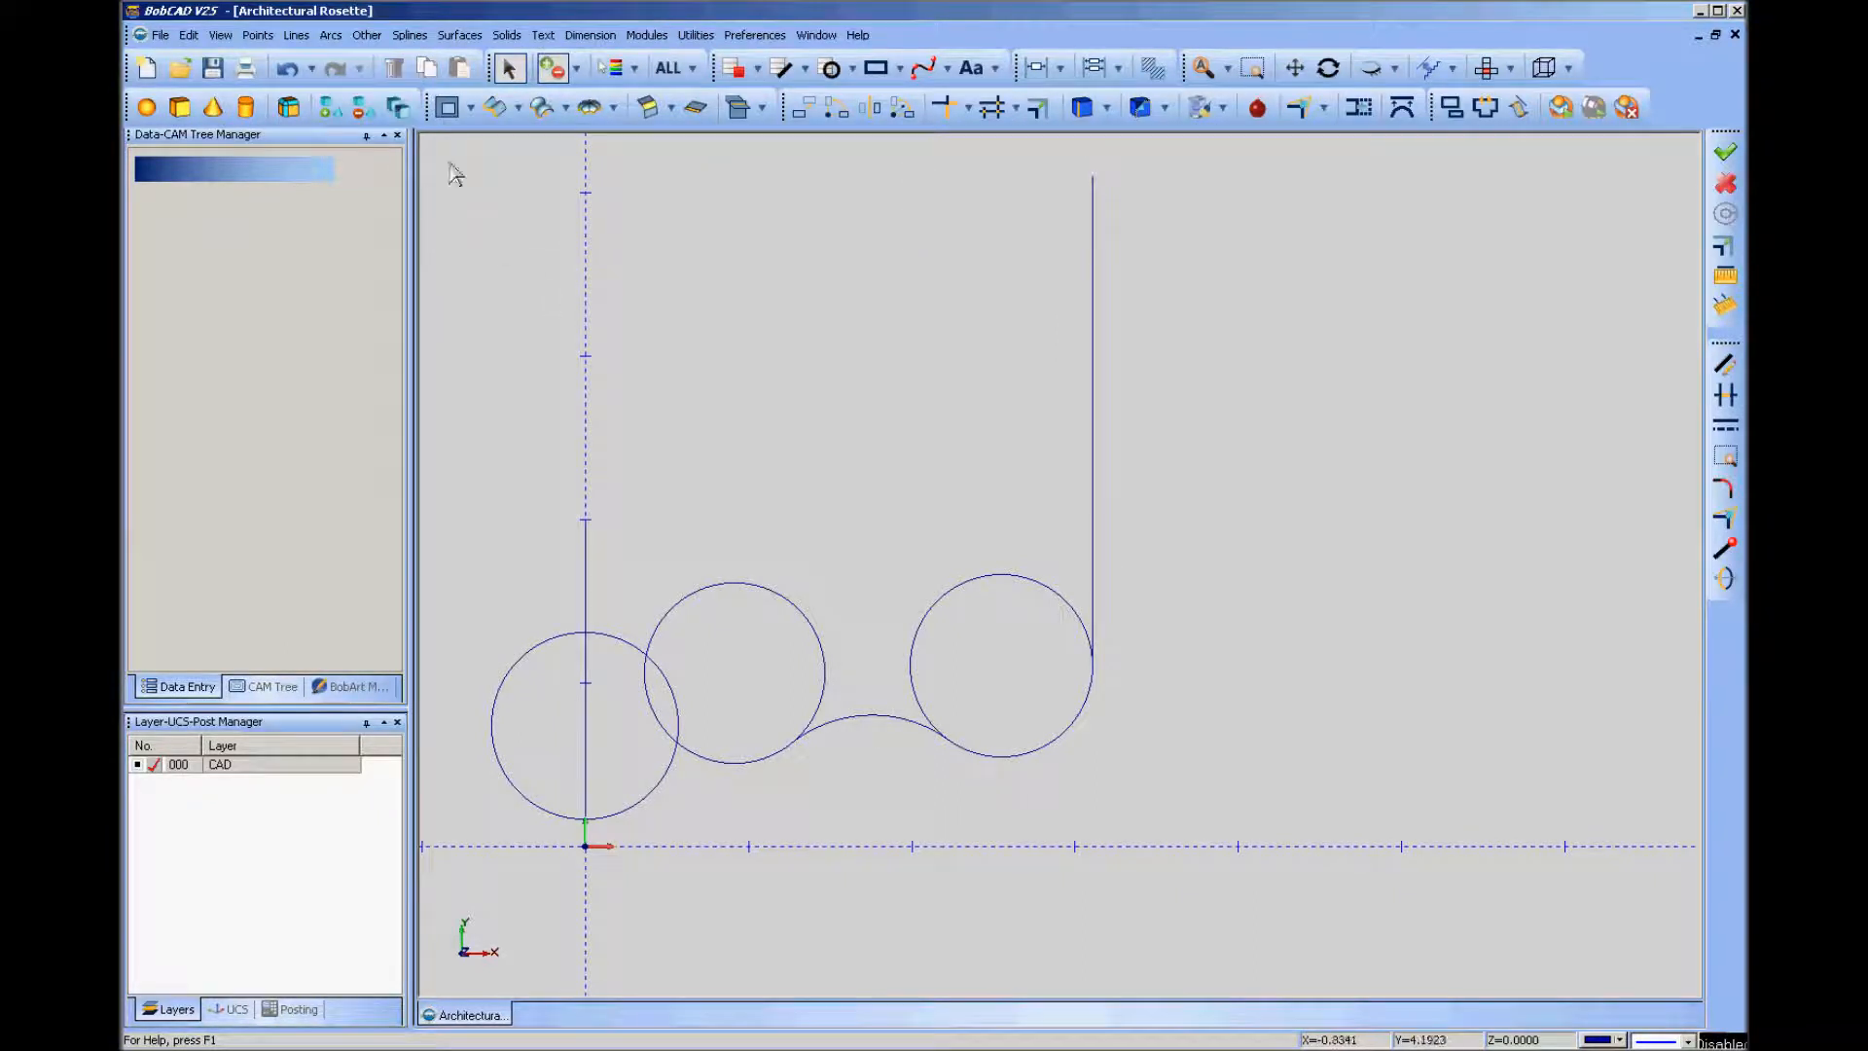
# Sketch a horizontal line at about Y 1.97, crossing both vertical lines and extending slightly past each one.
pyautogui.click(295, 35)
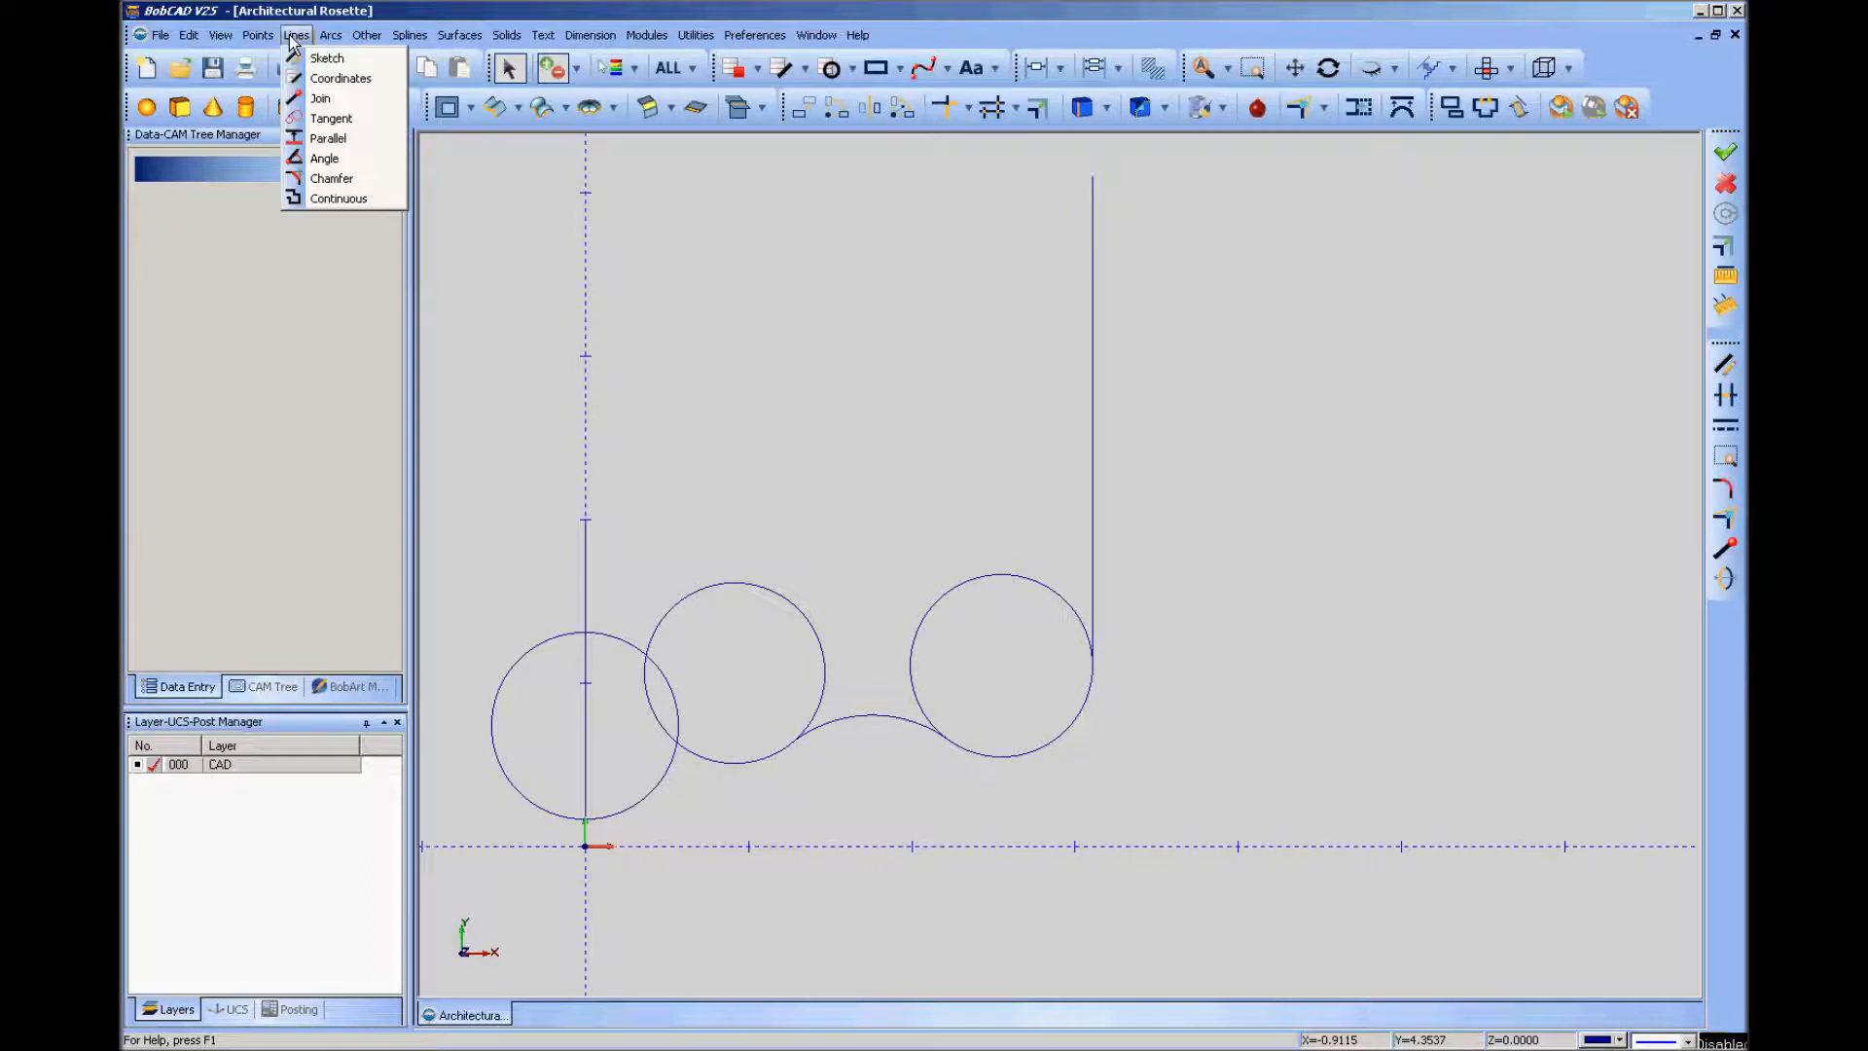
pyautogui.click(327, 58)
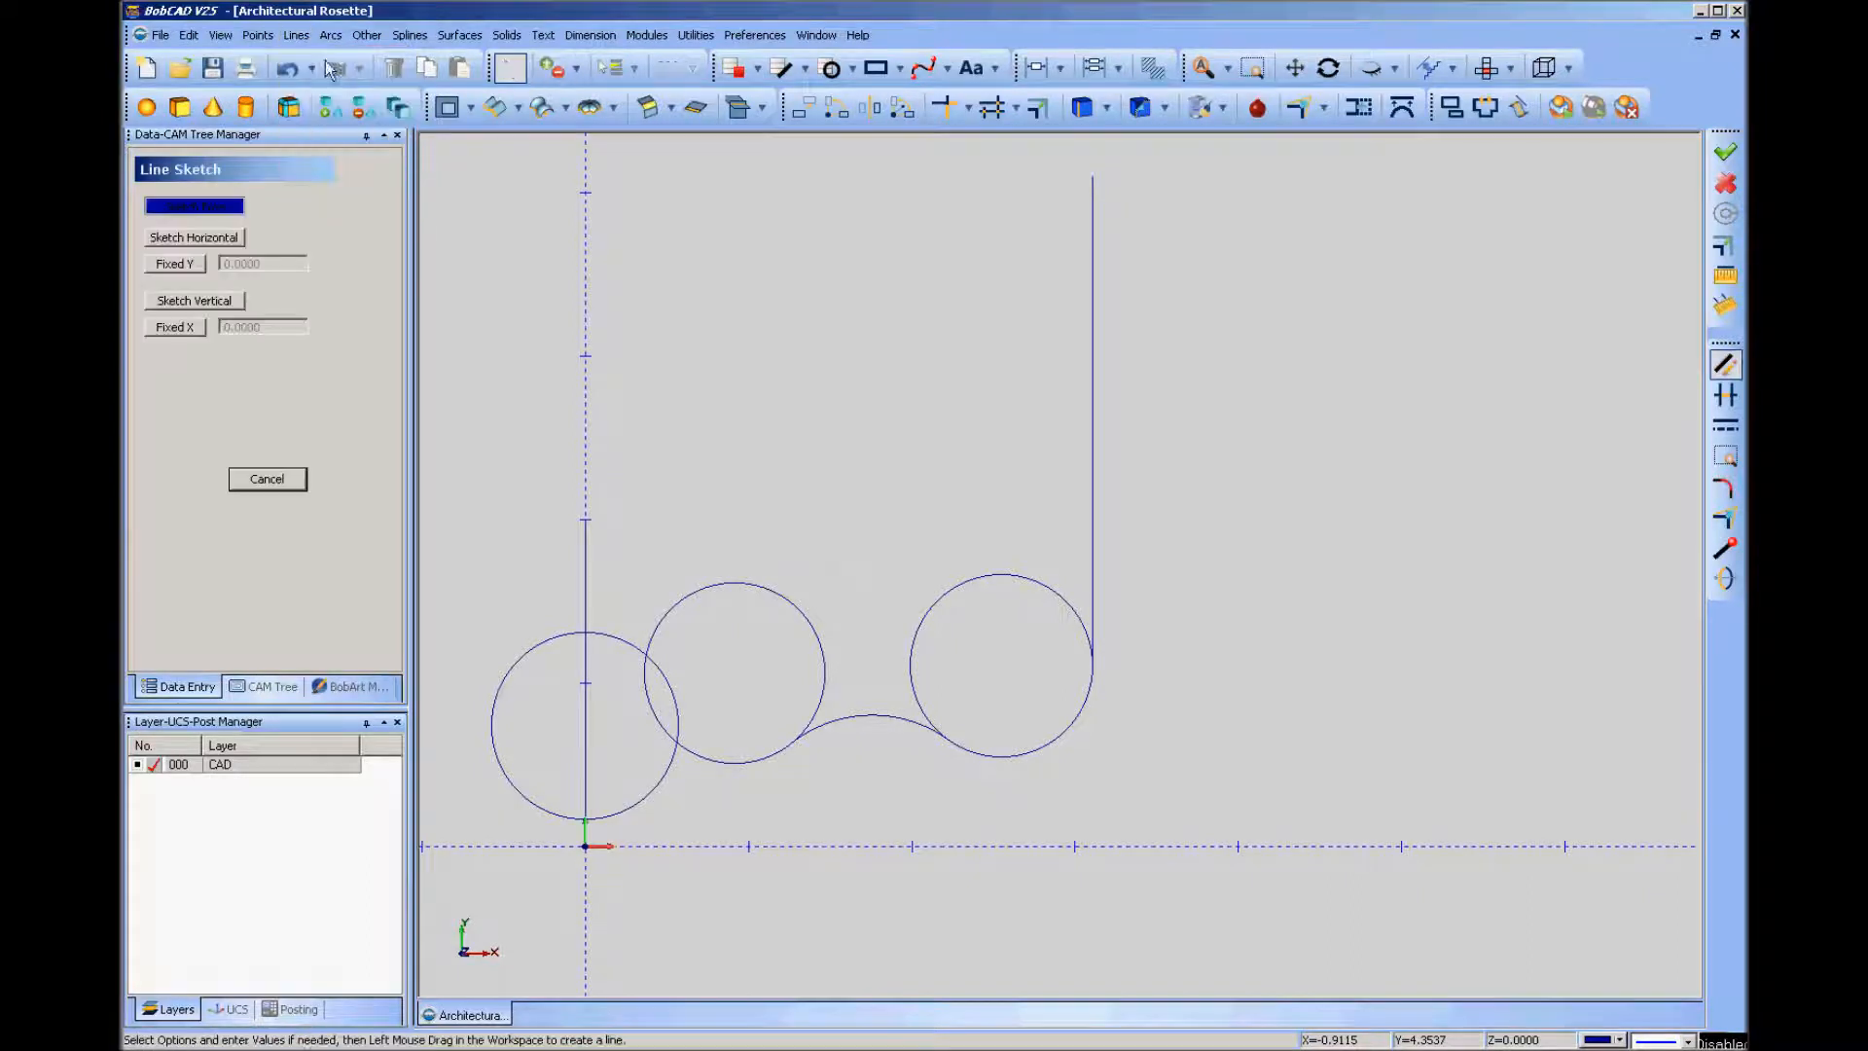
pyautogui.click(205, 239)
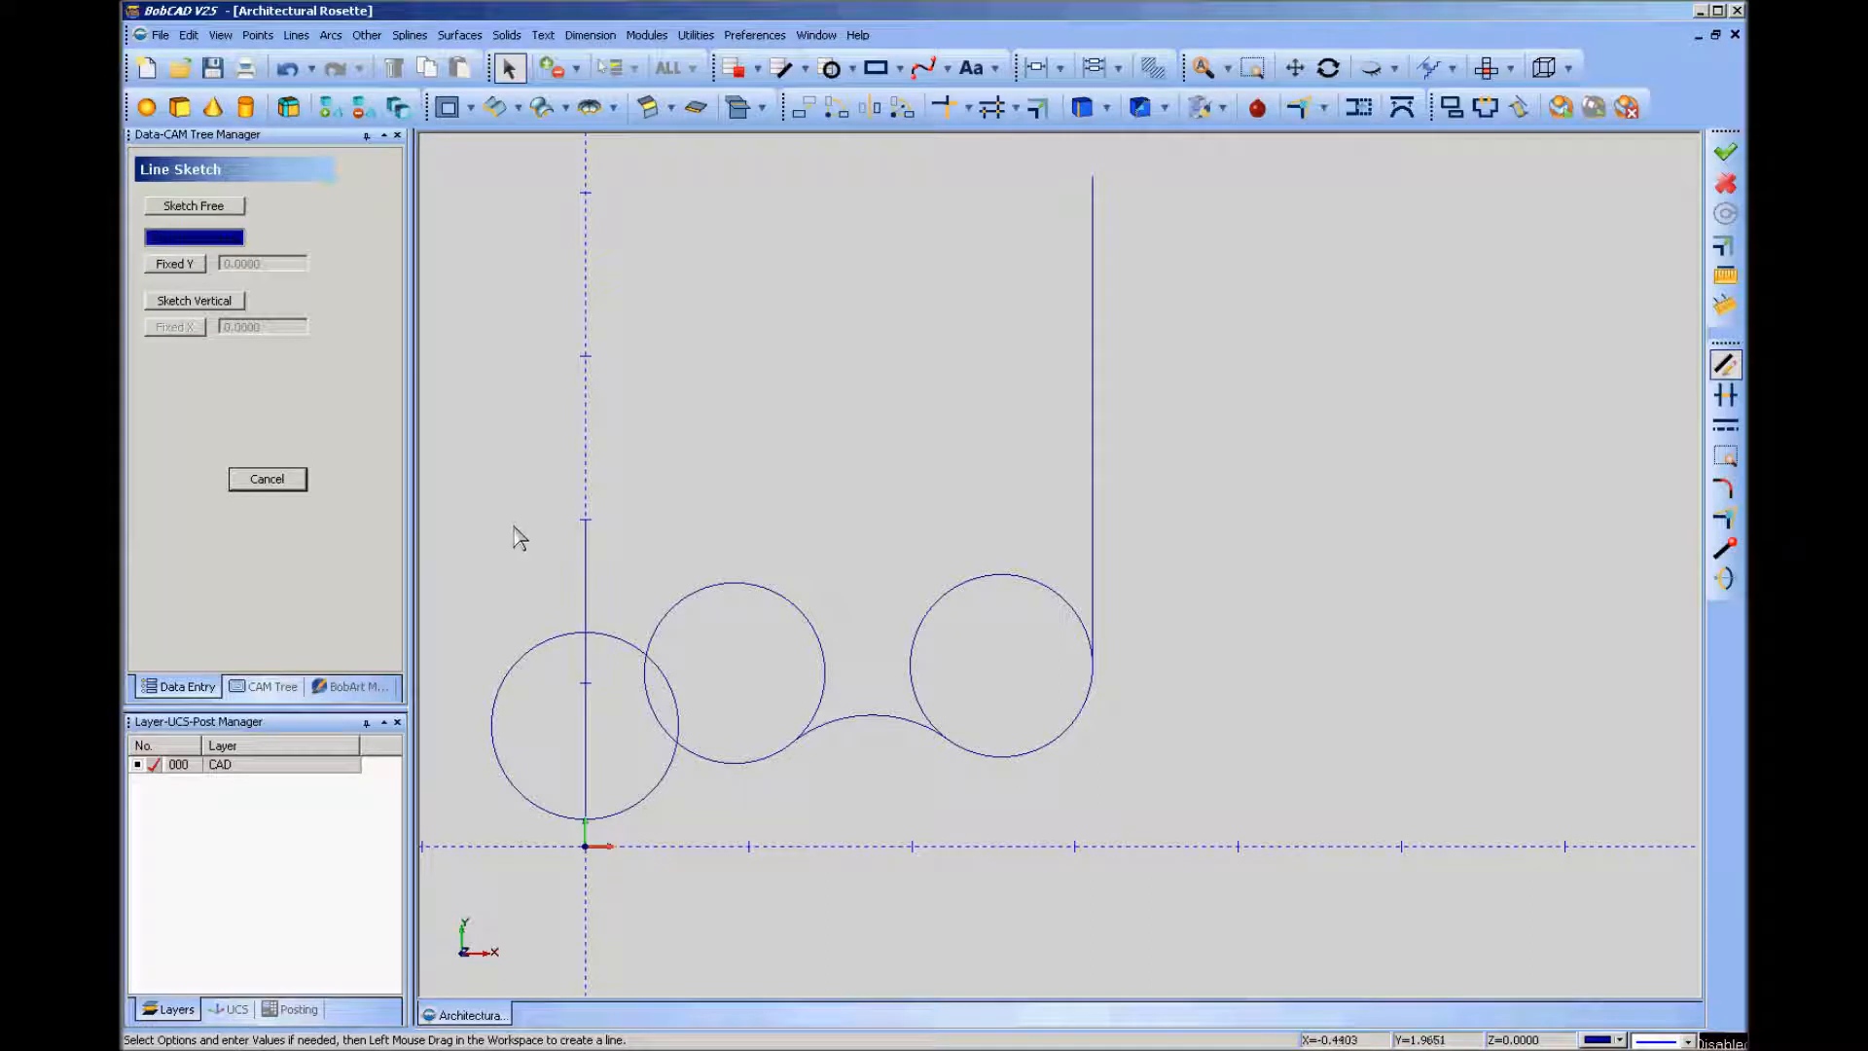
pyautogui.moveTo(1132, 528); pyautogui.dragTo(1159, 526)
pyautogui.click(279, 480)
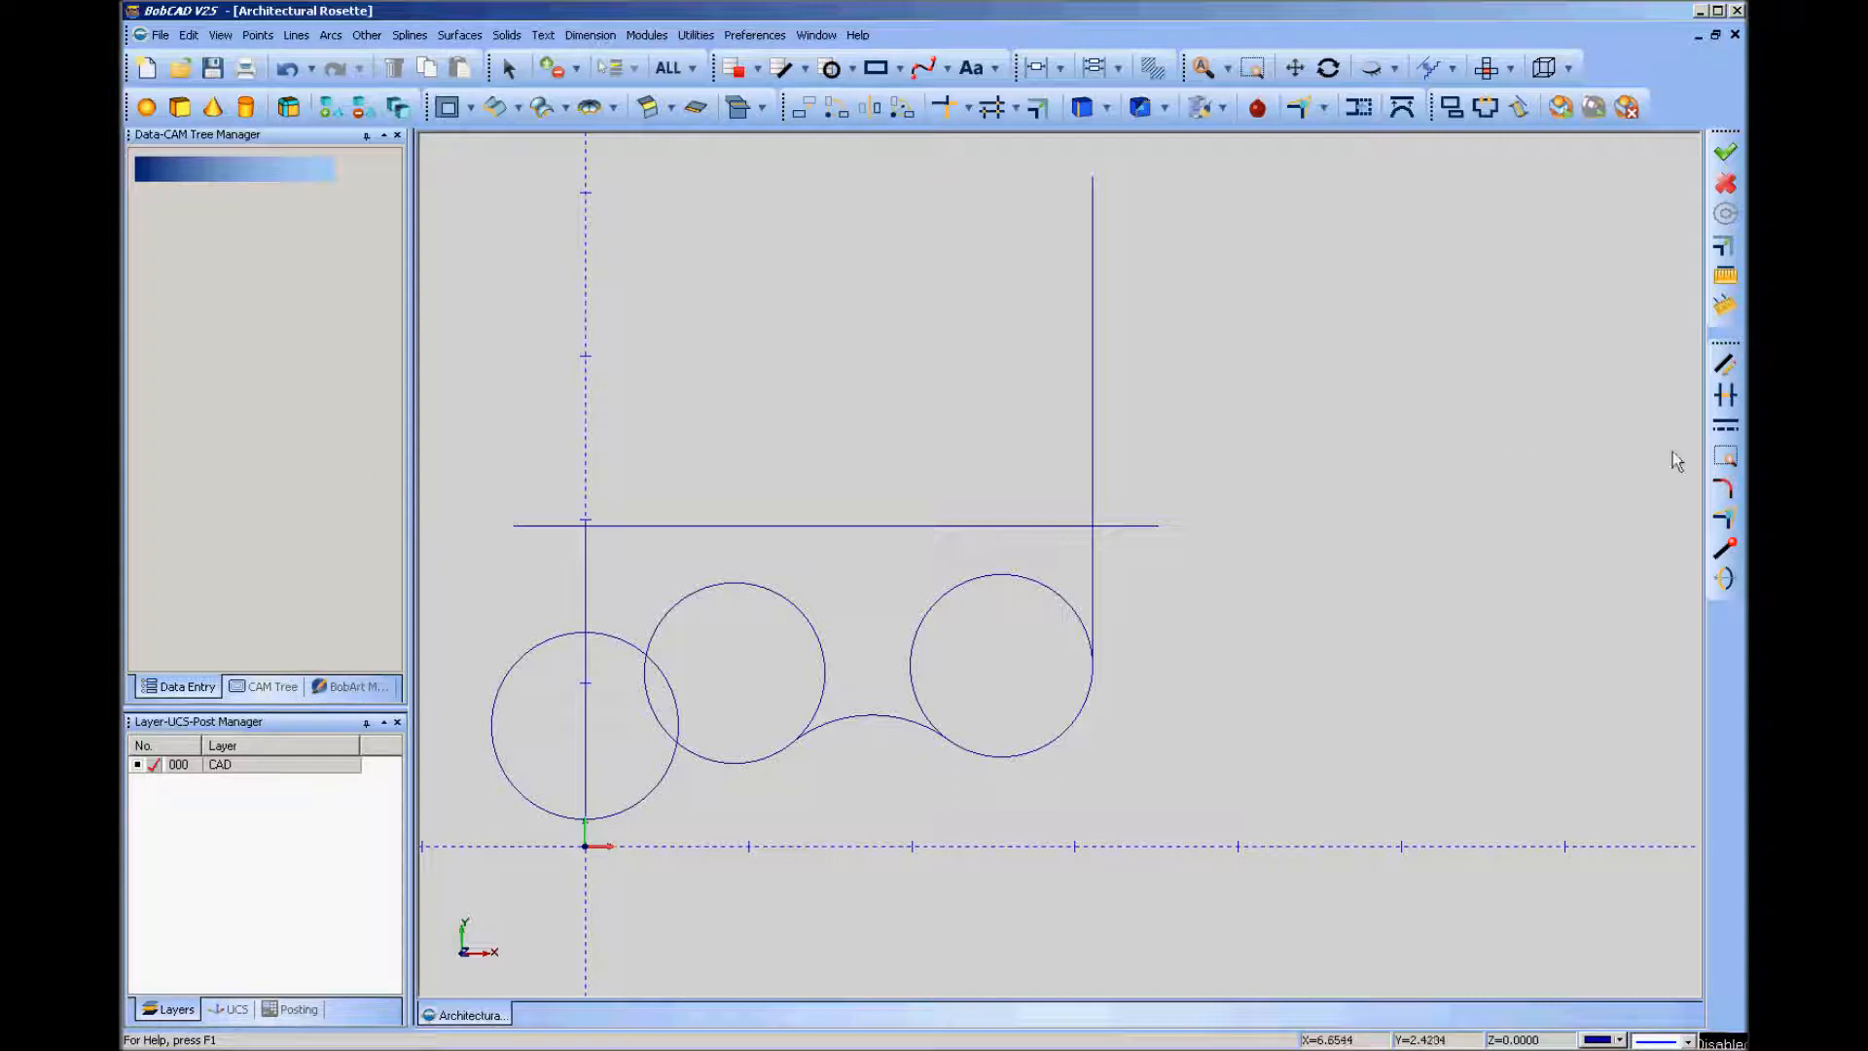
# Quick Trim the overhanging ends of the horizontal line and both vertical lines to form the two upper corners of the profile.
pyautogui.click(1722, 396)
pyautogui.click(1093, 399)
pyautogui.click(1143, 525)
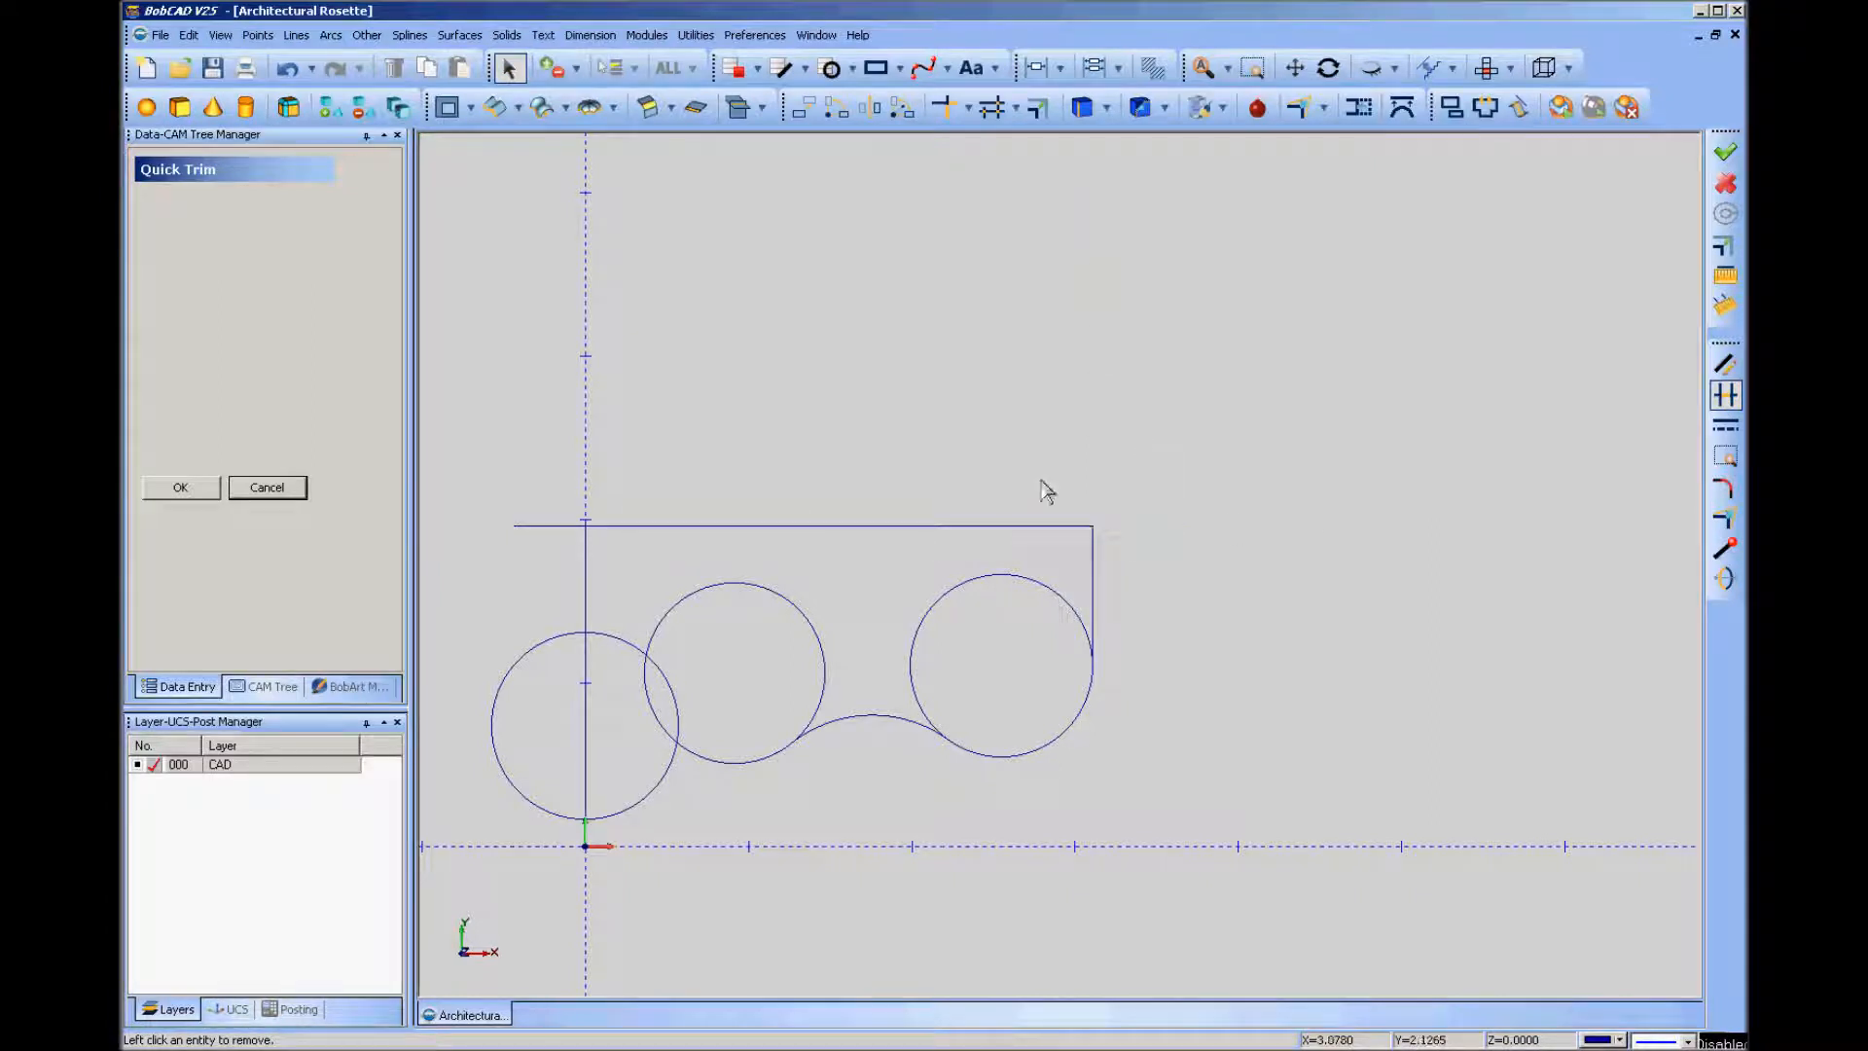
pyautogui.click(551, 526)
pyautogui.click(1294, 68)
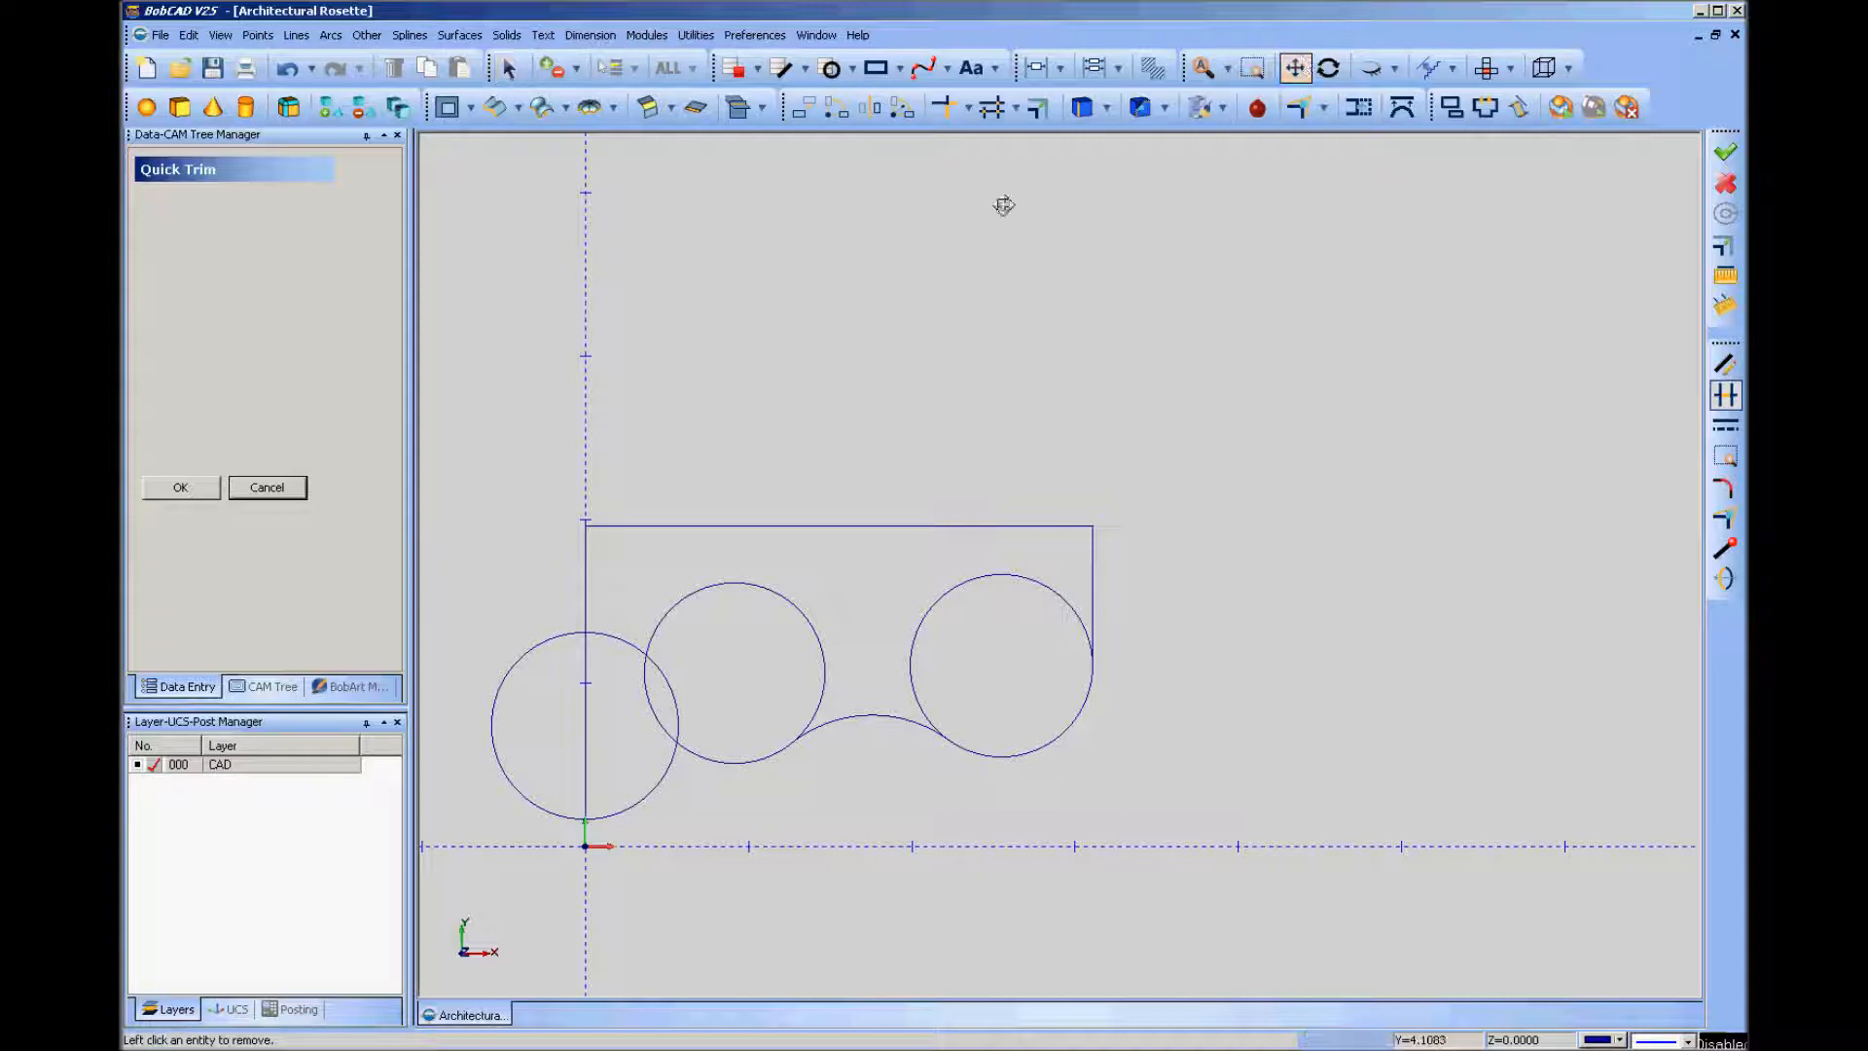
pyautogui.moveTo(788, 471)
pyautogui.mouseDown()
pyautogui.moveTo(1064, 400)
pyautogui.moveTo(1199, 395)
pyautogui.mouseUp()
pyautogui.scroll(4, 1158, 401)
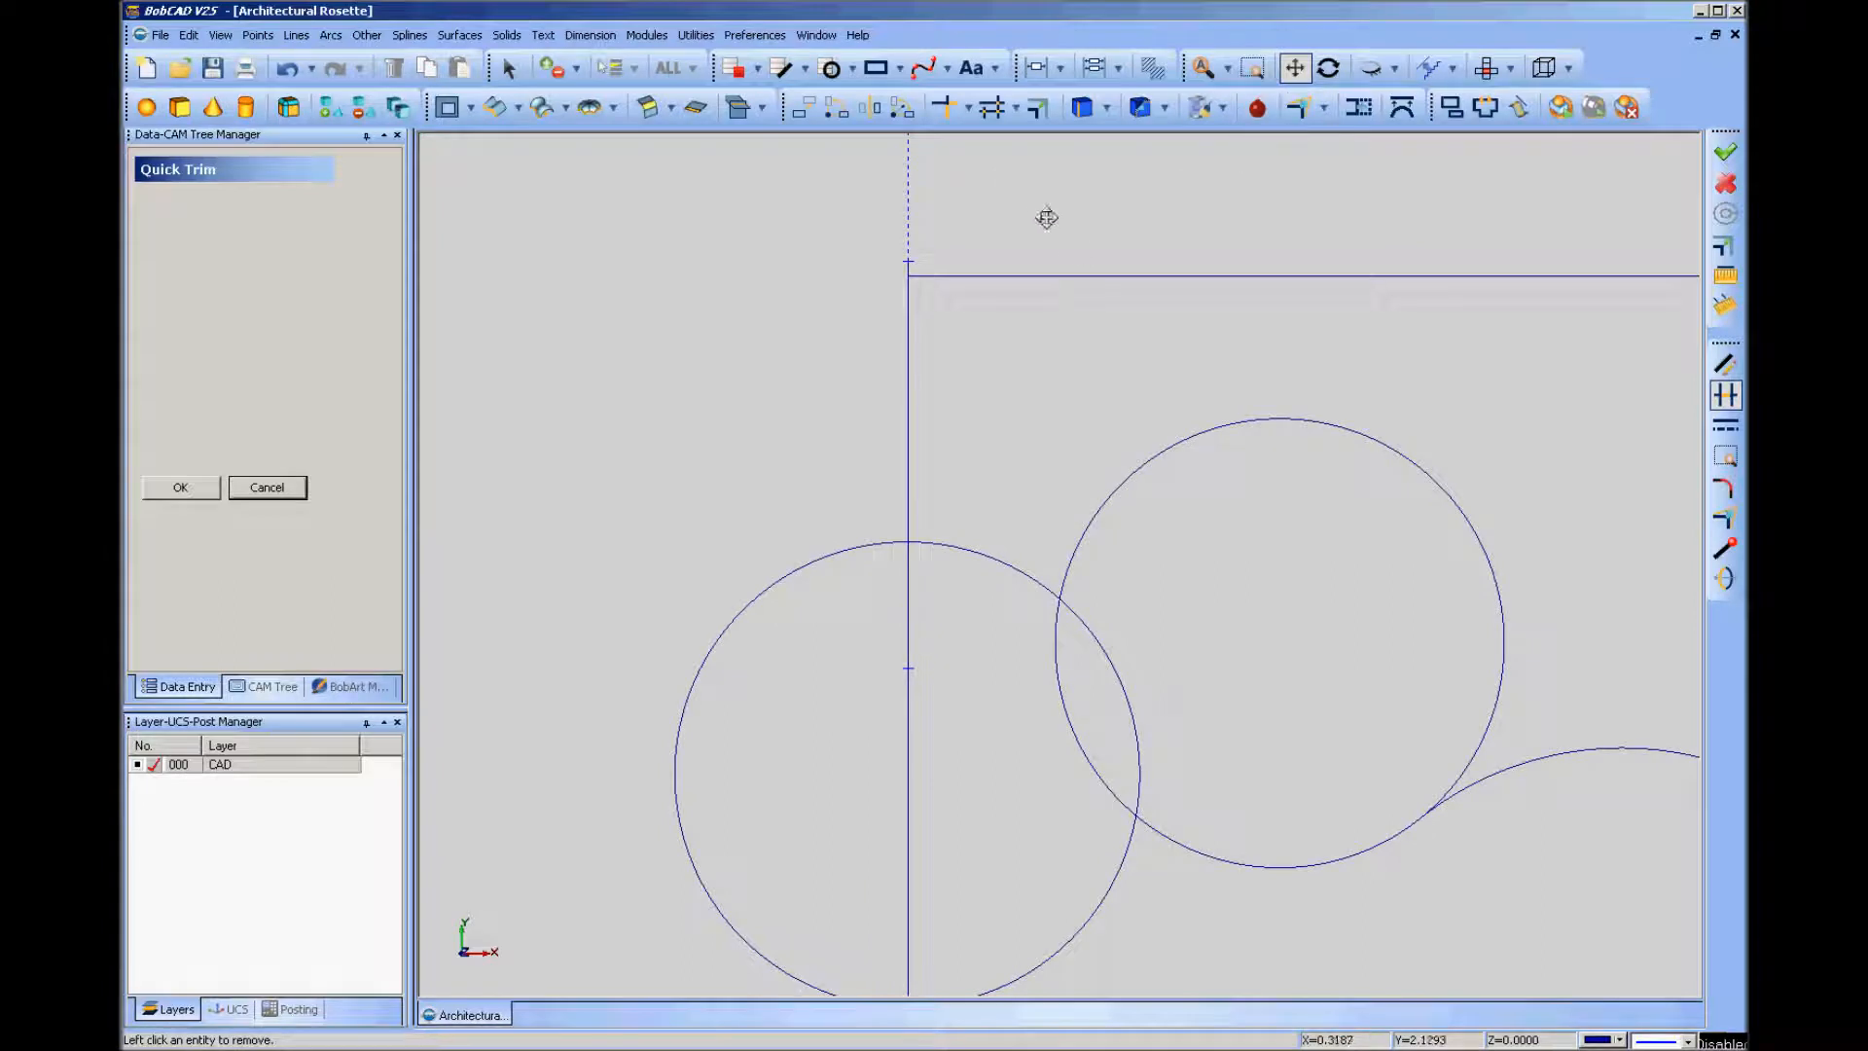
pyautogui.click(908, 277)
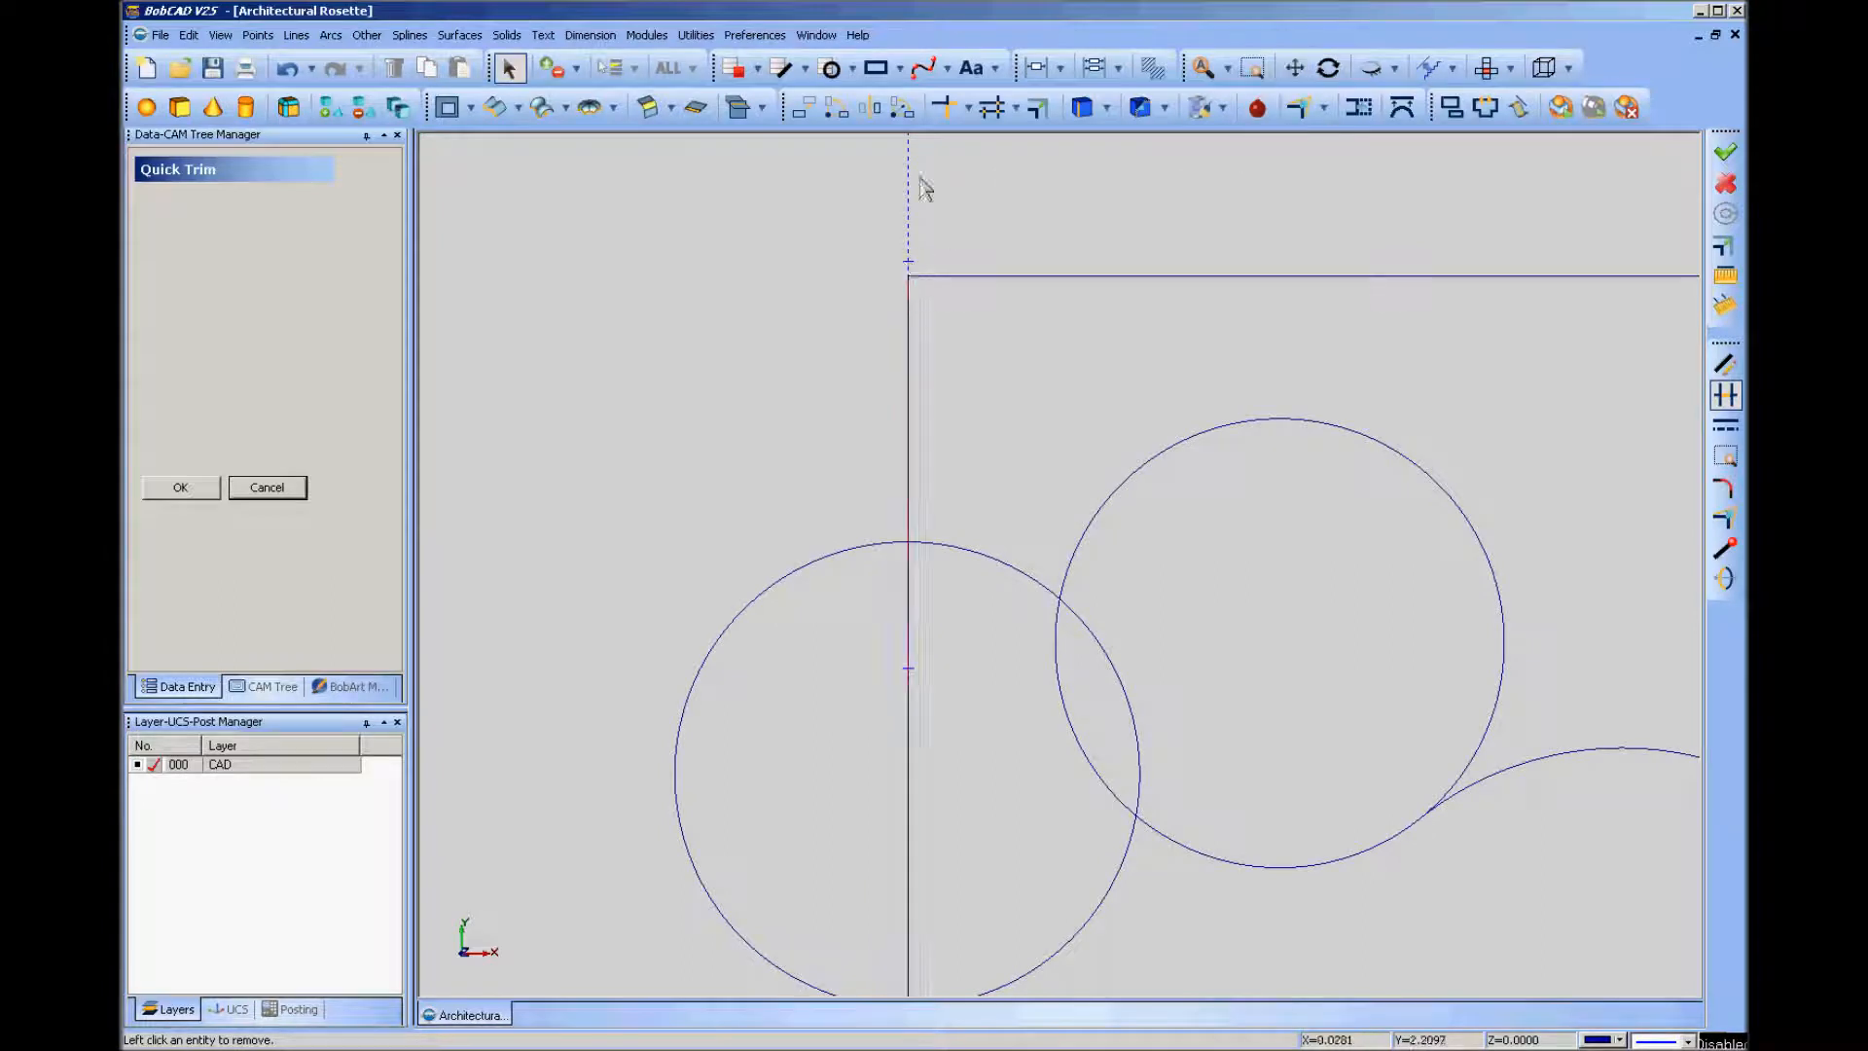
# Quick Trim the unneeded portions of the three circles to leave only the wavy lower edge of the closed profile.
pyautogui.scroll(-3, 815, 326)
pyautogui.click(1487, 541)
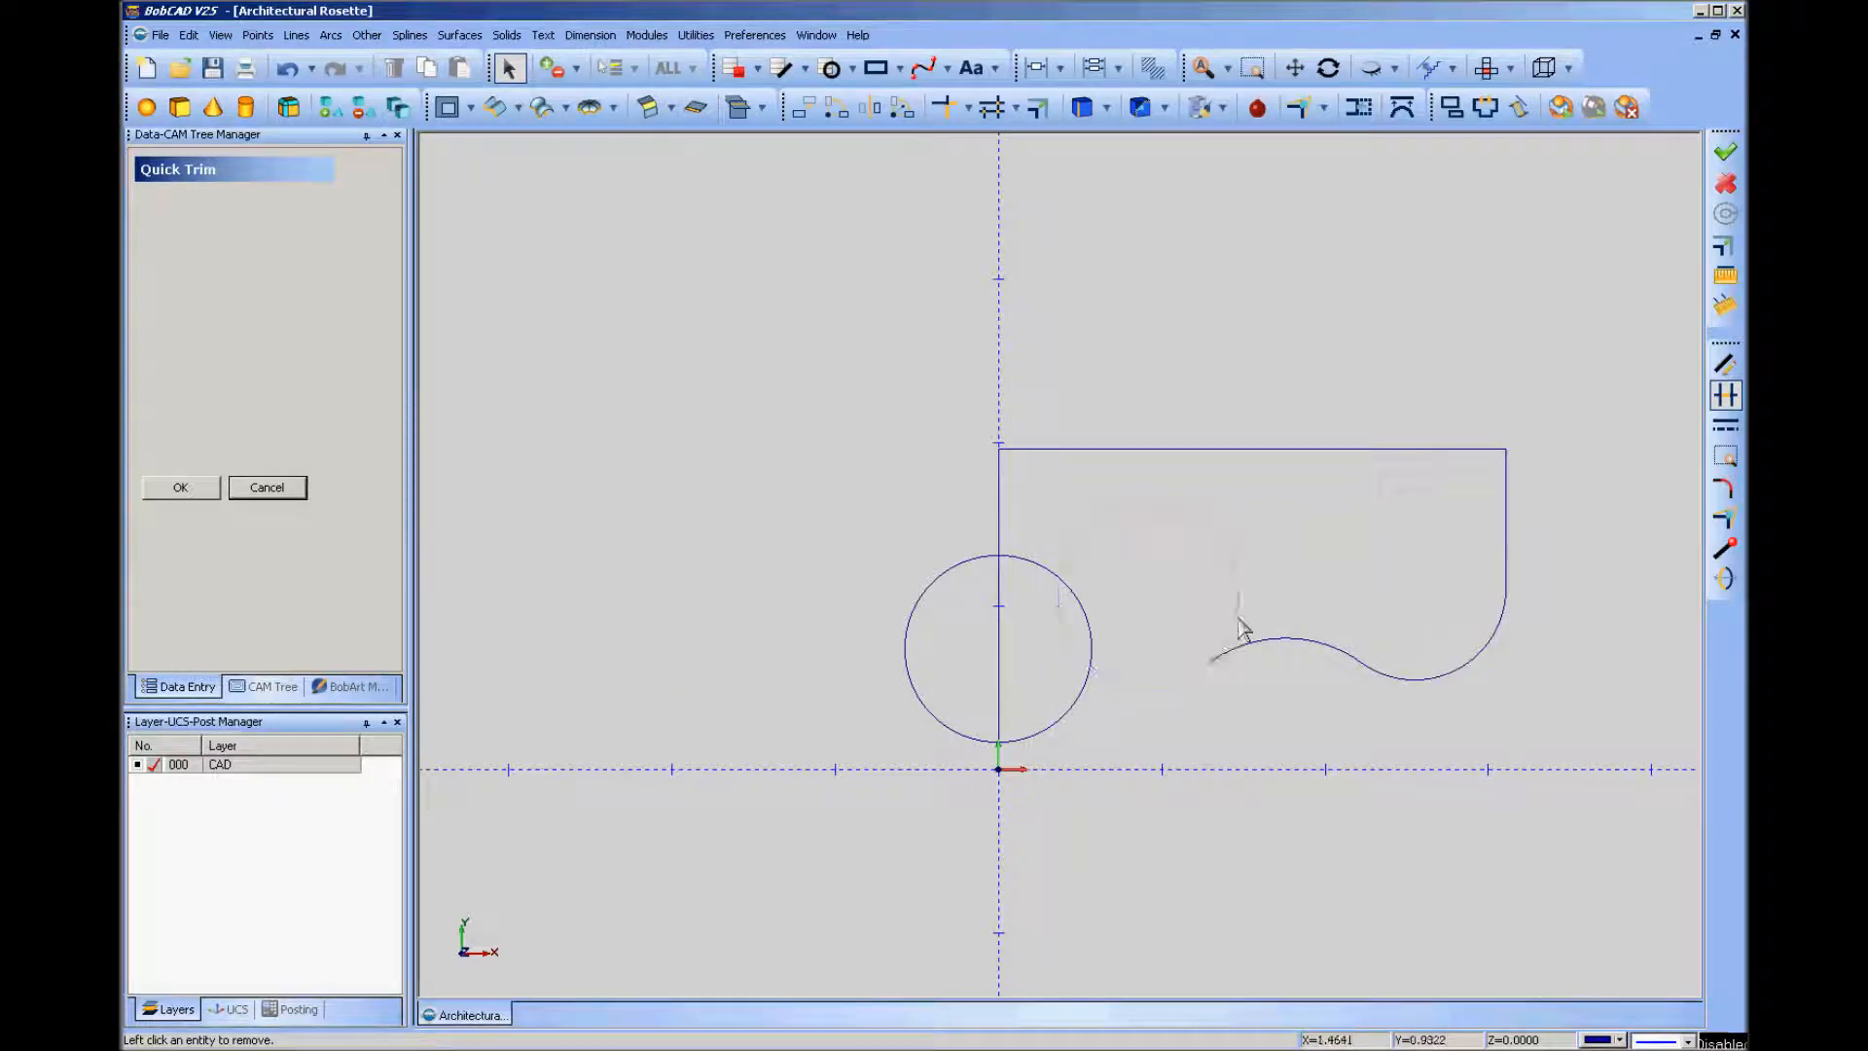
pyautogui.click(1075, 635)
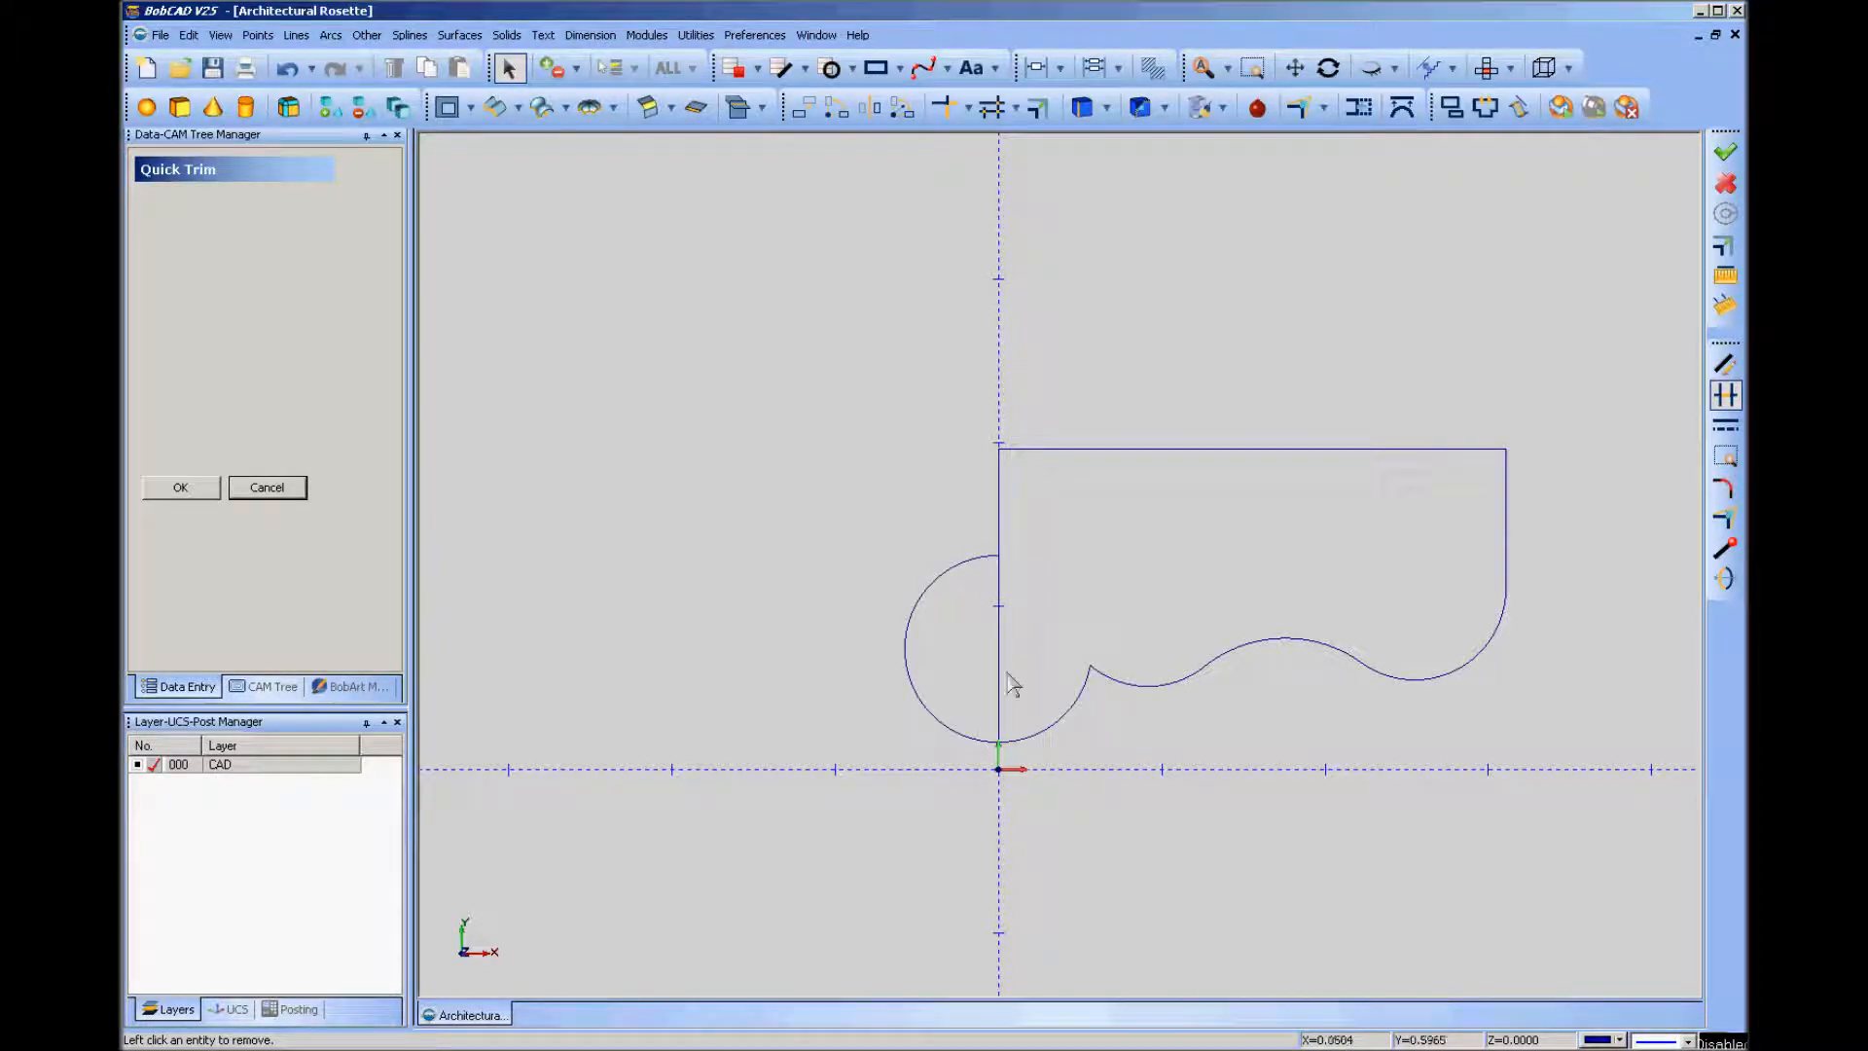
pyautogui.click(947, 722)
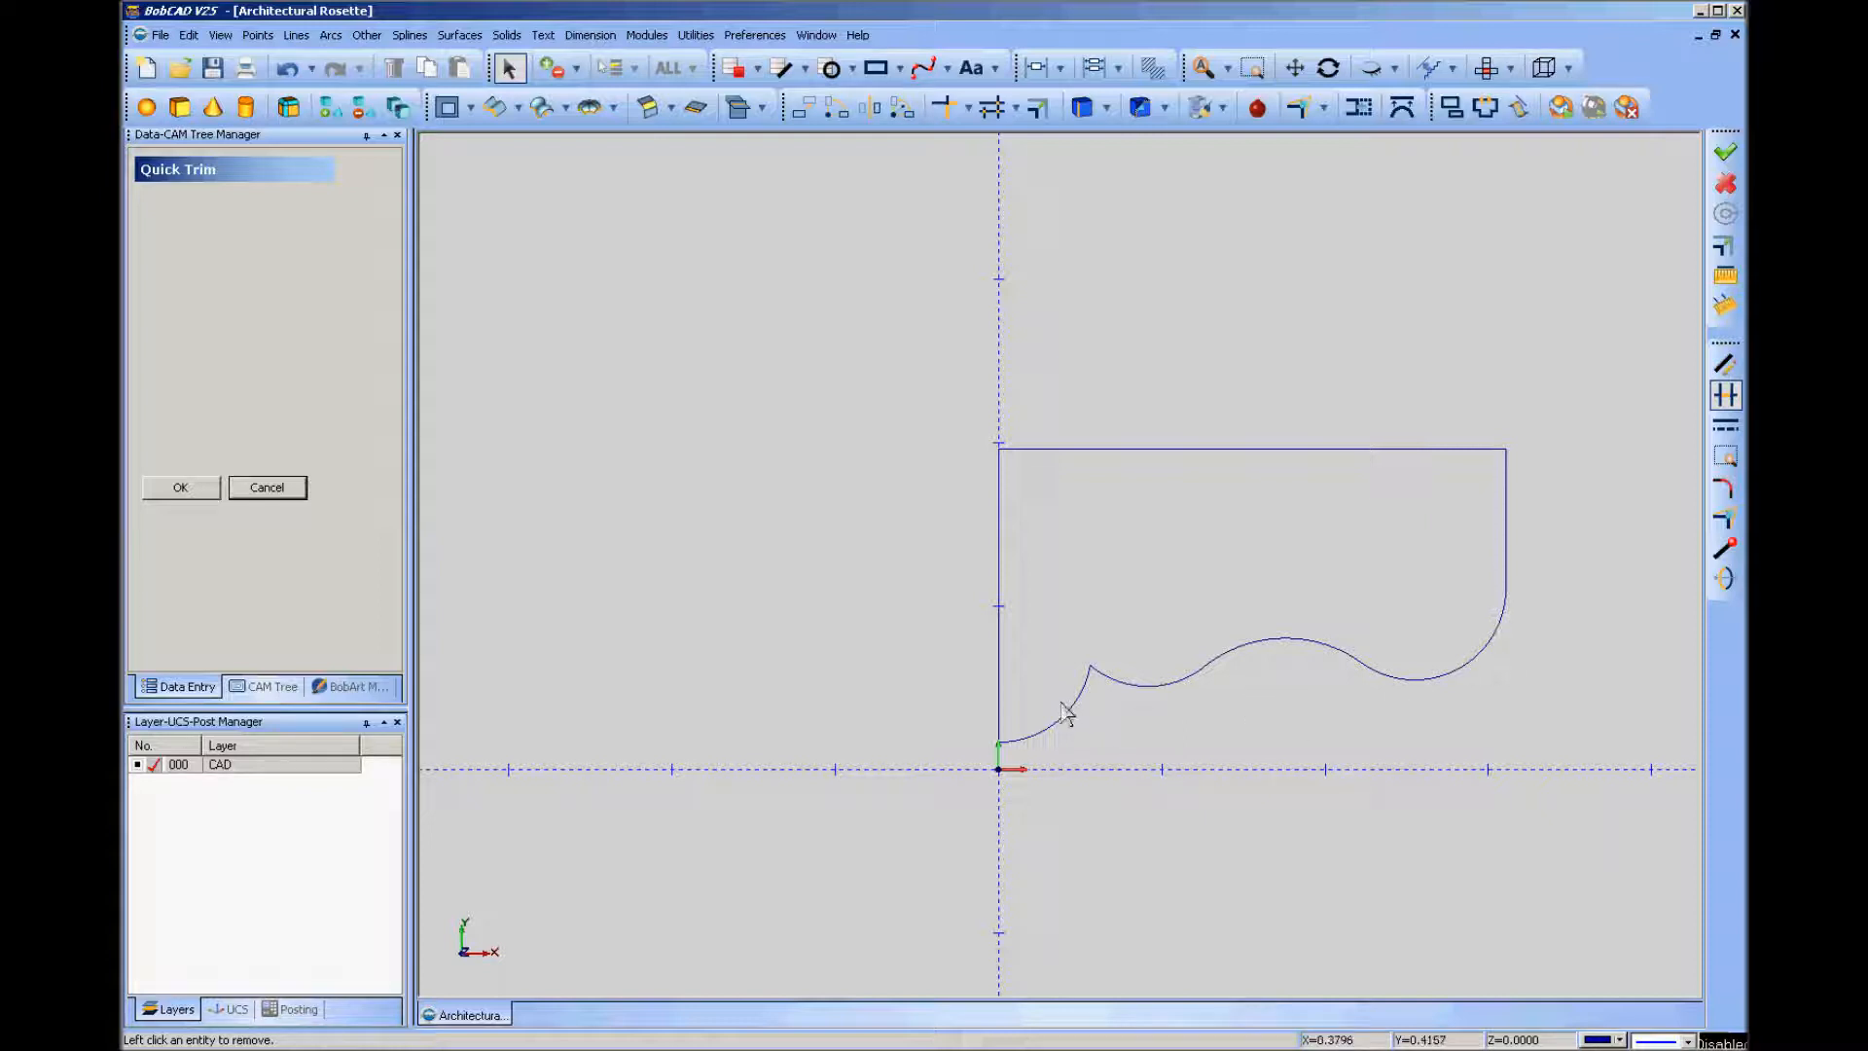
pyautogui.click(266, 488)
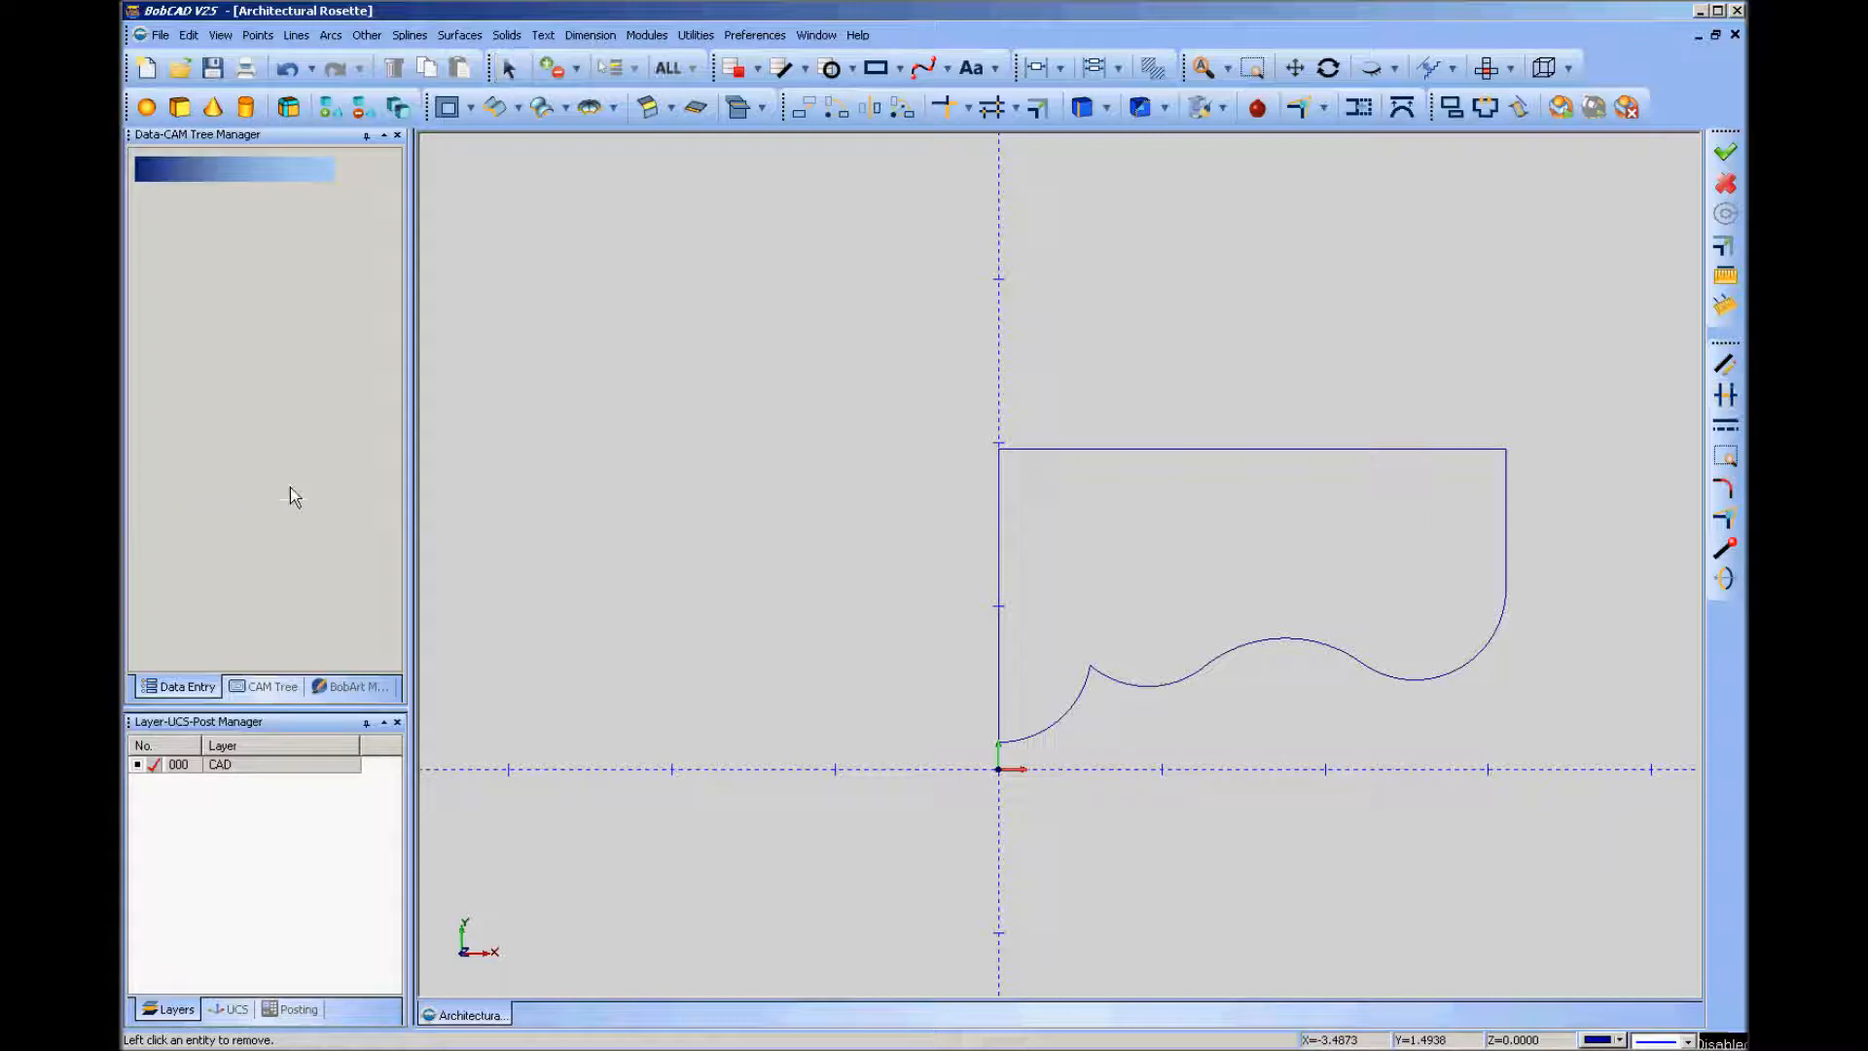
# Set up a Revolve Surface with caps, a picked axis and a rotation angle of 360 degrees.
pyautogui.scroll(-2, 749, 535)
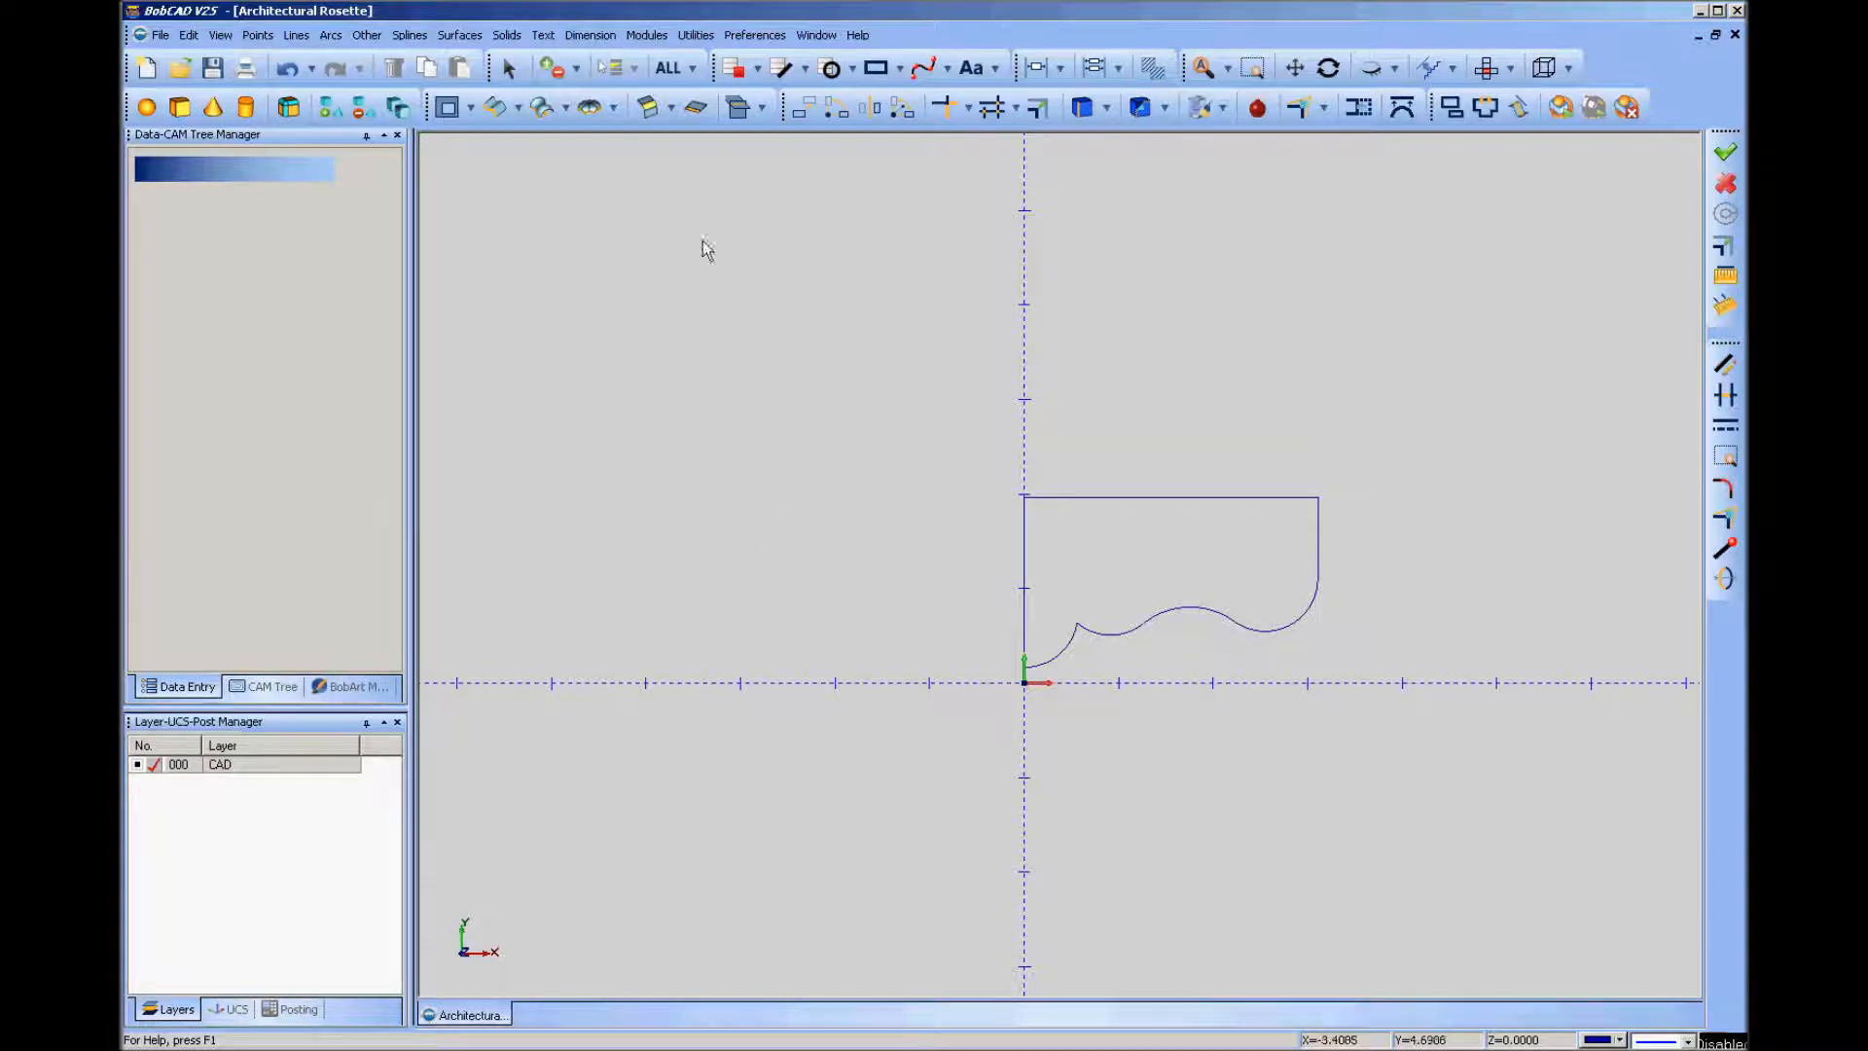
pyautogui.click(565, 112)
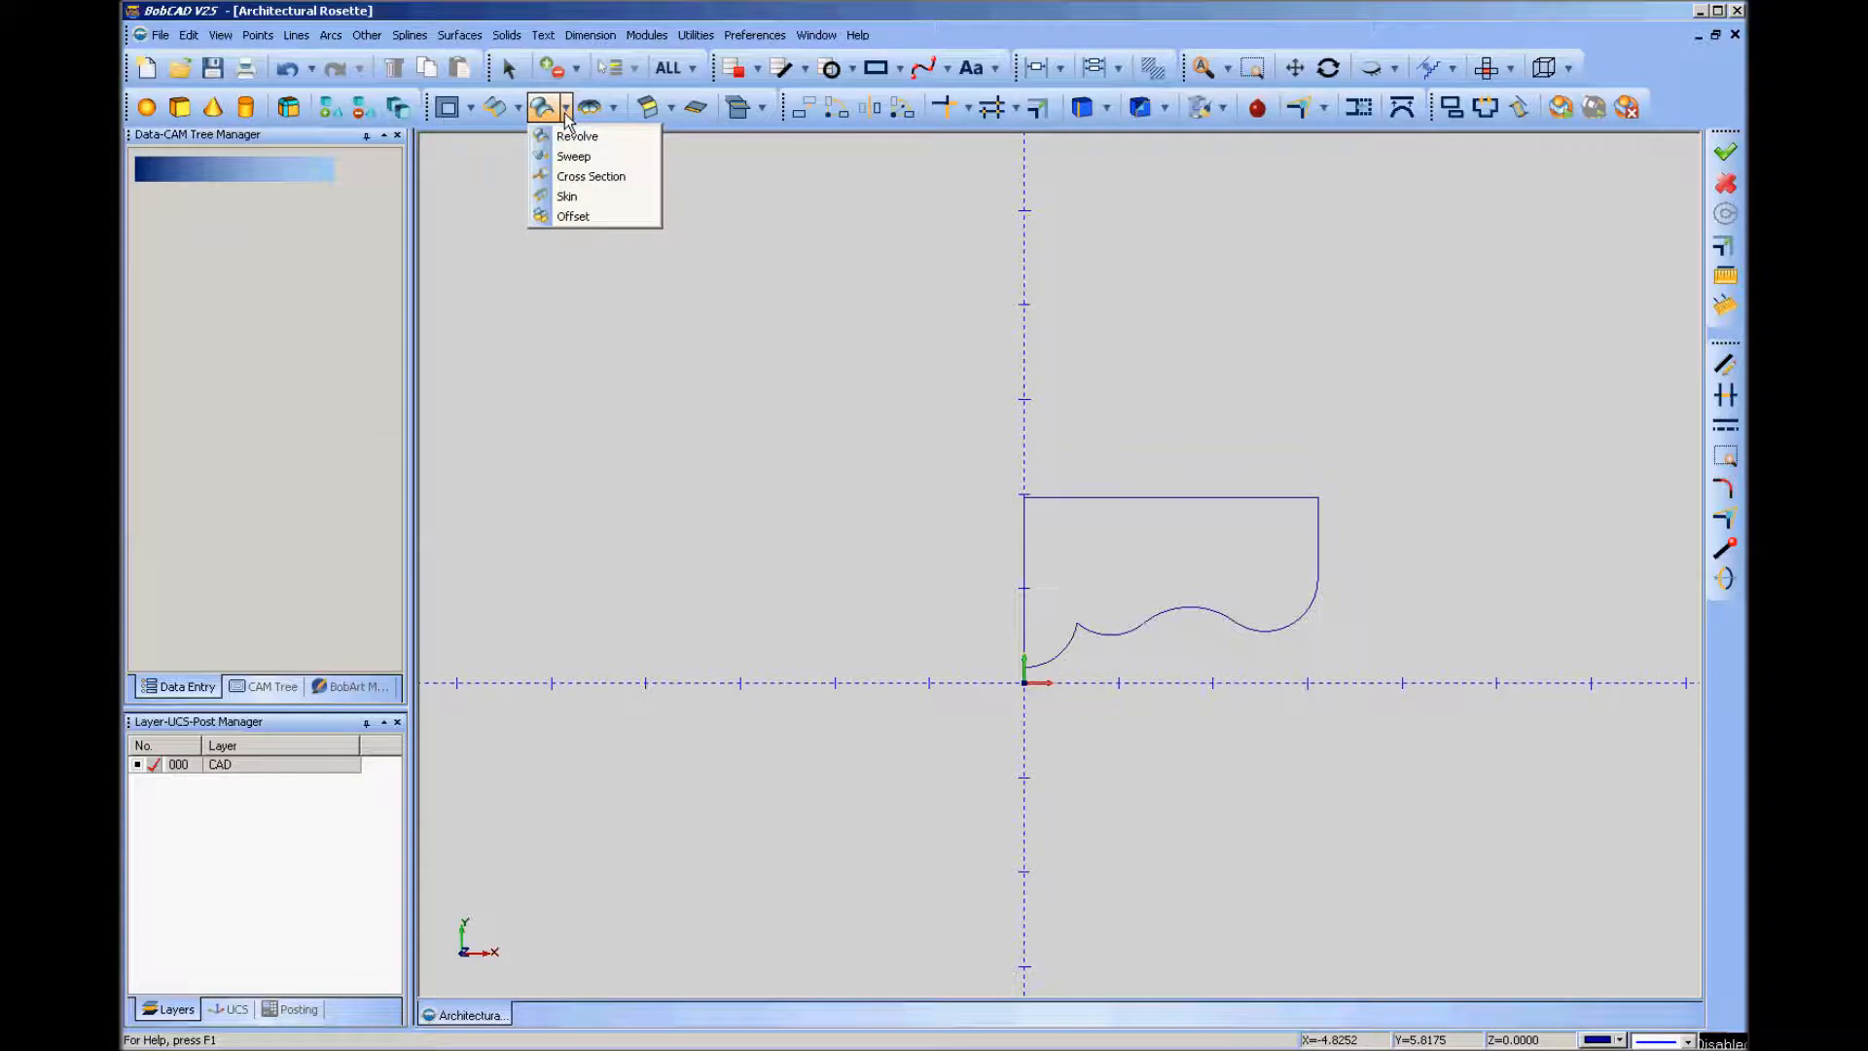
pyautogui.click(569, 139)
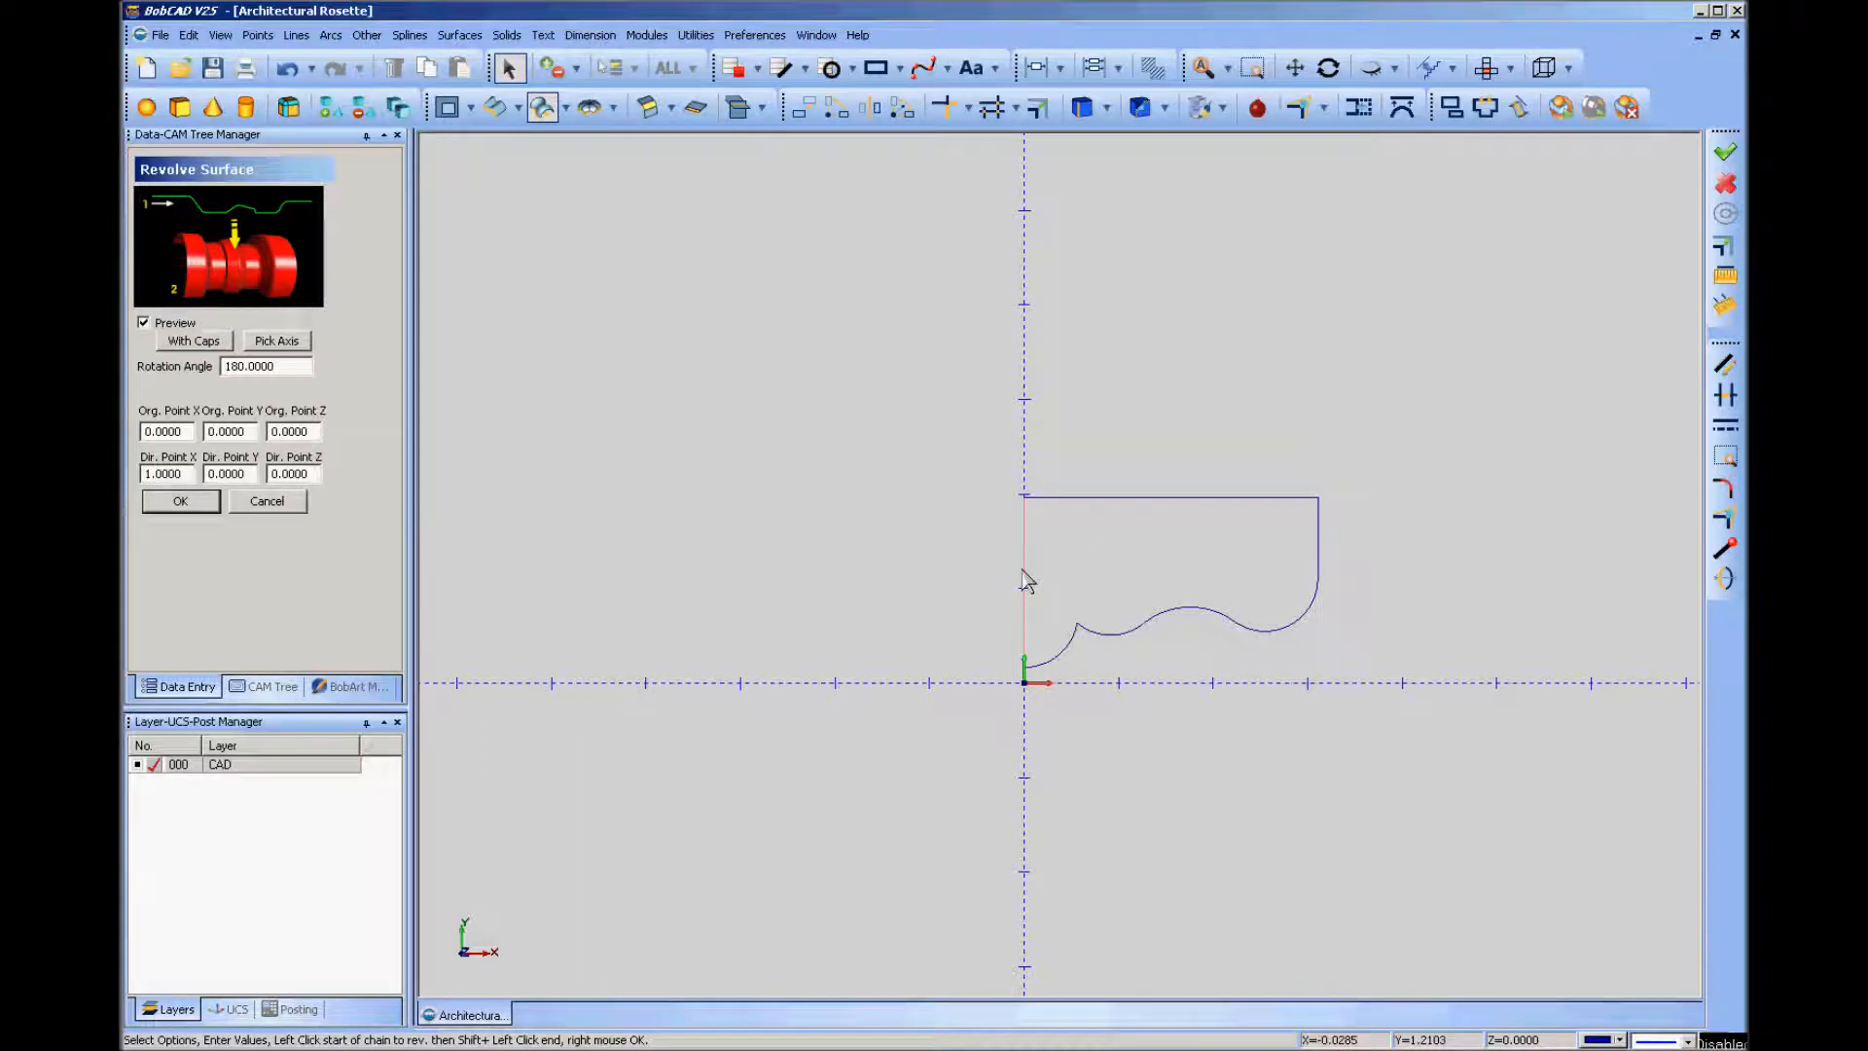
pyautogui.click(192, 341)
pyautogui.click(285, 343)
pyautogui.click(1024, 560)
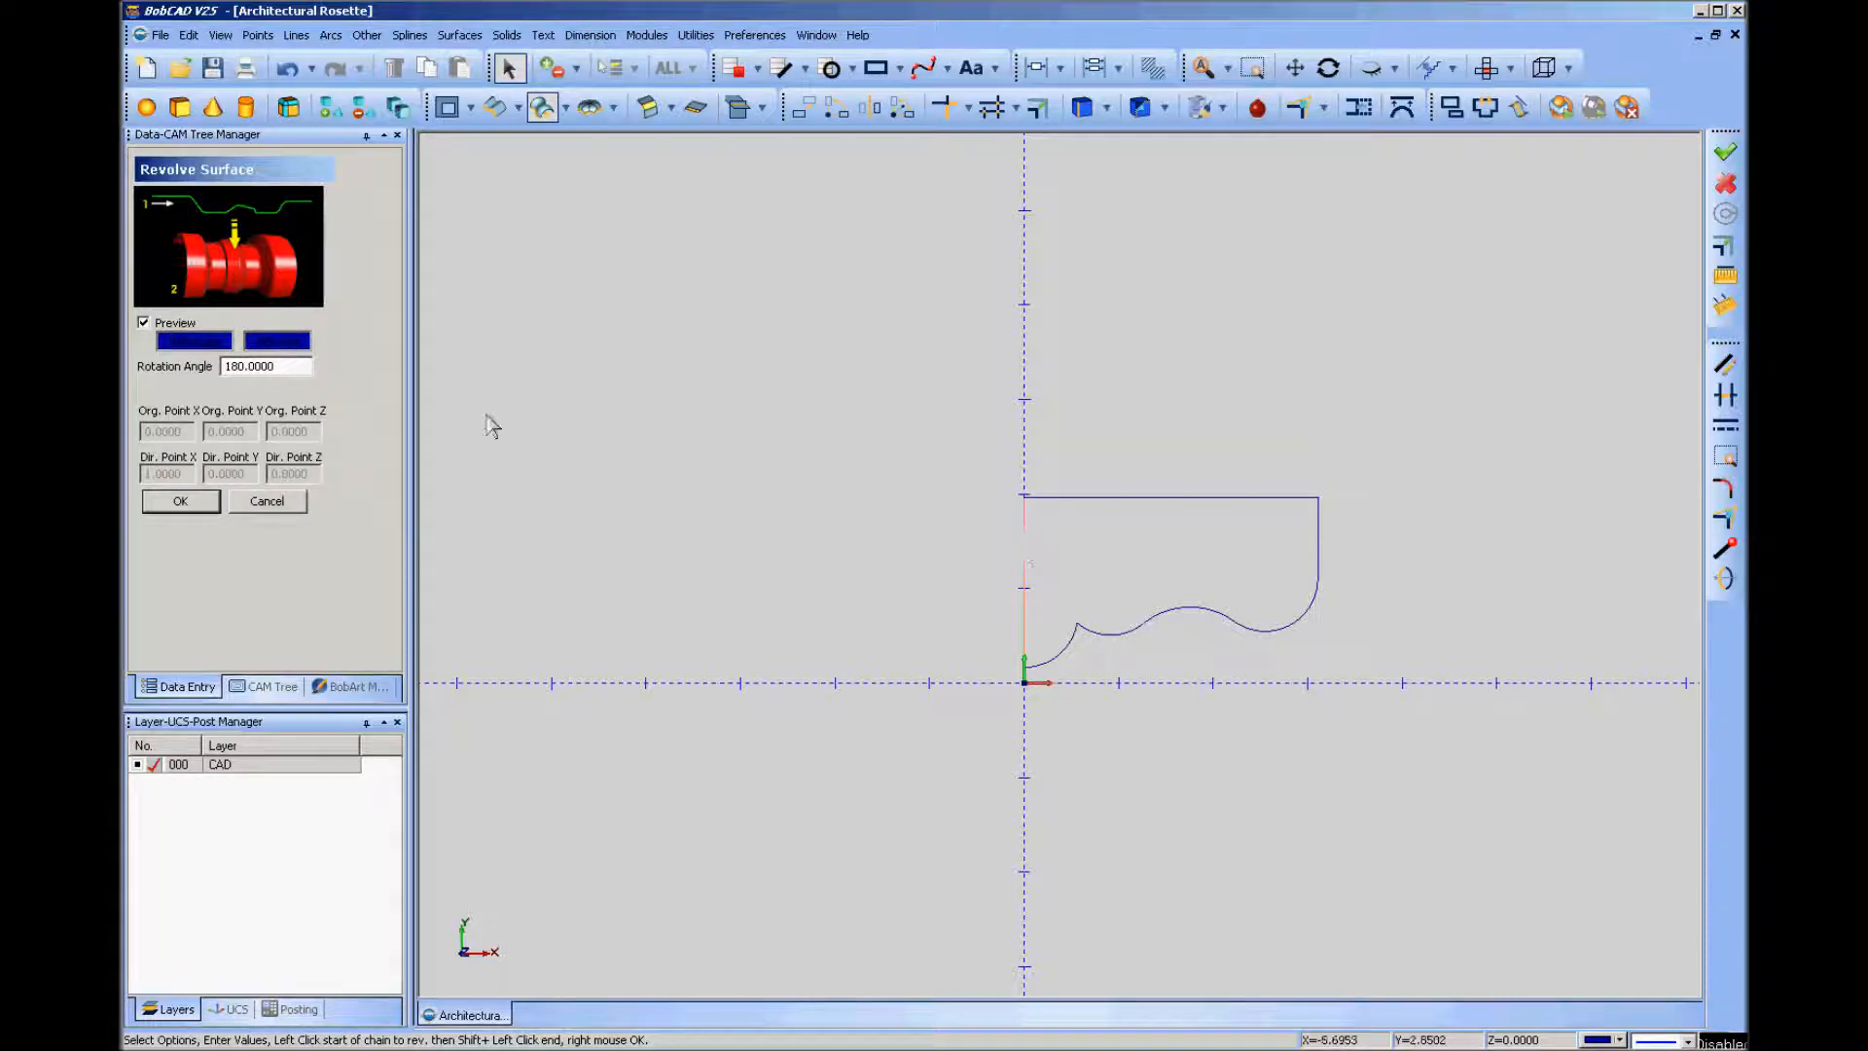
pyautogui.moveTo(284, 367); pyautogui.dragTo(192, 377)
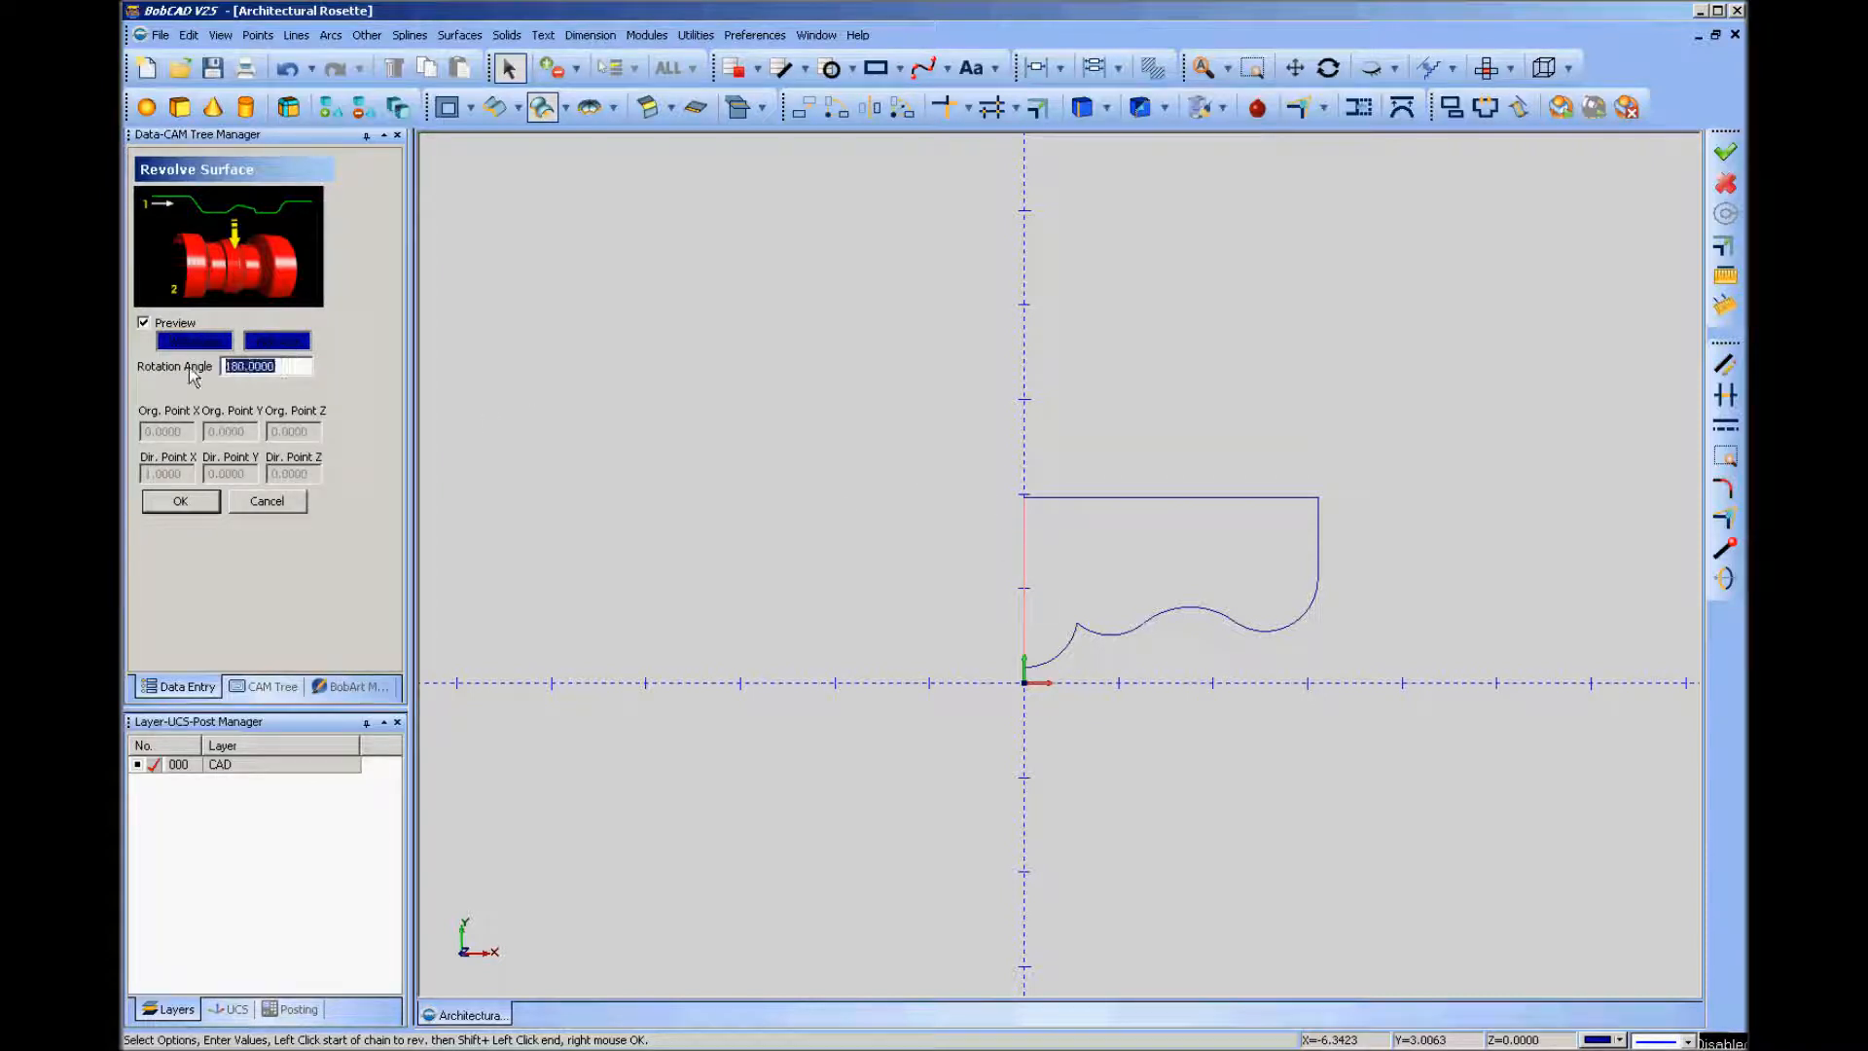
pyautogui.press('BackSpace')
pyautogui.press('Return')
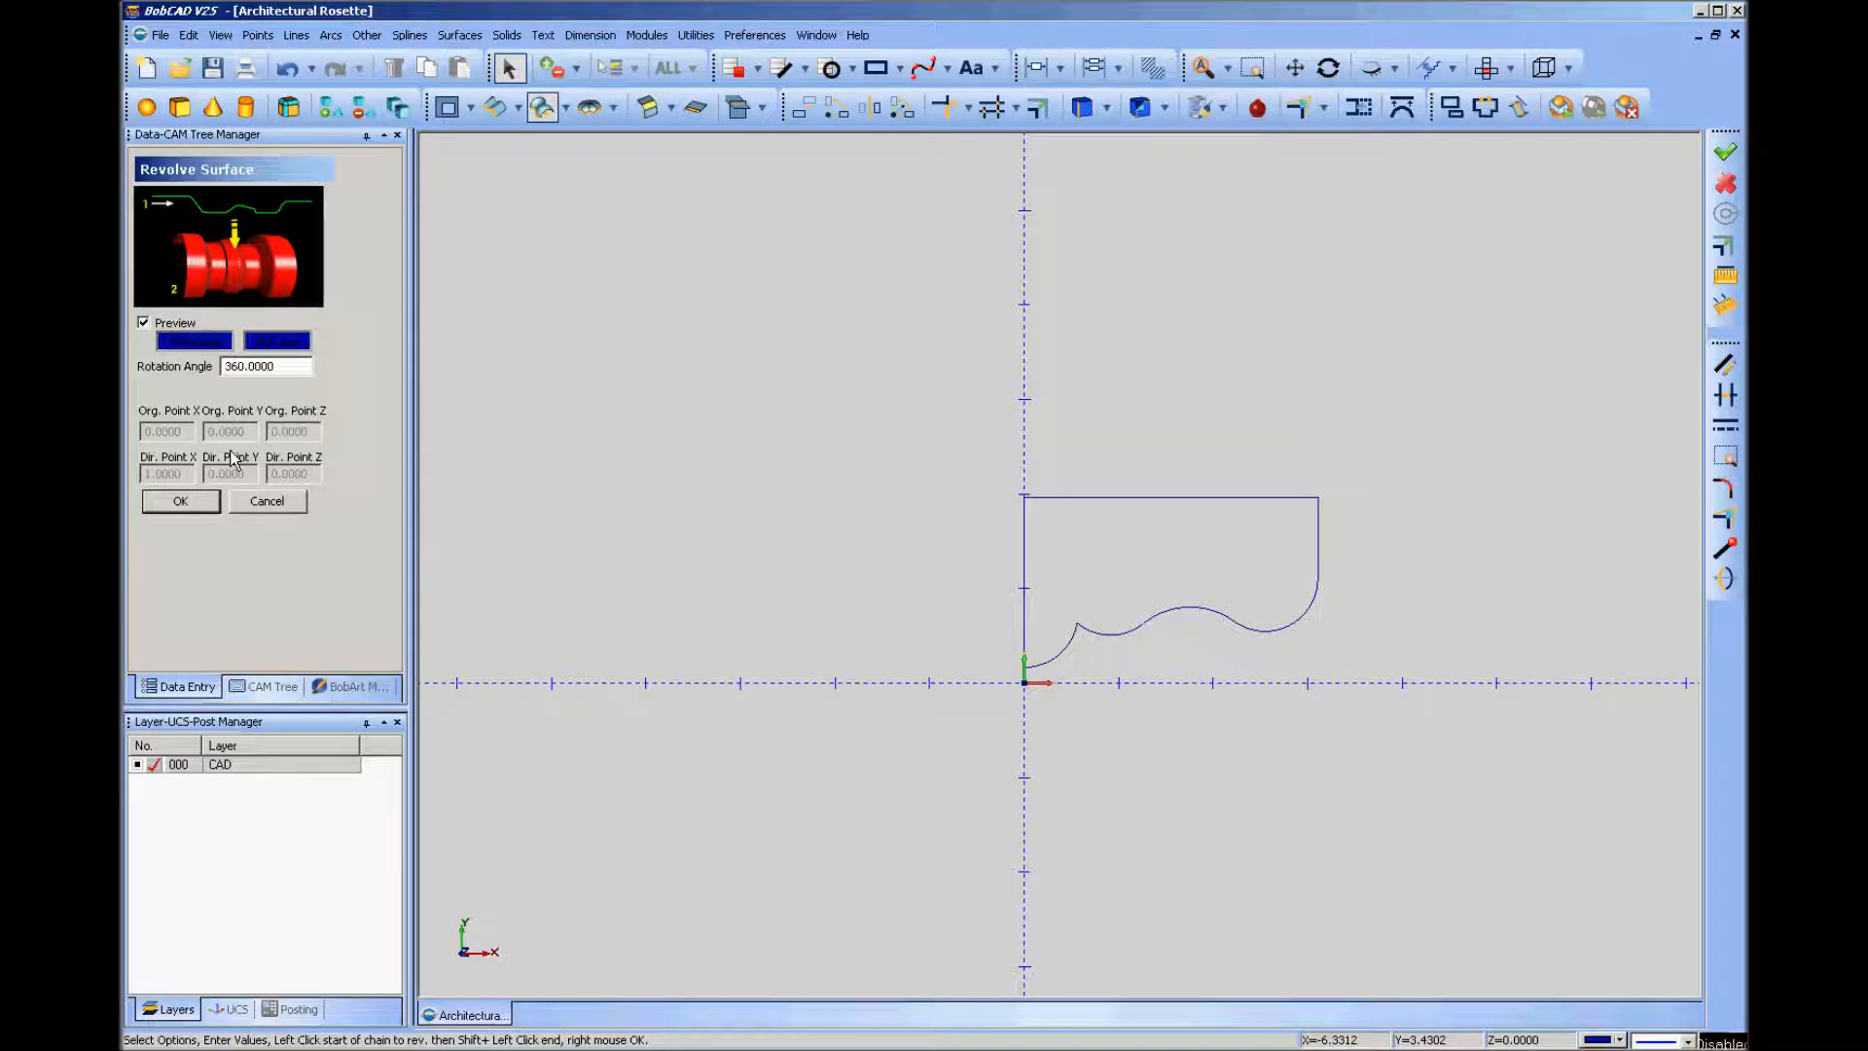
# Revolve the profile chain from the lower arc at the center through the upper horizontal line, using the vertical center line as axis.
pyautogui.click(1075, 640)
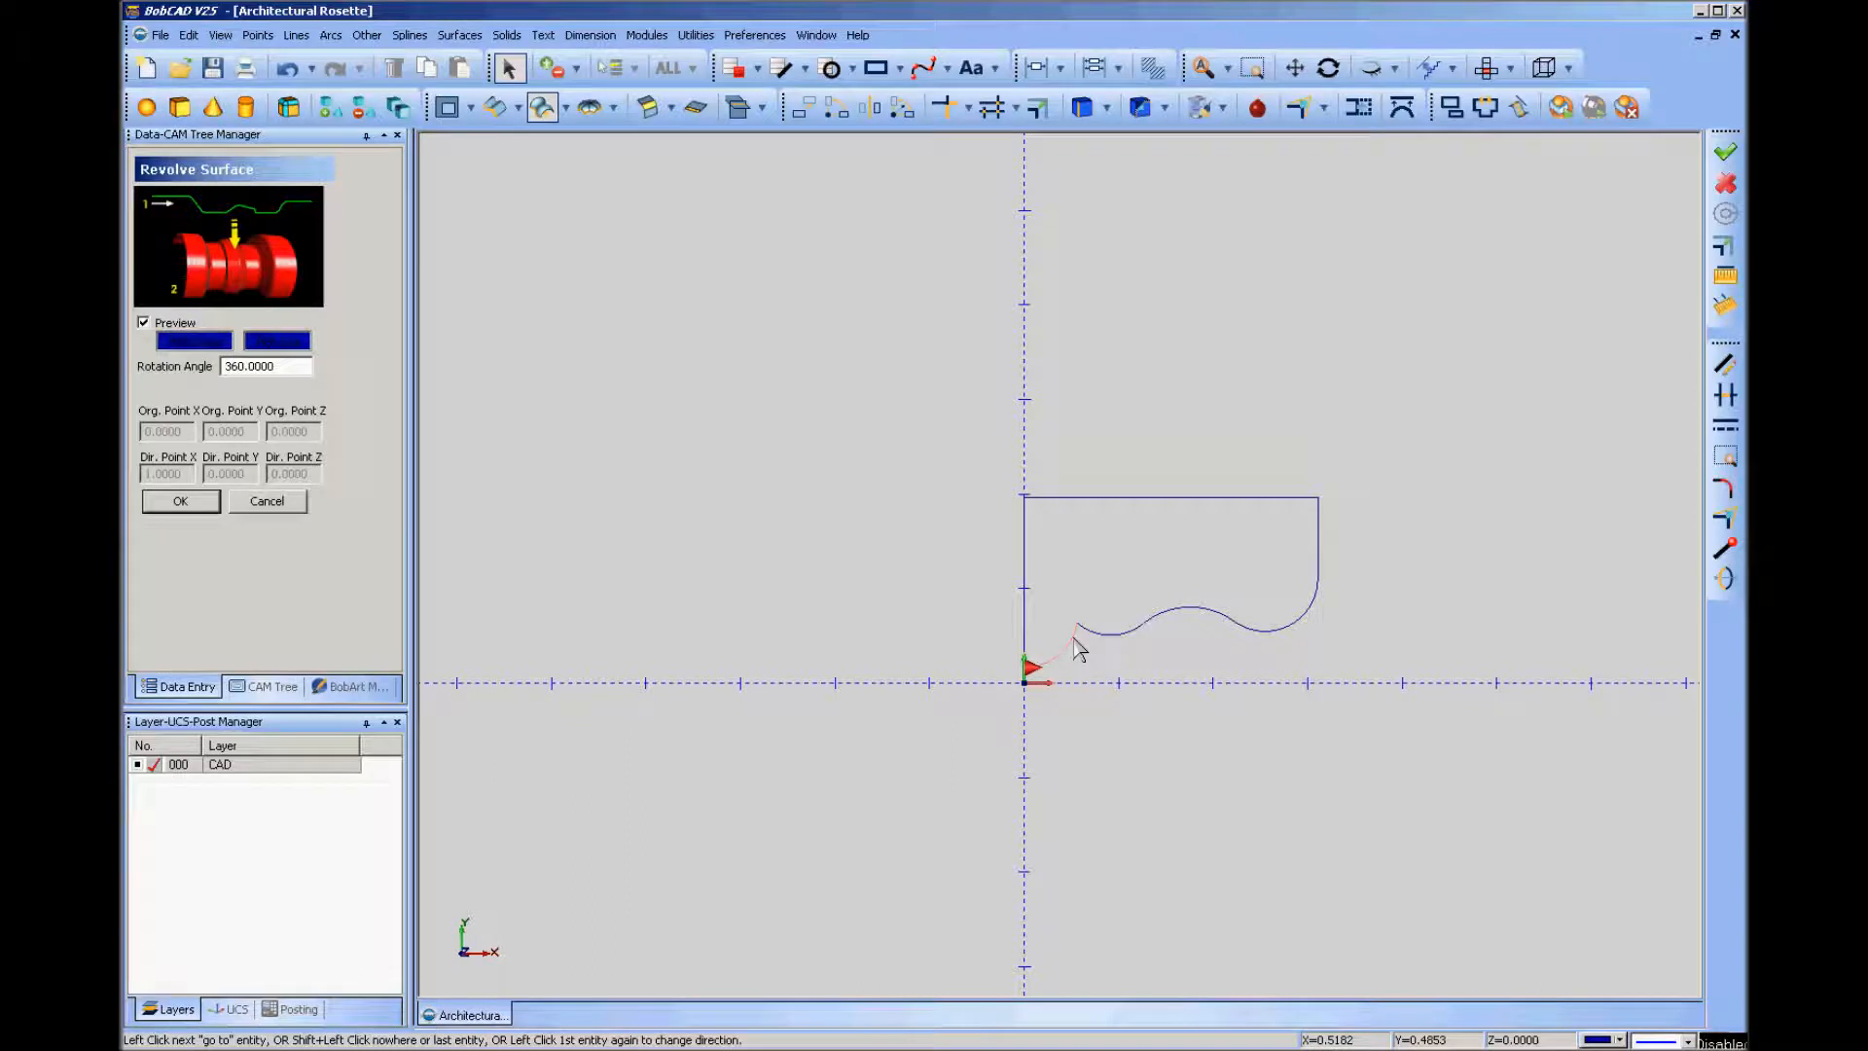
pyautogui.keyDown('shift'); pyautogui.click(1043, 509); pyautogui.keyUp('shift')
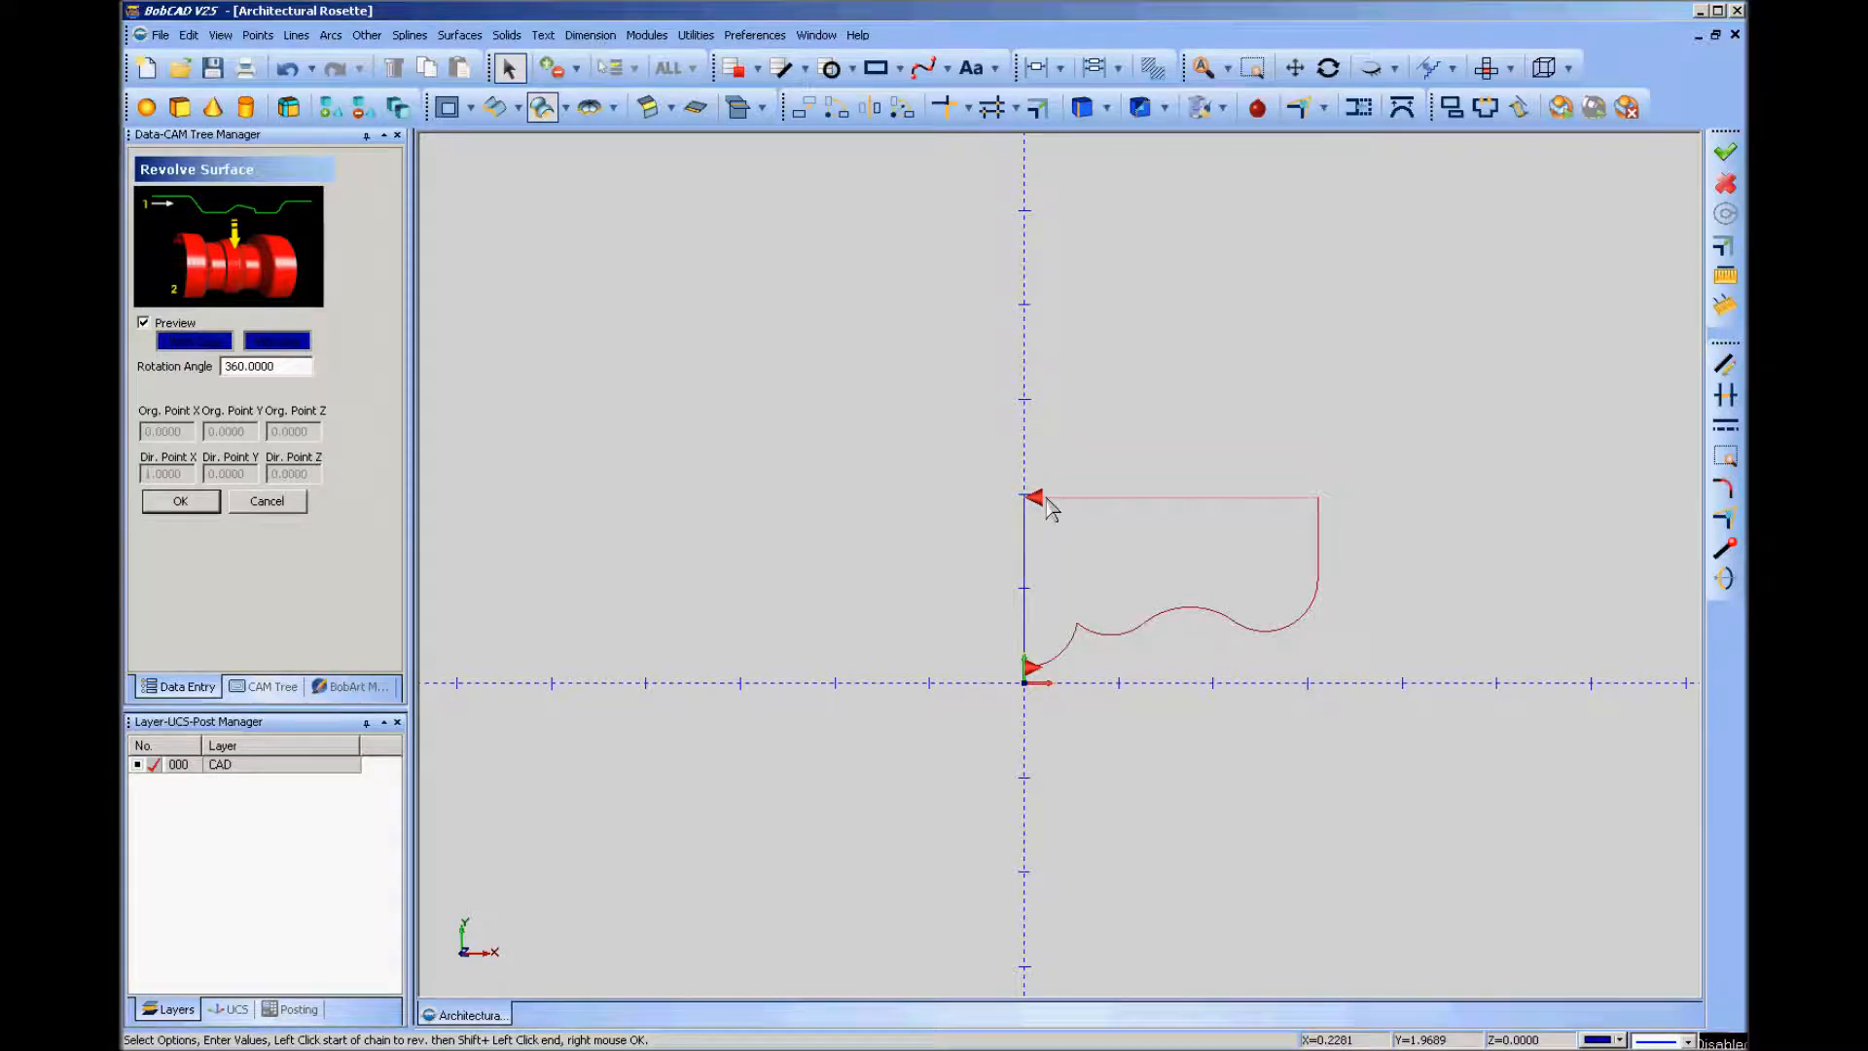
pyautogui.rightClick(891, 447)
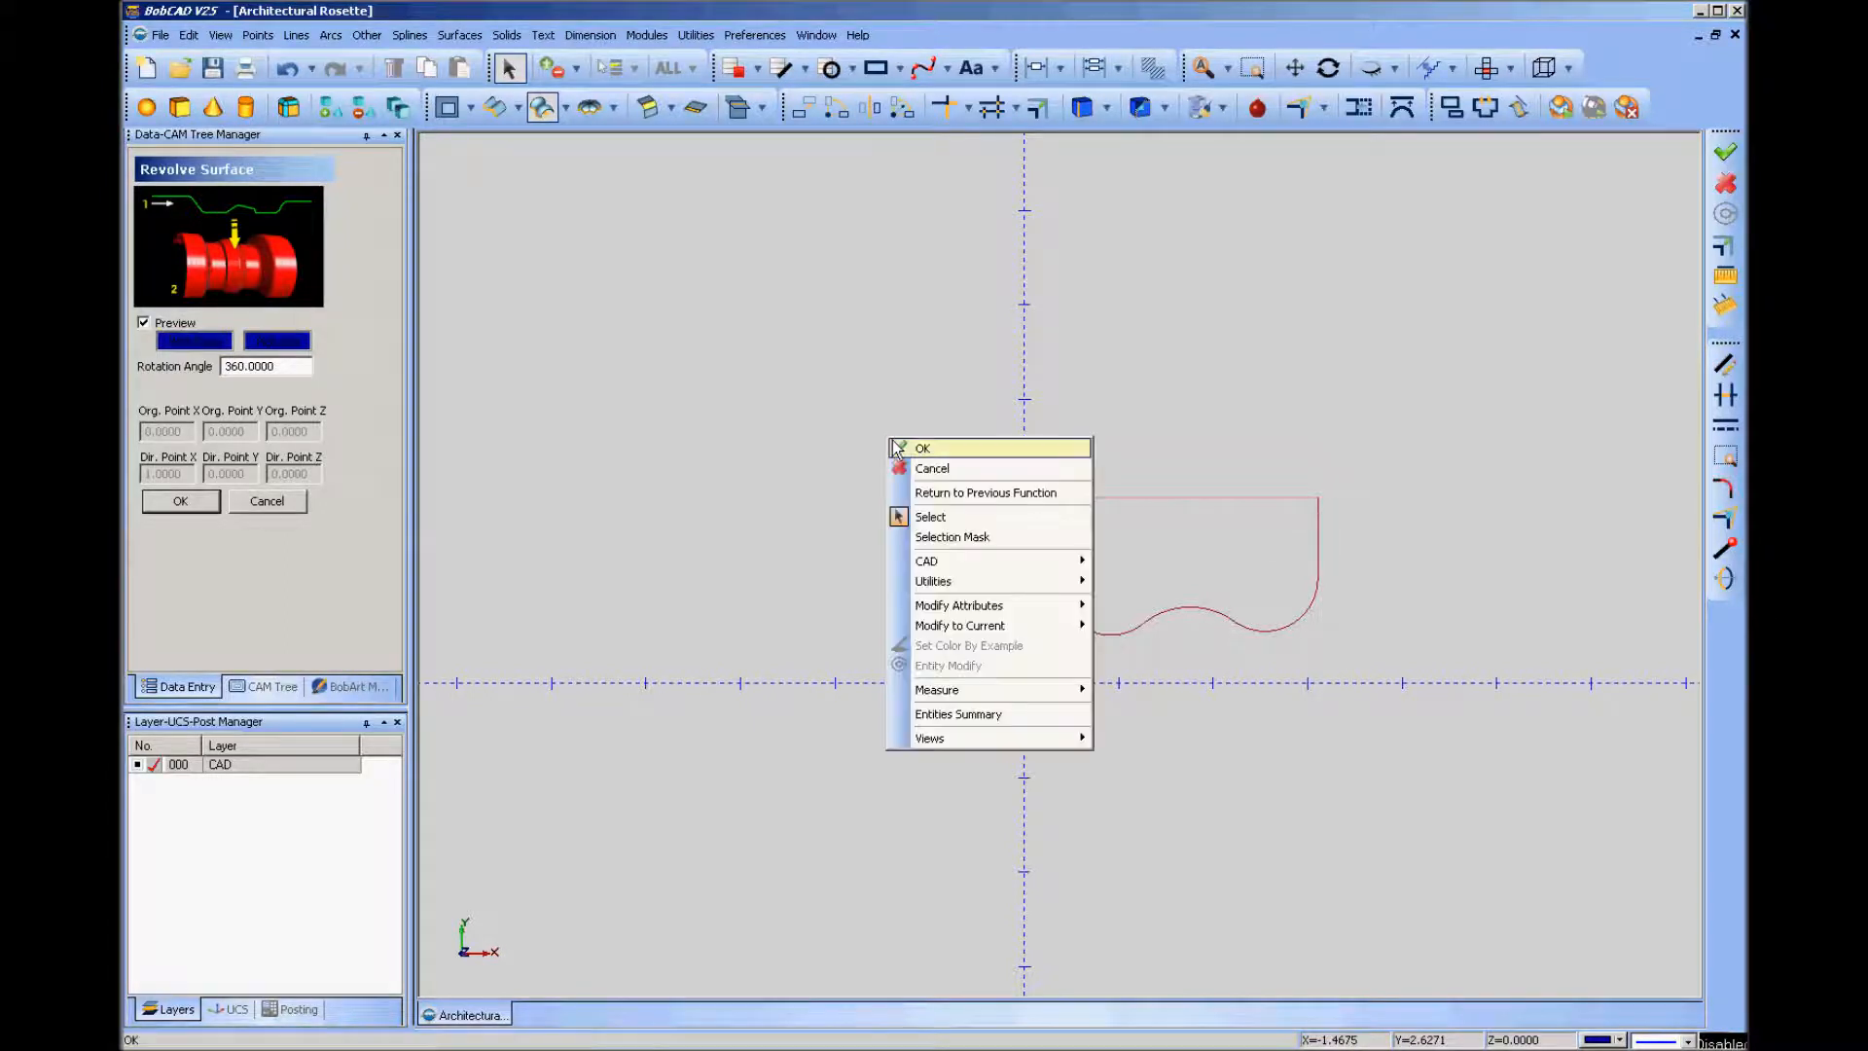
pyautogui.click(917, 449)
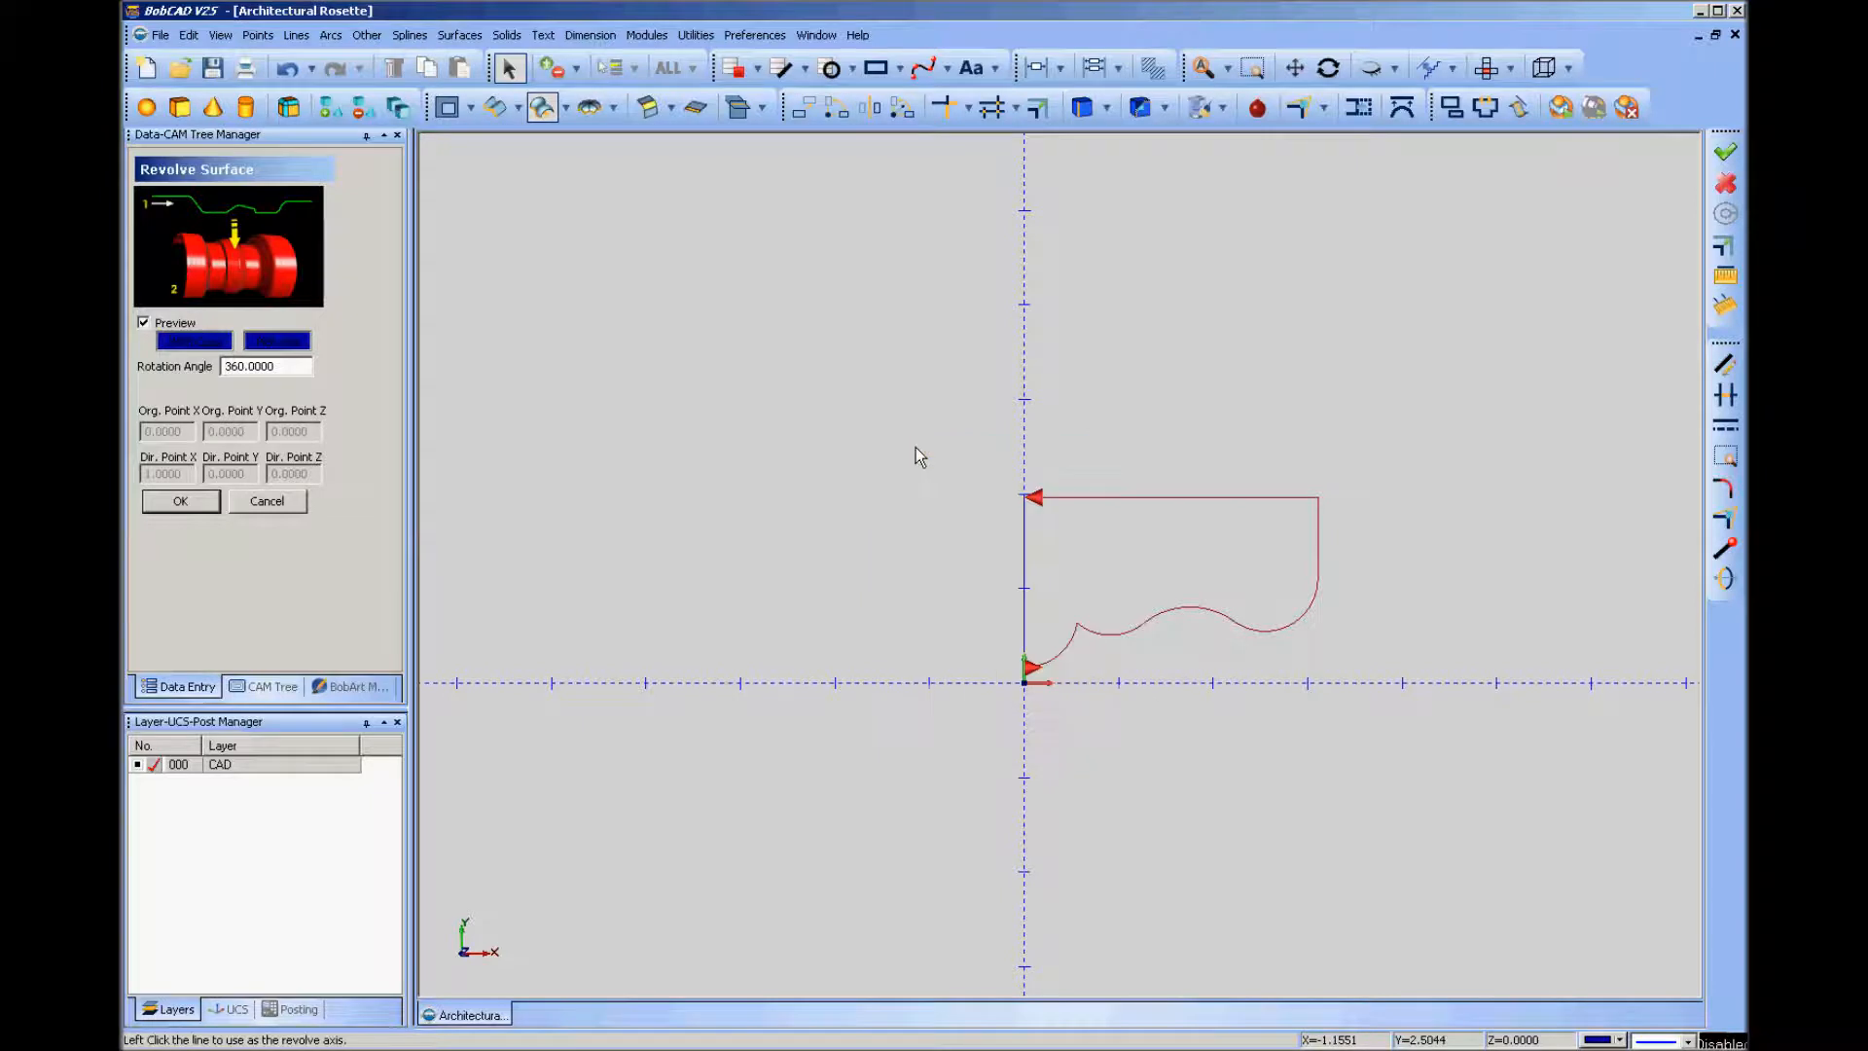
pyautogui.click(1025, 573)
pyautogui.click(1024, 575)
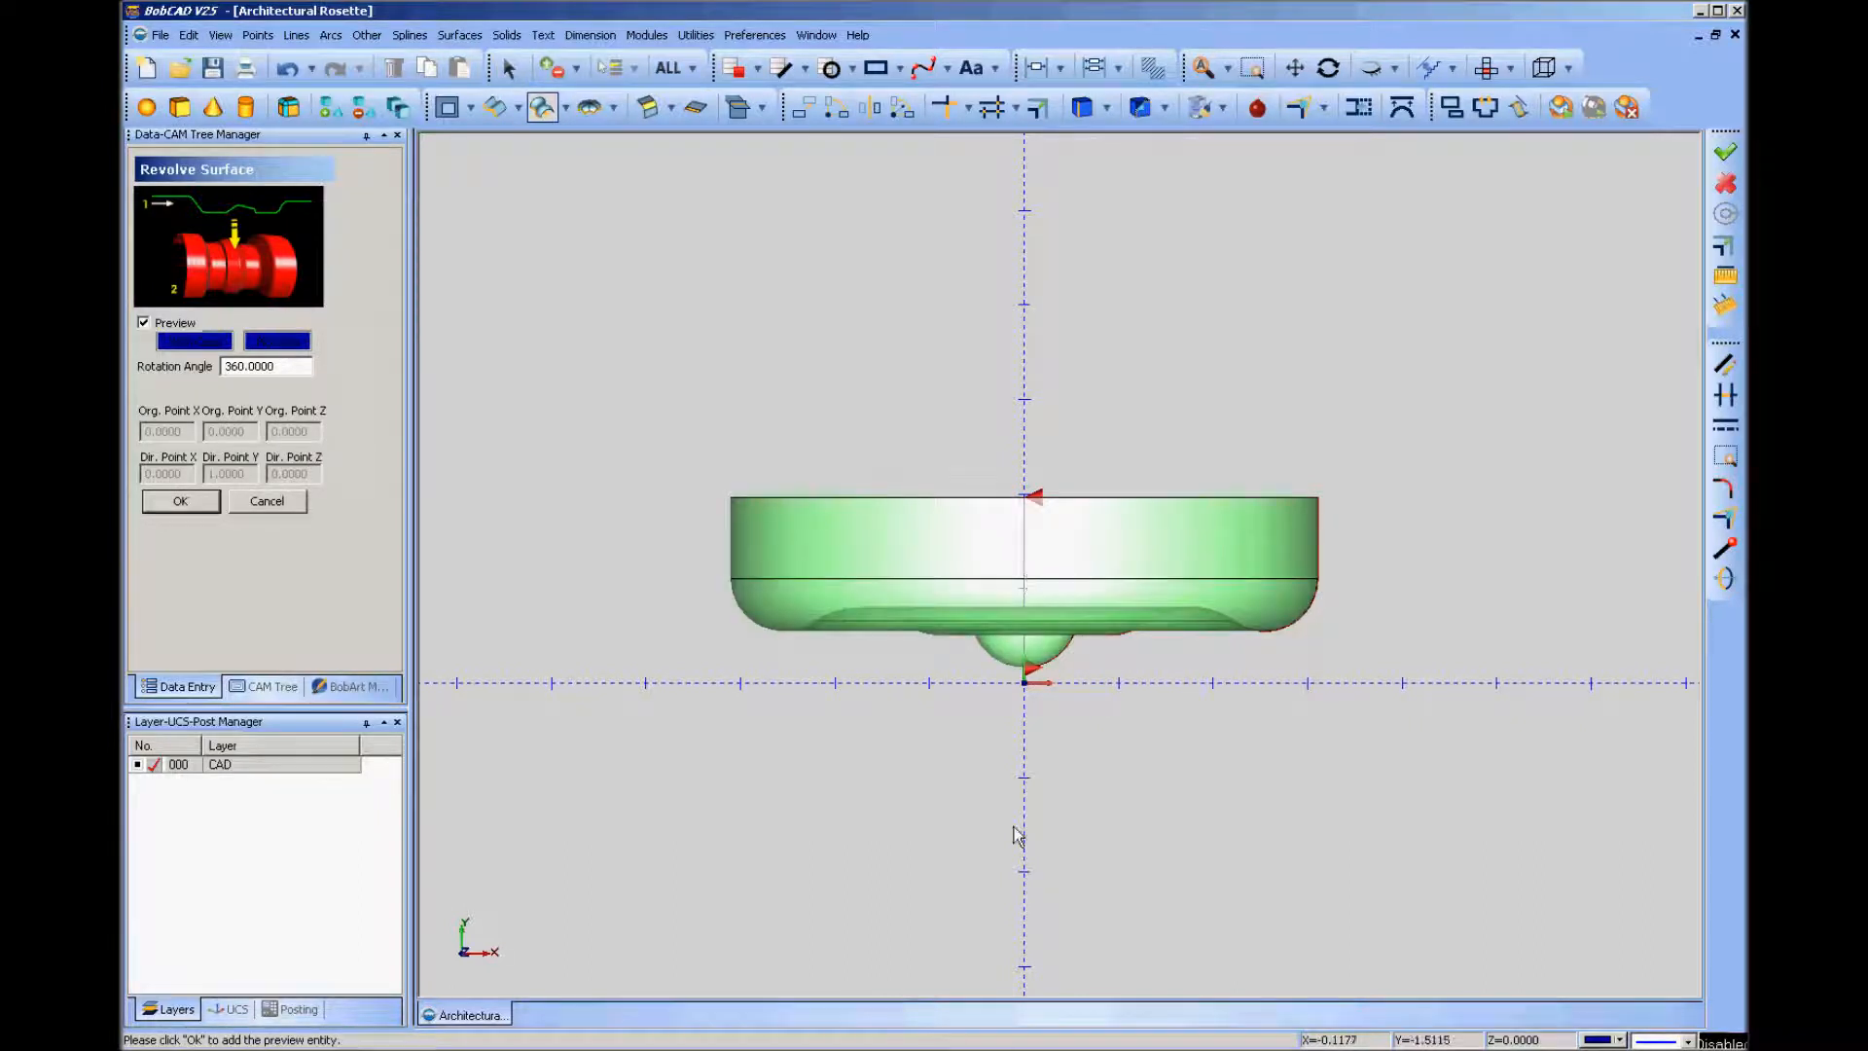
pyautogui.click(1328, 70)
pyautogui.moveTo(1384, 774); pyautogui.dragTo(1274, 647)
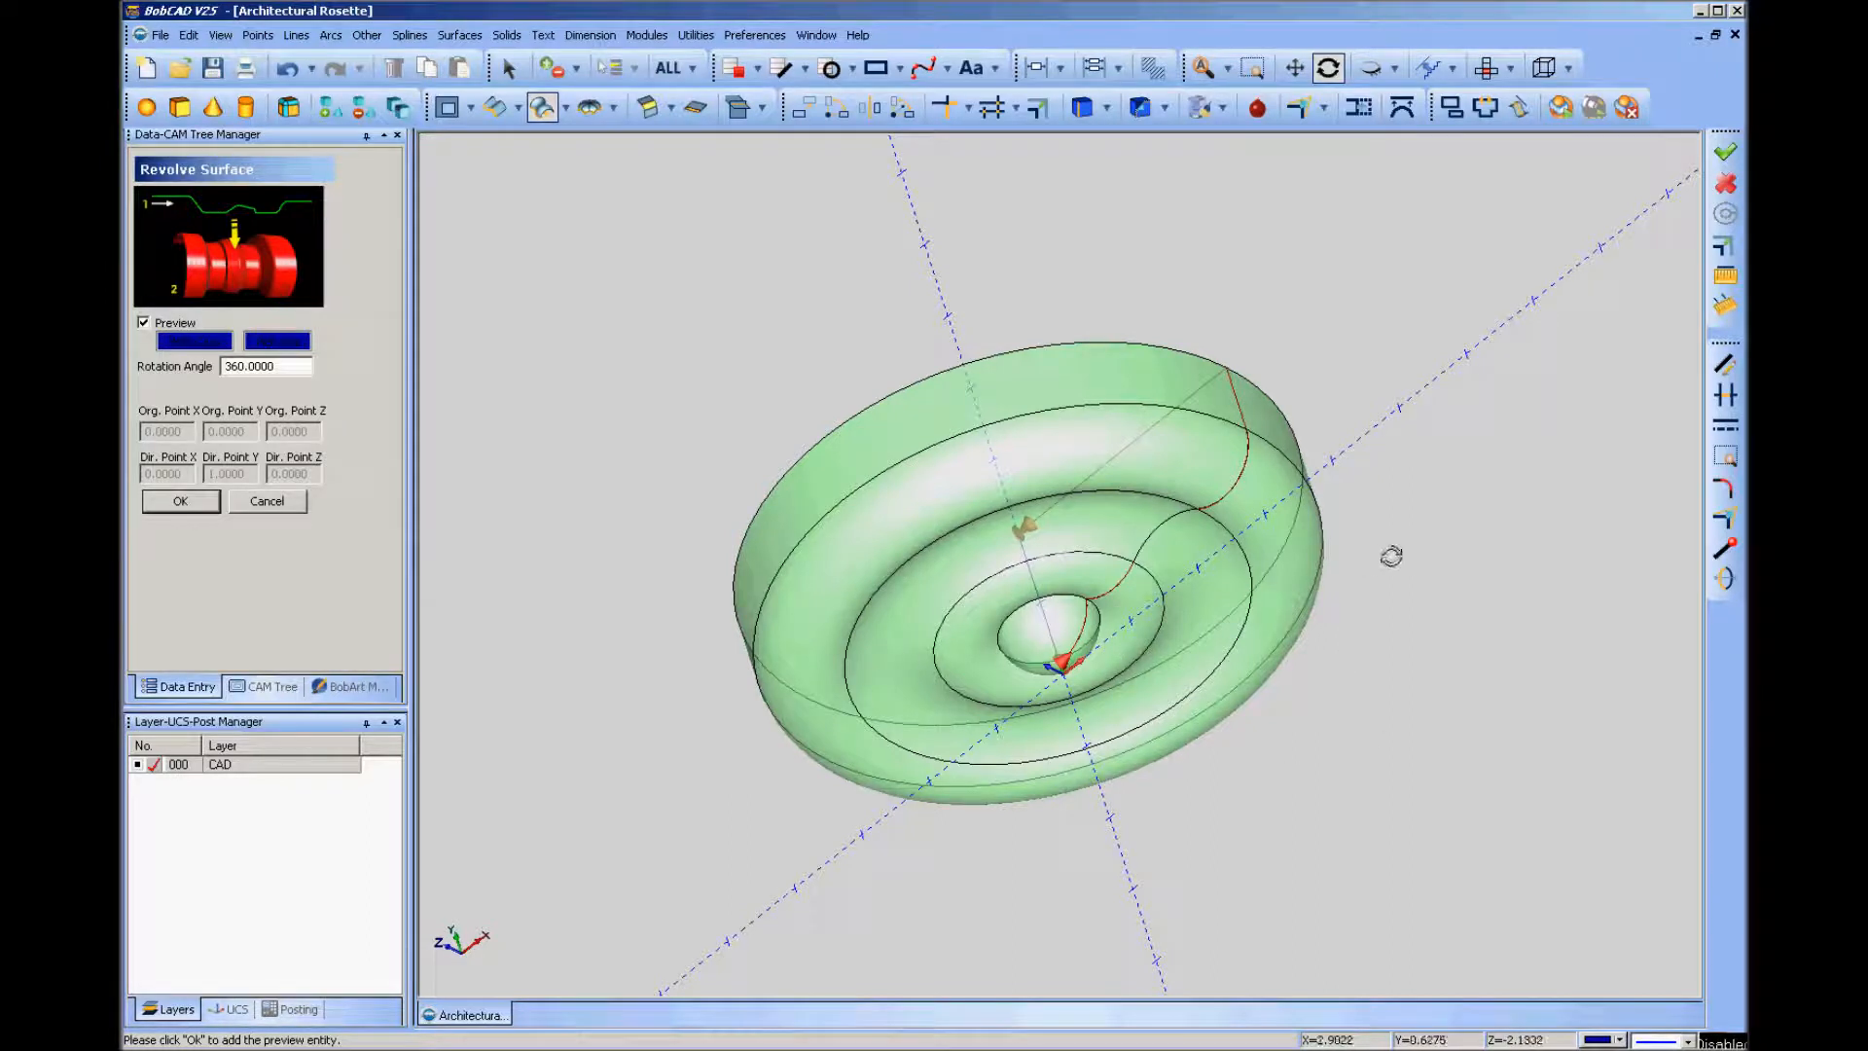
pyautogui.middleClick(1458, 454)
pyautogui.rightClick(1460, 452)
pyautogui.click(1512, 469)
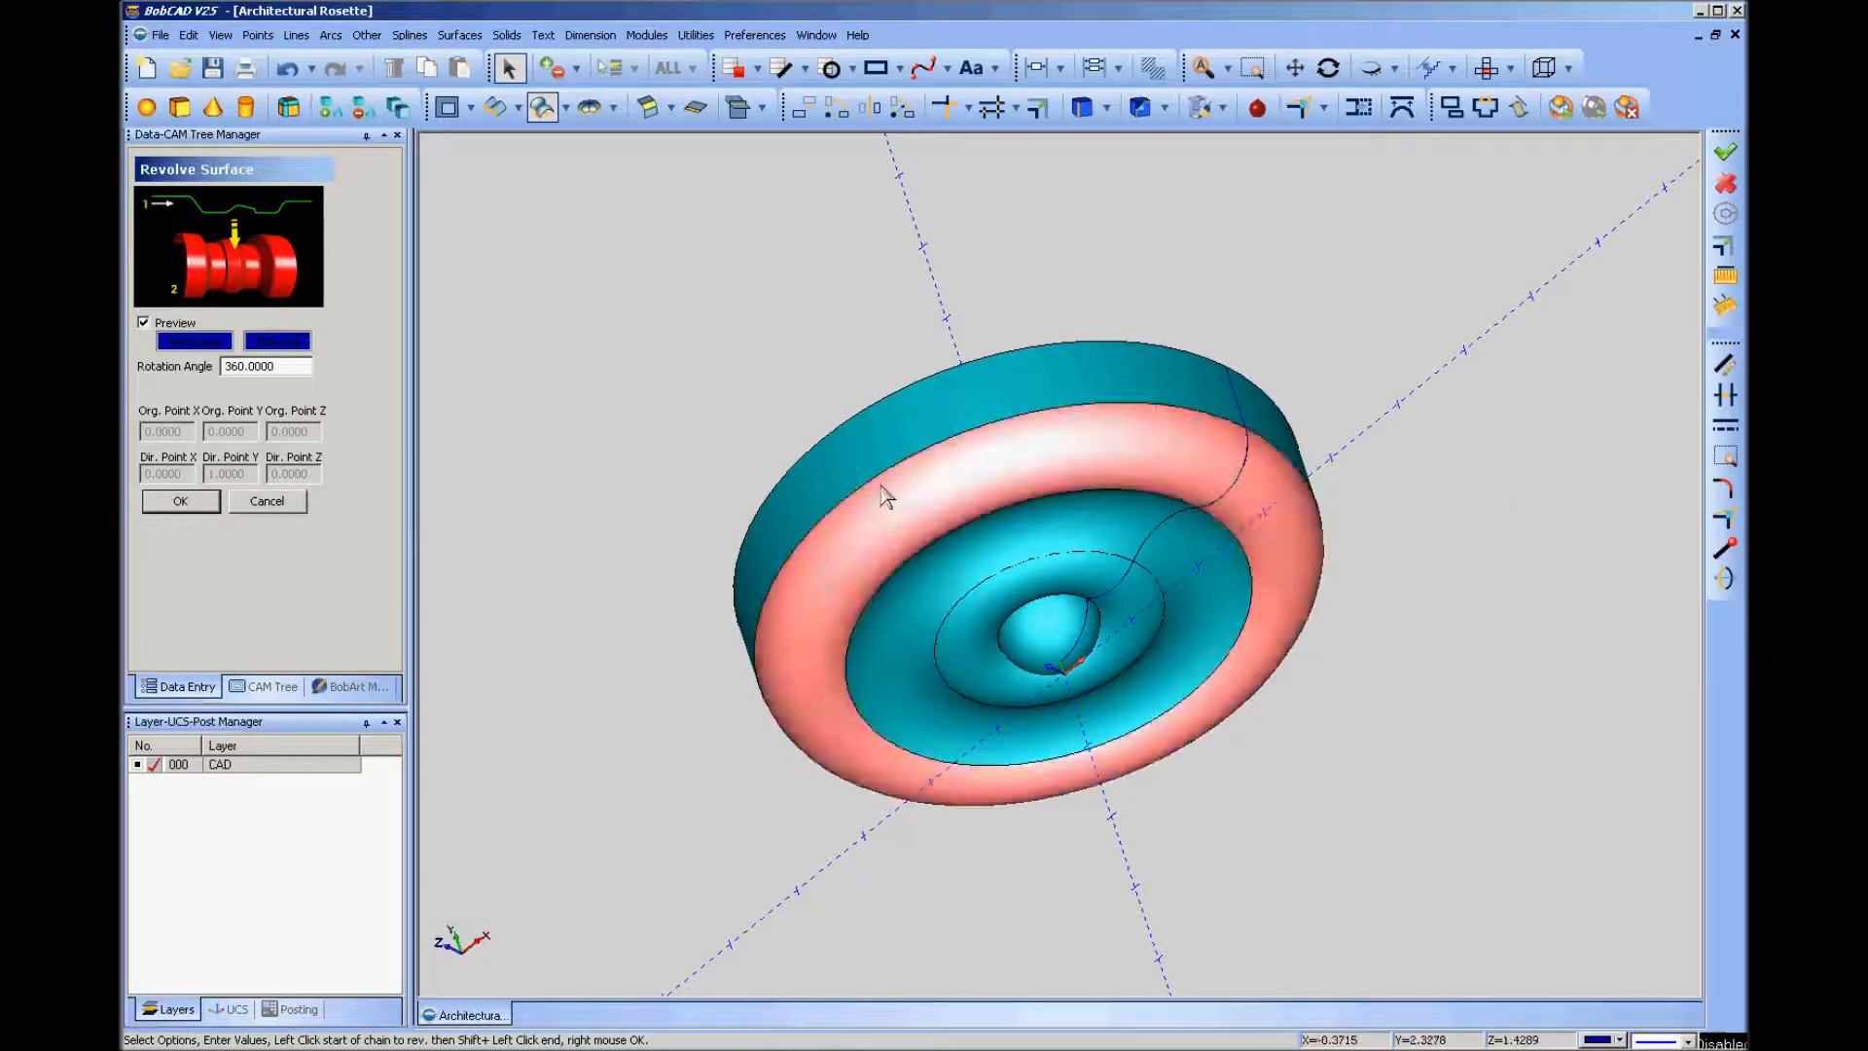
pyautogui.click(282, 506)
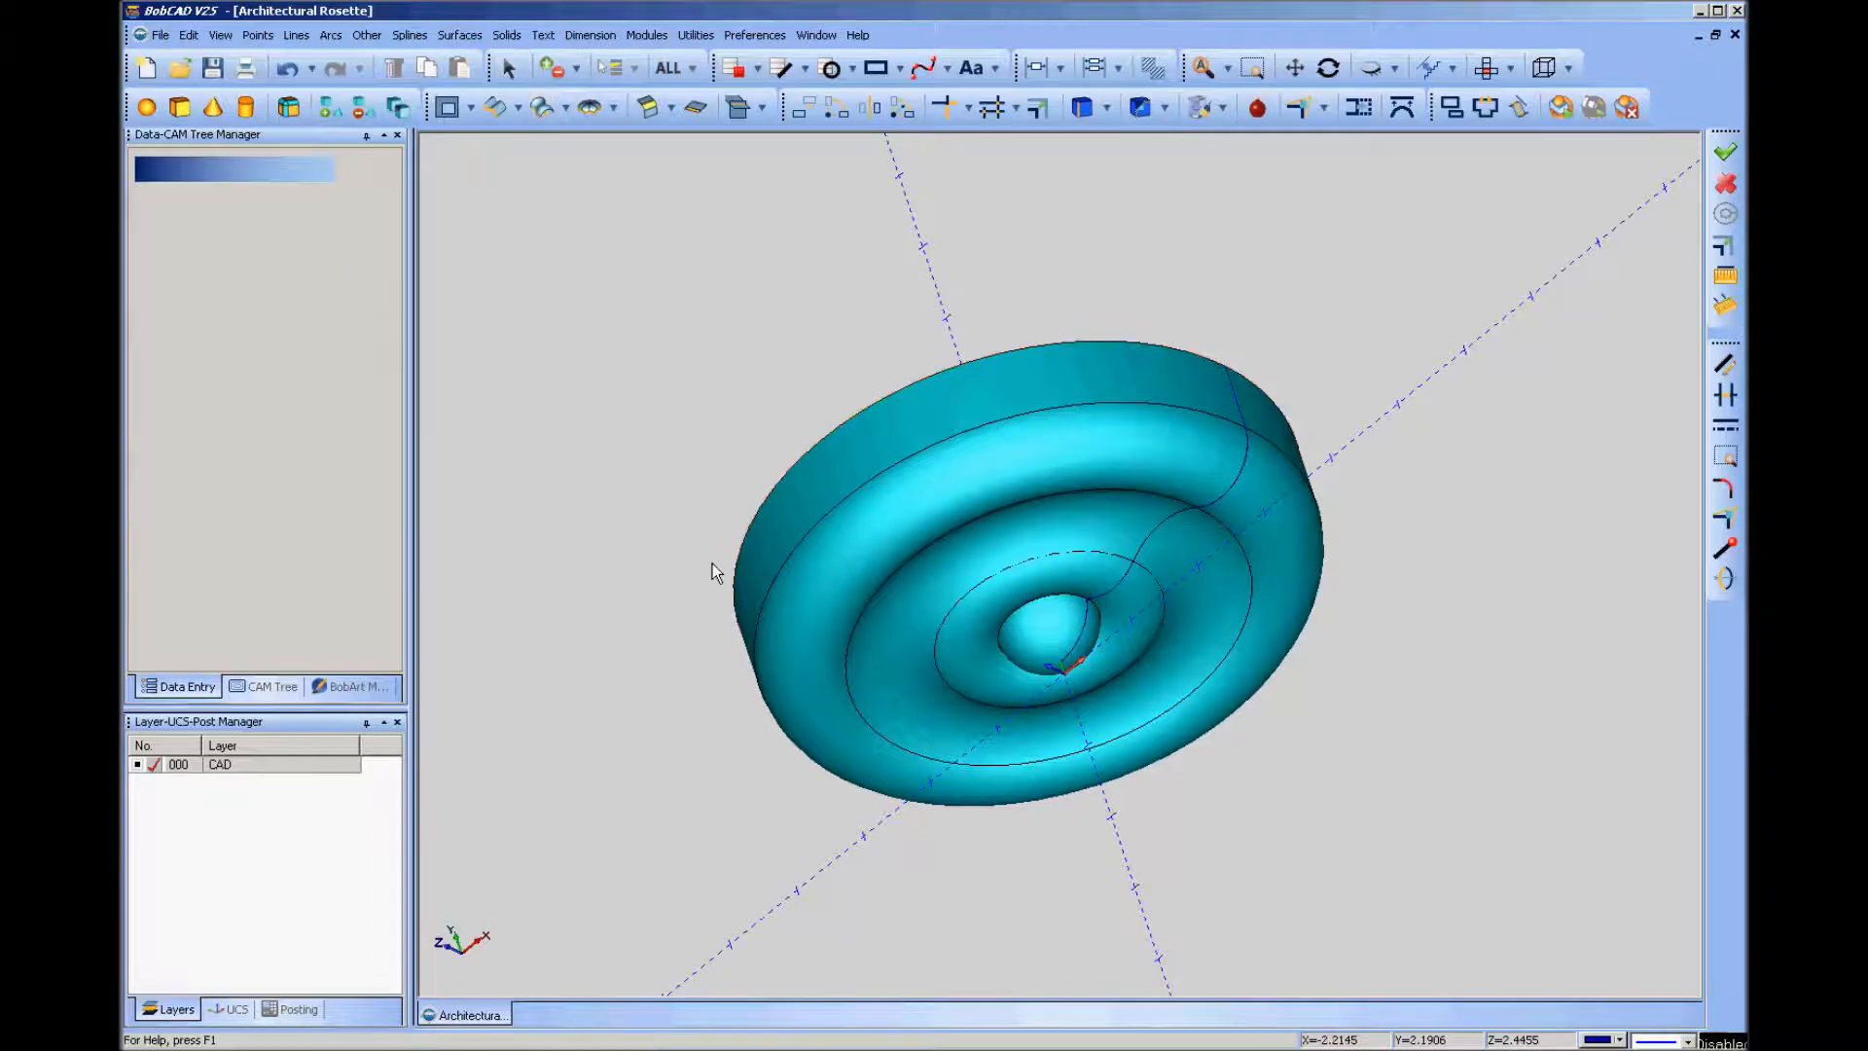
# Set up a Rotate command with an angle of 90 degrees around the X axis.
pyautogui.rightClick(586, 381)
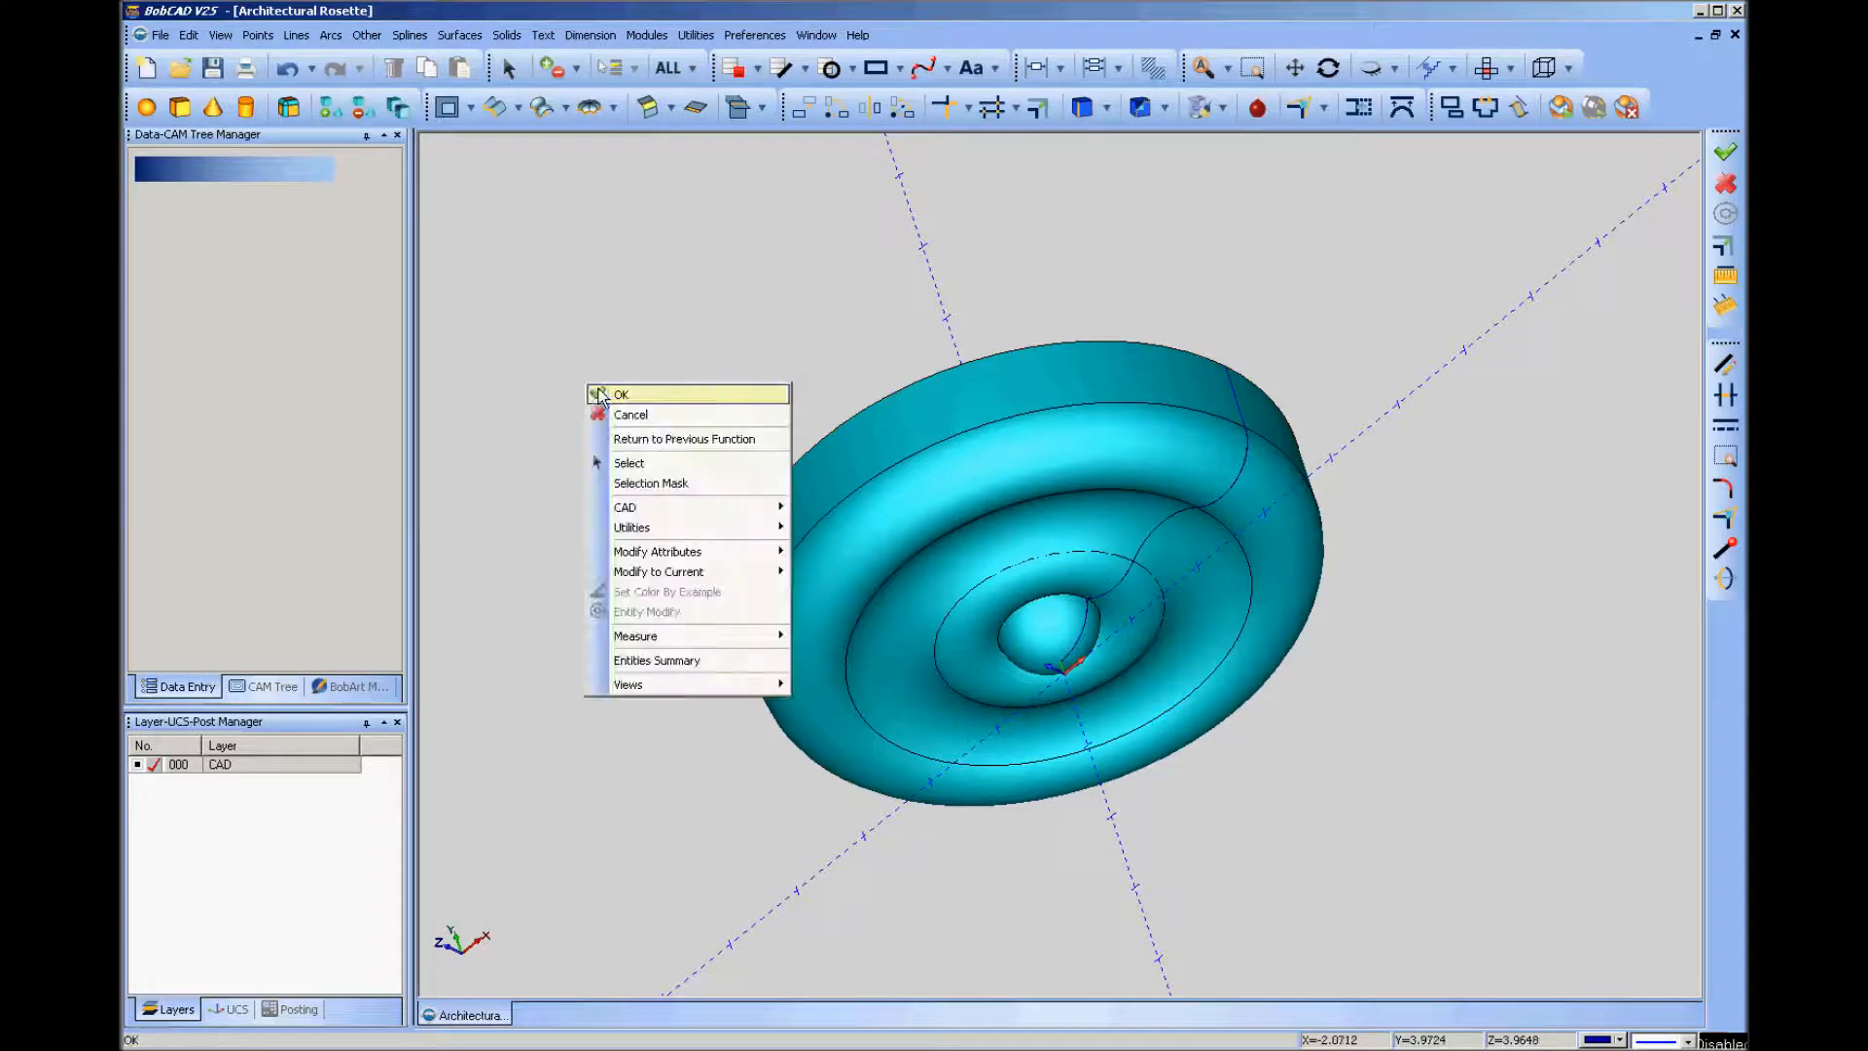
pyautogui.click(656, 476)
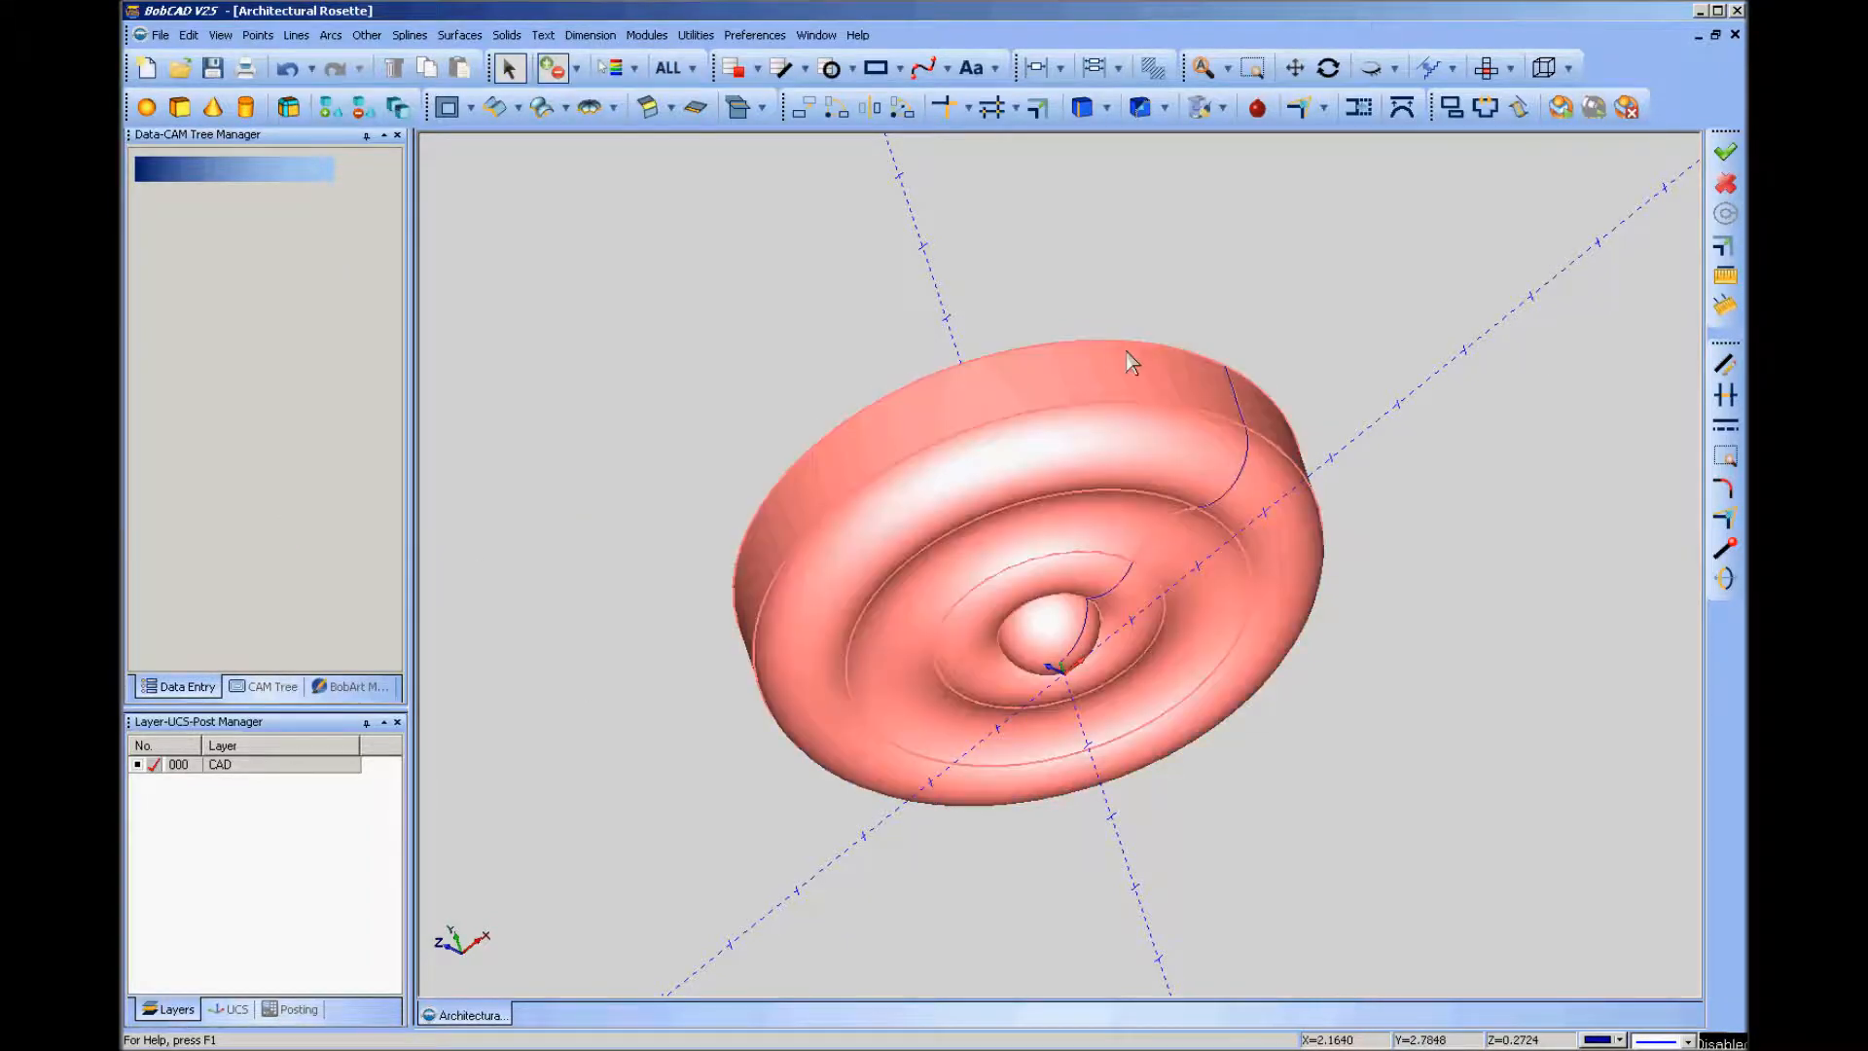
pyautogui.click(1486, 68)
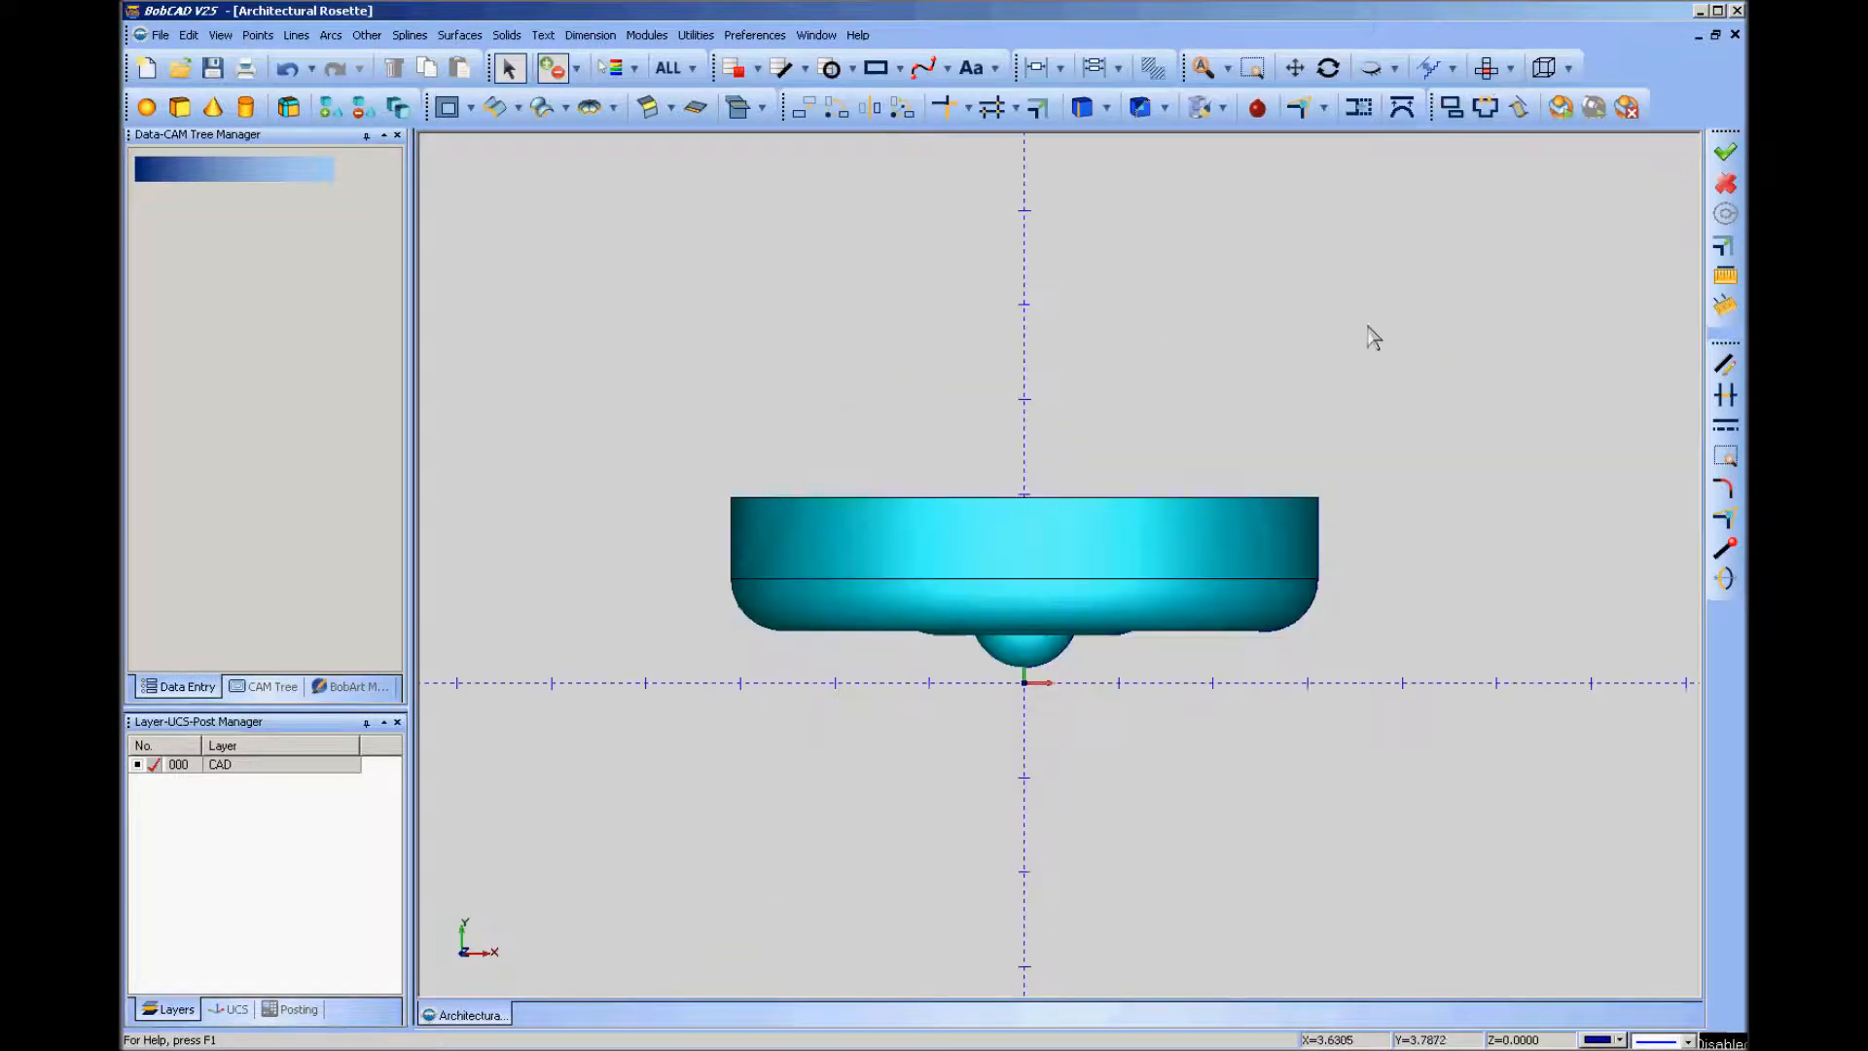
pyautogui.scroll(-3, 1350, 337)
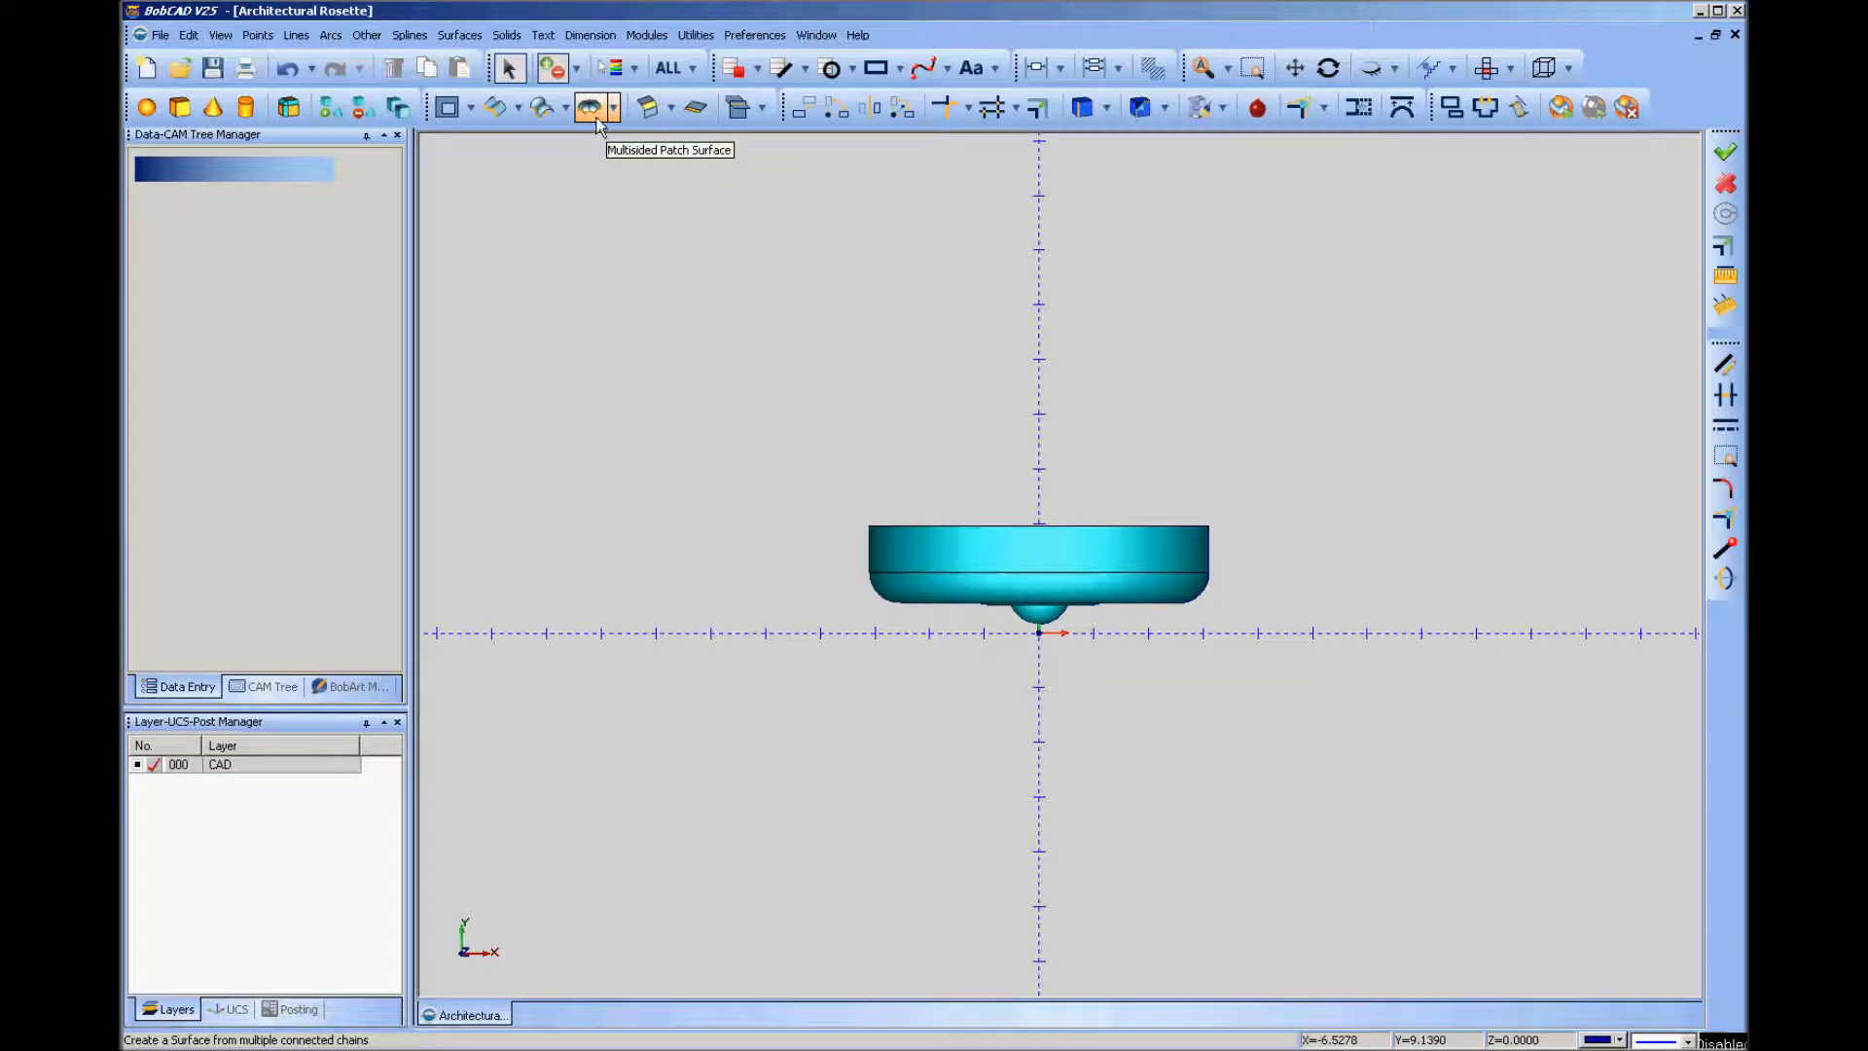
pyautogui.click(836, 113)
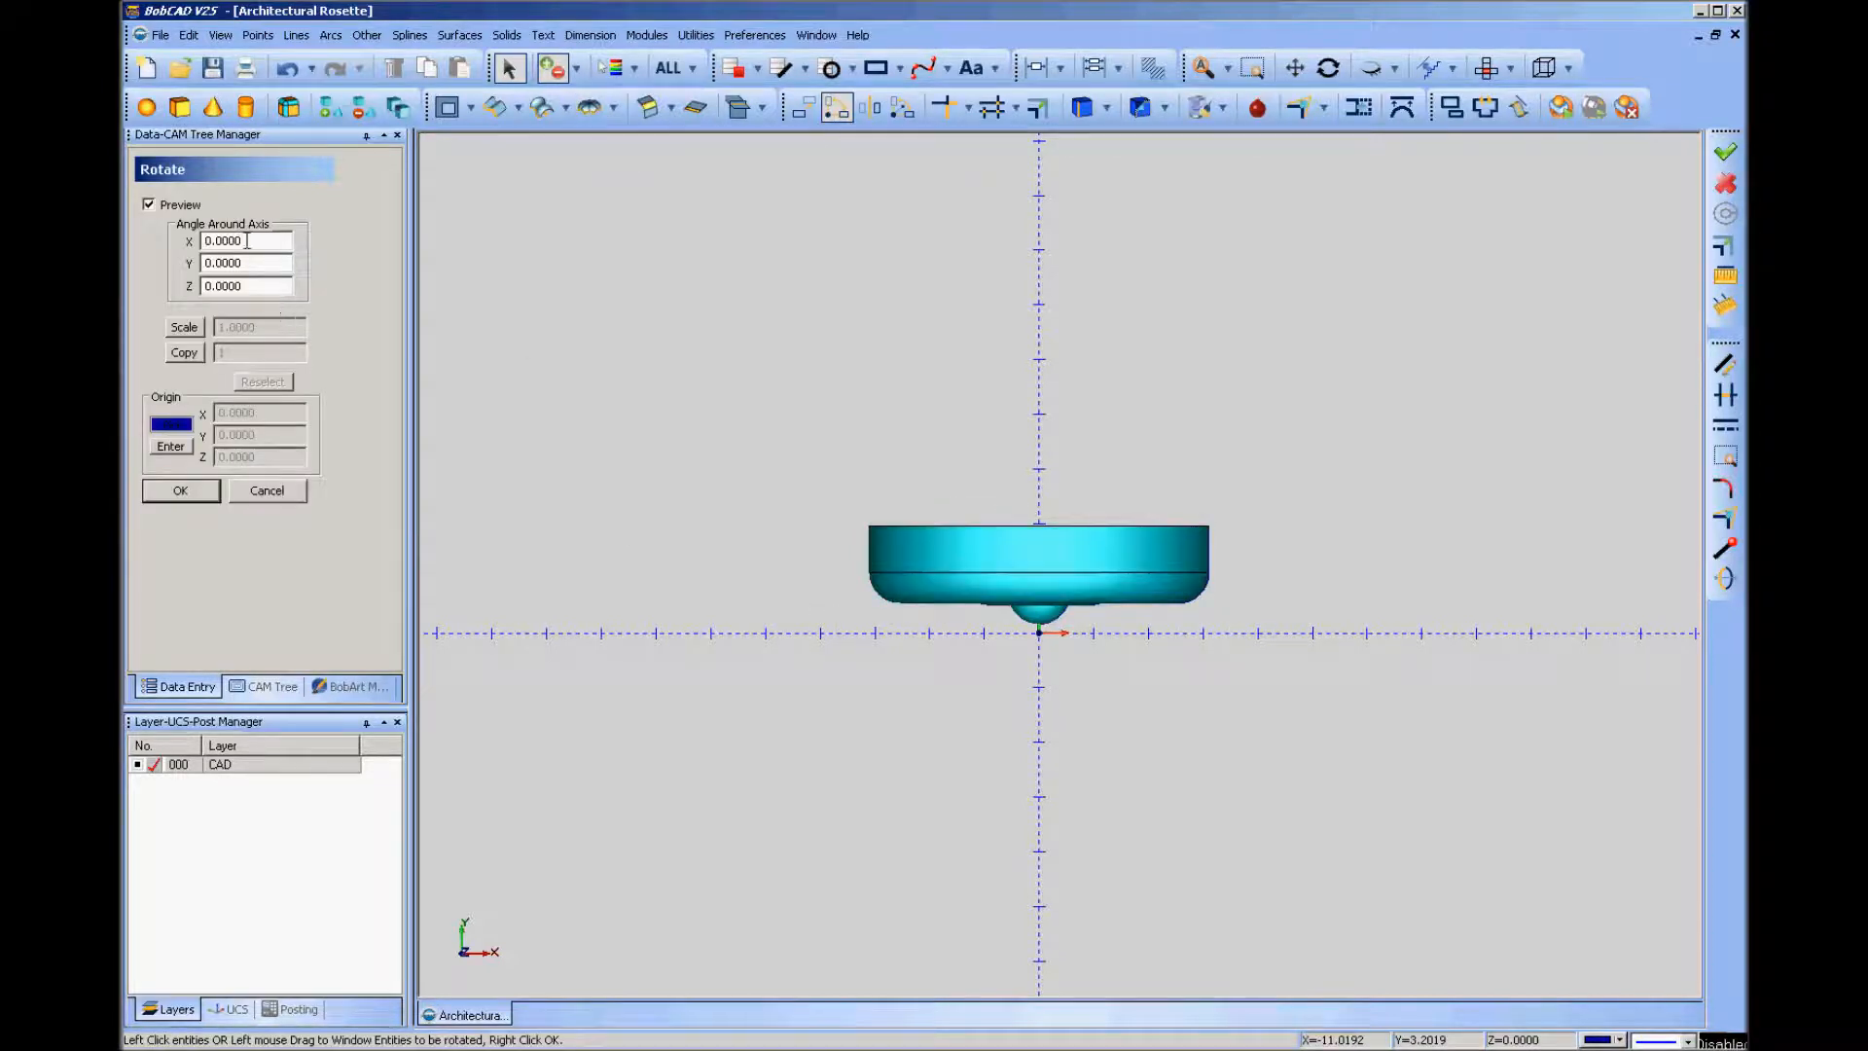
pyautogui.moveTo(248, 241); pyautogui.dragTo(134, 238)
pyautogui.press('BackSpace')
pyautogui.press('Return')
pyautogui.click(976, 551)
pyautogui.rightClick(697, 334)
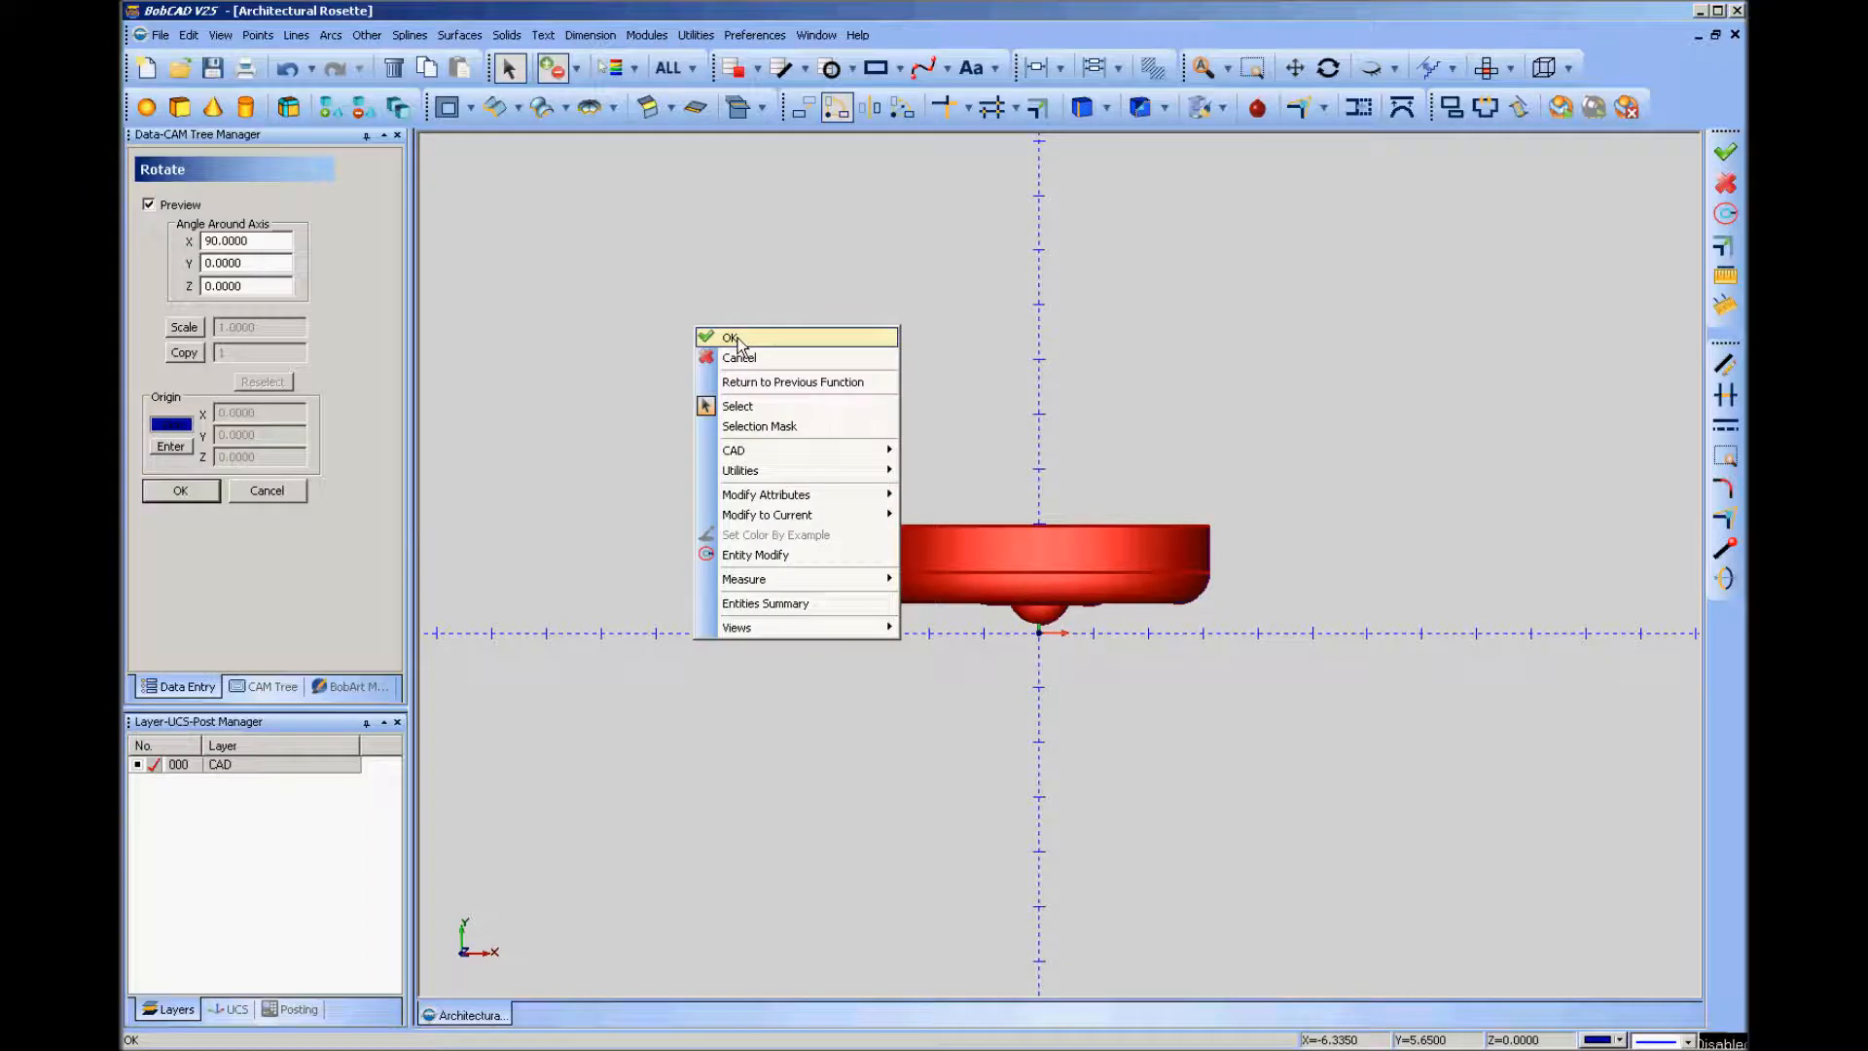
pyautogui.click(737, 340)
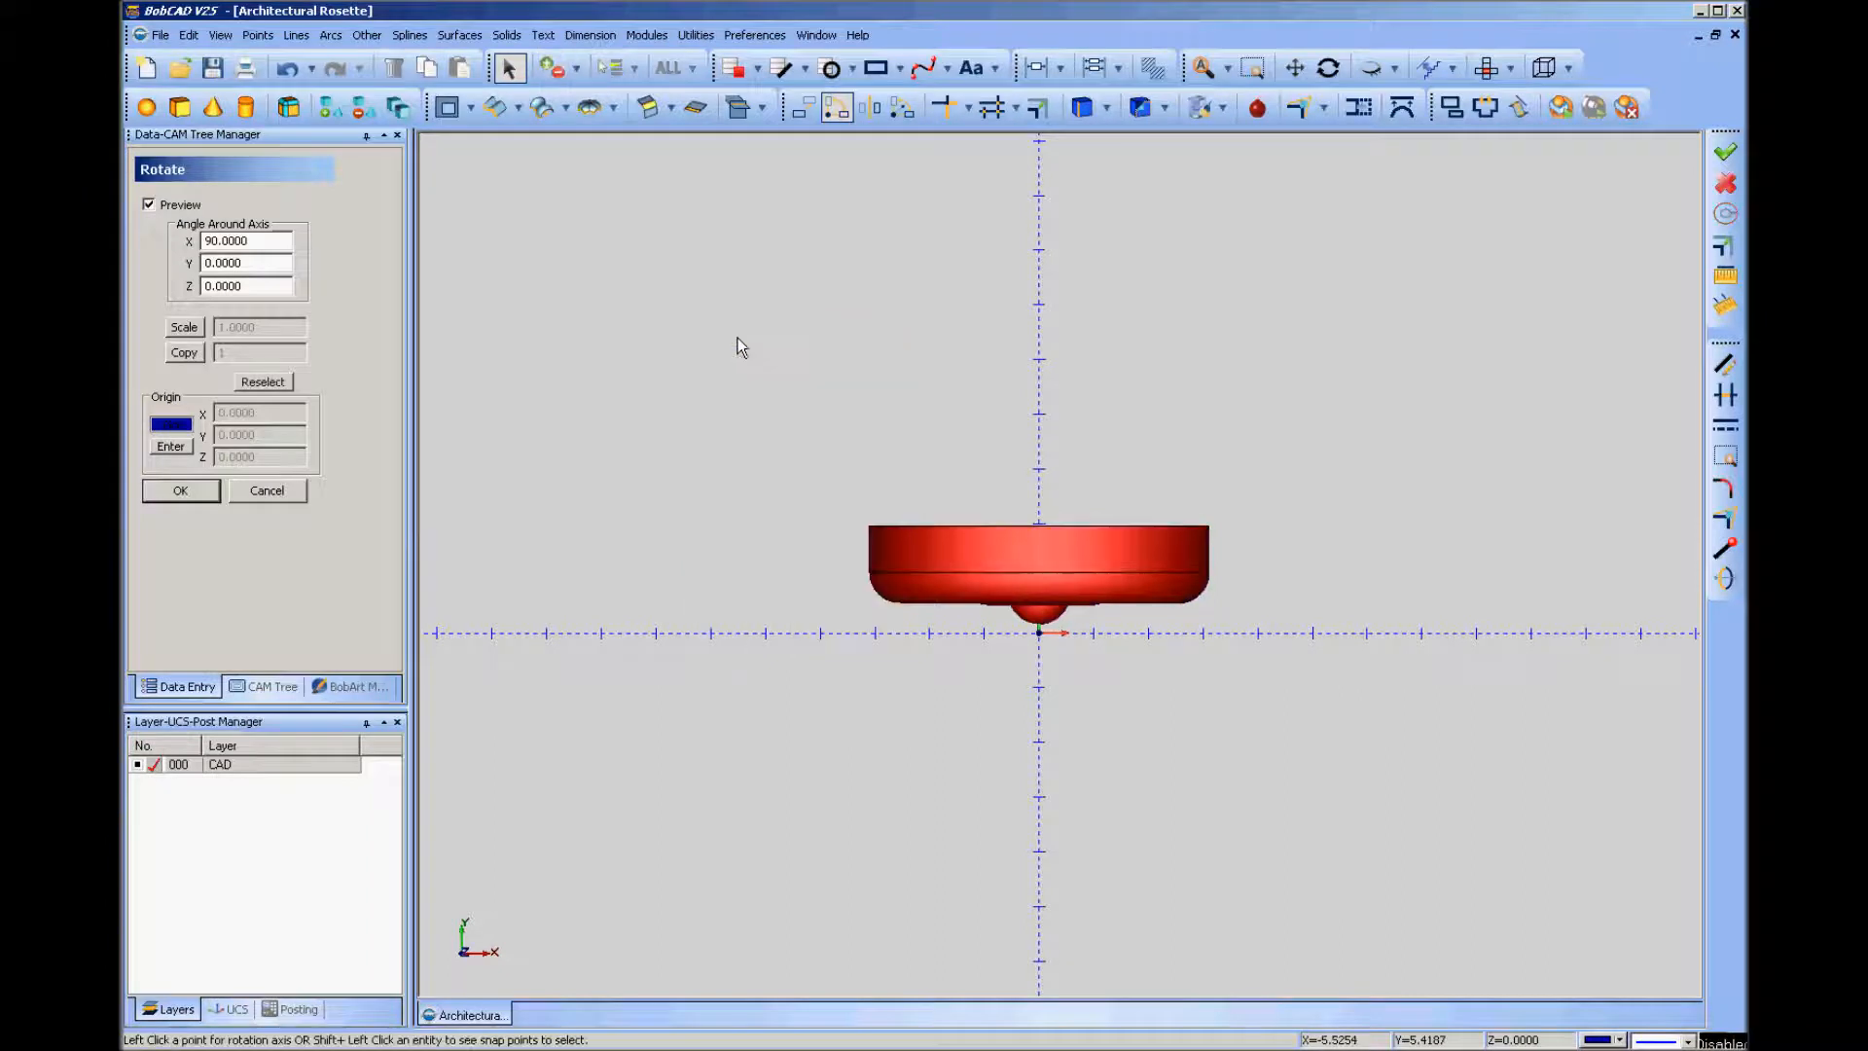
pyautogui.click(197, 491)
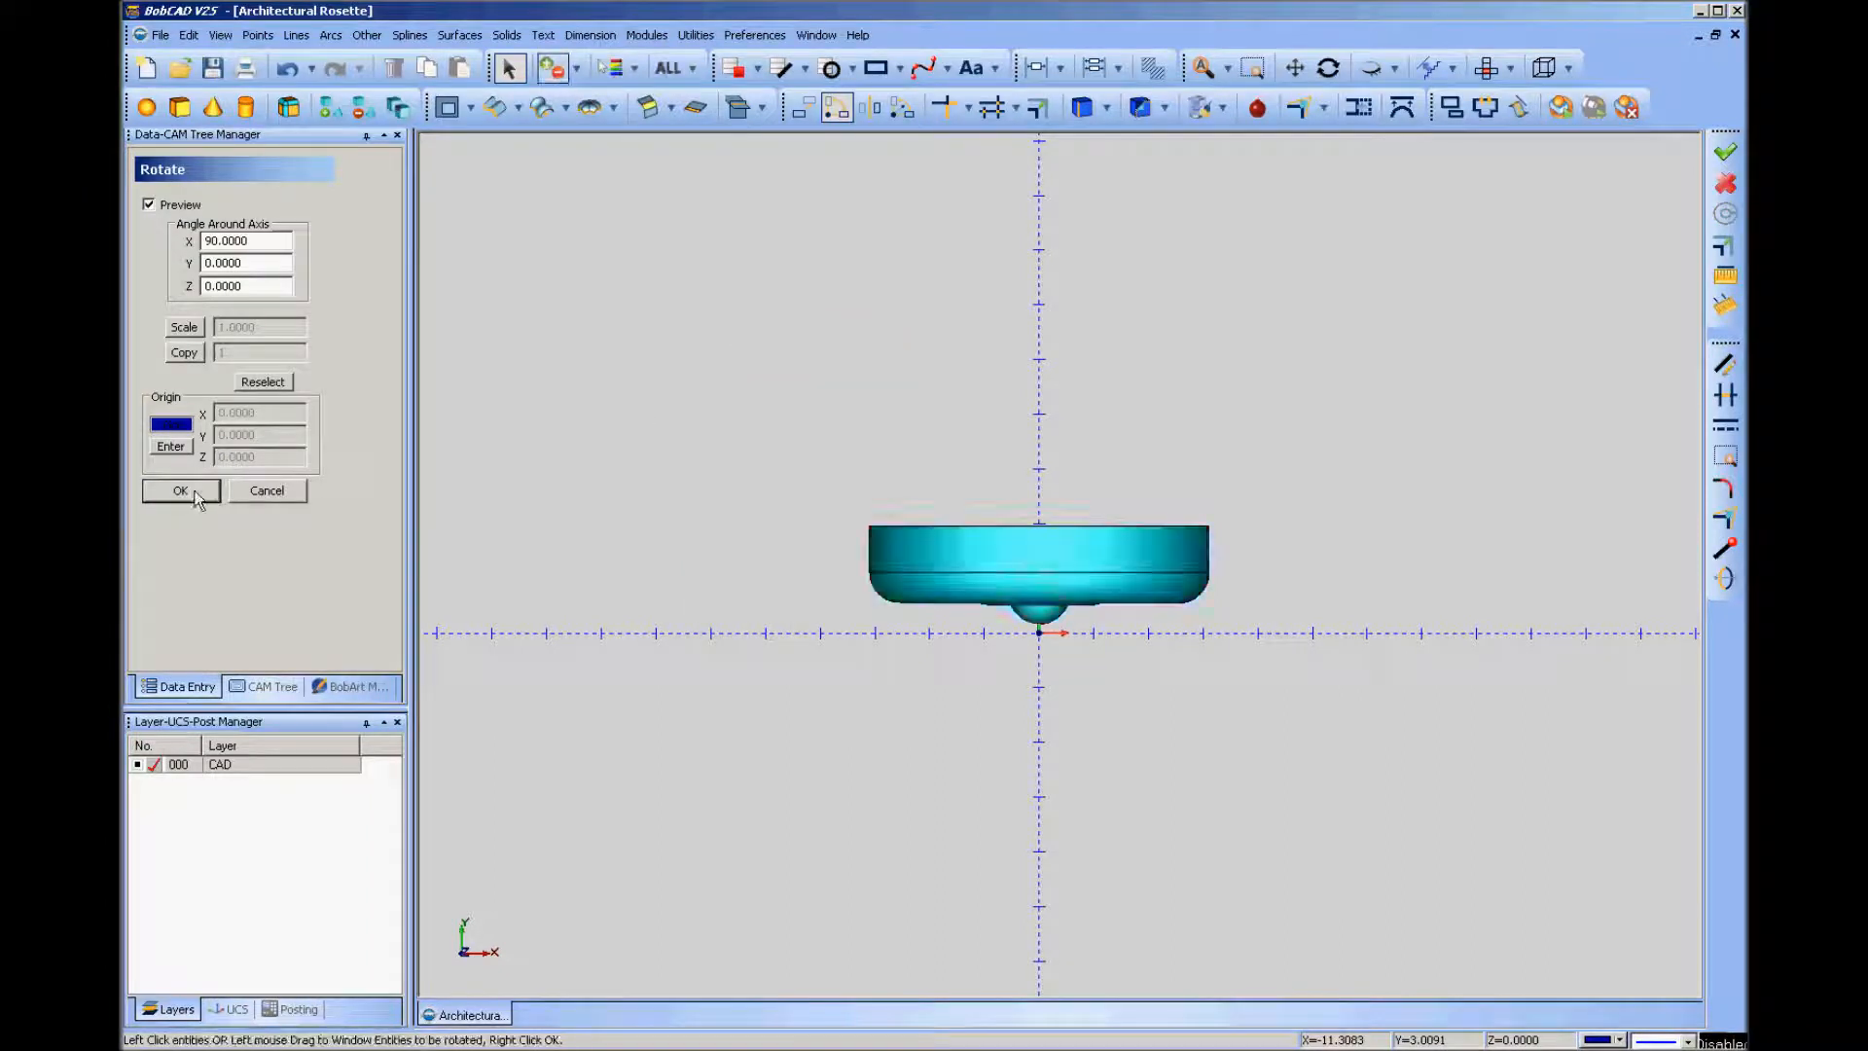
pyautogui.click(262, 494)
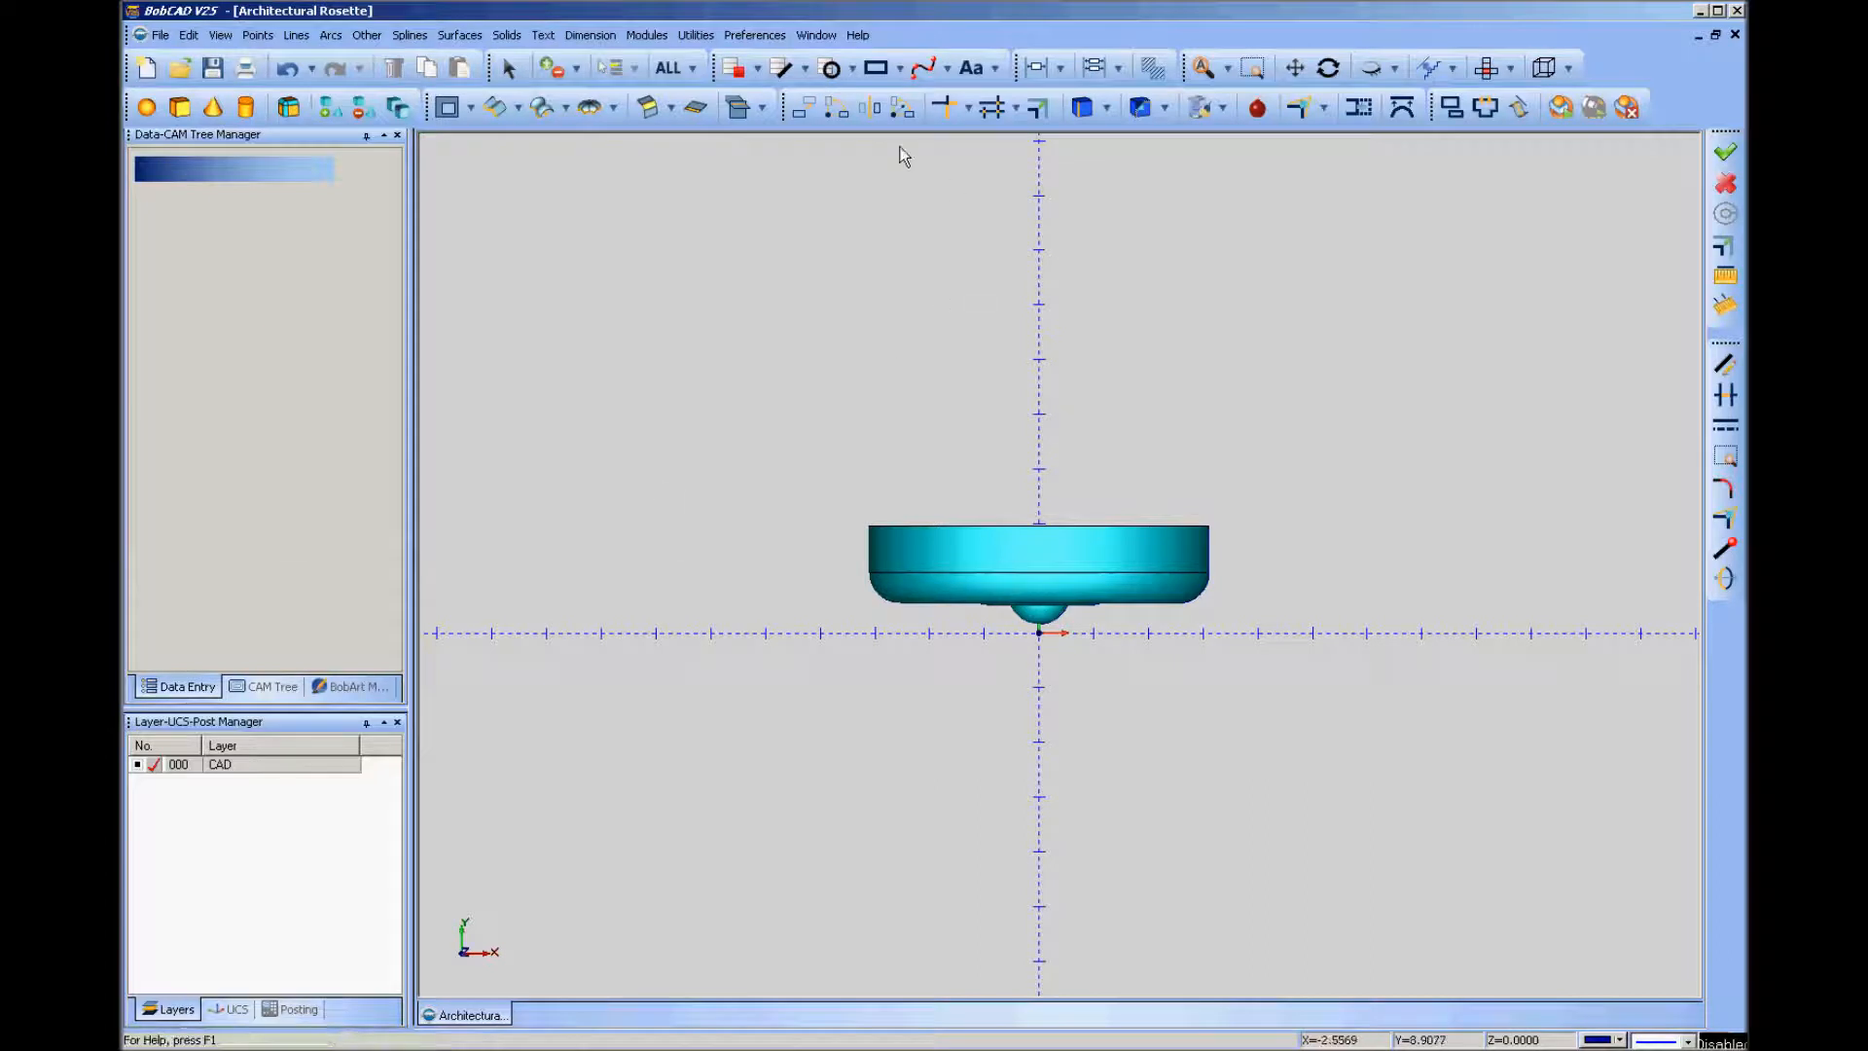
# Rotate the revolved rosette surface 90 degrees around X about an entered origin of 0, 0, 0, and close the command.
pyautogui.click(832, 118)
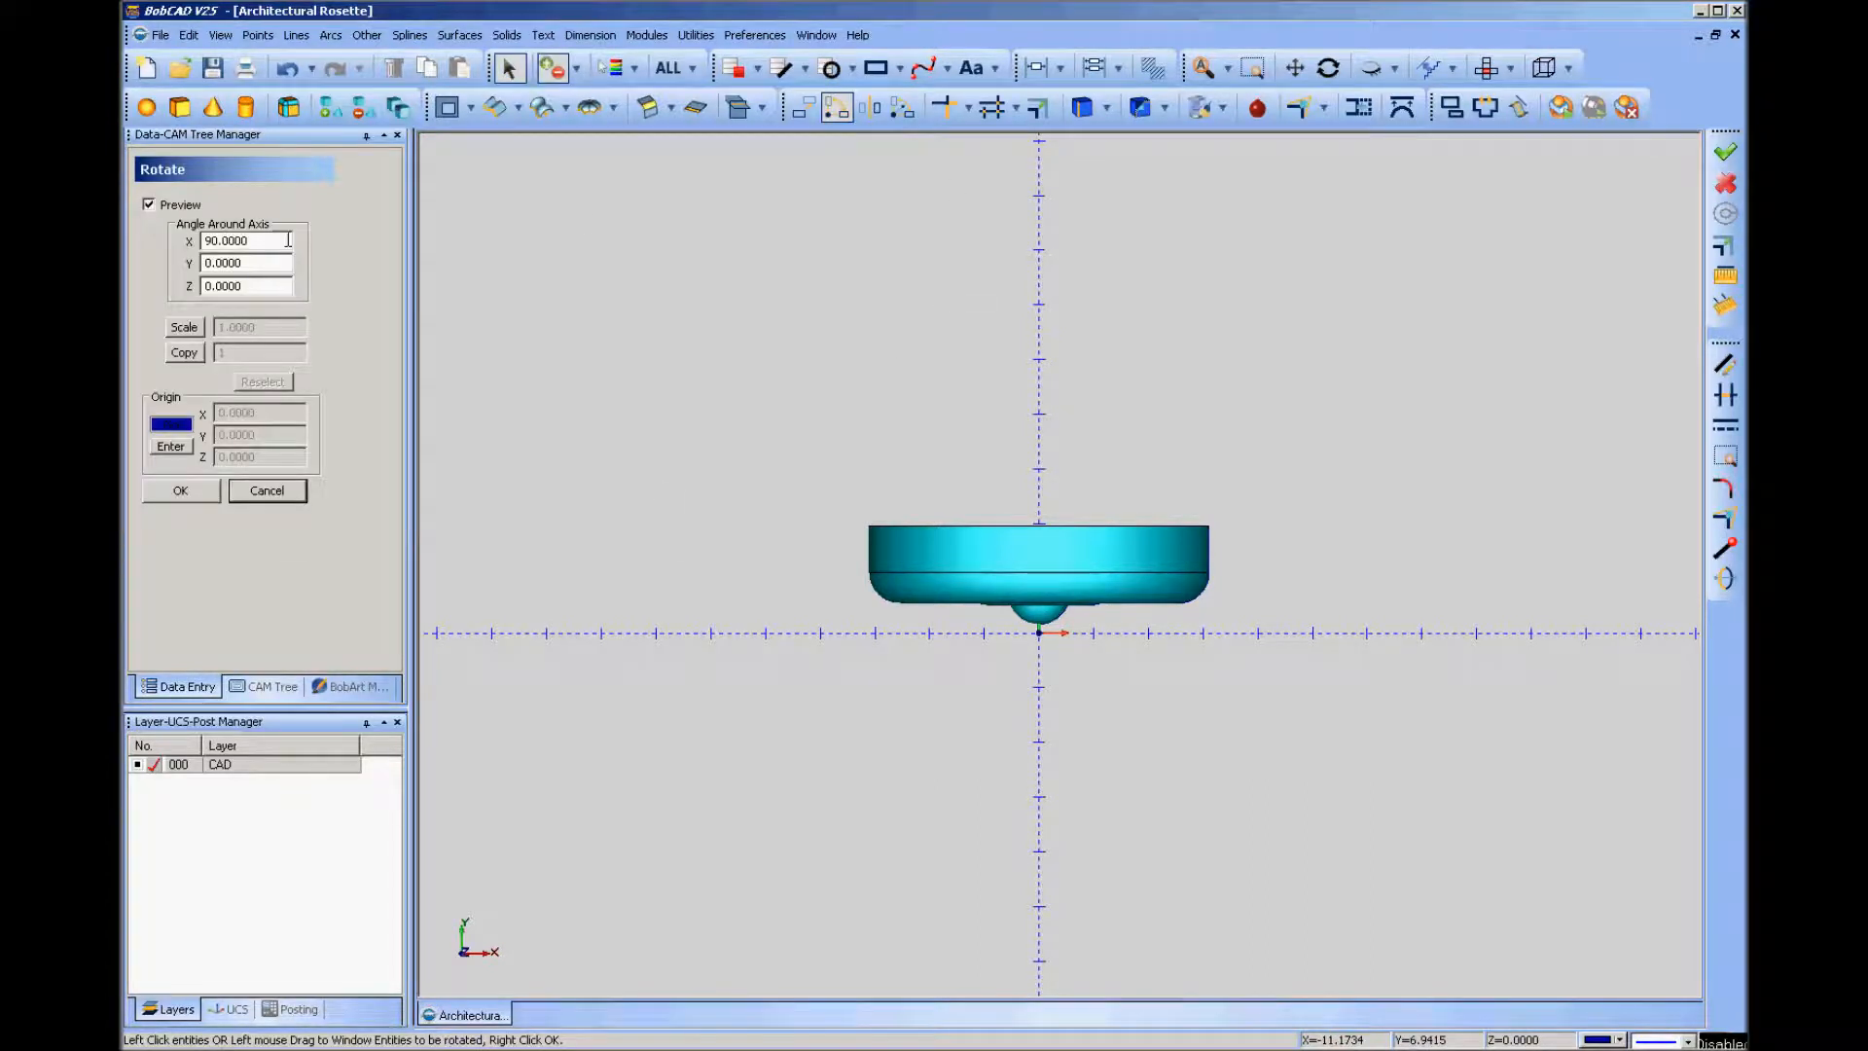
pyautogui.click(1113, 597)
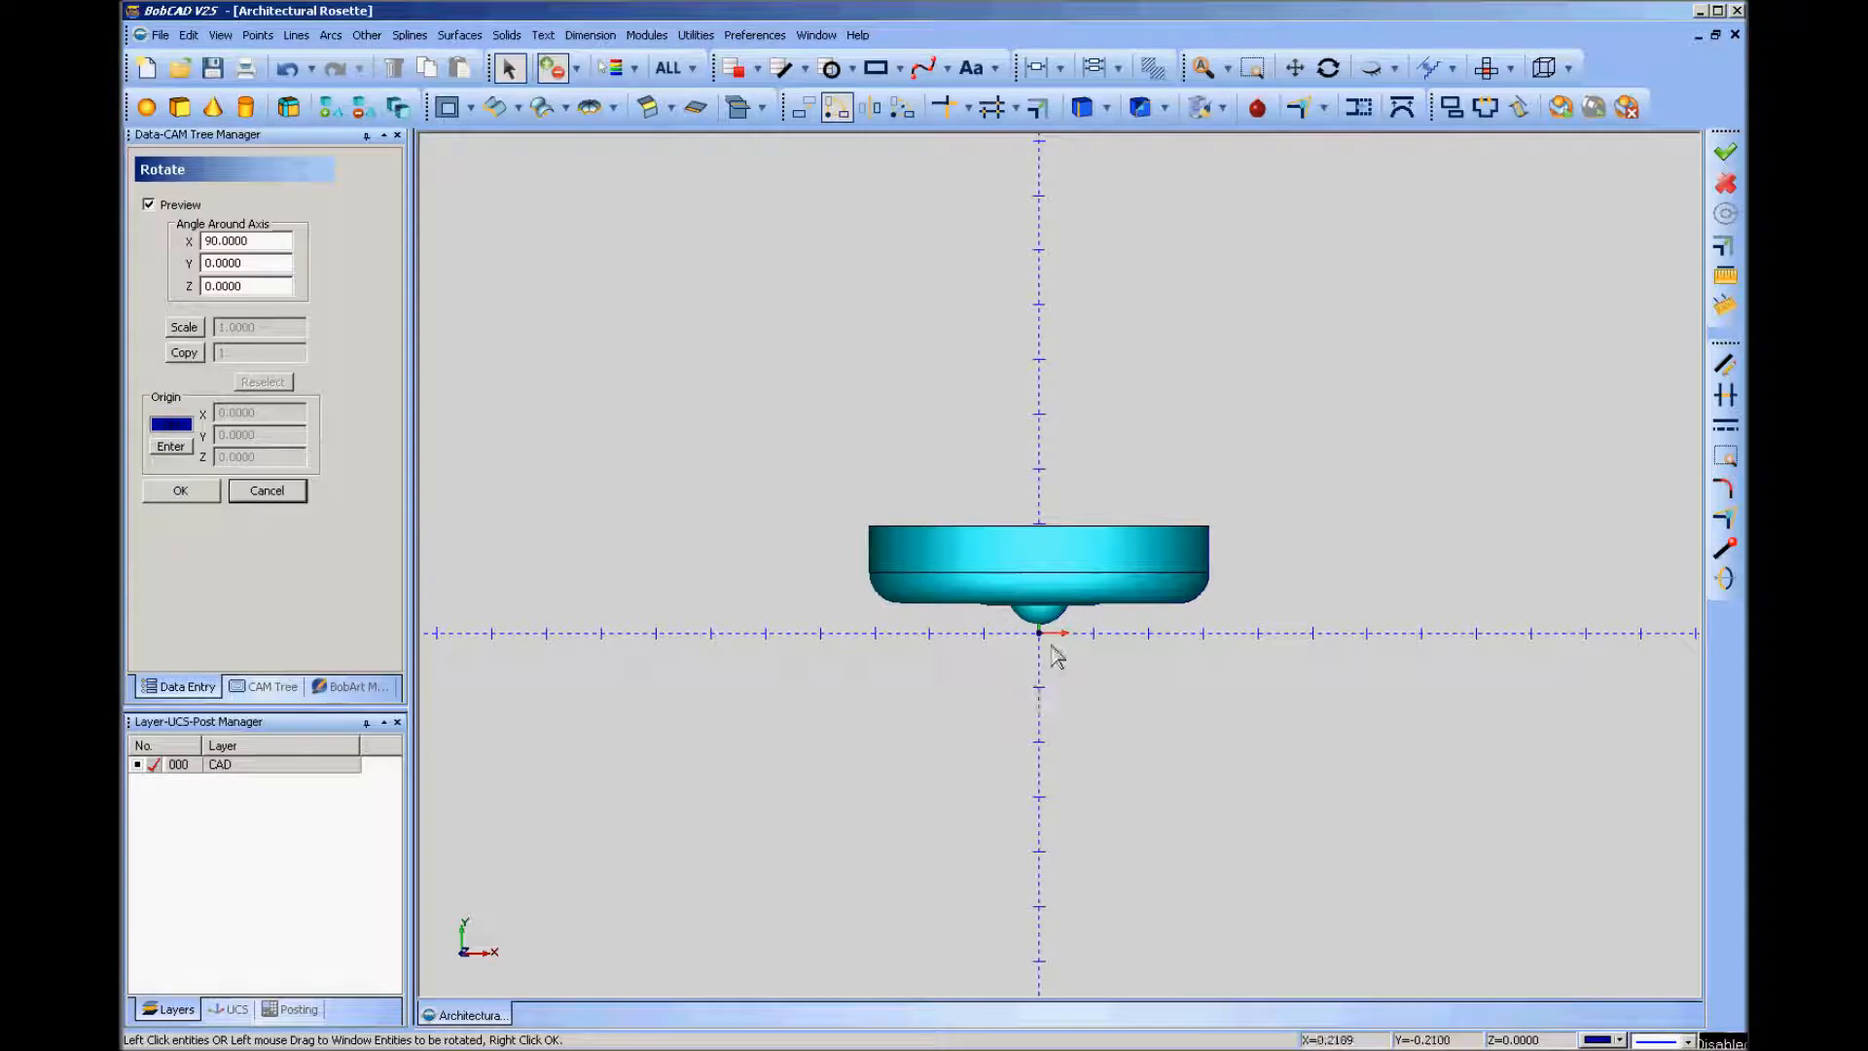
pyautogui.click(170, 447)
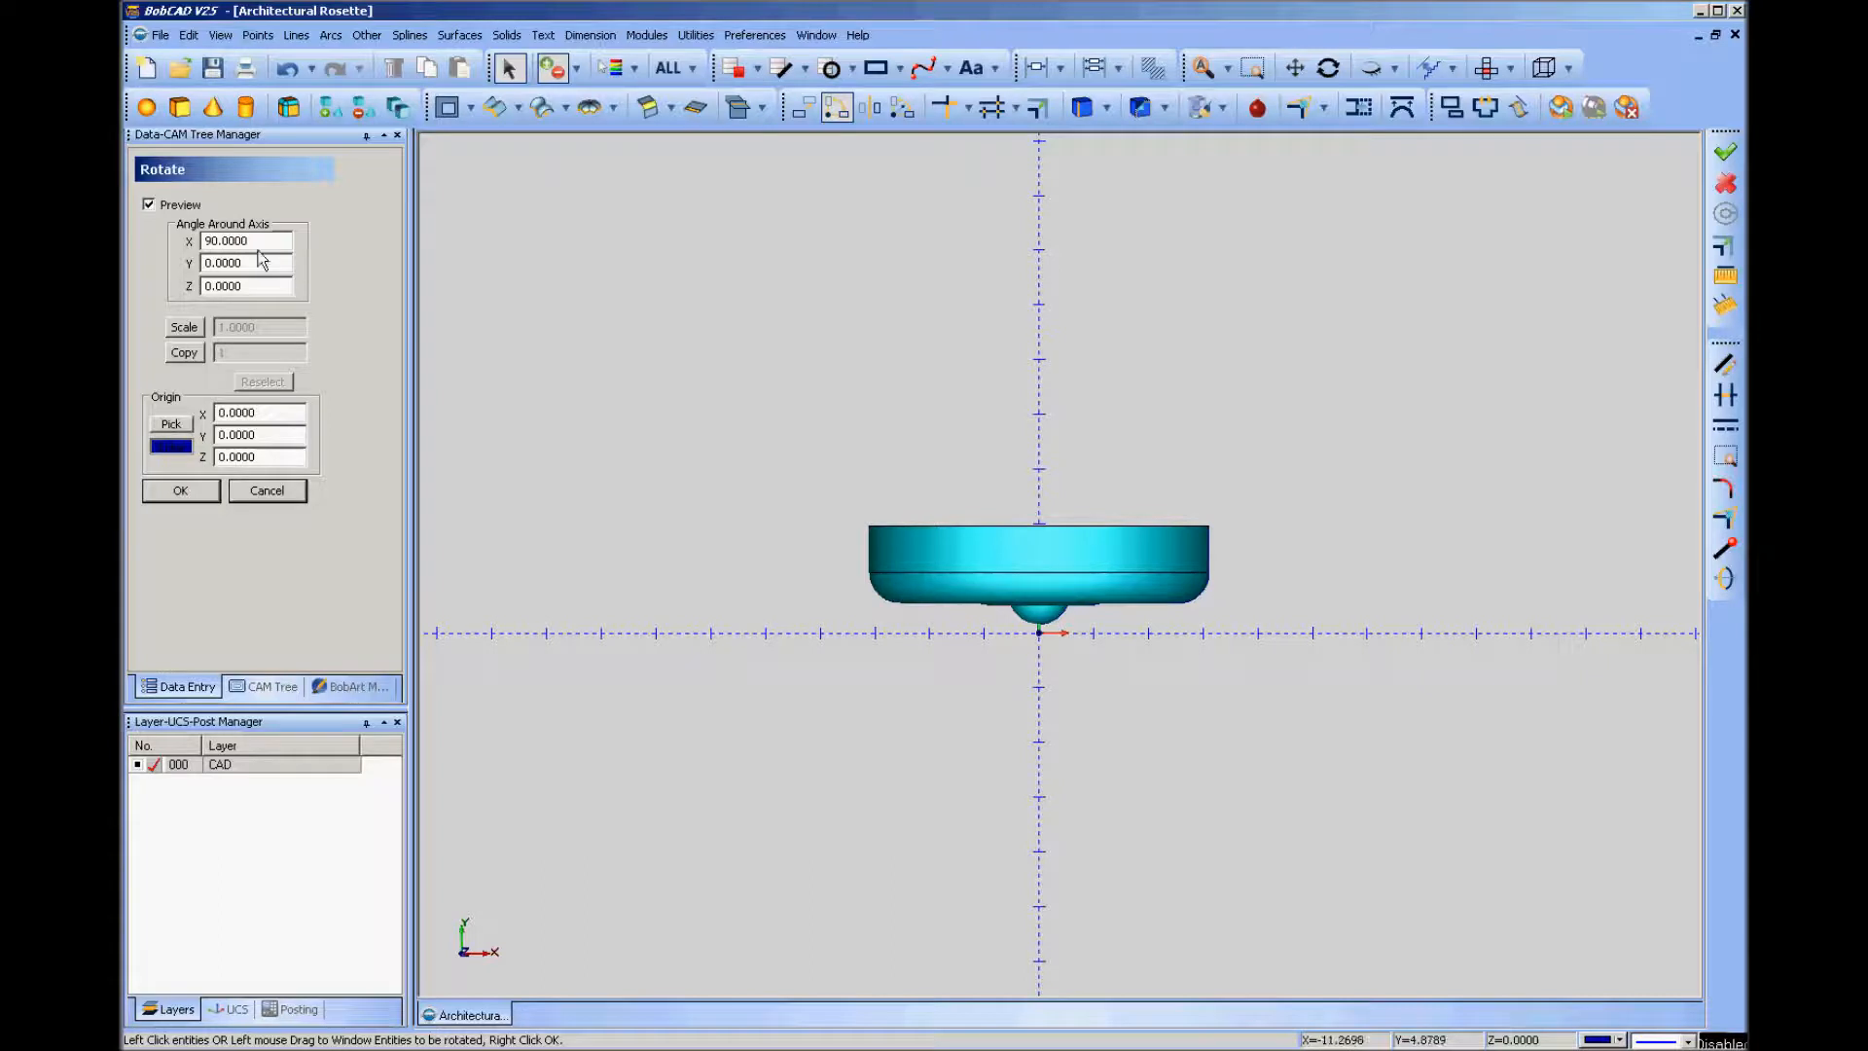
pyautogui.click(924, 534)
pyautogui.rightClick(744, 322)
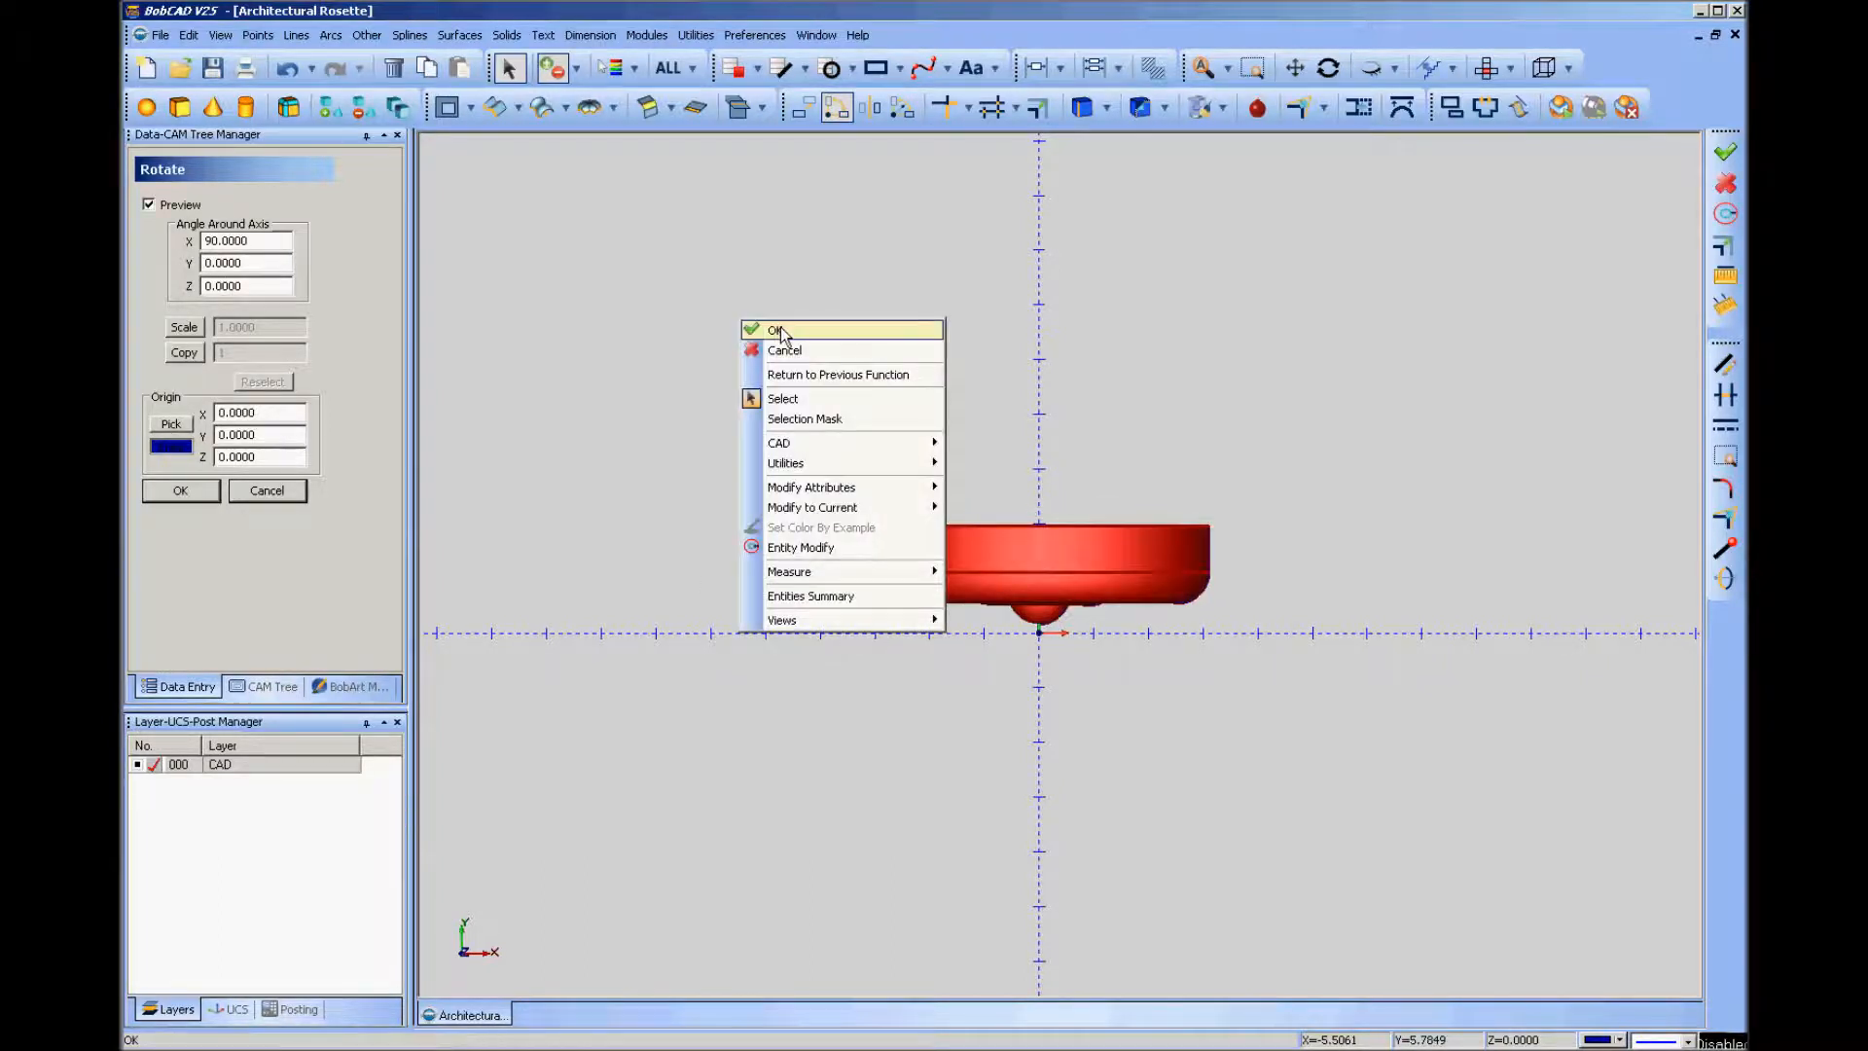
pyautogui.click(780, 331)
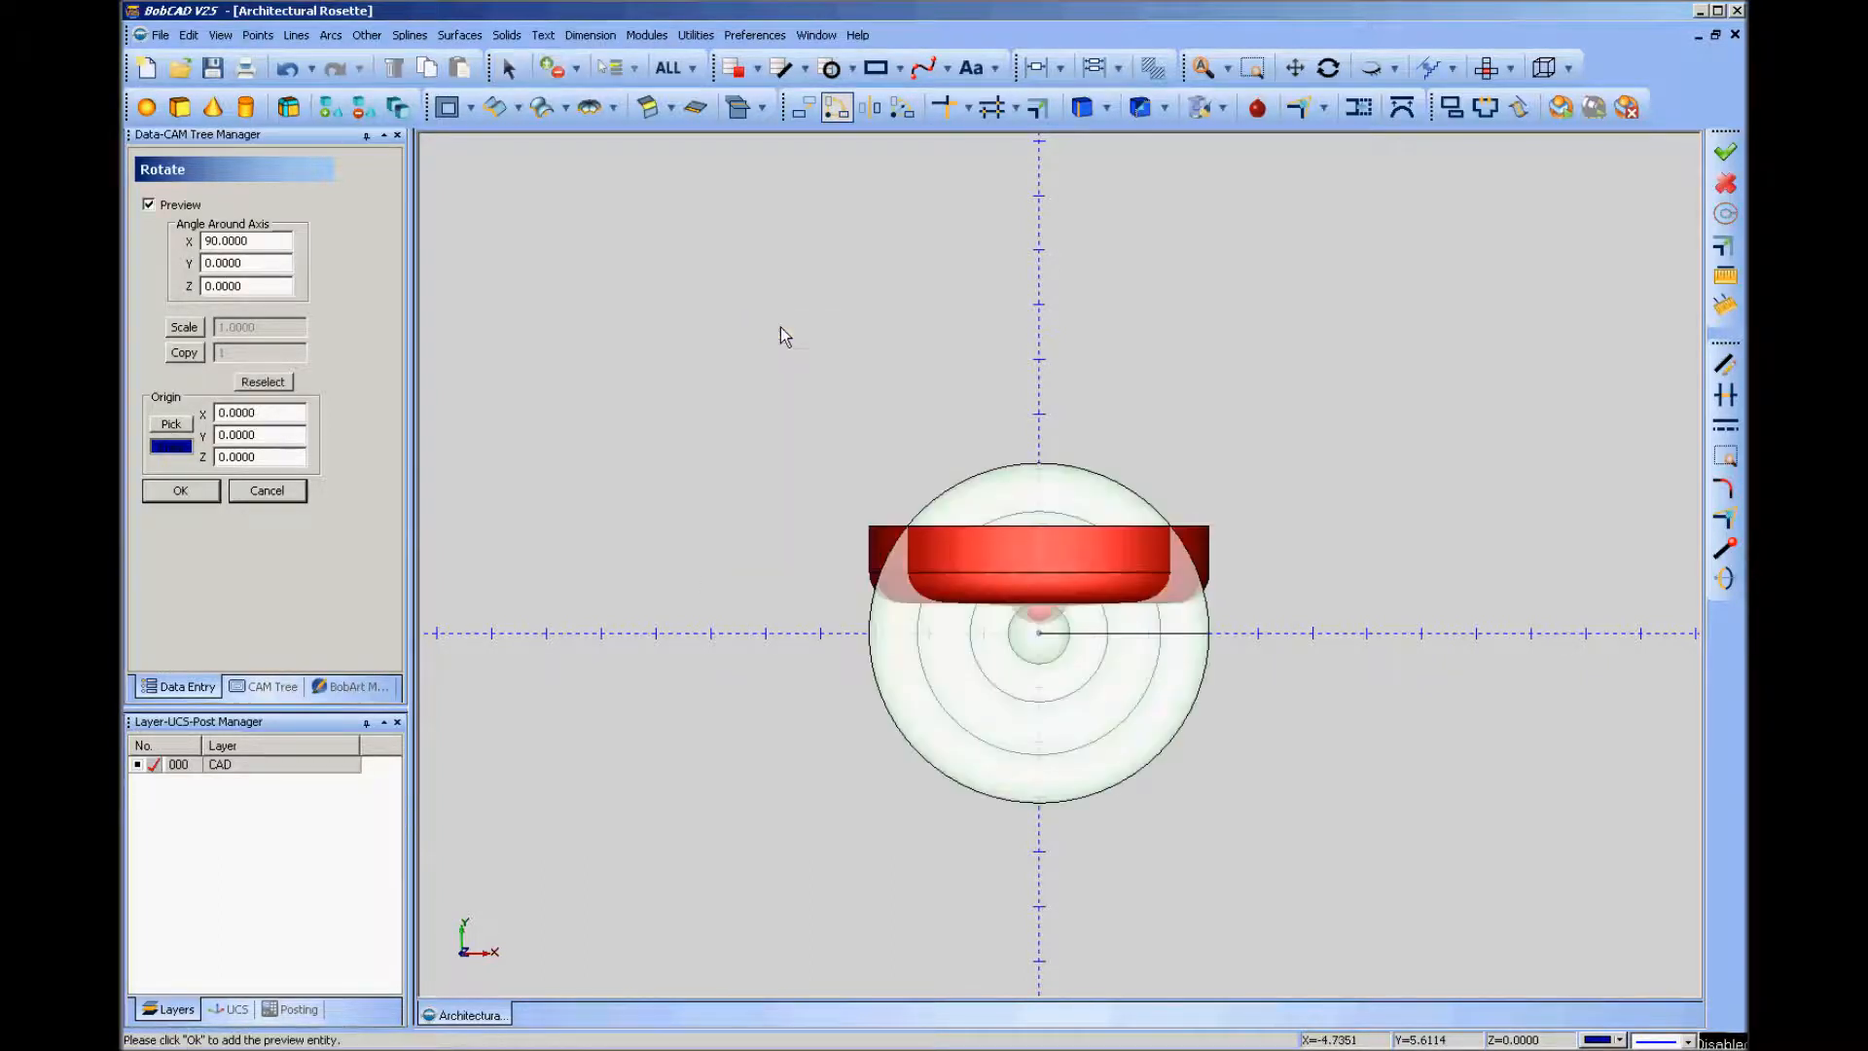
pyautogui.click(1335, 76)
pyautogui.moveTo(1401, 667)
pyautogui.mouseDown()
pyautogui.moveTo(1191, 556)
pyautogui.moveTo(1222, 538)
pyautogui.moveTo(1415, 653)
pyautogui.mouseUp()
pyautogui.press('Escape')
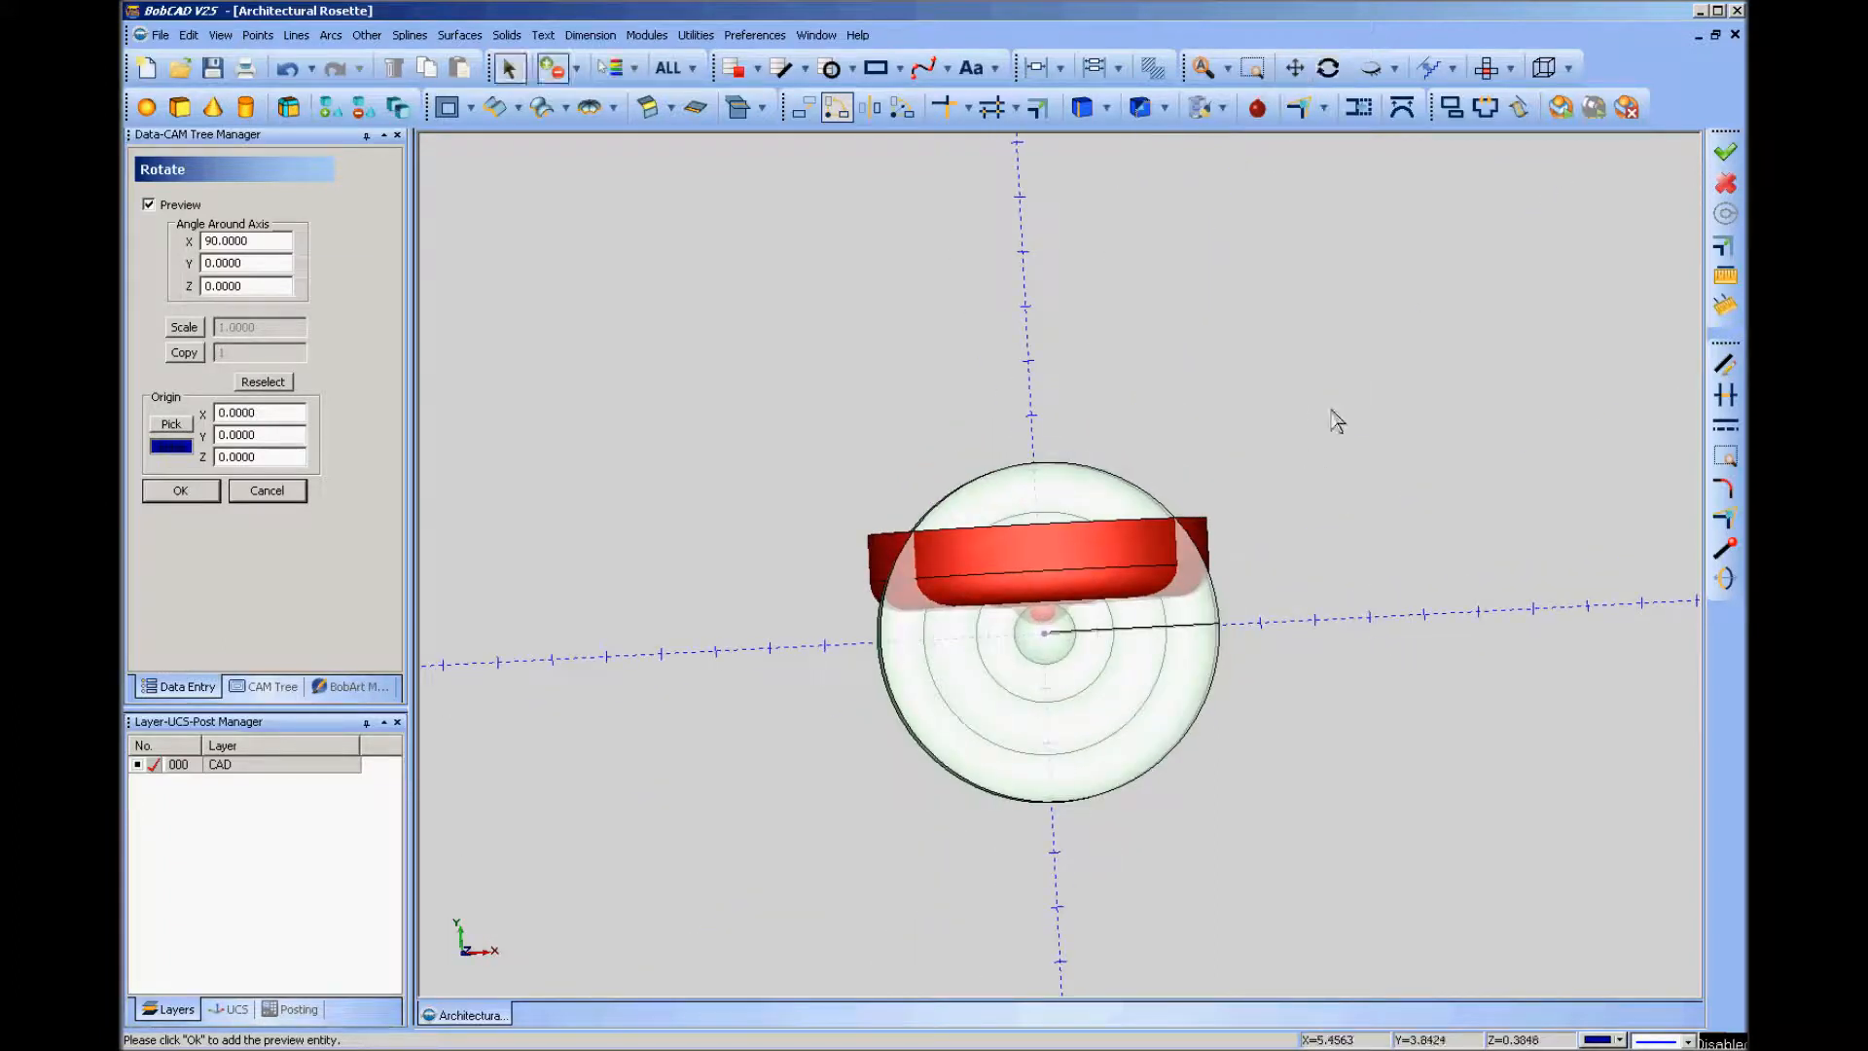
pyautogui.rightClick(1353, 423)
pyautogui.click(1421, 434)
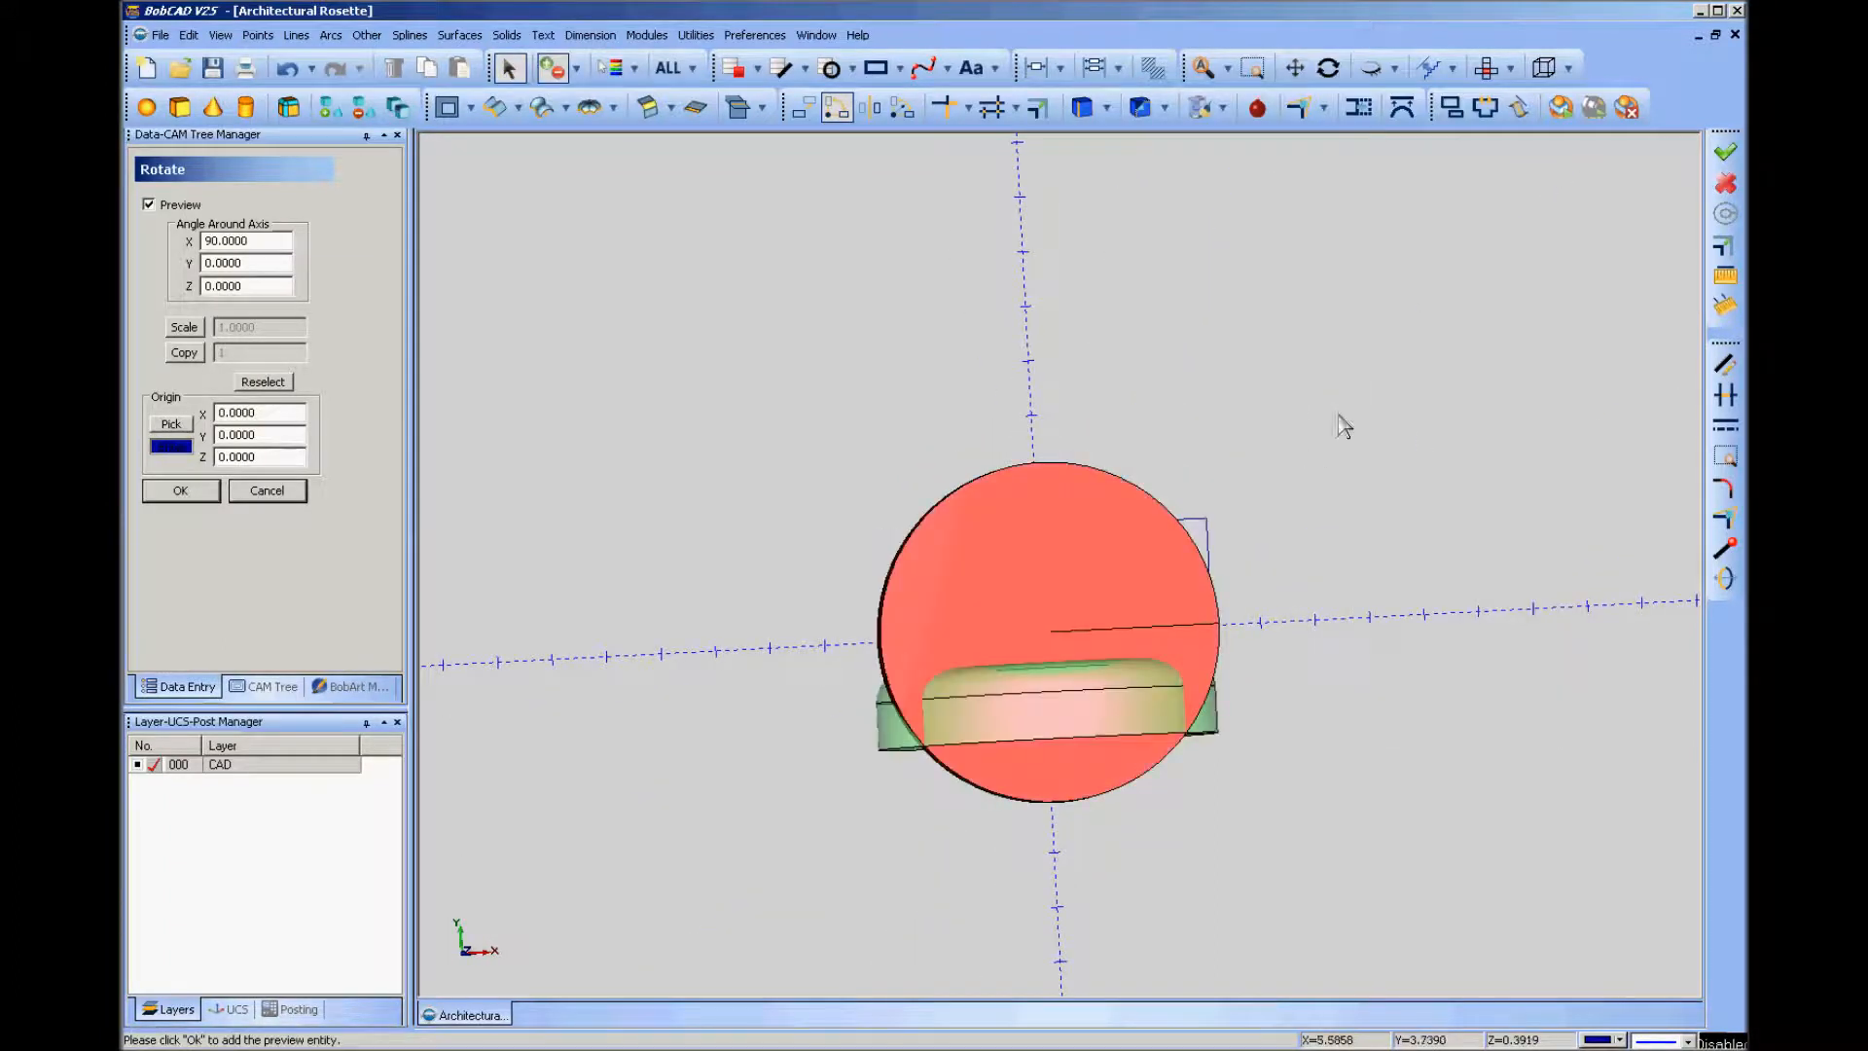
pyautogui.click(274, 491)
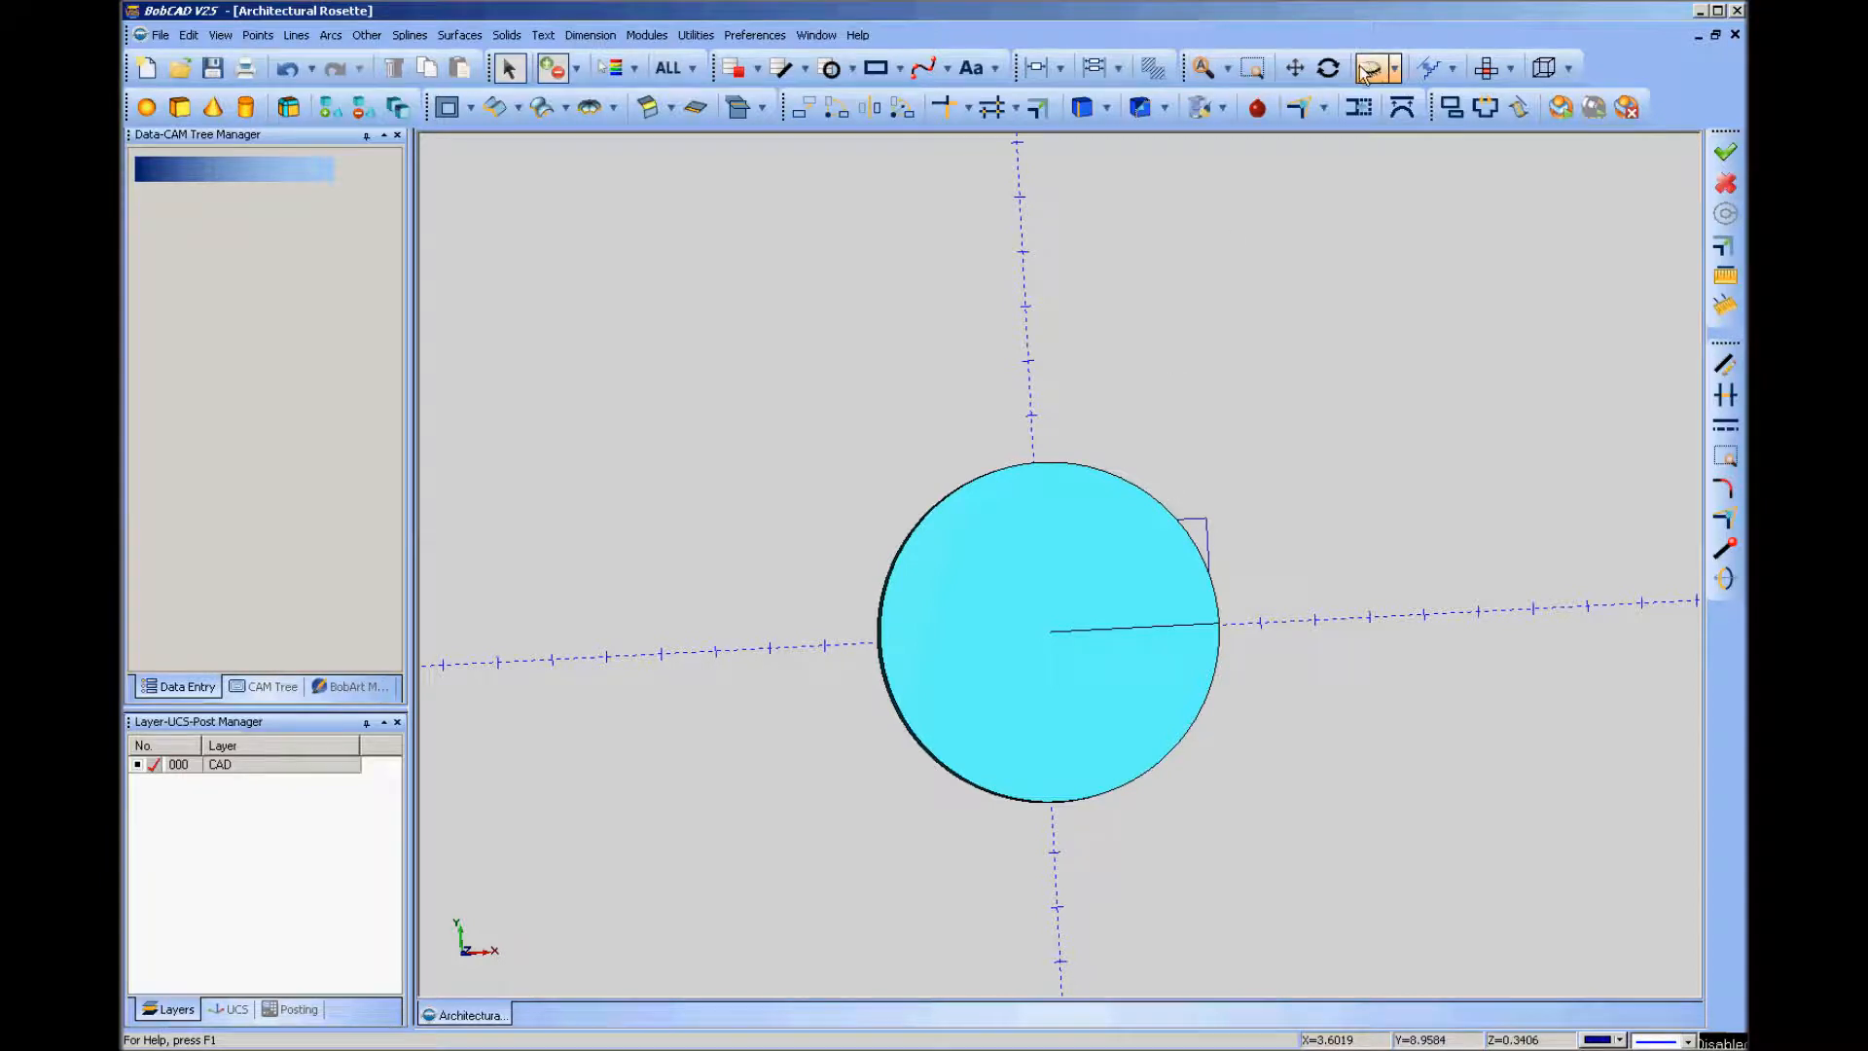
# Set up a Translate without copying, with end offsets of 0 in Y and -1.9 in Z.
pyautogui.click(1328, 68)
pyautogui.moveTo(1312, 468); pyautogui.dragTo(1151, 605)
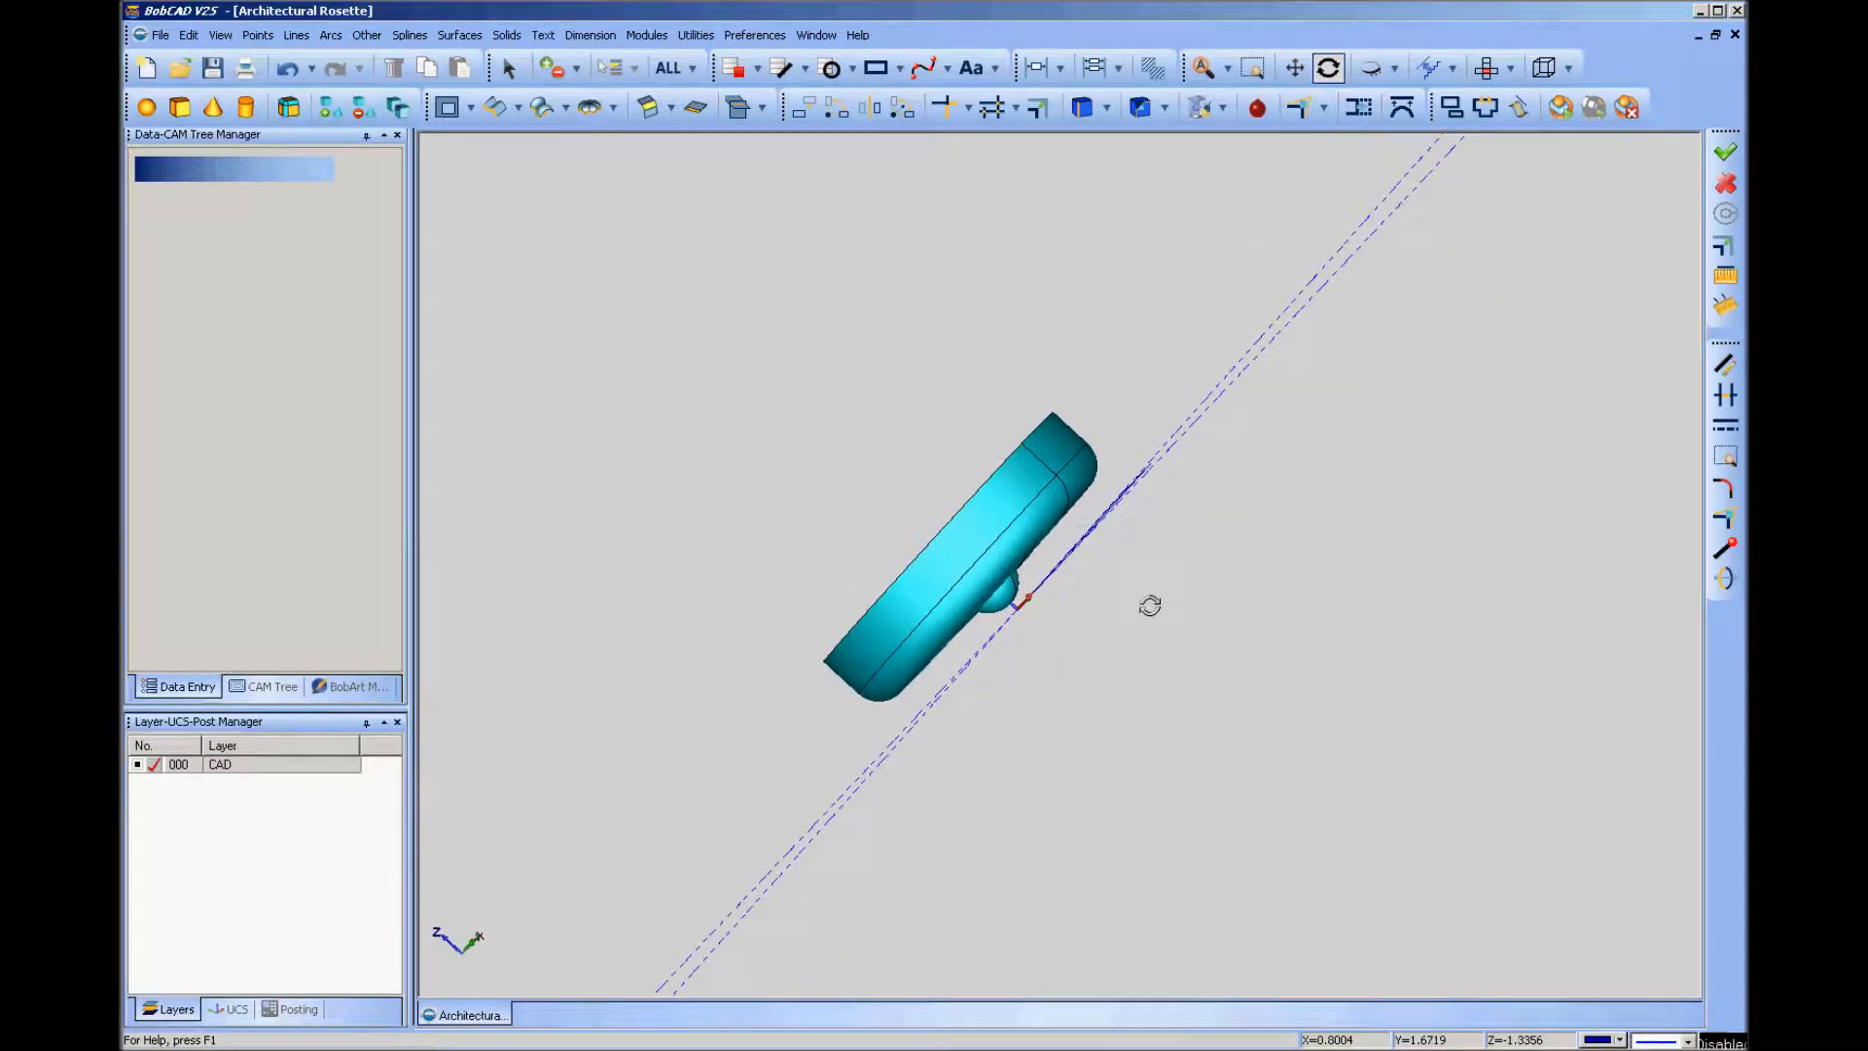
pyautogui.click(1512, 69)
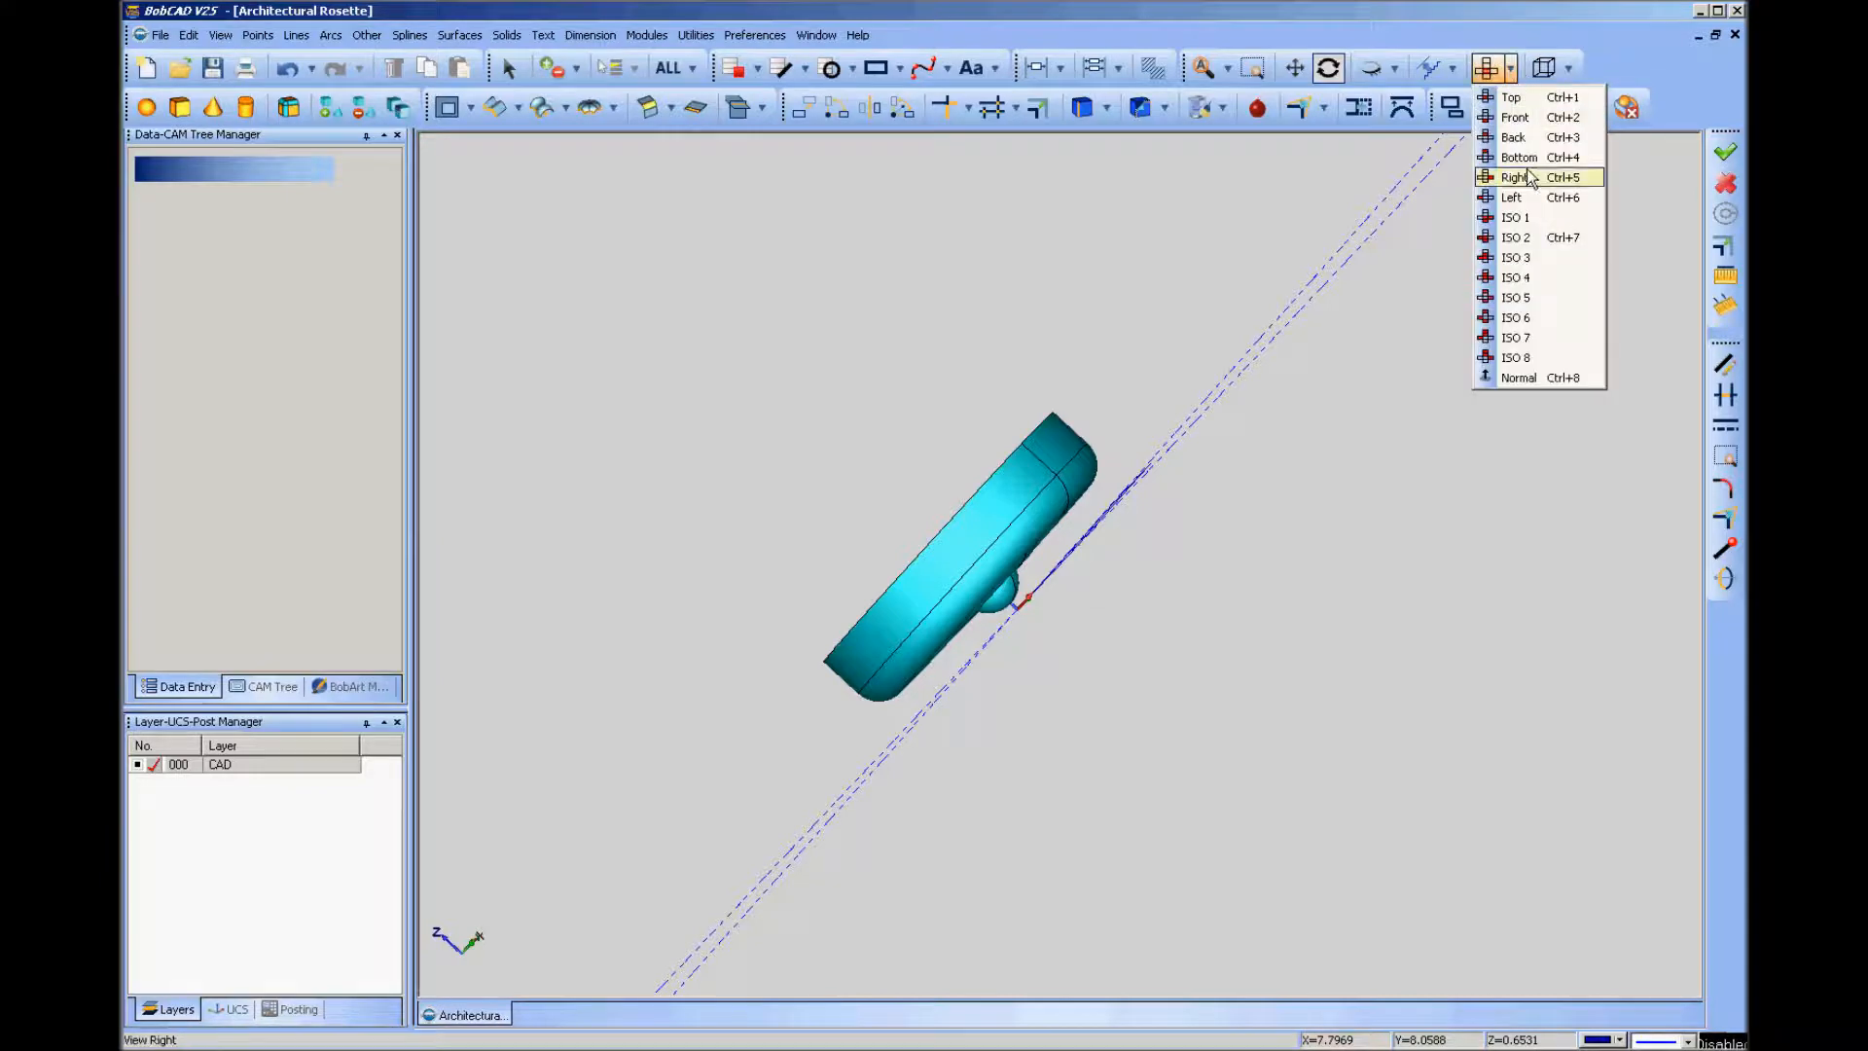
pyautogui.click(1517, 117)
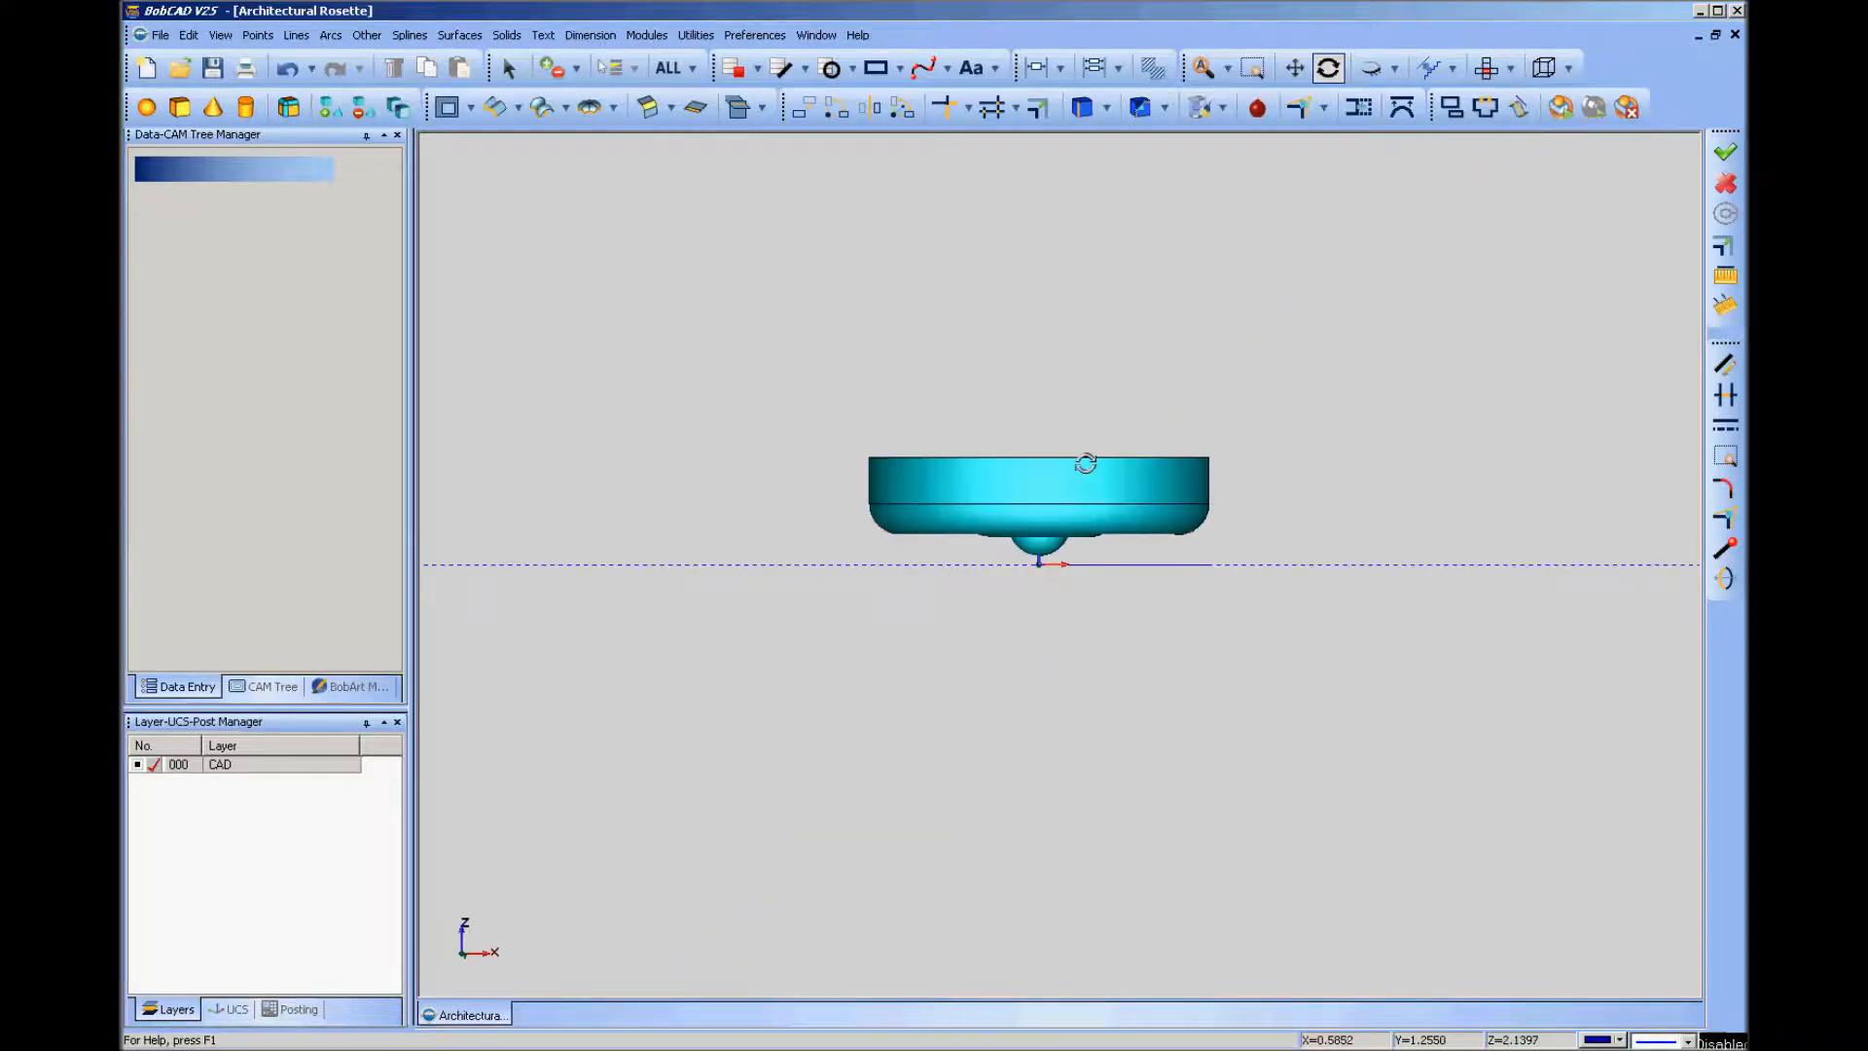
pyautogui.scroll(3, 1086, 462)
pyautogui.press('Escape')
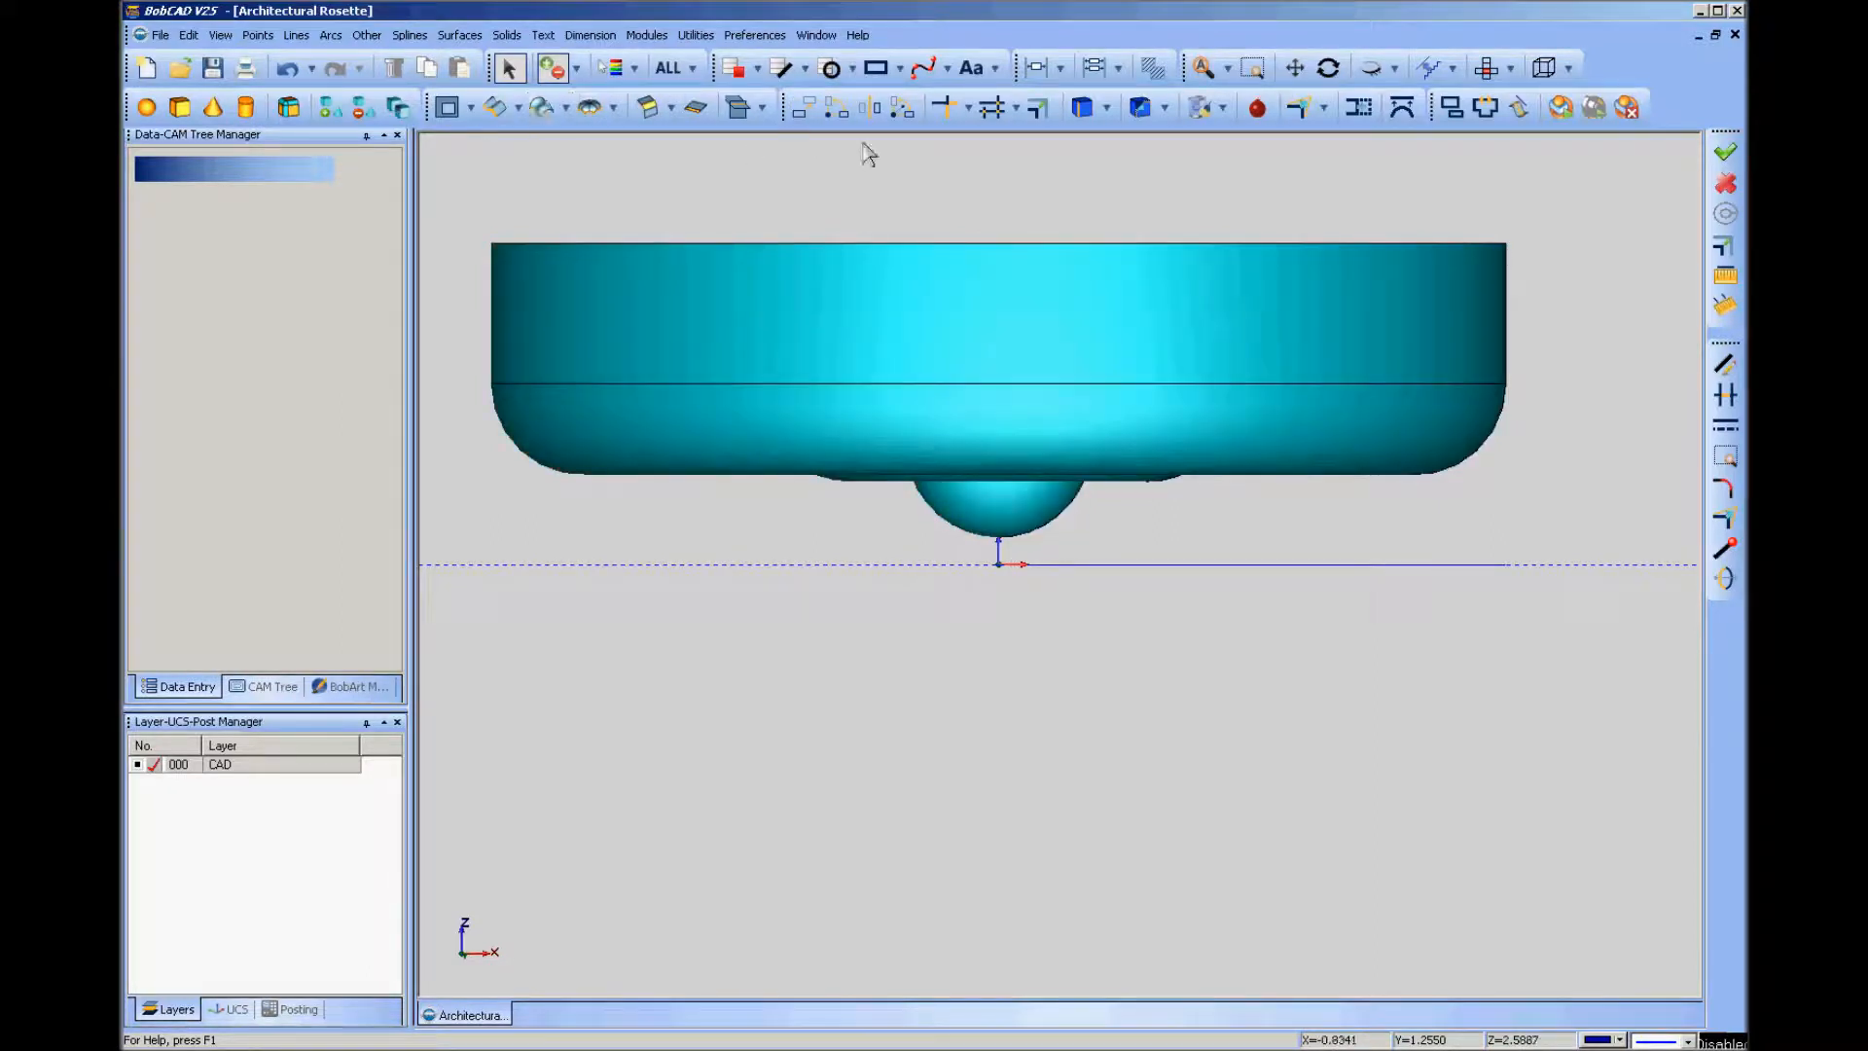
pyautogui.click(803, 107)
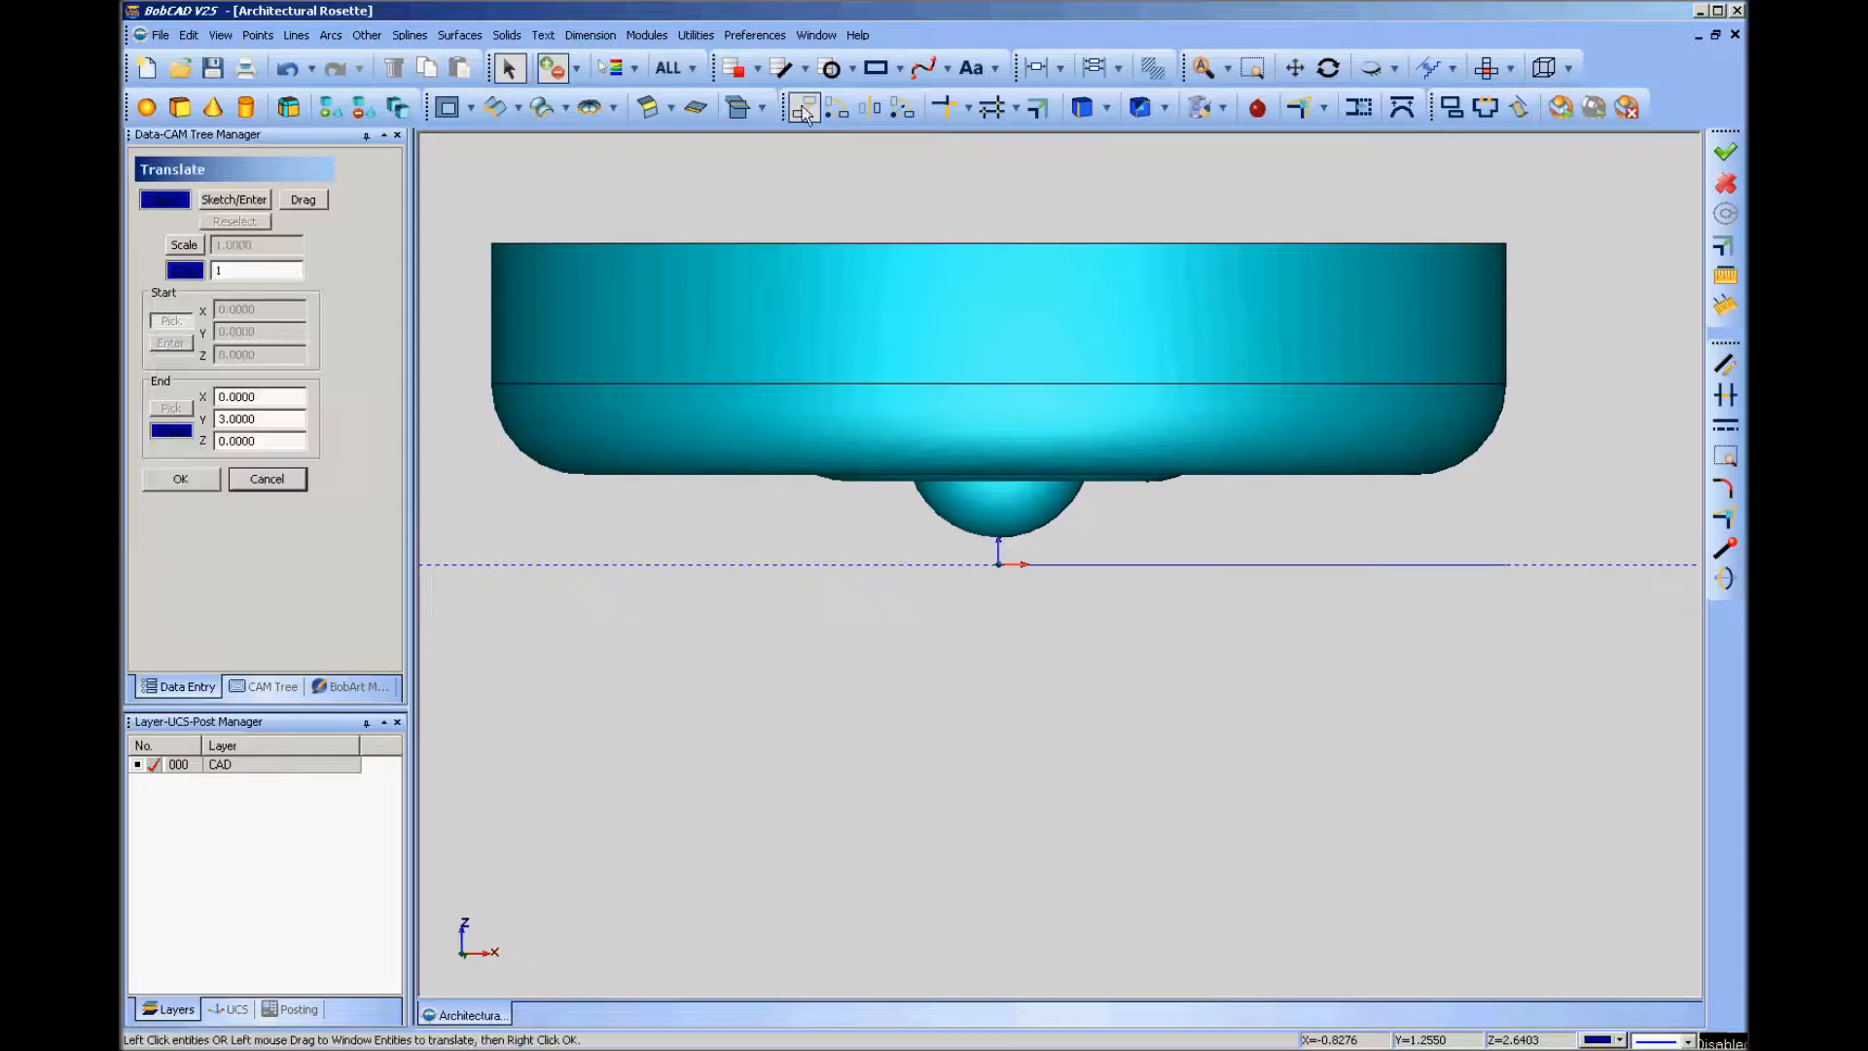
pyautogui.click(198, 272)
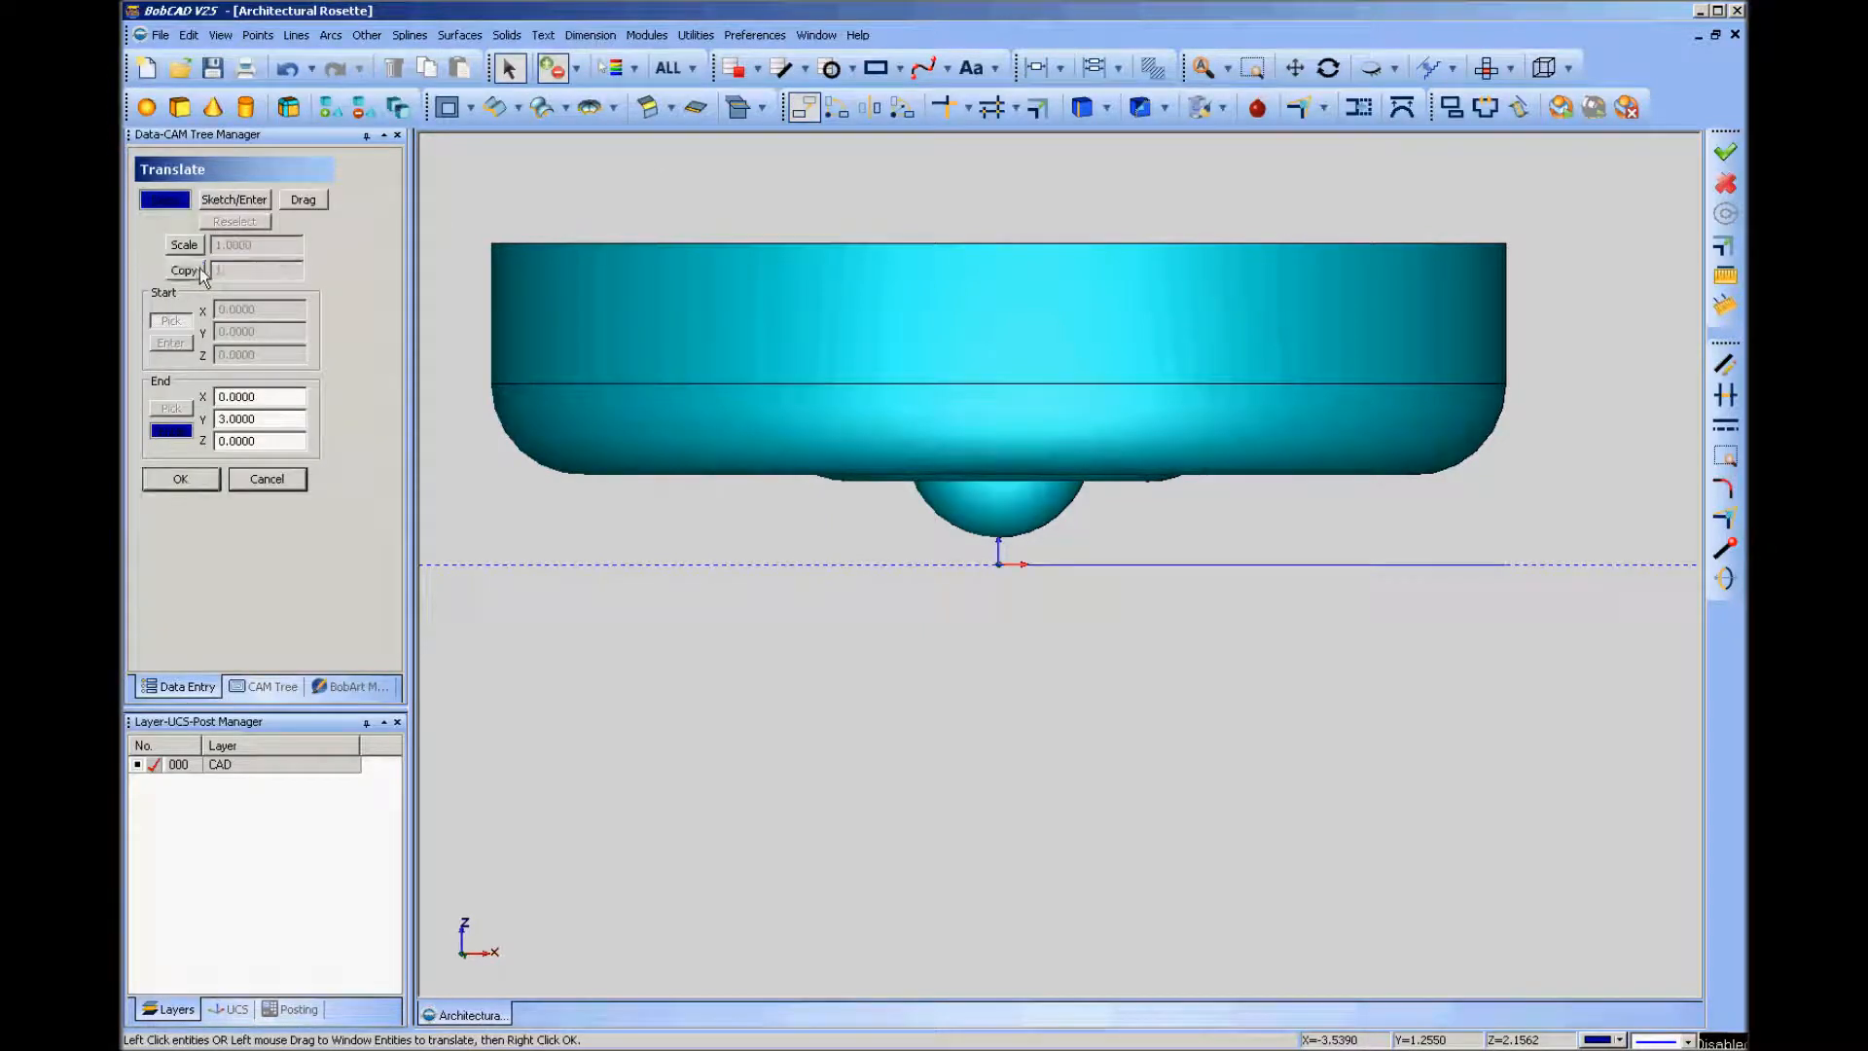
pyautogui.doubleClick(266, 420)
pyautogui.press('BackSpace')
pyautogui.doubleClick(255, 440)
pyautogui.press('BackSpace')
# Translate the rosette surface downward along Z by the entered offset and close the command.
pyautogui.click(1118, 354)
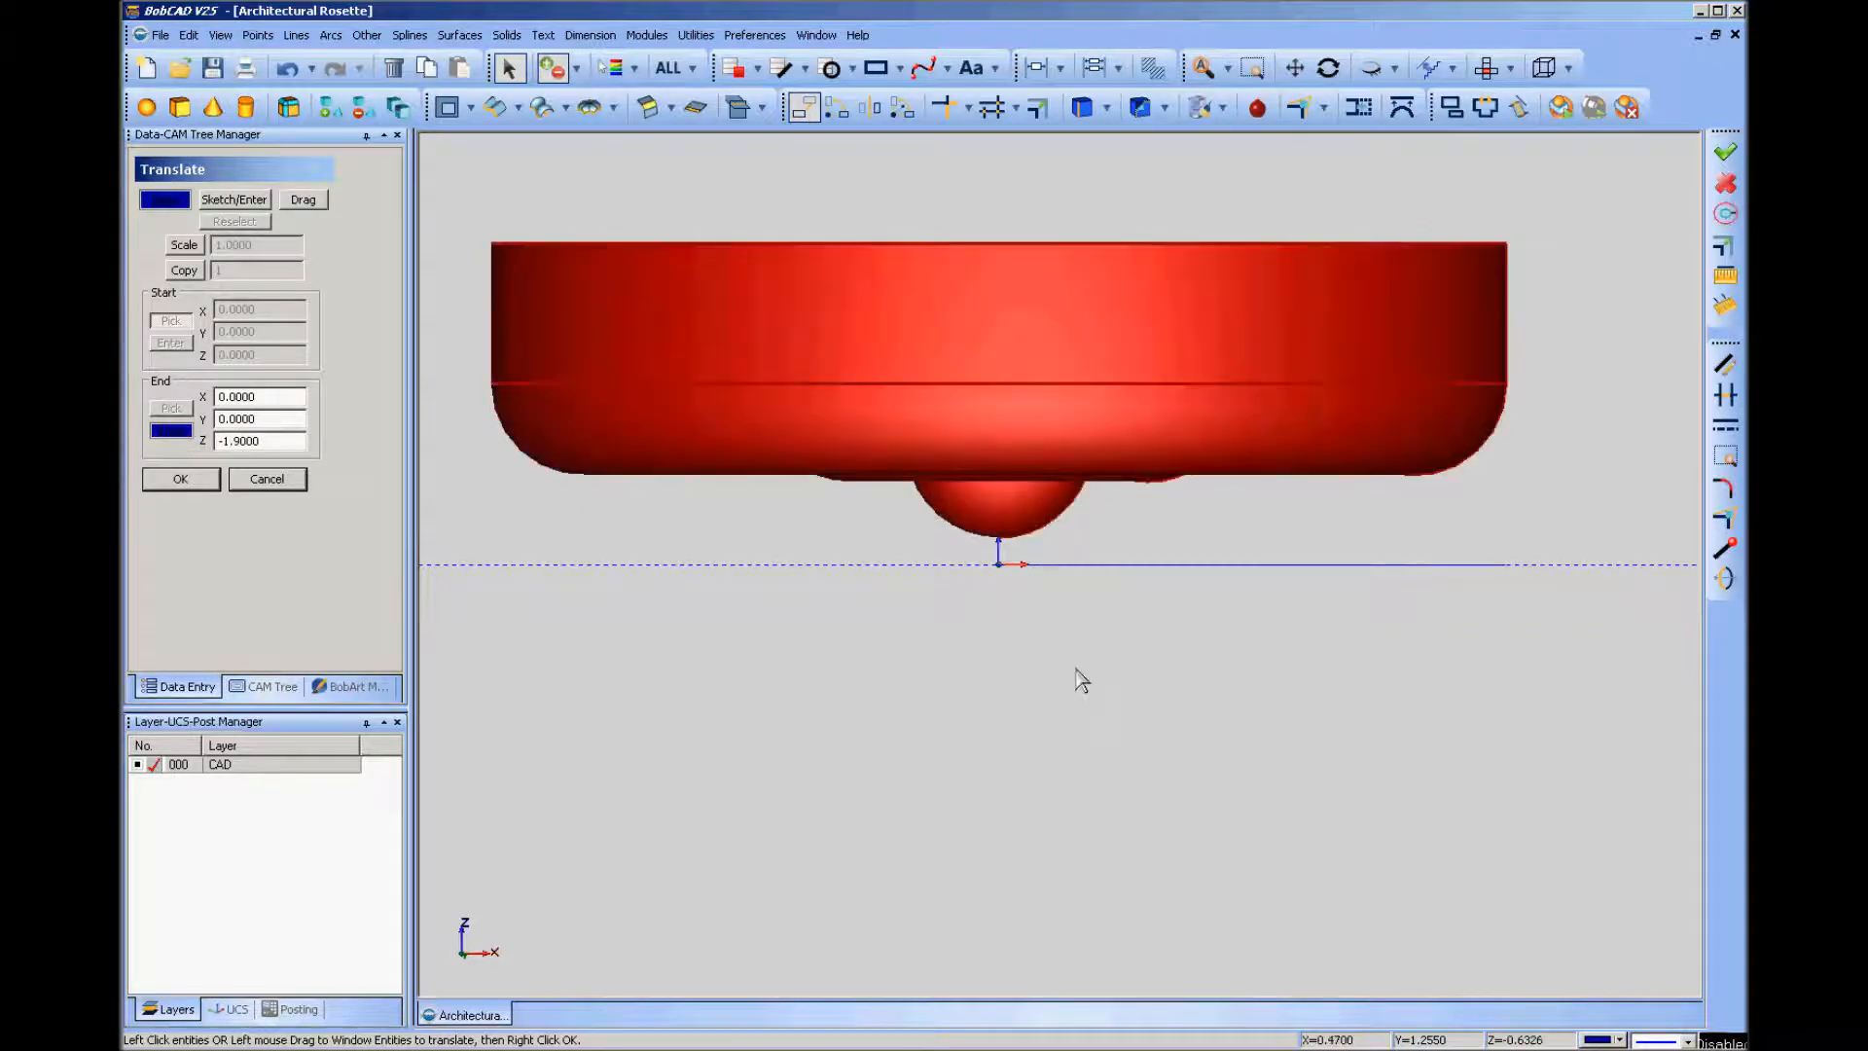
pyautogui.rightClick(1082, 671)
pyautogui.click(1182, 683)
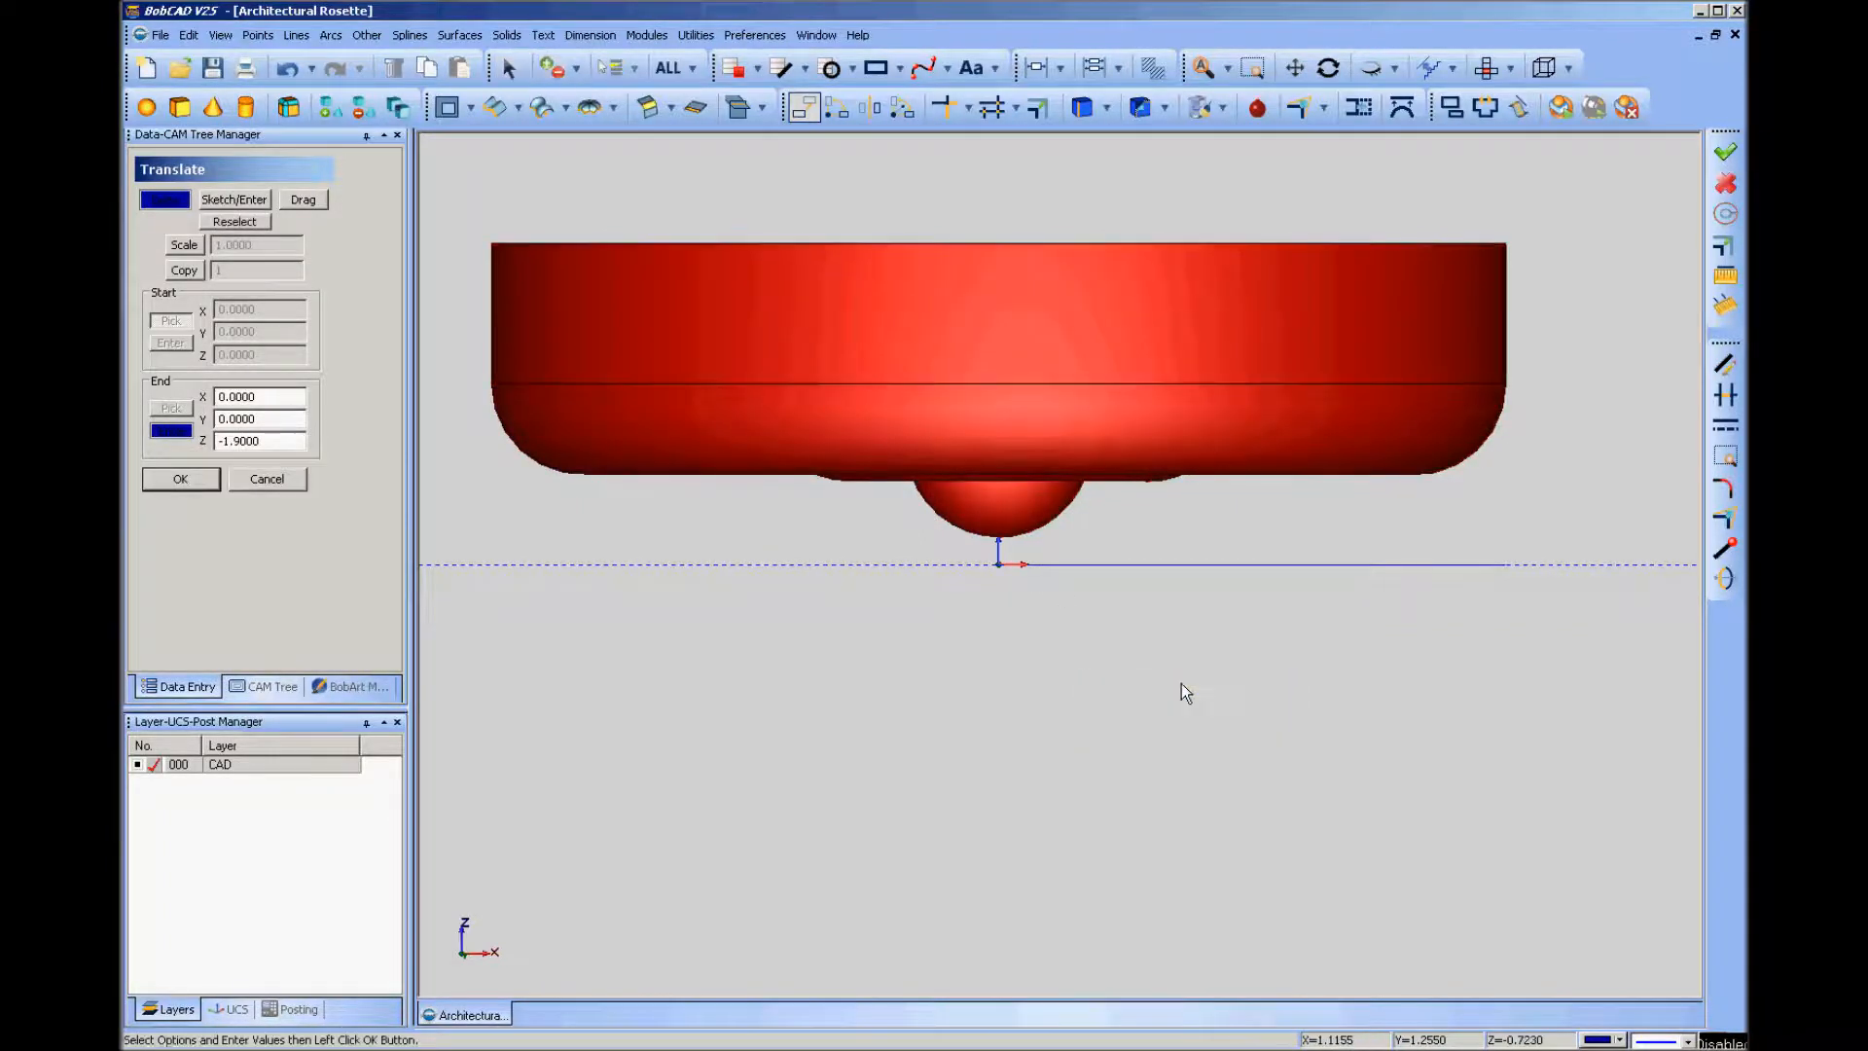
pyautogui.click(181, 479)
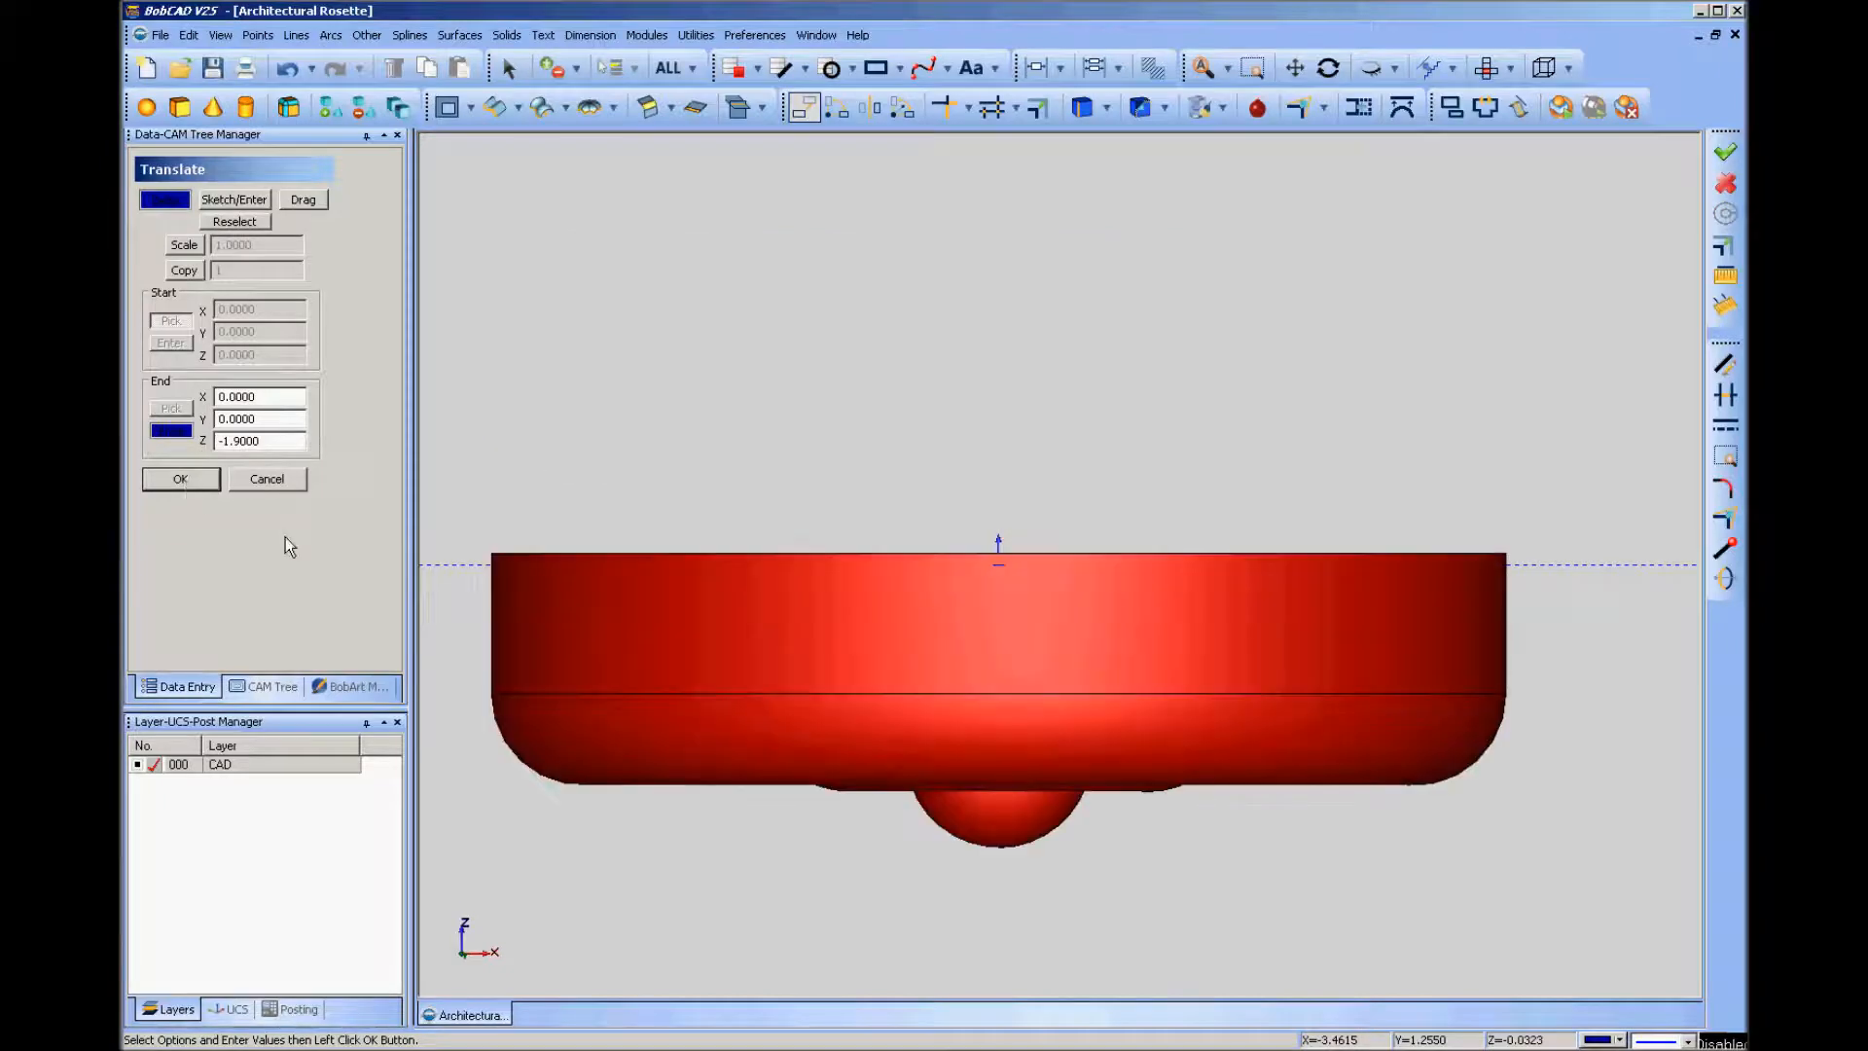
pyautogui.click(265, 479)
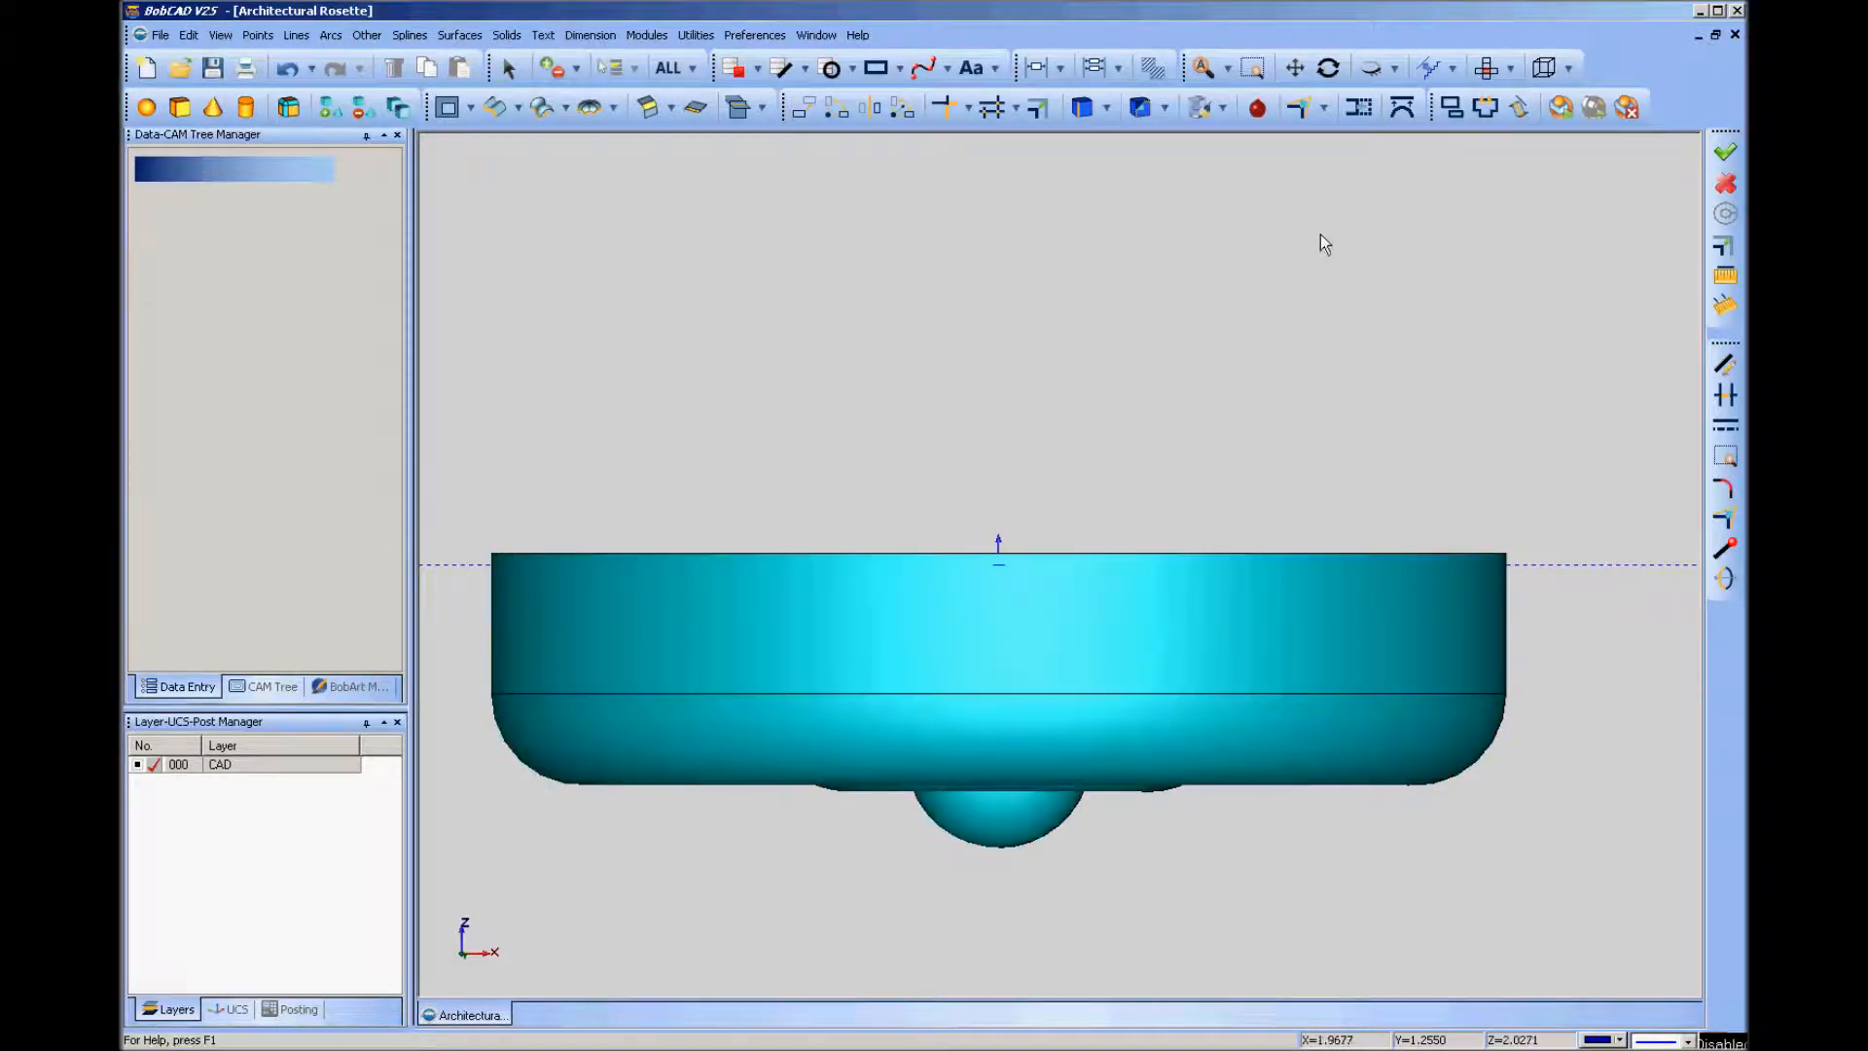
# Set up a Cube primitive around the rosette with a length of 7 and a width of 7.
pyautogui.click(1489, 68)
pyautogui.scroll(-4, 1358, 273)
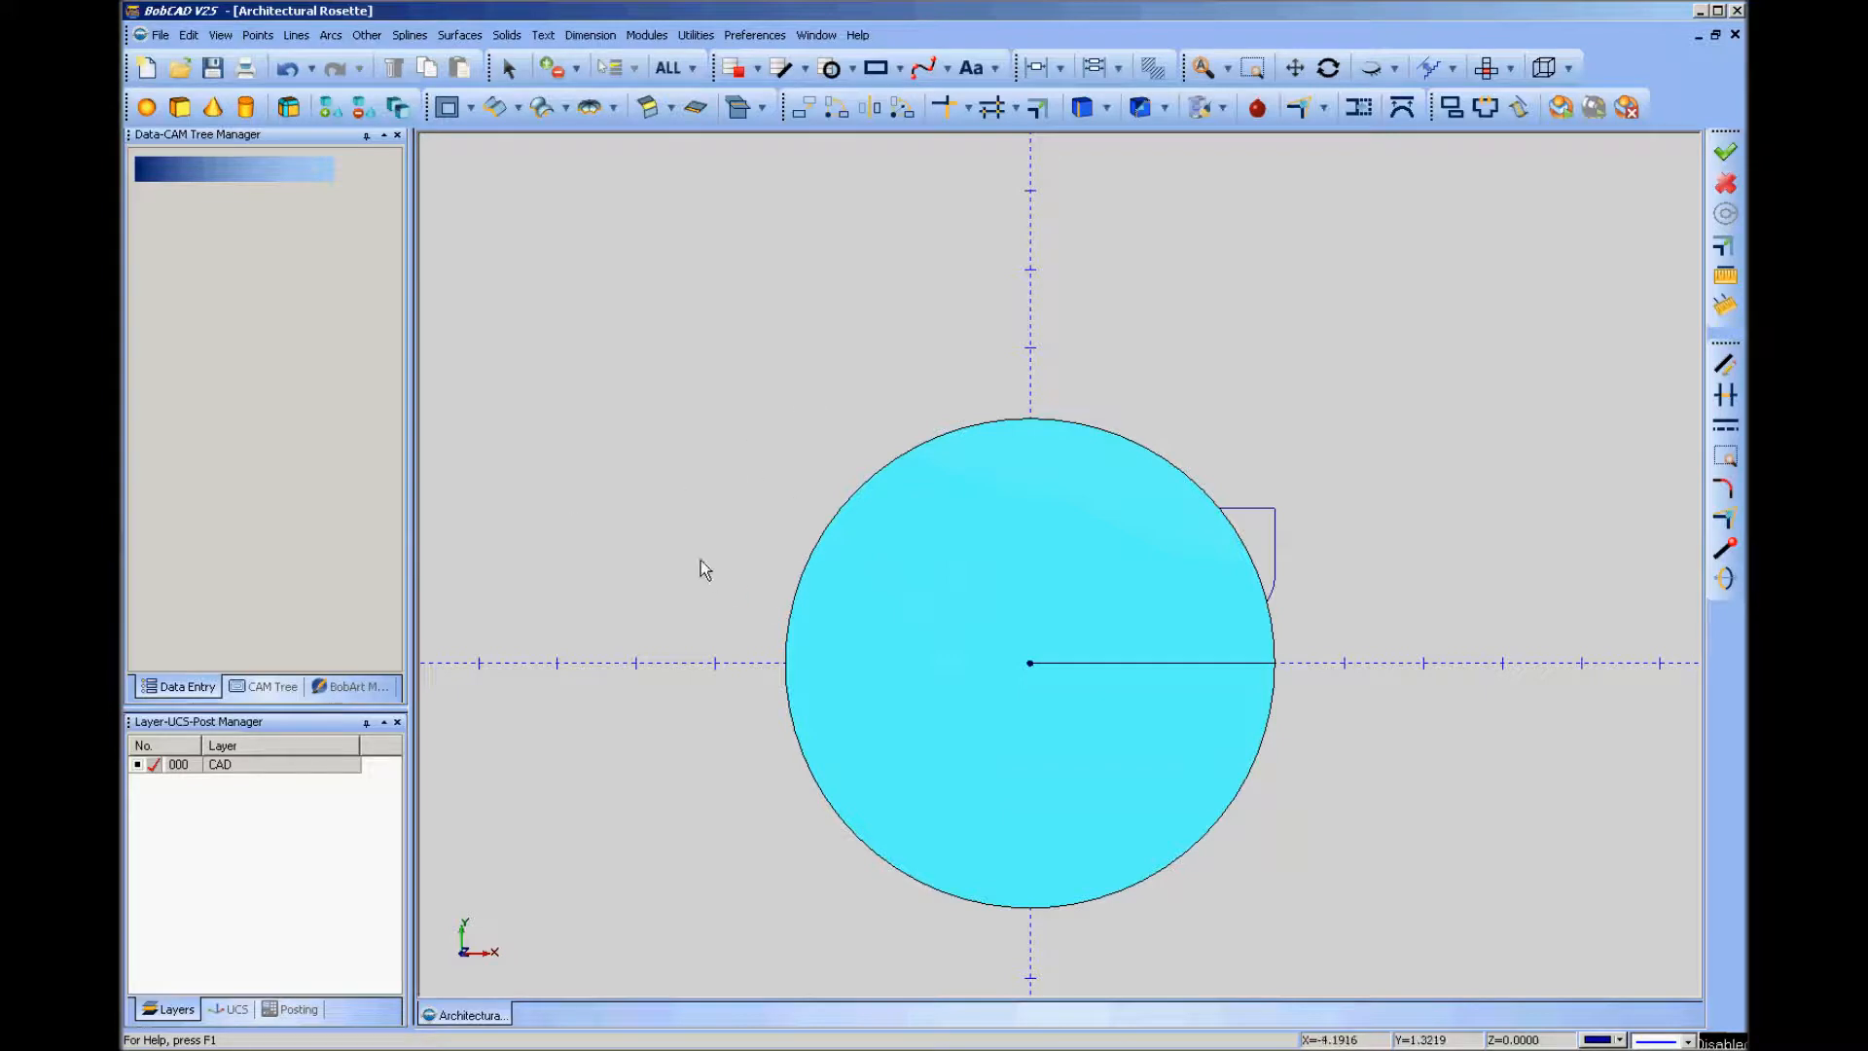
pyautogui.click(179, 108)
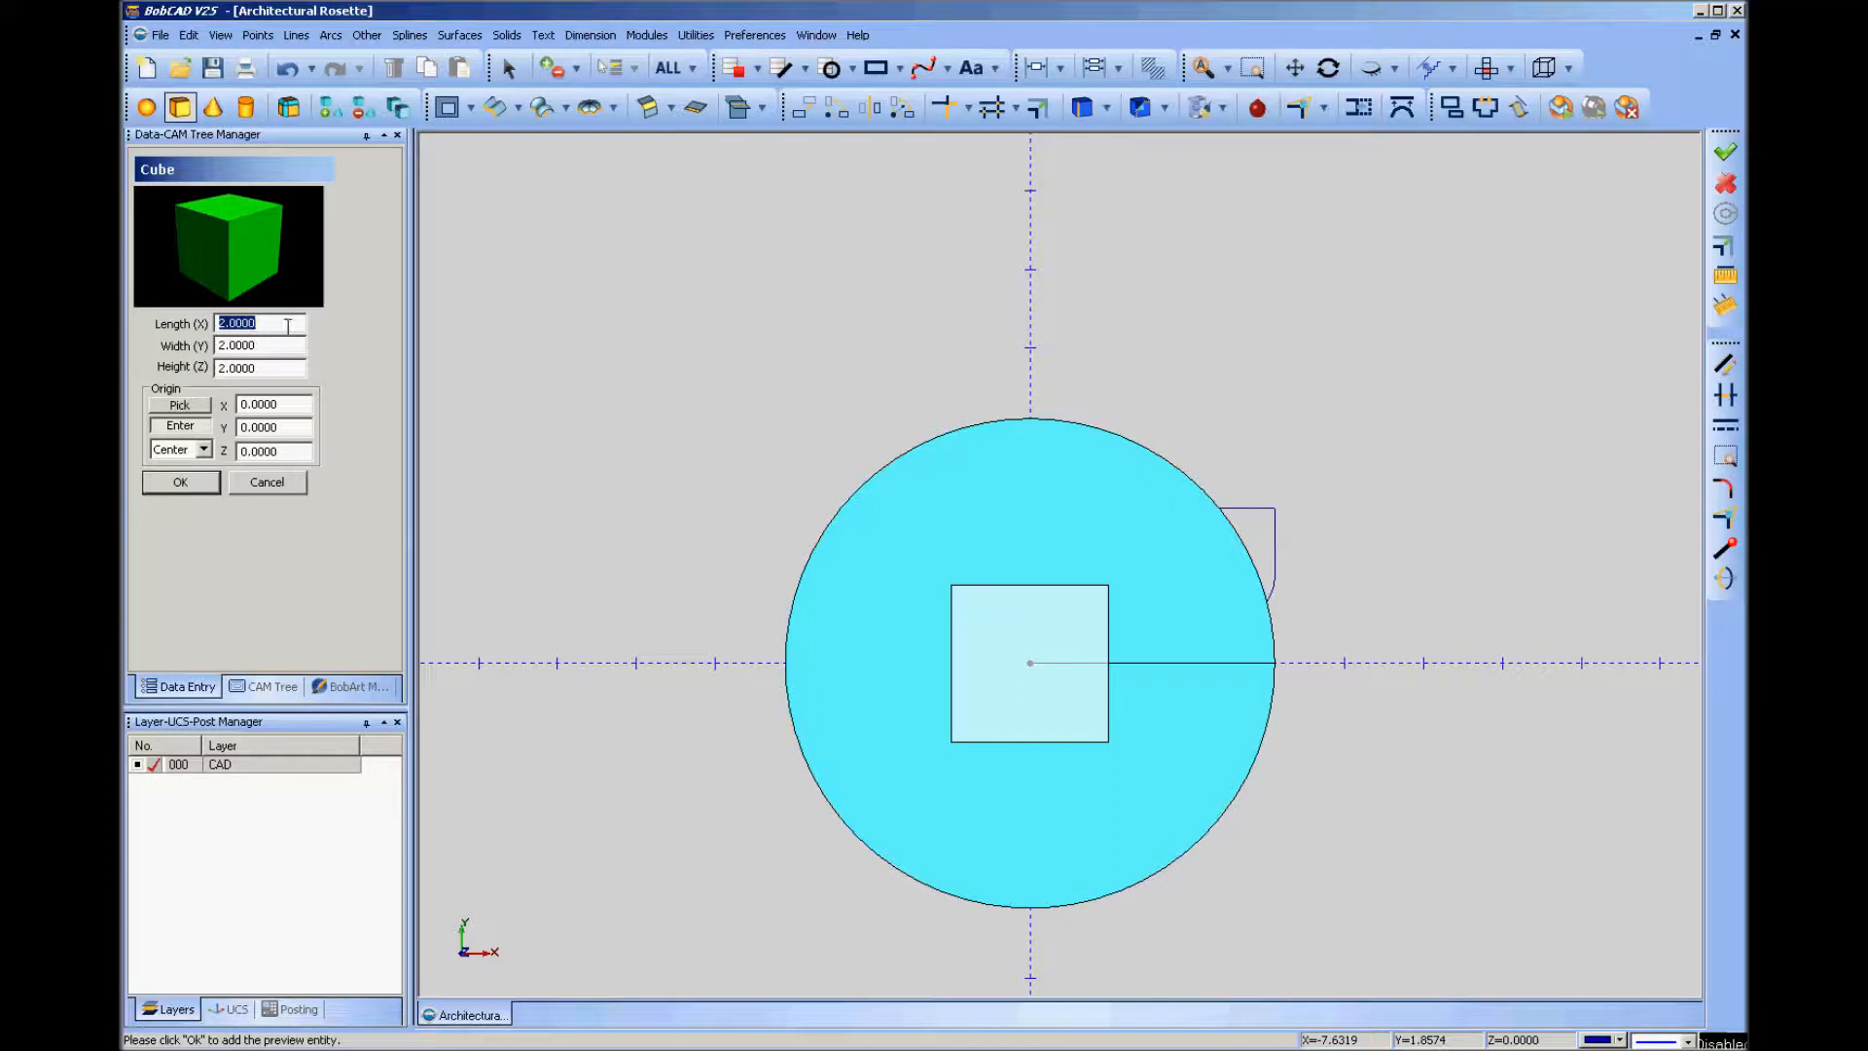
pyautogui.press('BackSpace')
pyautogui.write('5')
pyautogui.press('Tab')
pyautogui.moveTo(261, 323); pyautogui.dragTo(157, 324)
pyautogui.press('BackSpace')
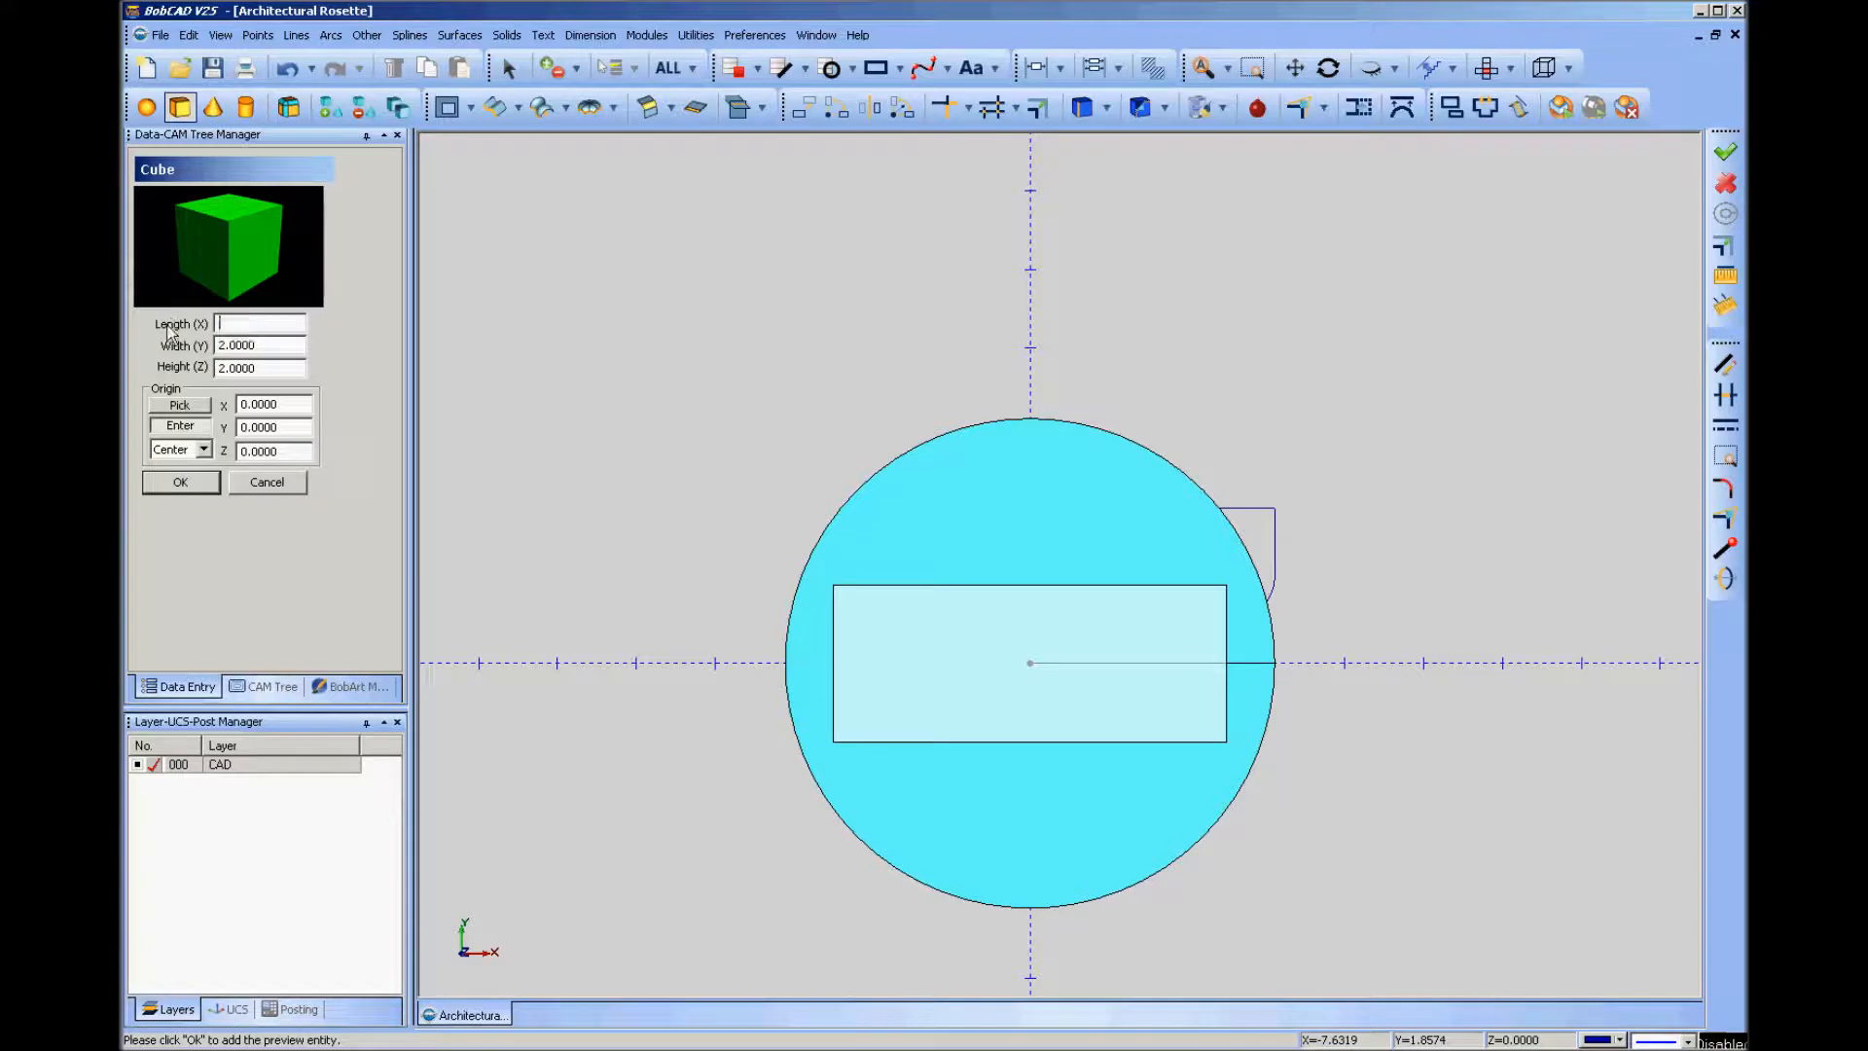
pyautogui.write('7')
pyautogui.press('Tab')
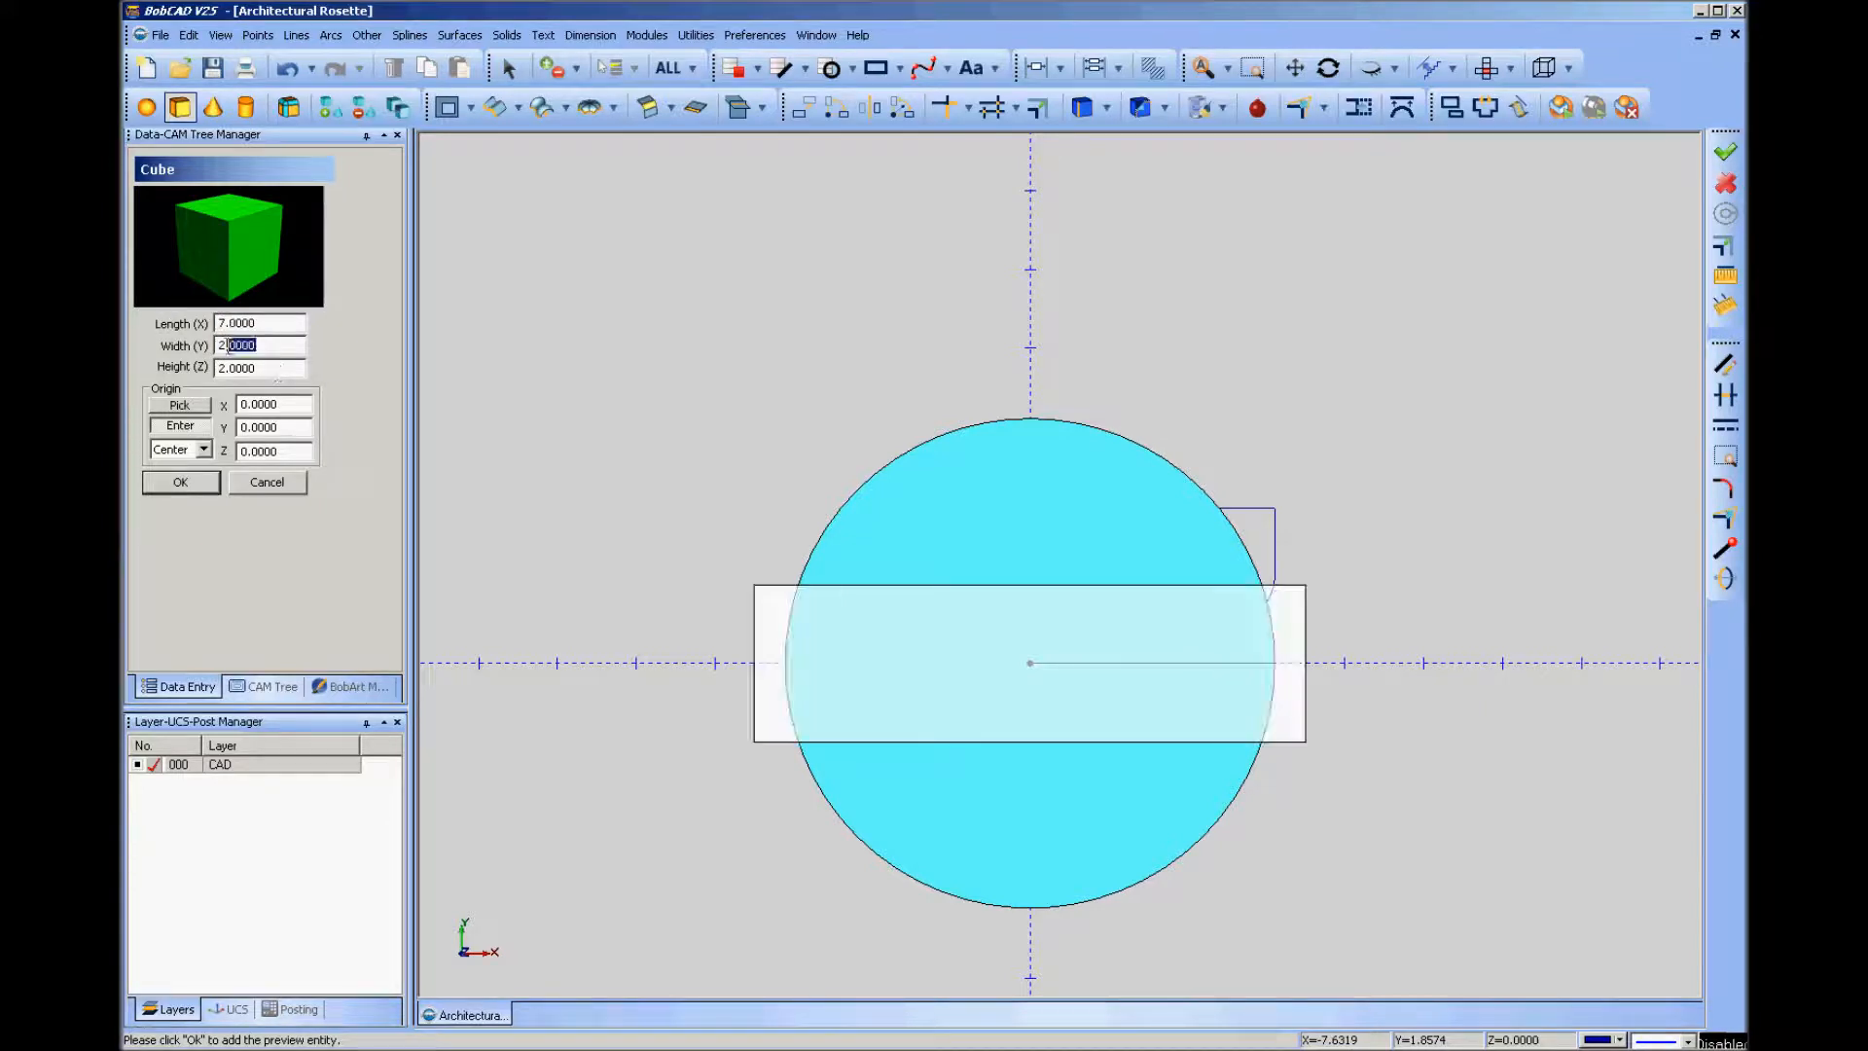
pyautogui.press('BackSpace')
pyautogui.click(265, 368)
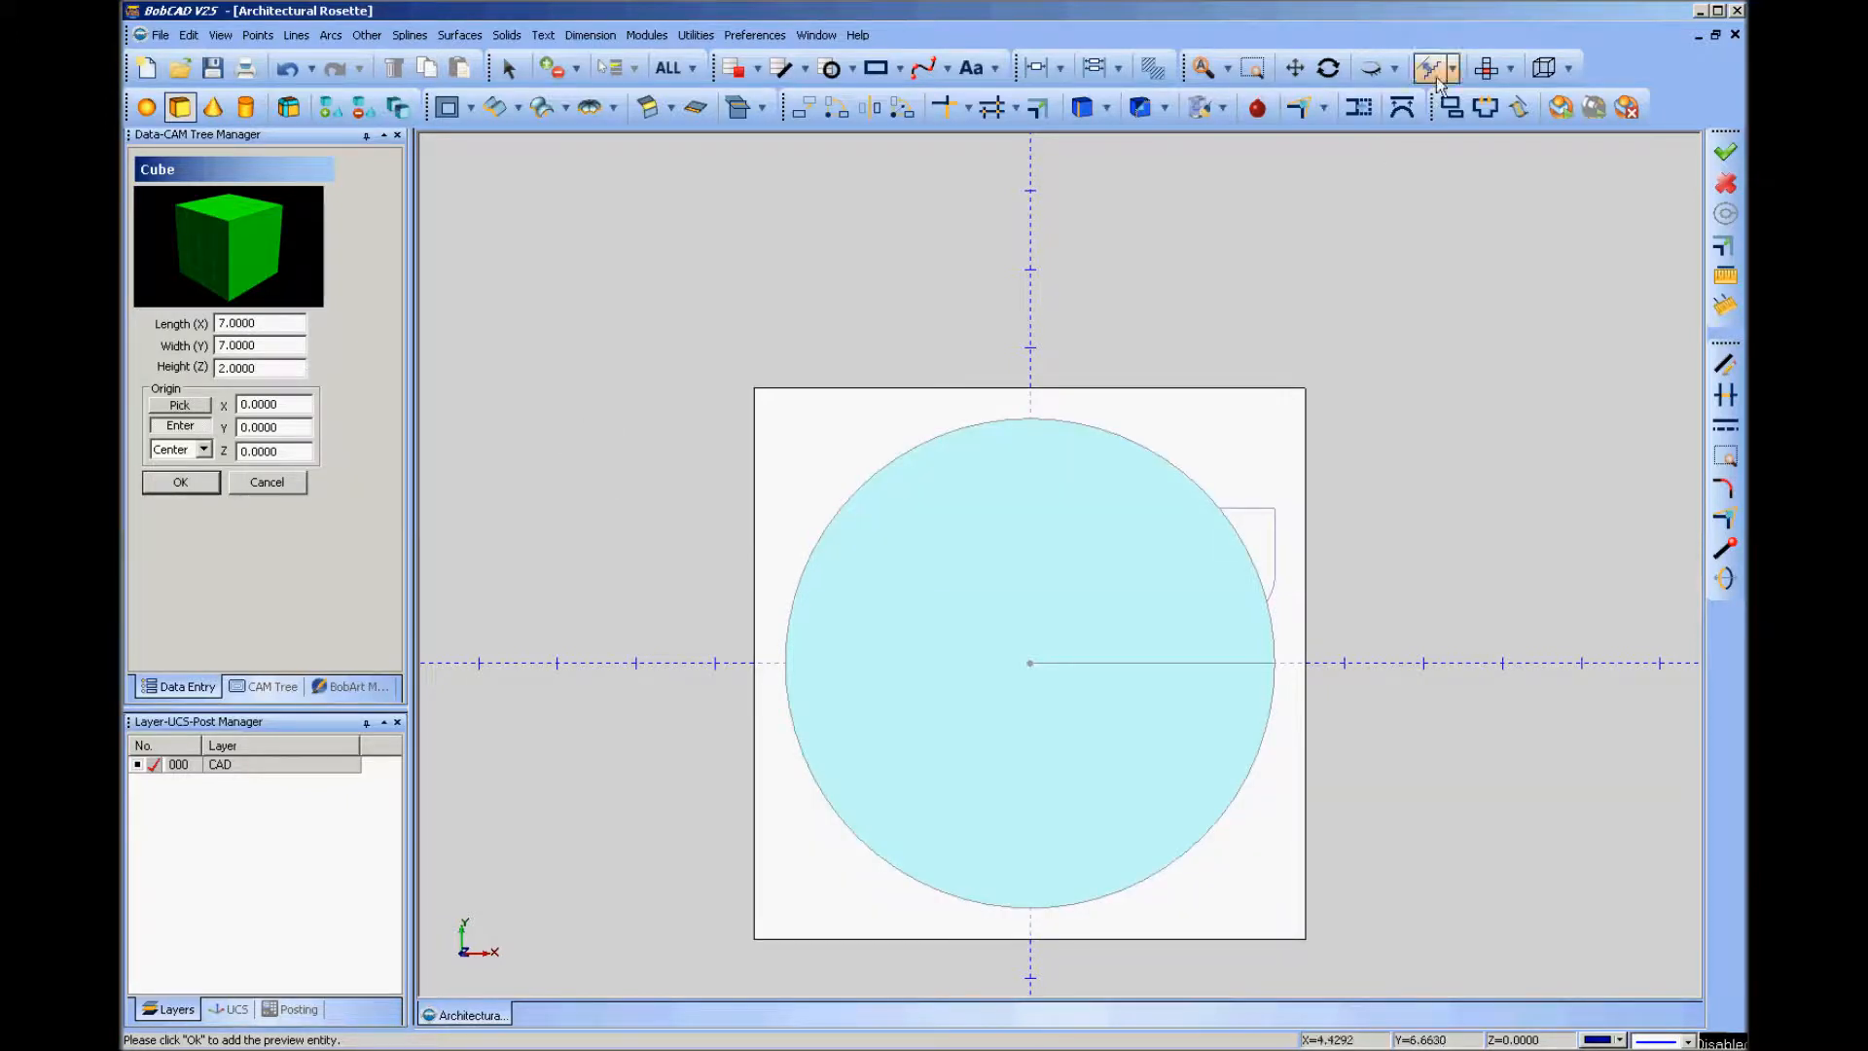
# Set the cube's centre origin to -1 in Z, create the 2-high block around the rosette, and close the command.
pyautogui.click(1510, 68)
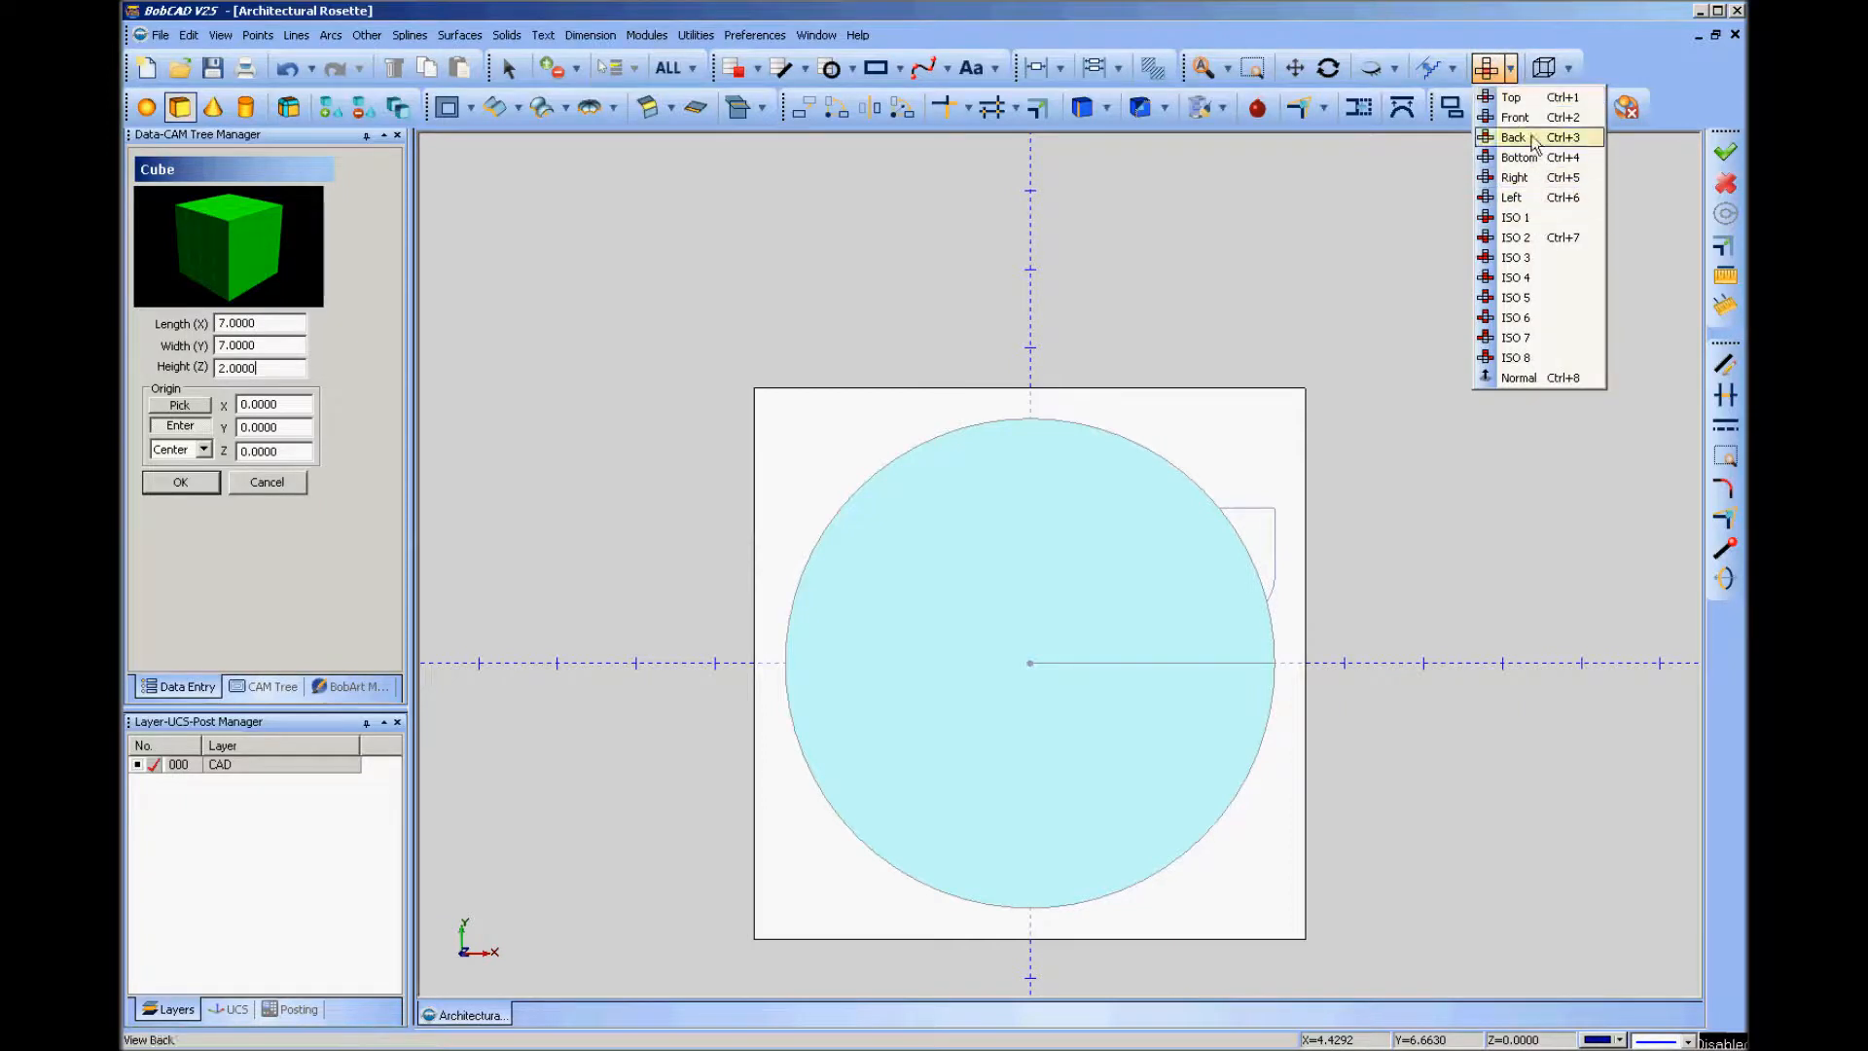
pyautogui.click(1533, 141)
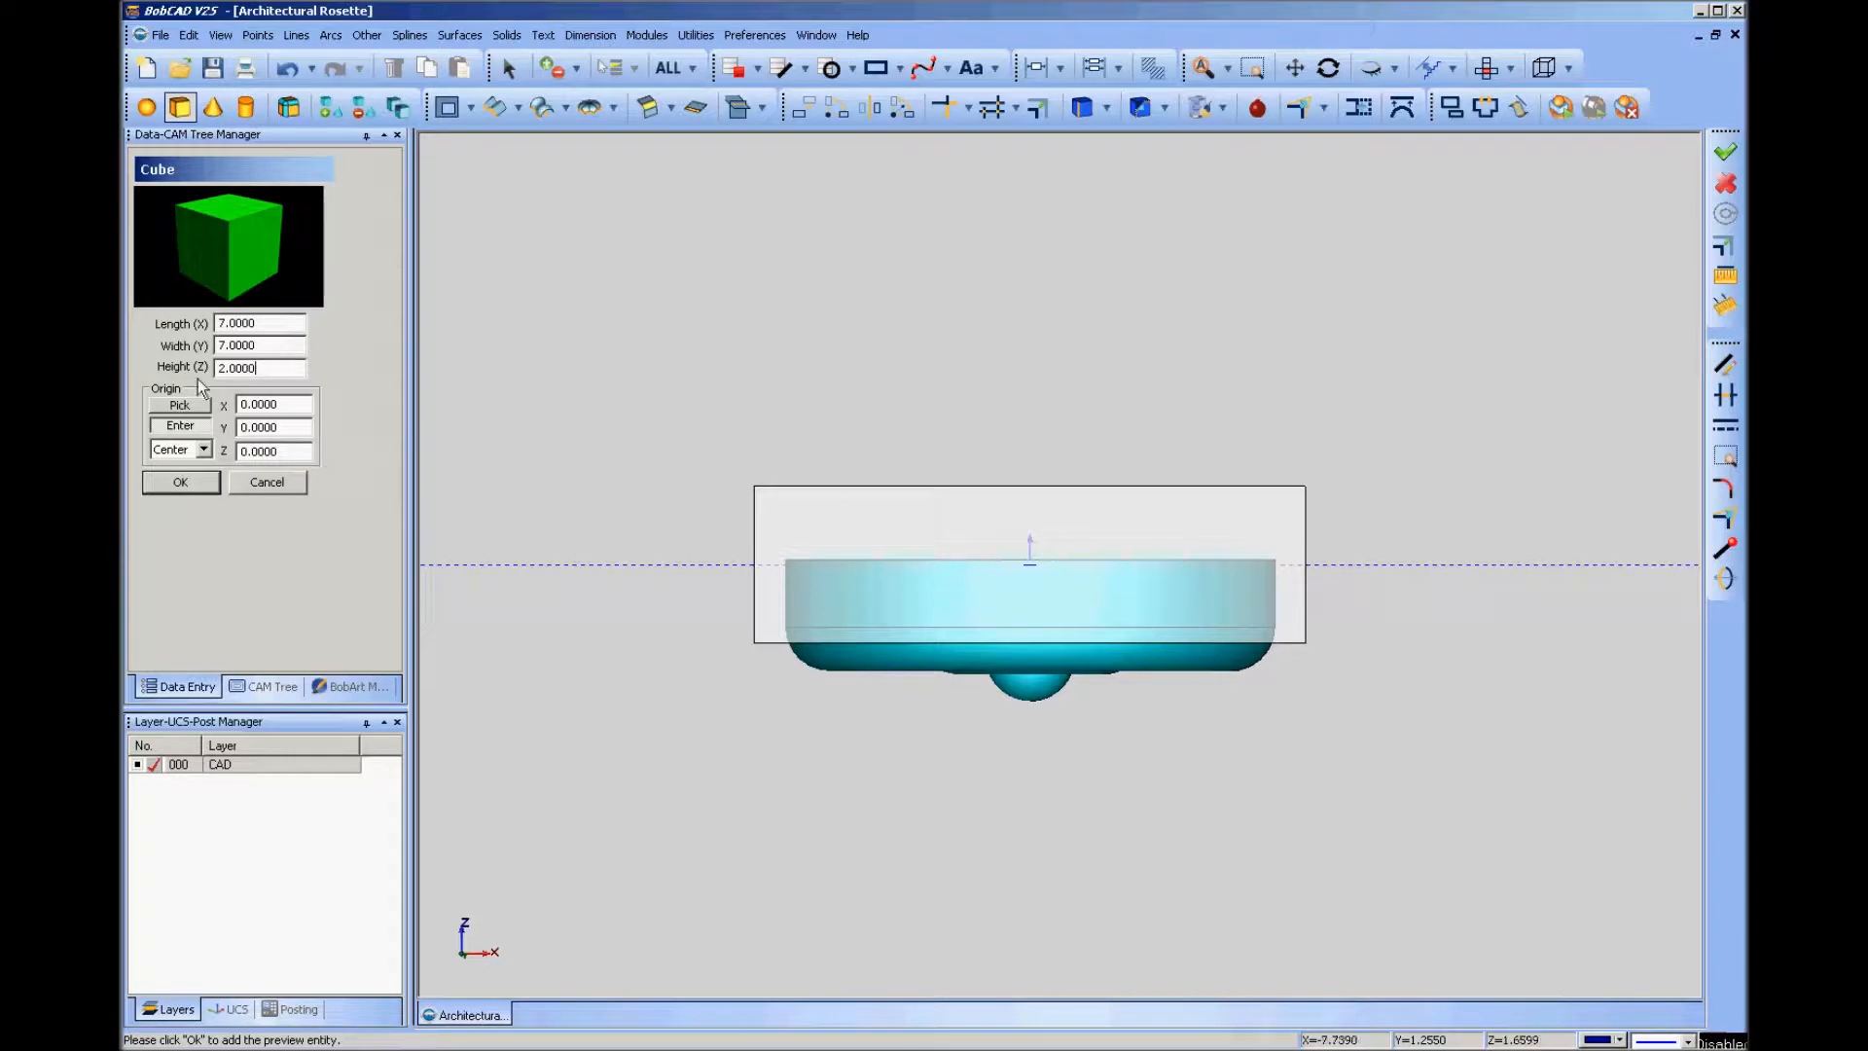
pyautogui.moveTo(287, 457); pyautogui.dragTo(222, 457)
pyautogui.press('BackSpace')
pyautogui.click(283, 369)
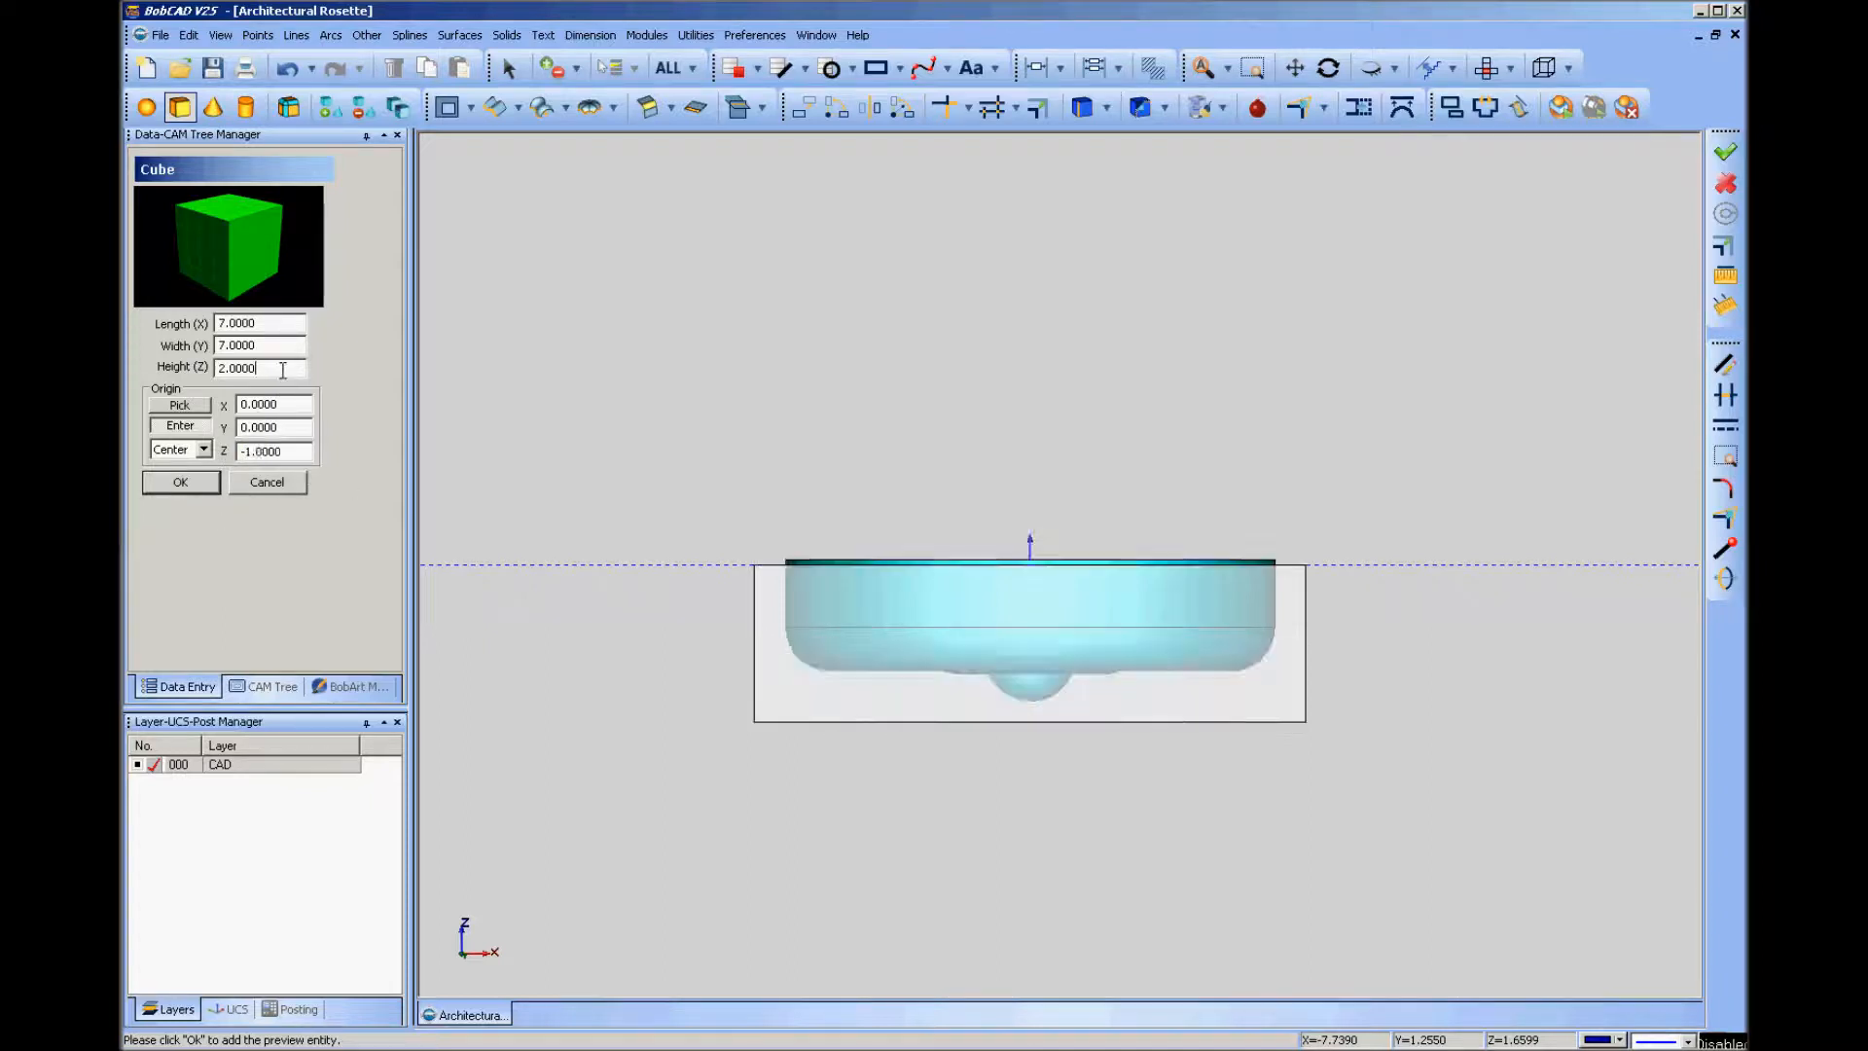
pyautogui.click(175, 485)
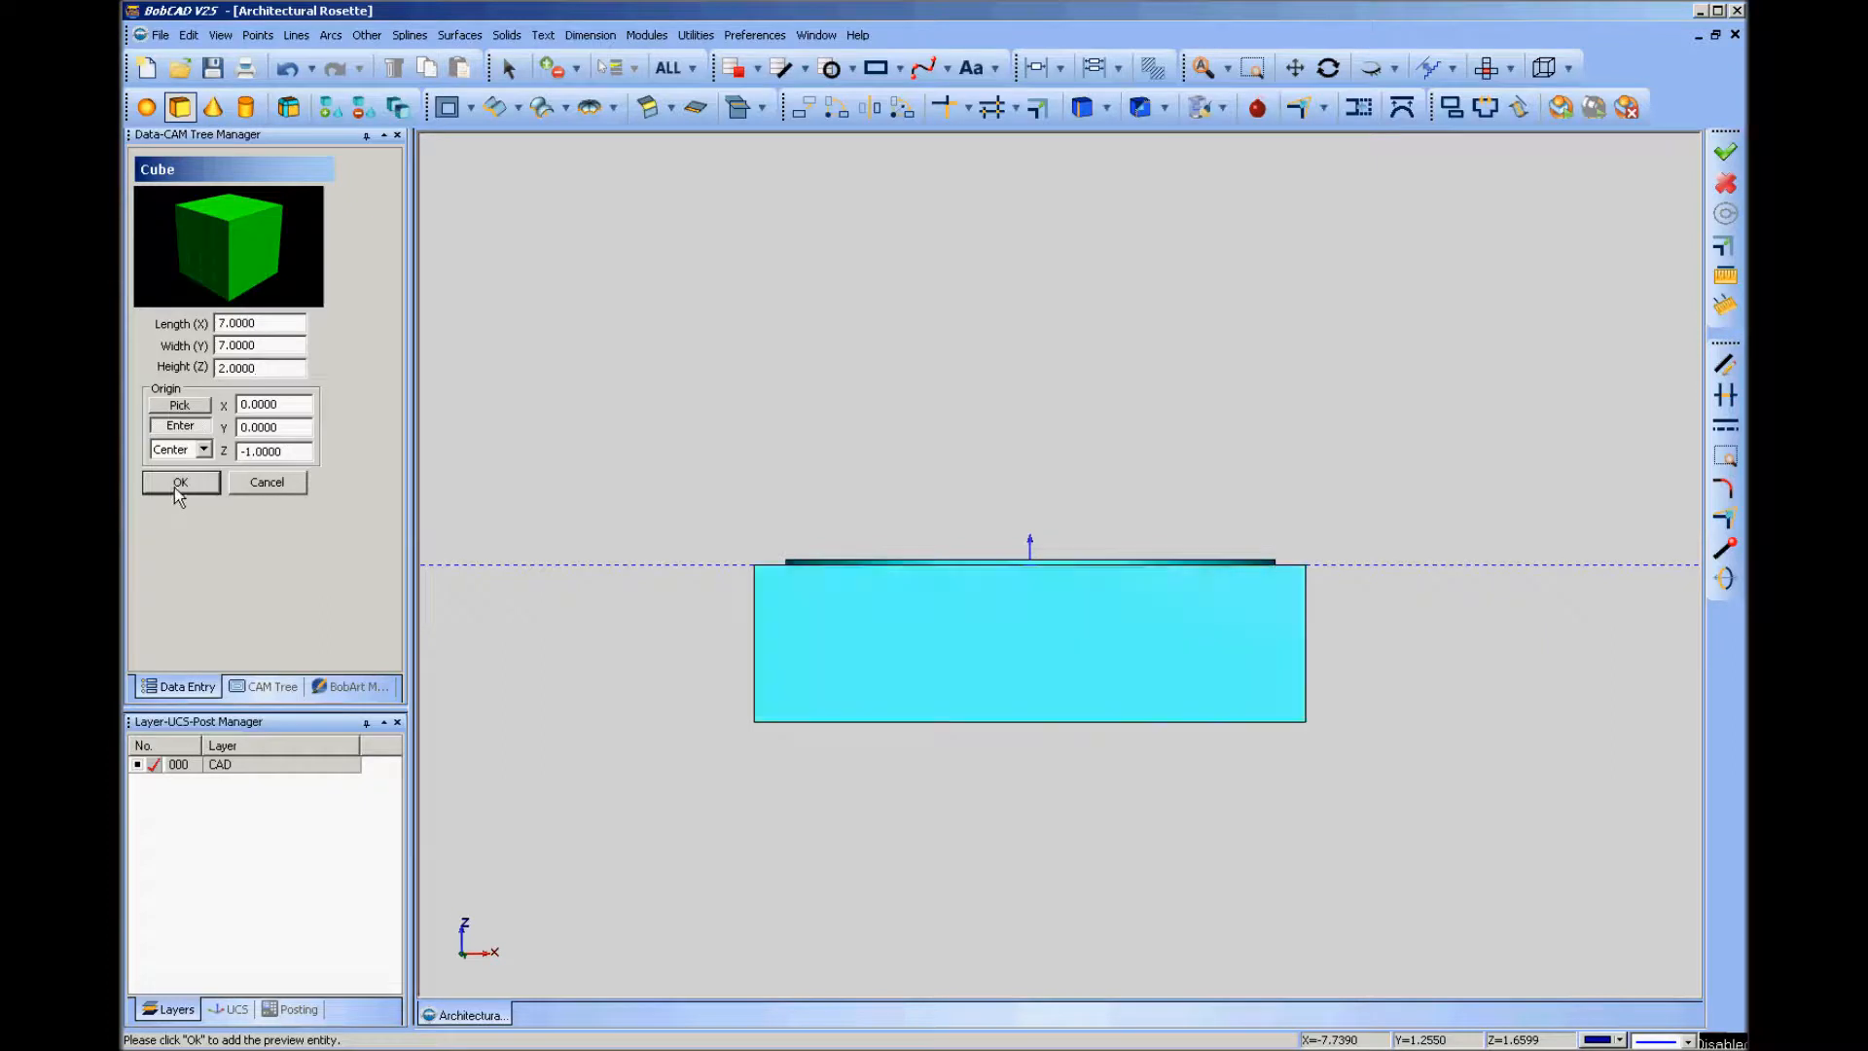
pyautogui.click(253, 484)
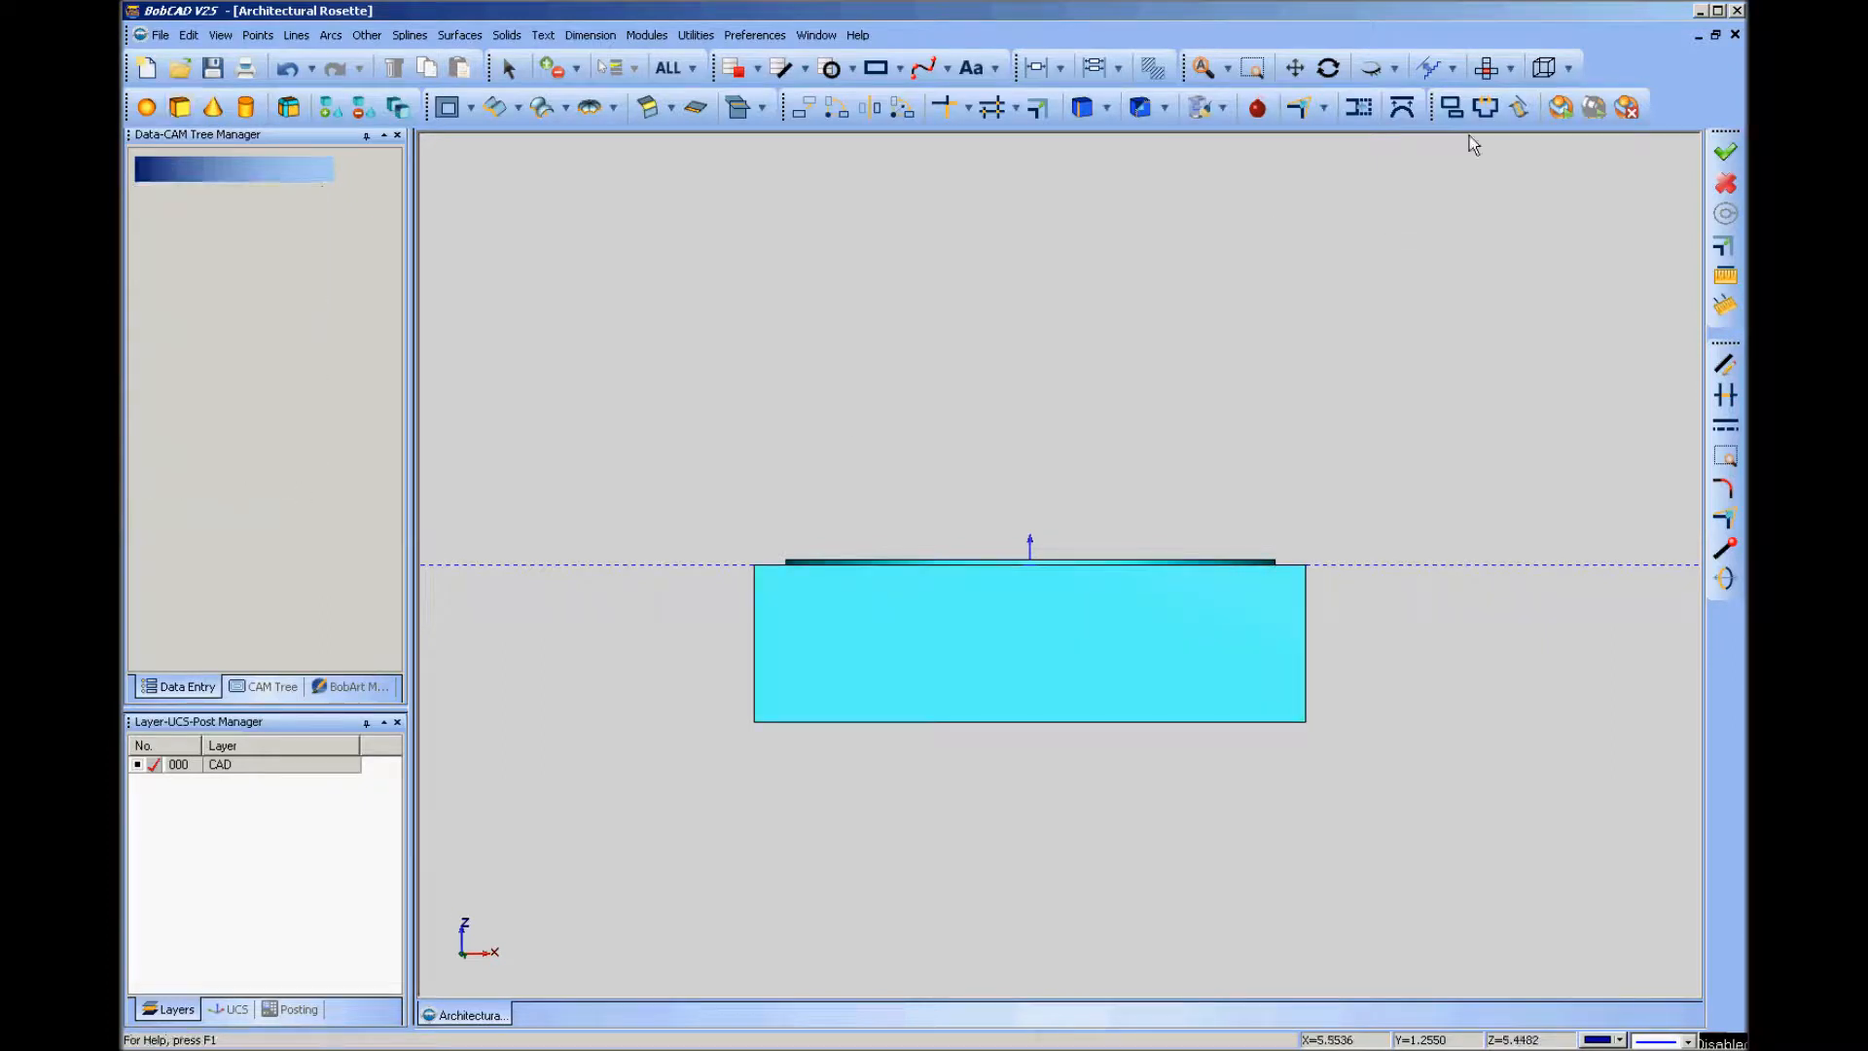
# Subtract the revolved rosette body from the block with a solid Boolean Subtract, and close the command.
pyautogui.click(1511, 68)
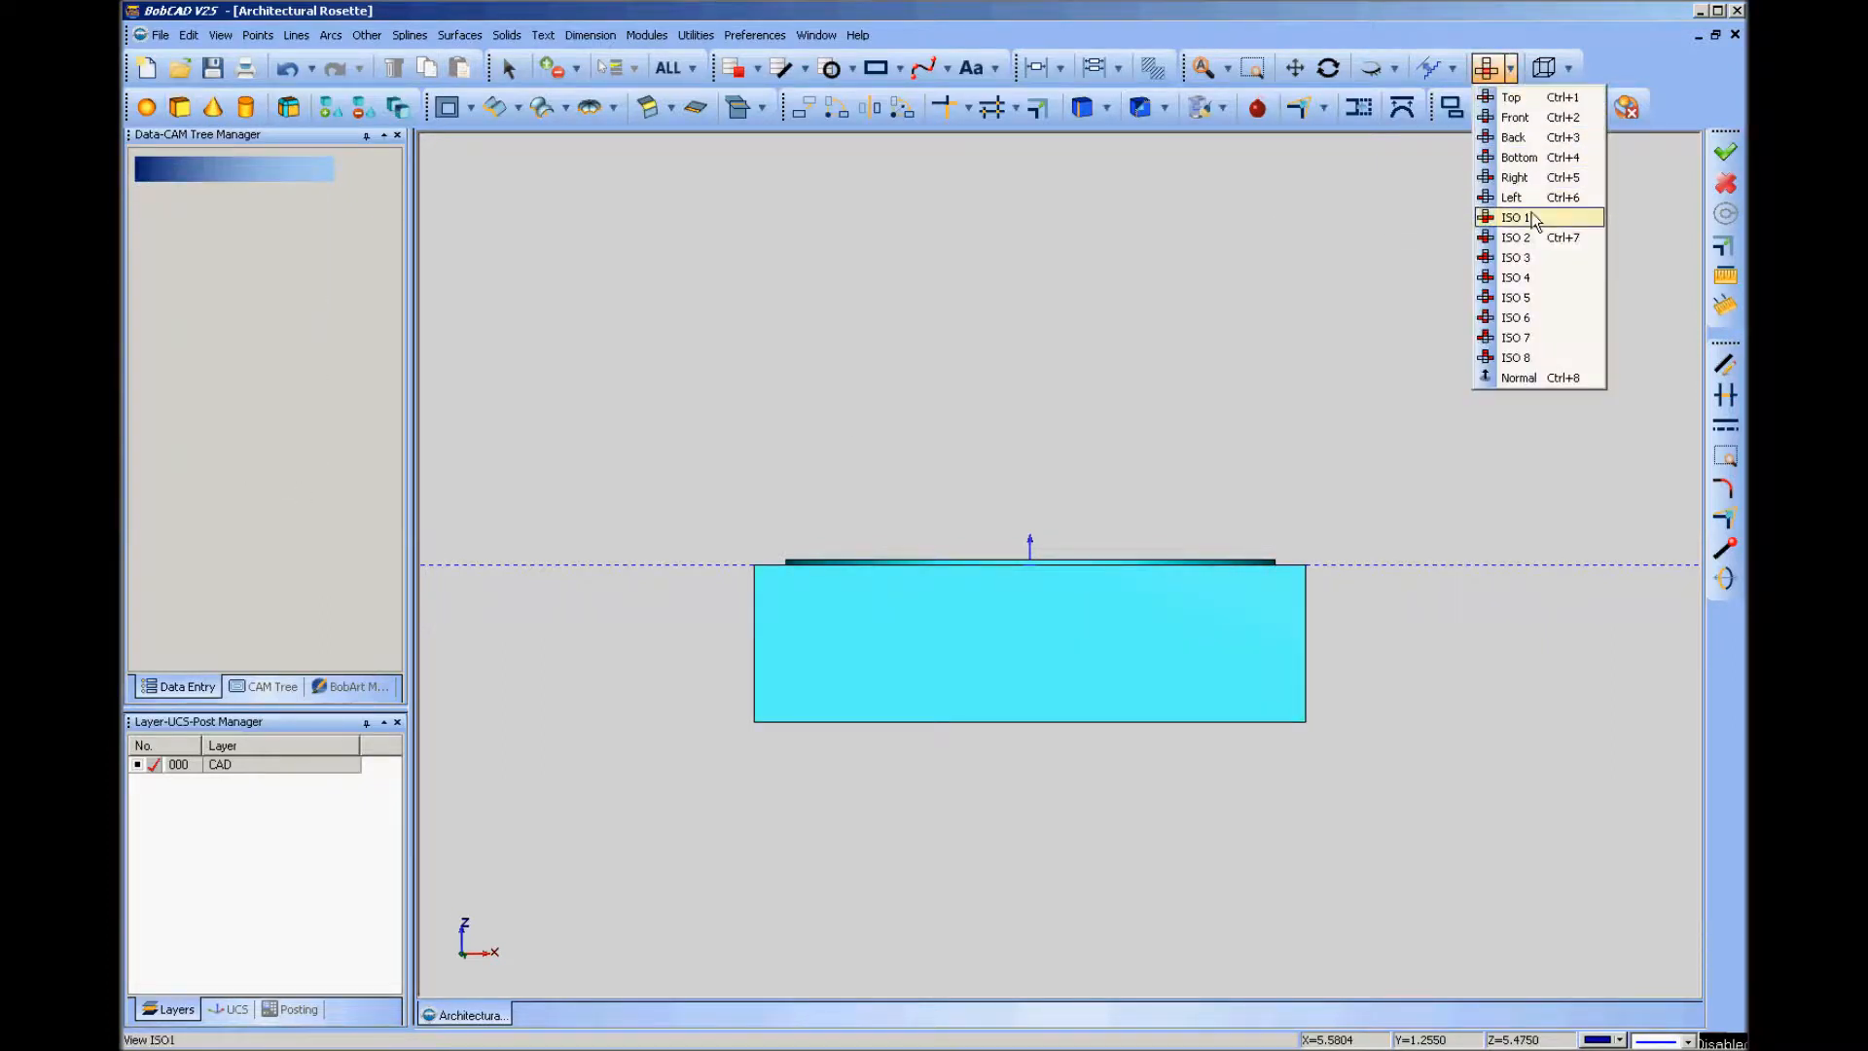
pyautogui.click(1518, 237)
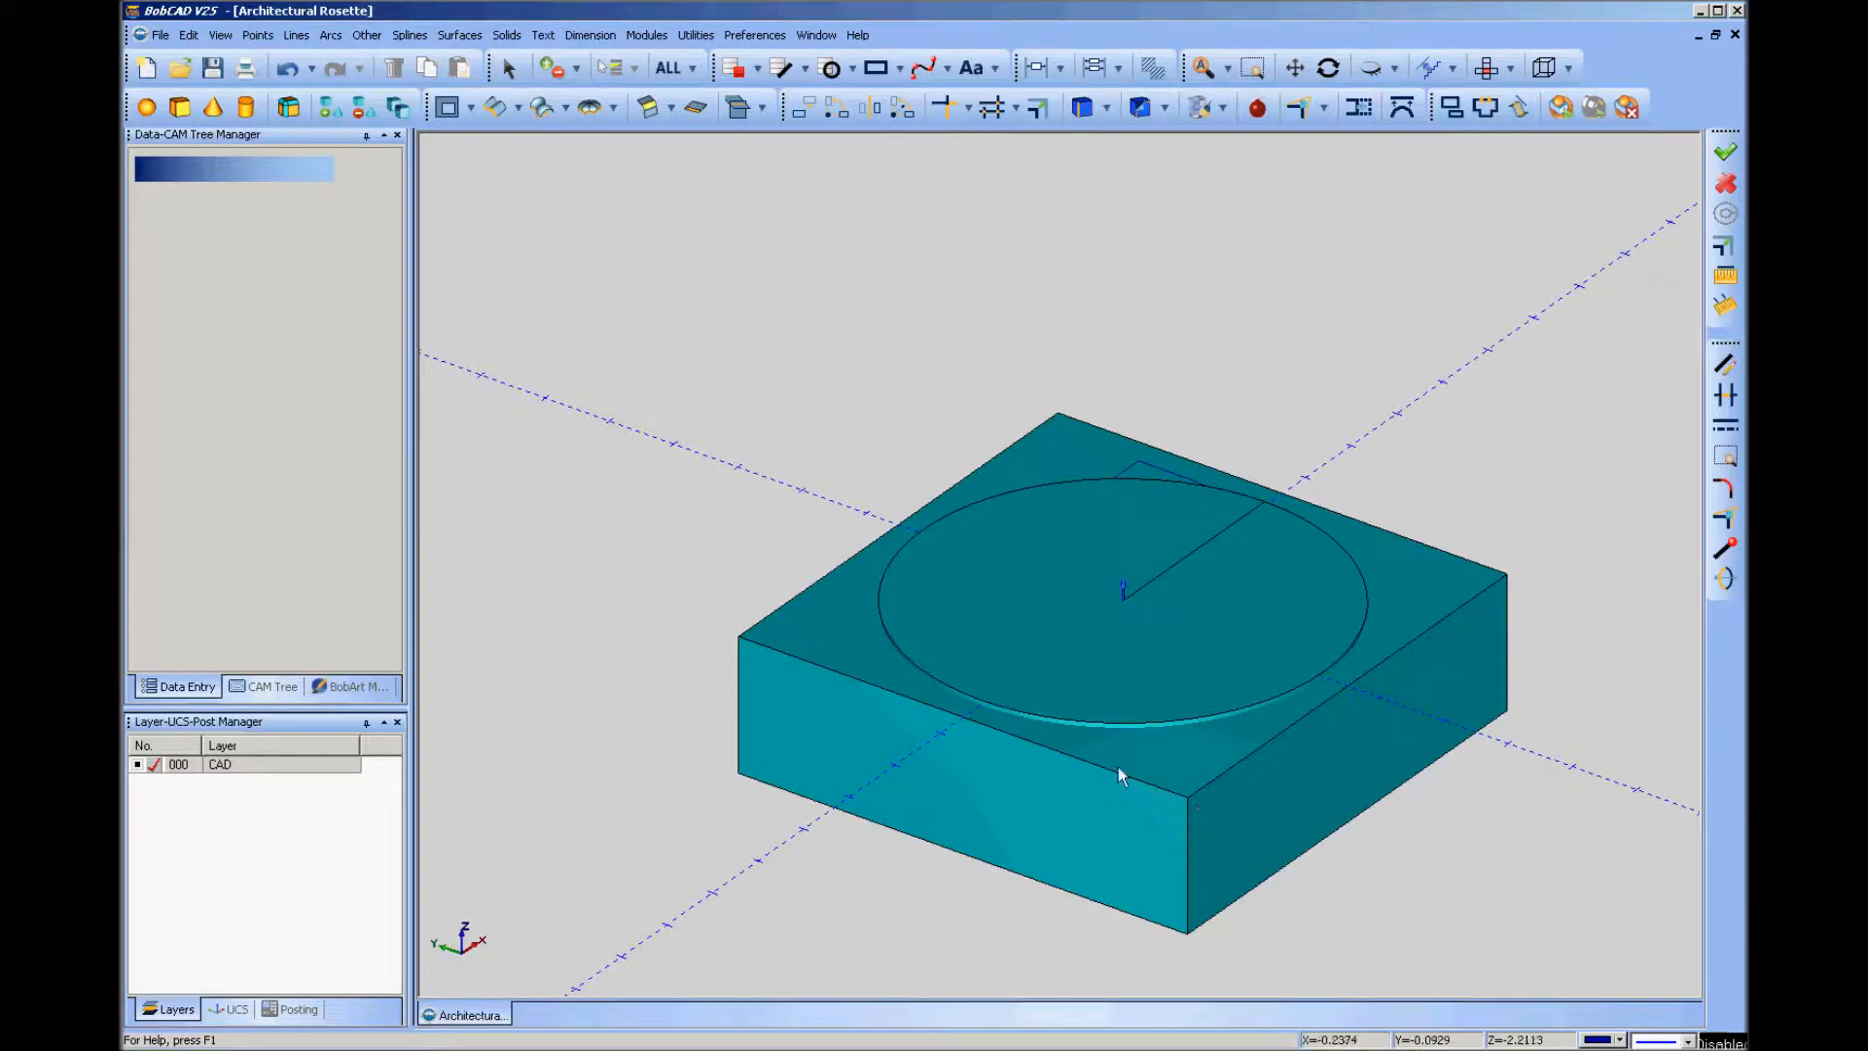
pyautogui.click(362, 109)
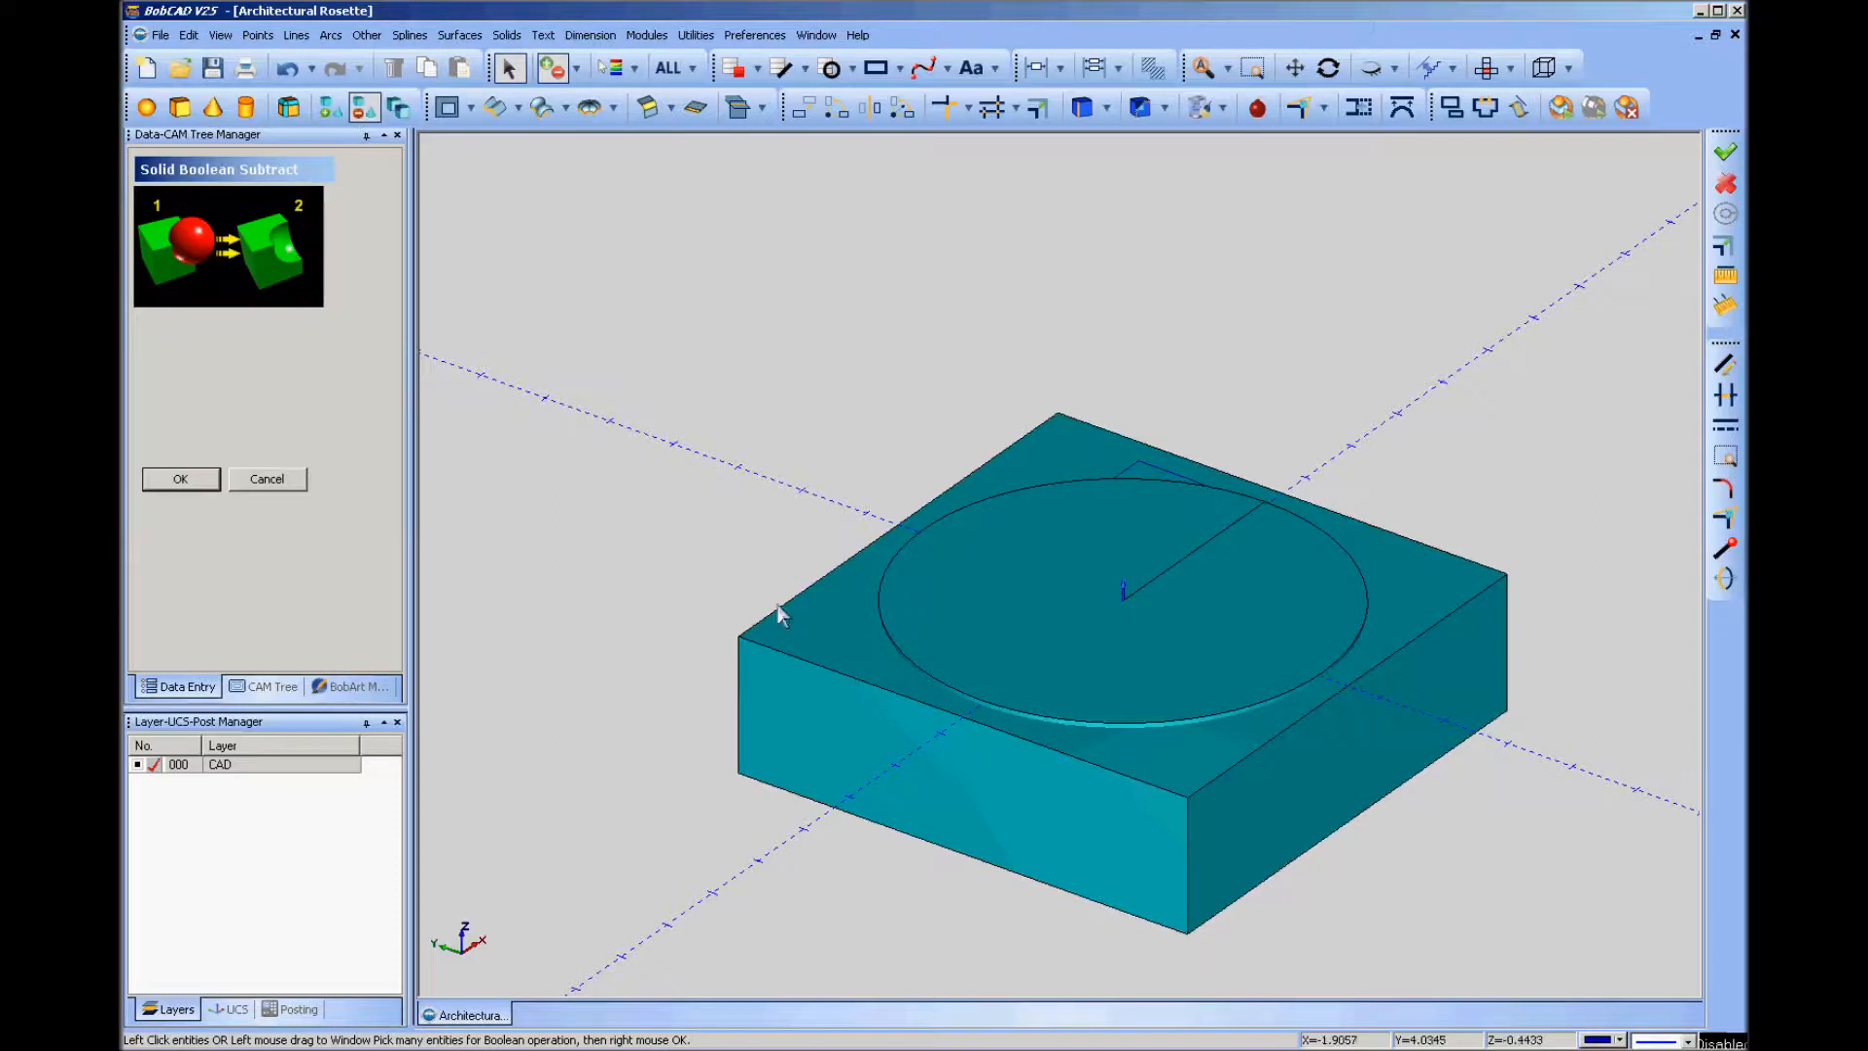
pyautogui.click(789, 678)
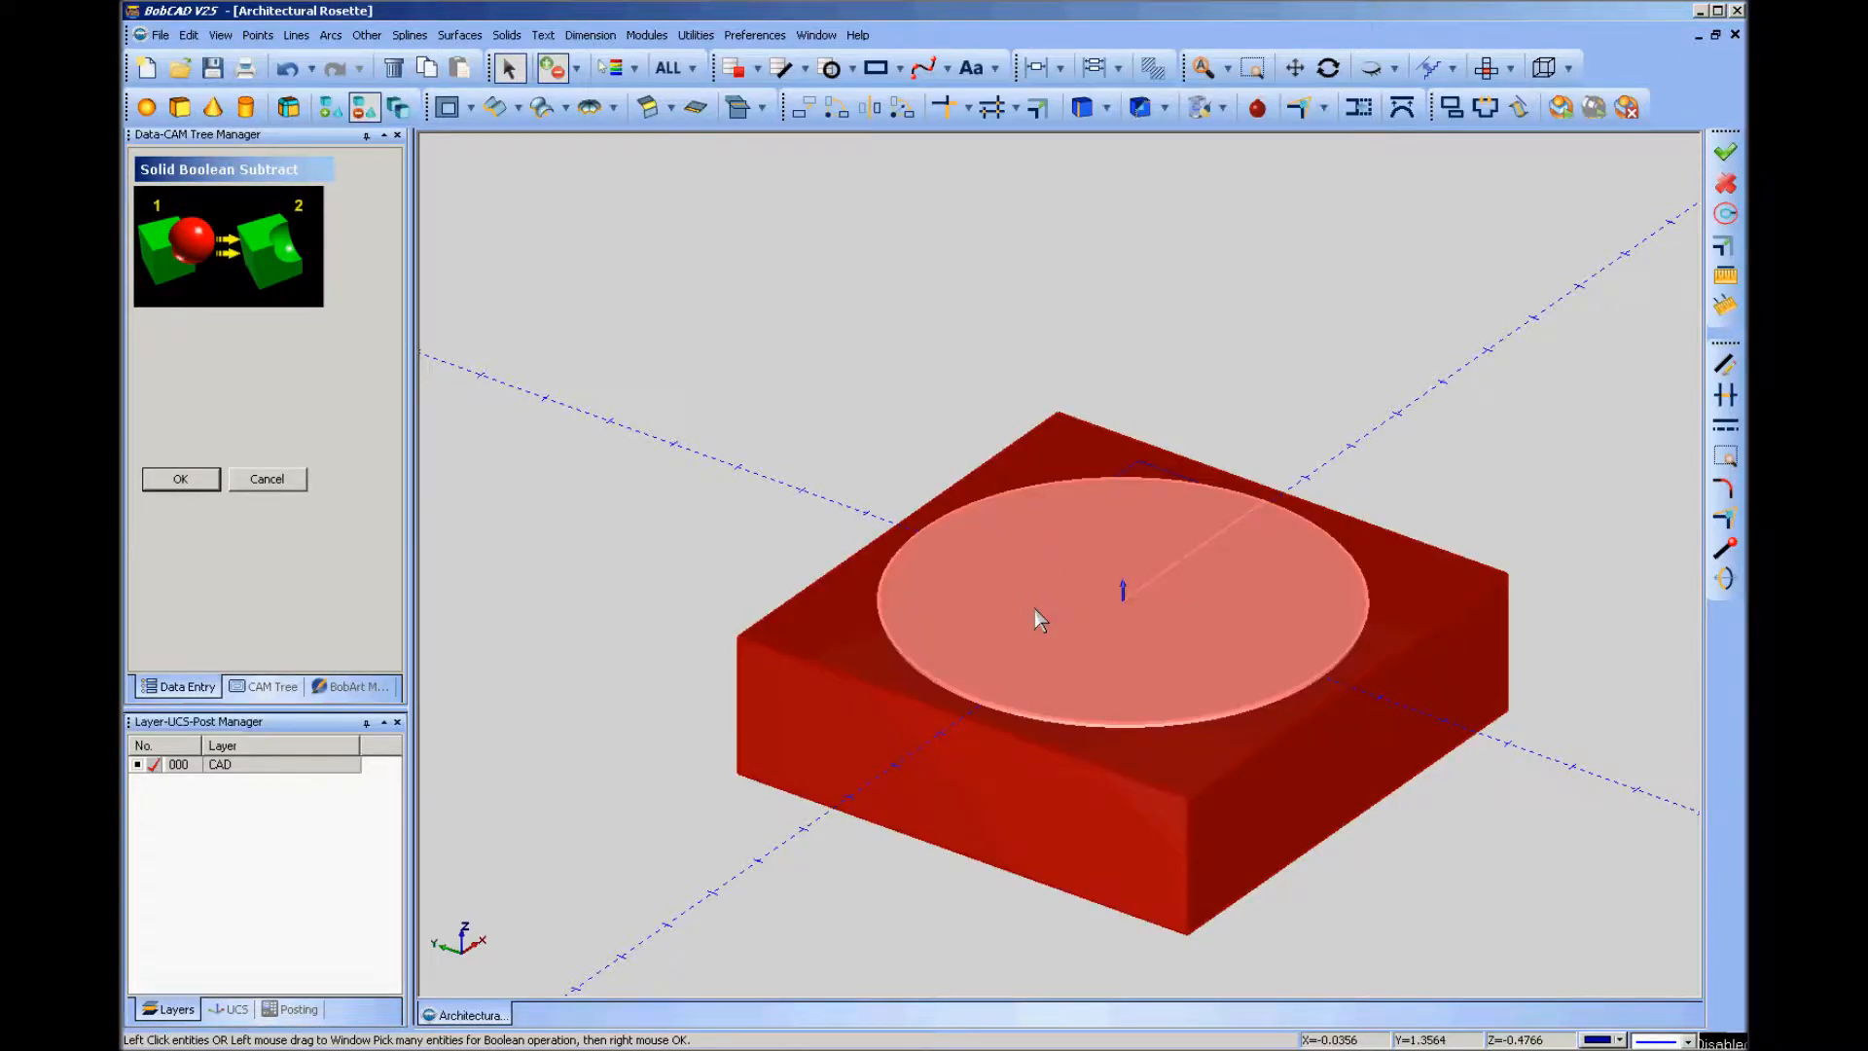
pyautogui.click(1038, 616)
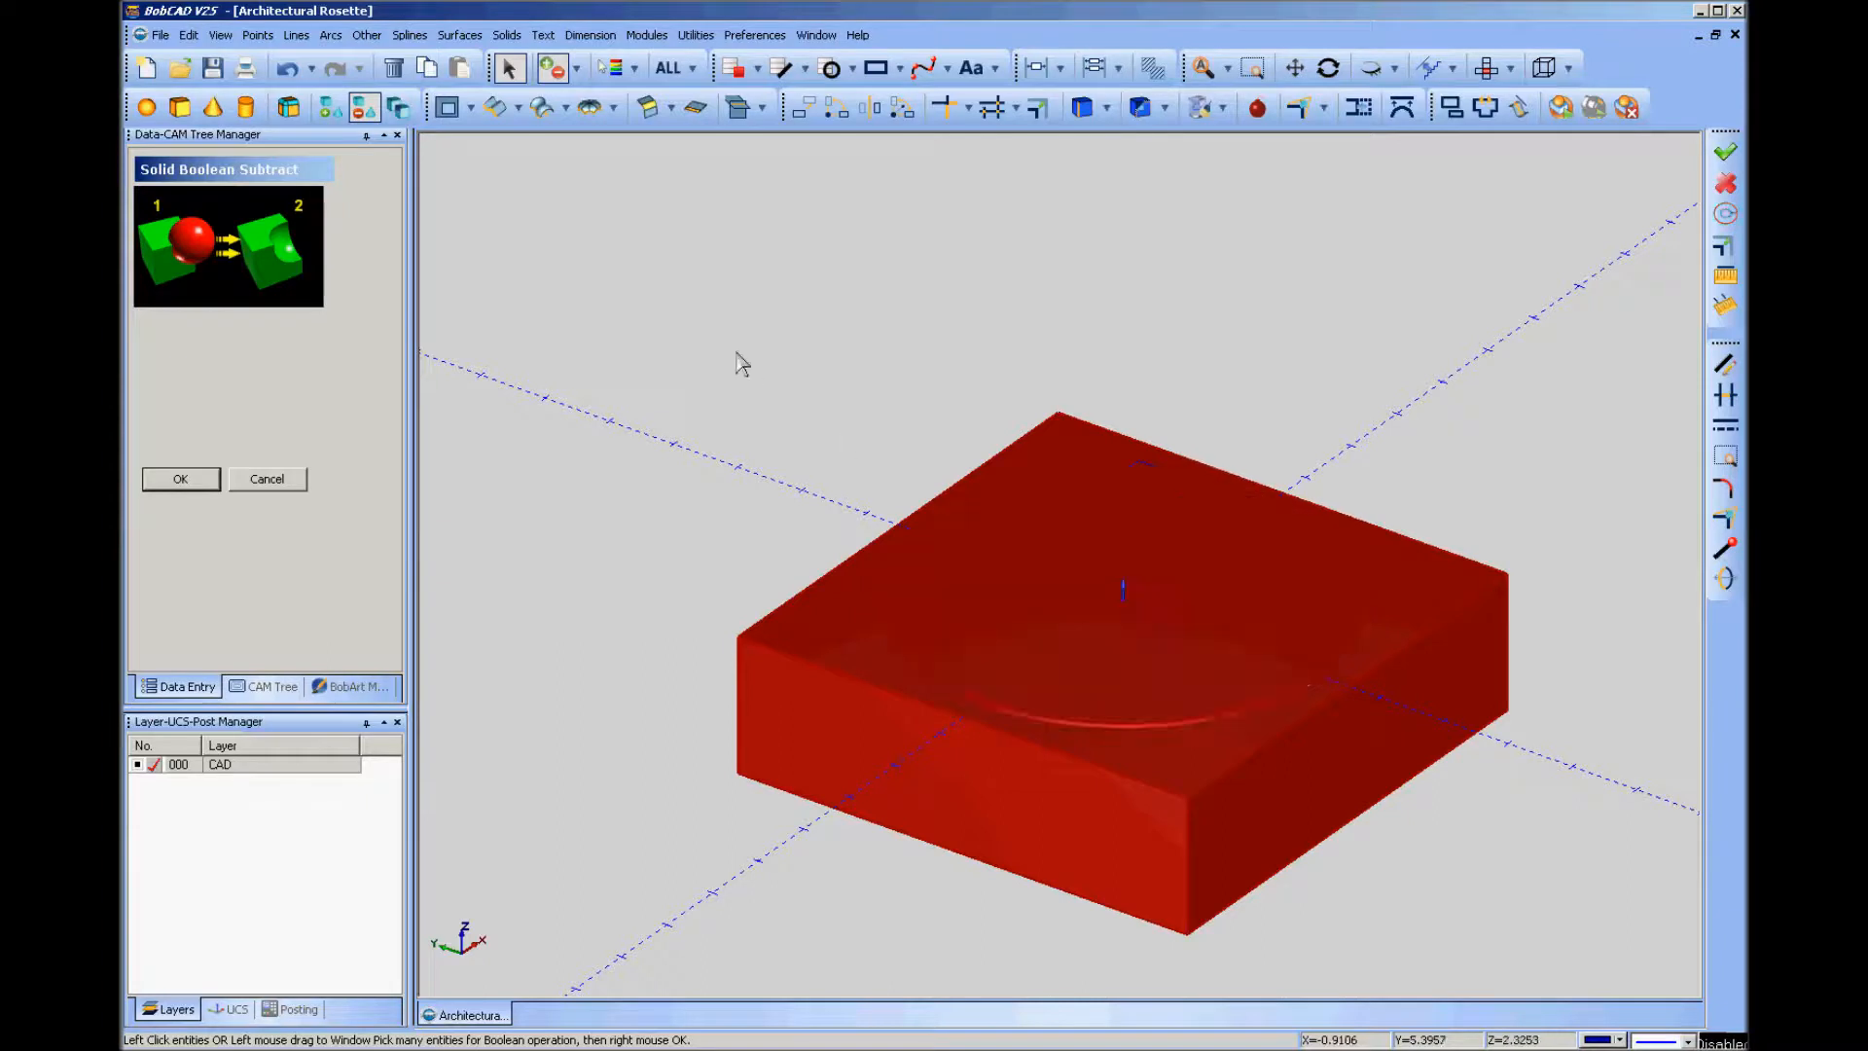
pyautogui.rightClick(741, 357)
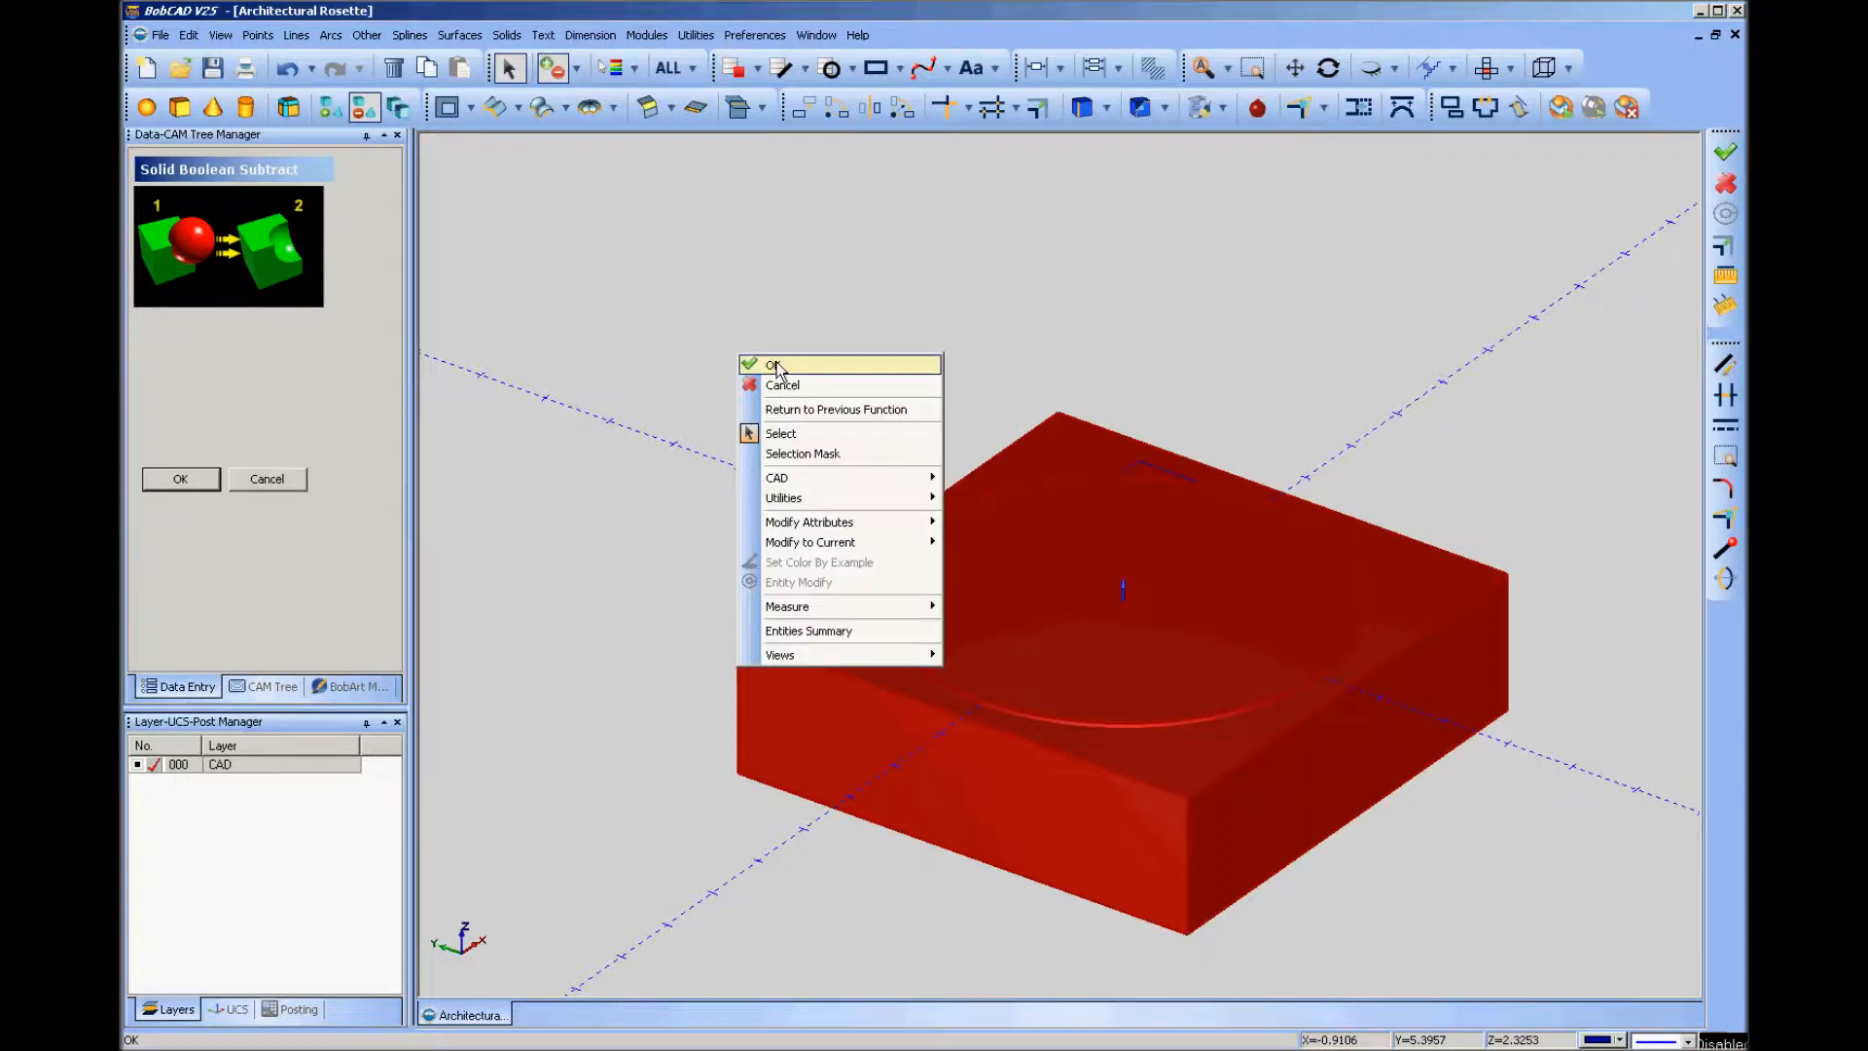
pyautogui.click(776, 363)
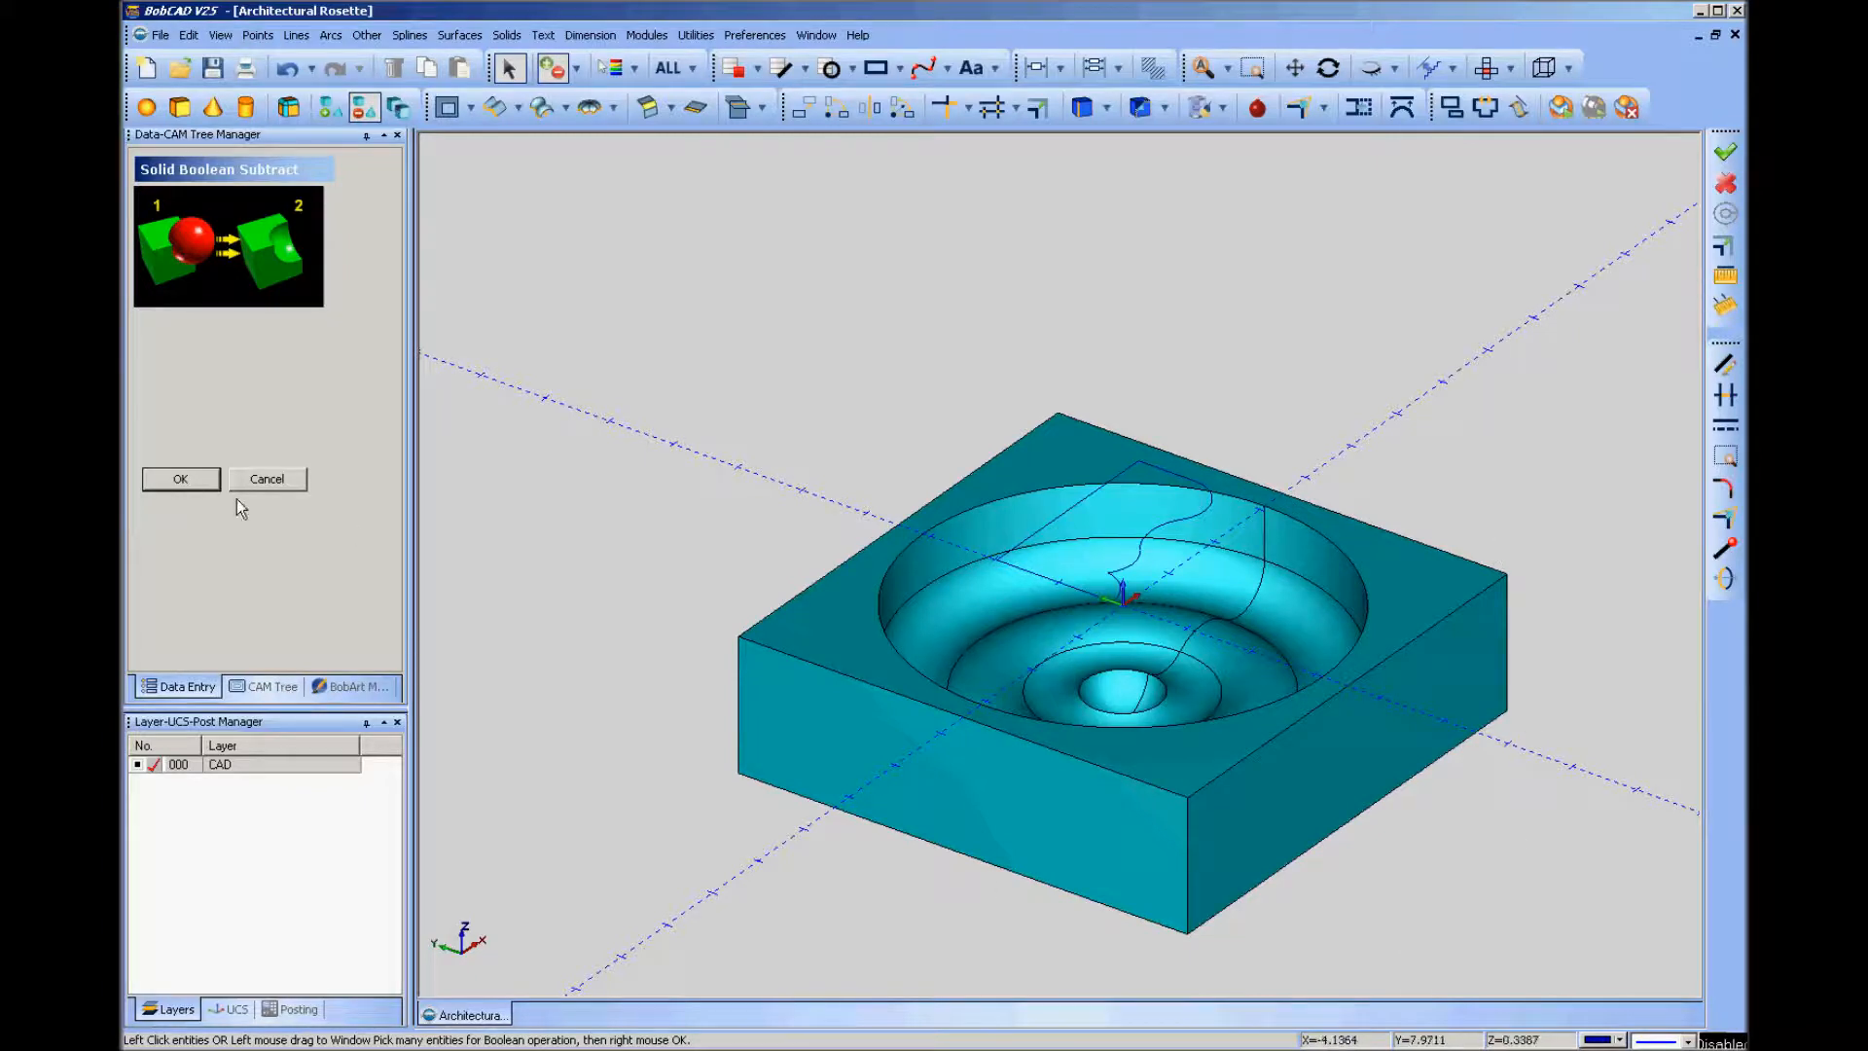
pyautogui.click(288, 478)
pyautogui.click(1328, 67)
pyautogui.moveTo(1523, 380); pyautogui.dragTo(1323, 512)
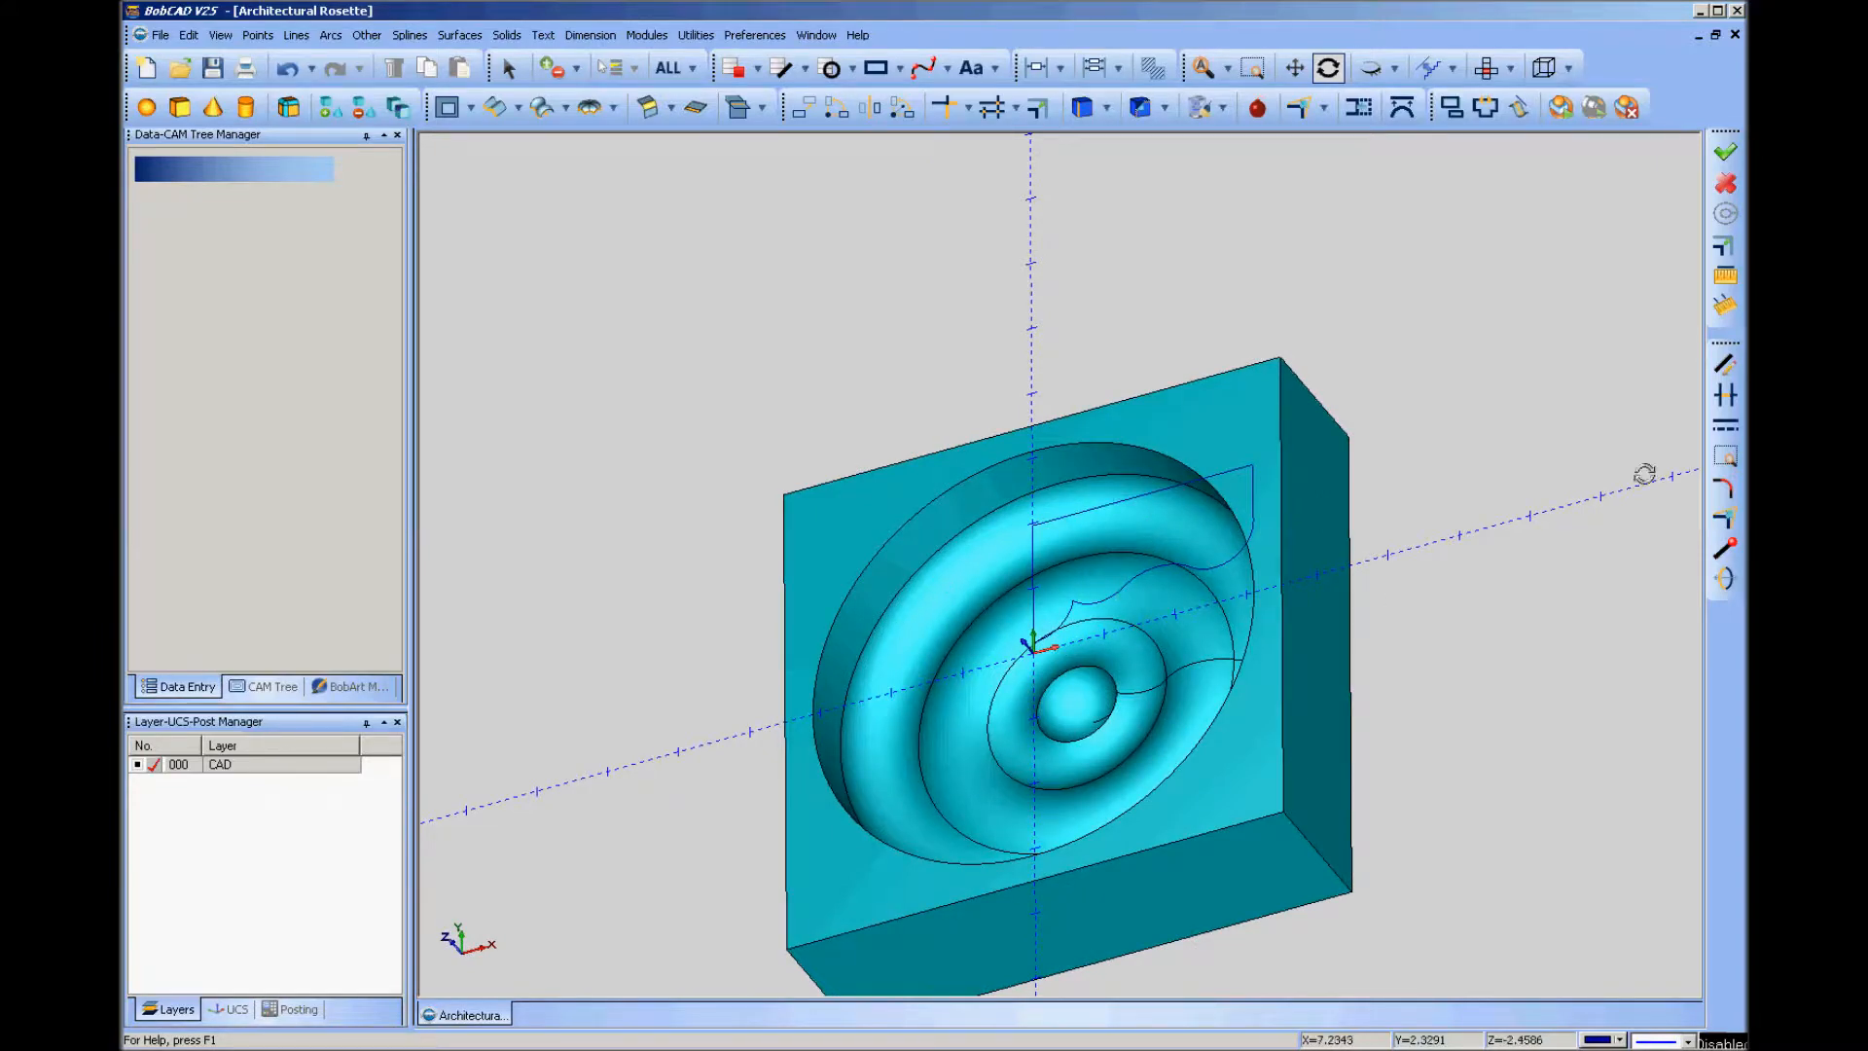
pyautogui.moveTo(1366, 420); pyautogui.dragTo(1418, 392)
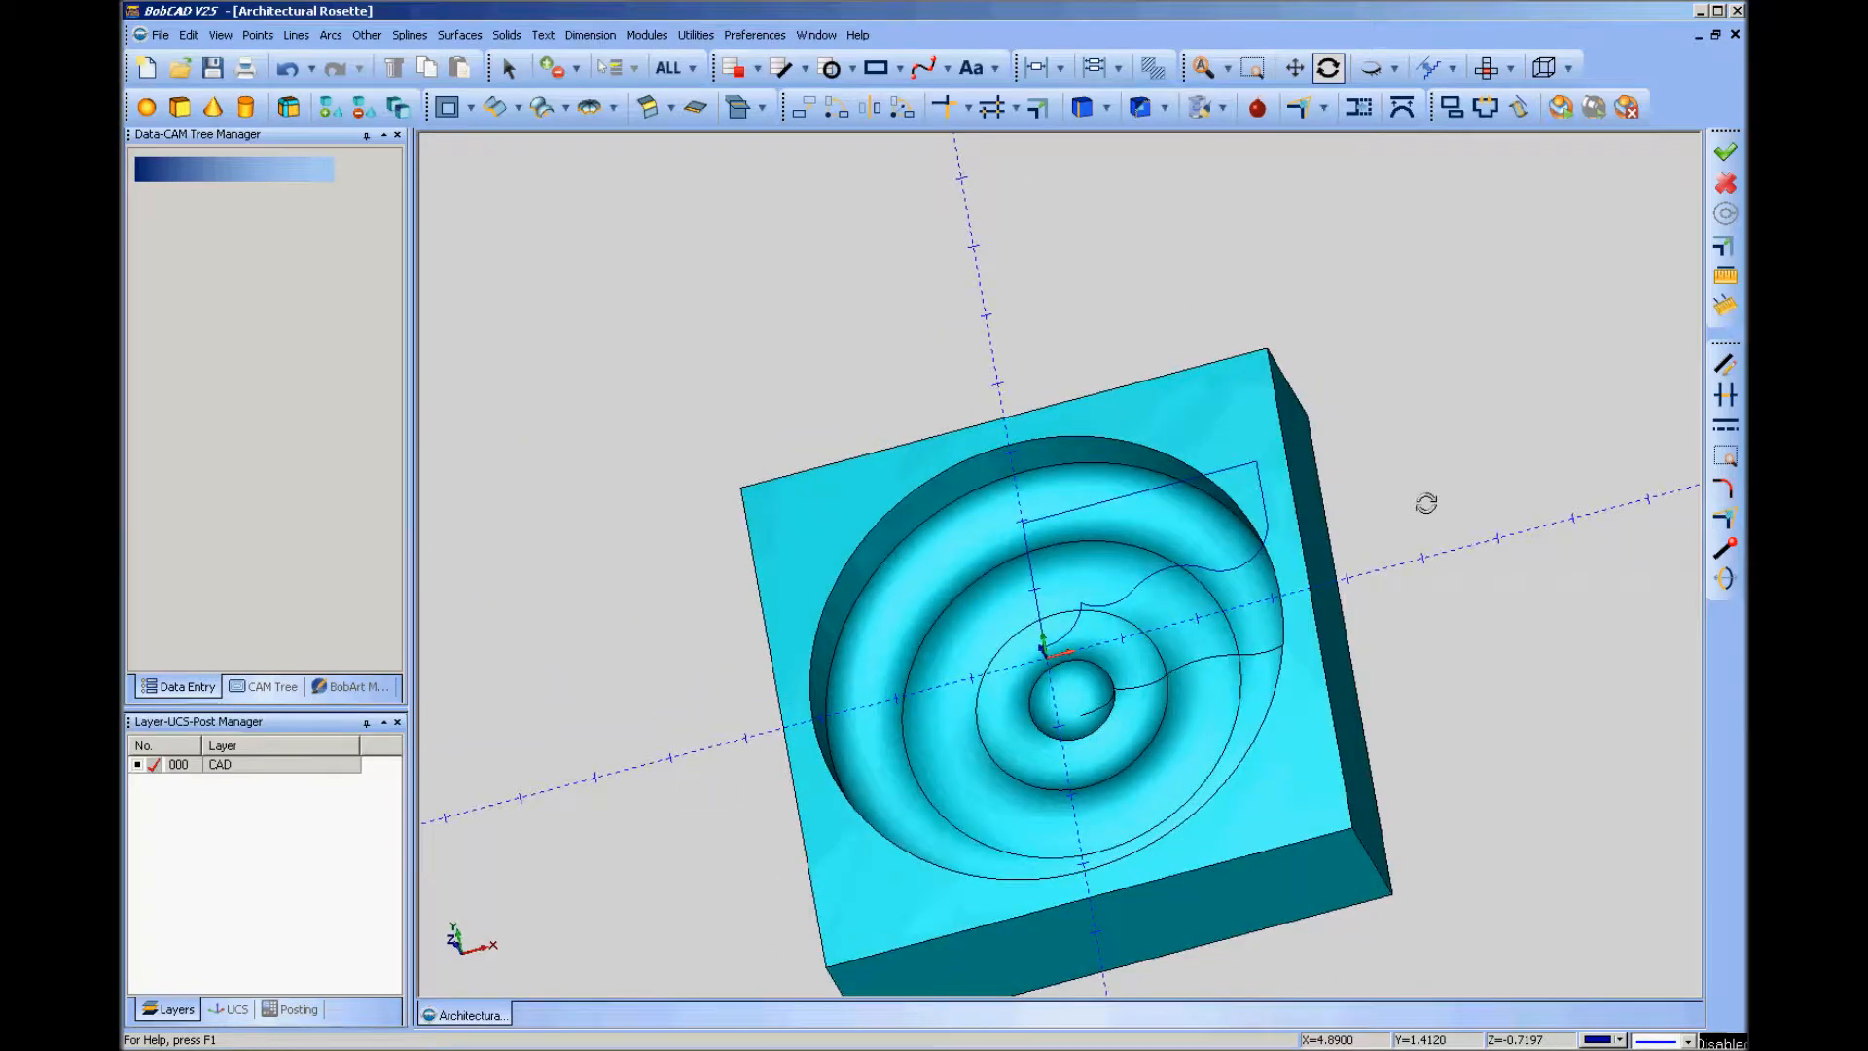
pyautogui.scroll(-2, 1484, 673)
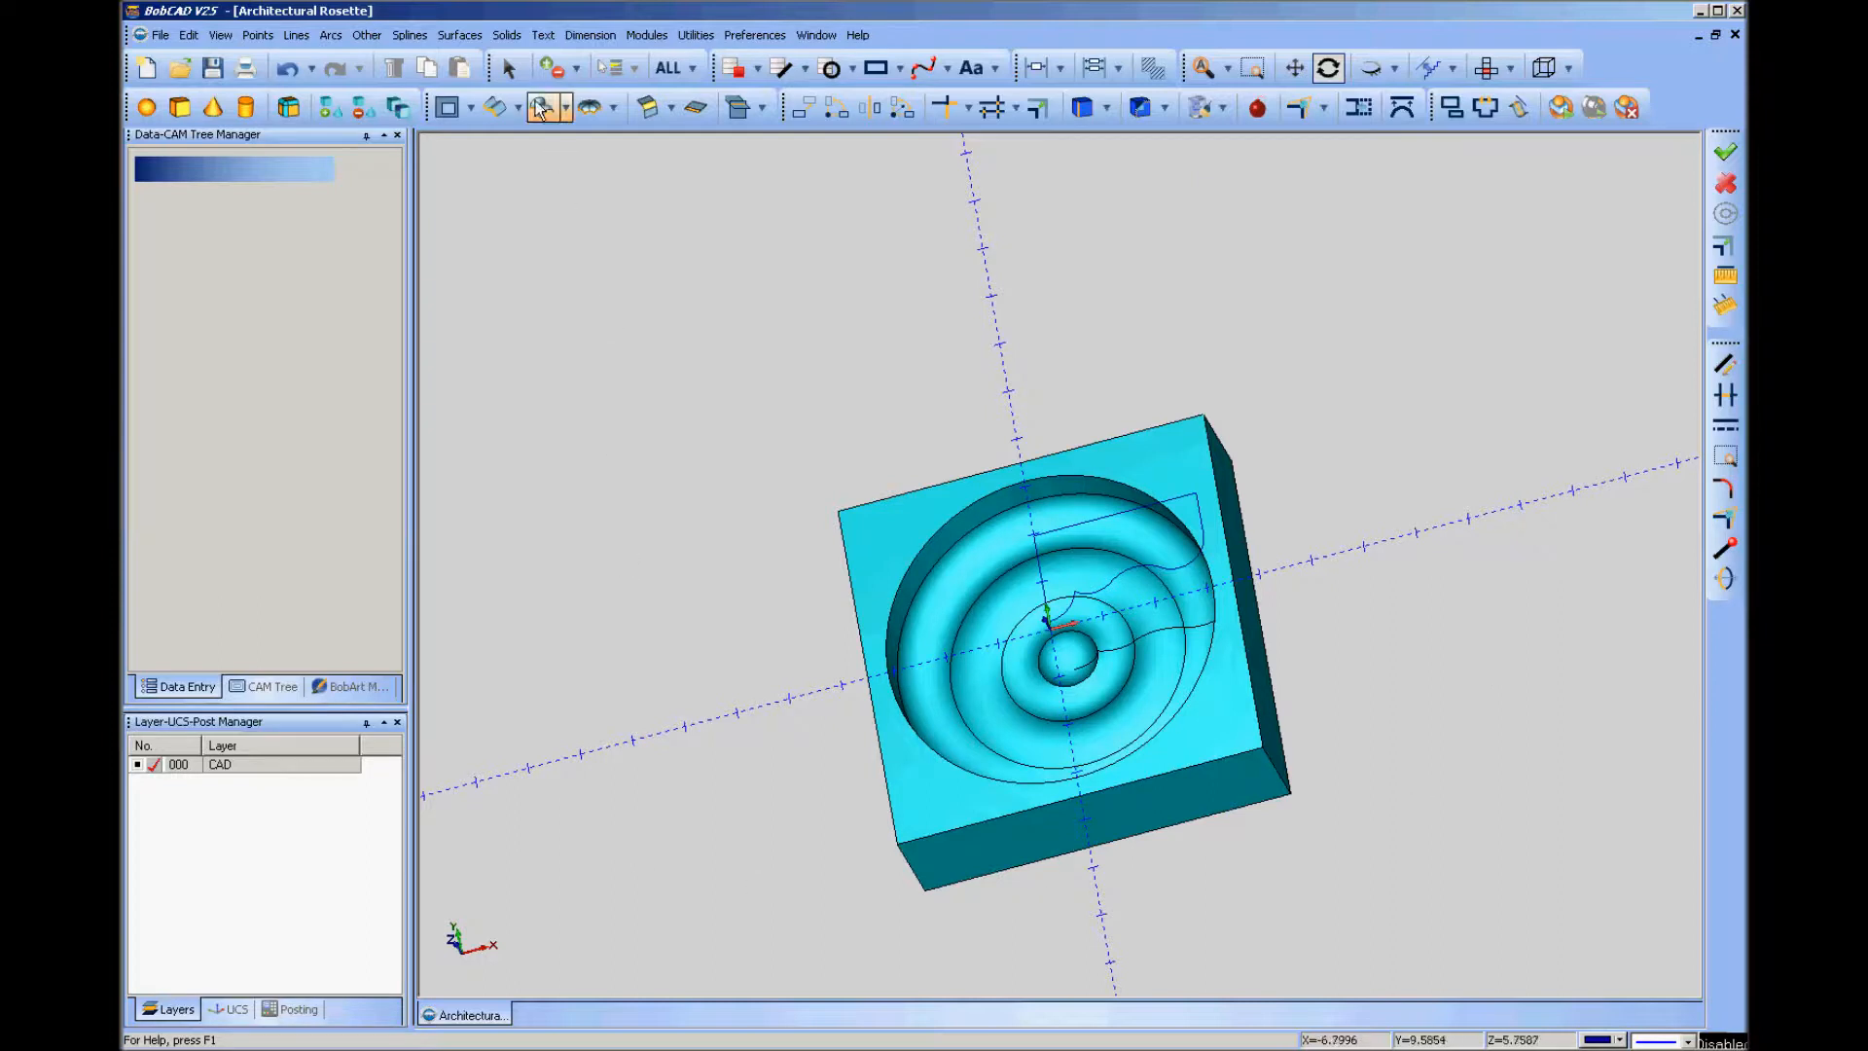
pyautogui.click(566, 109)
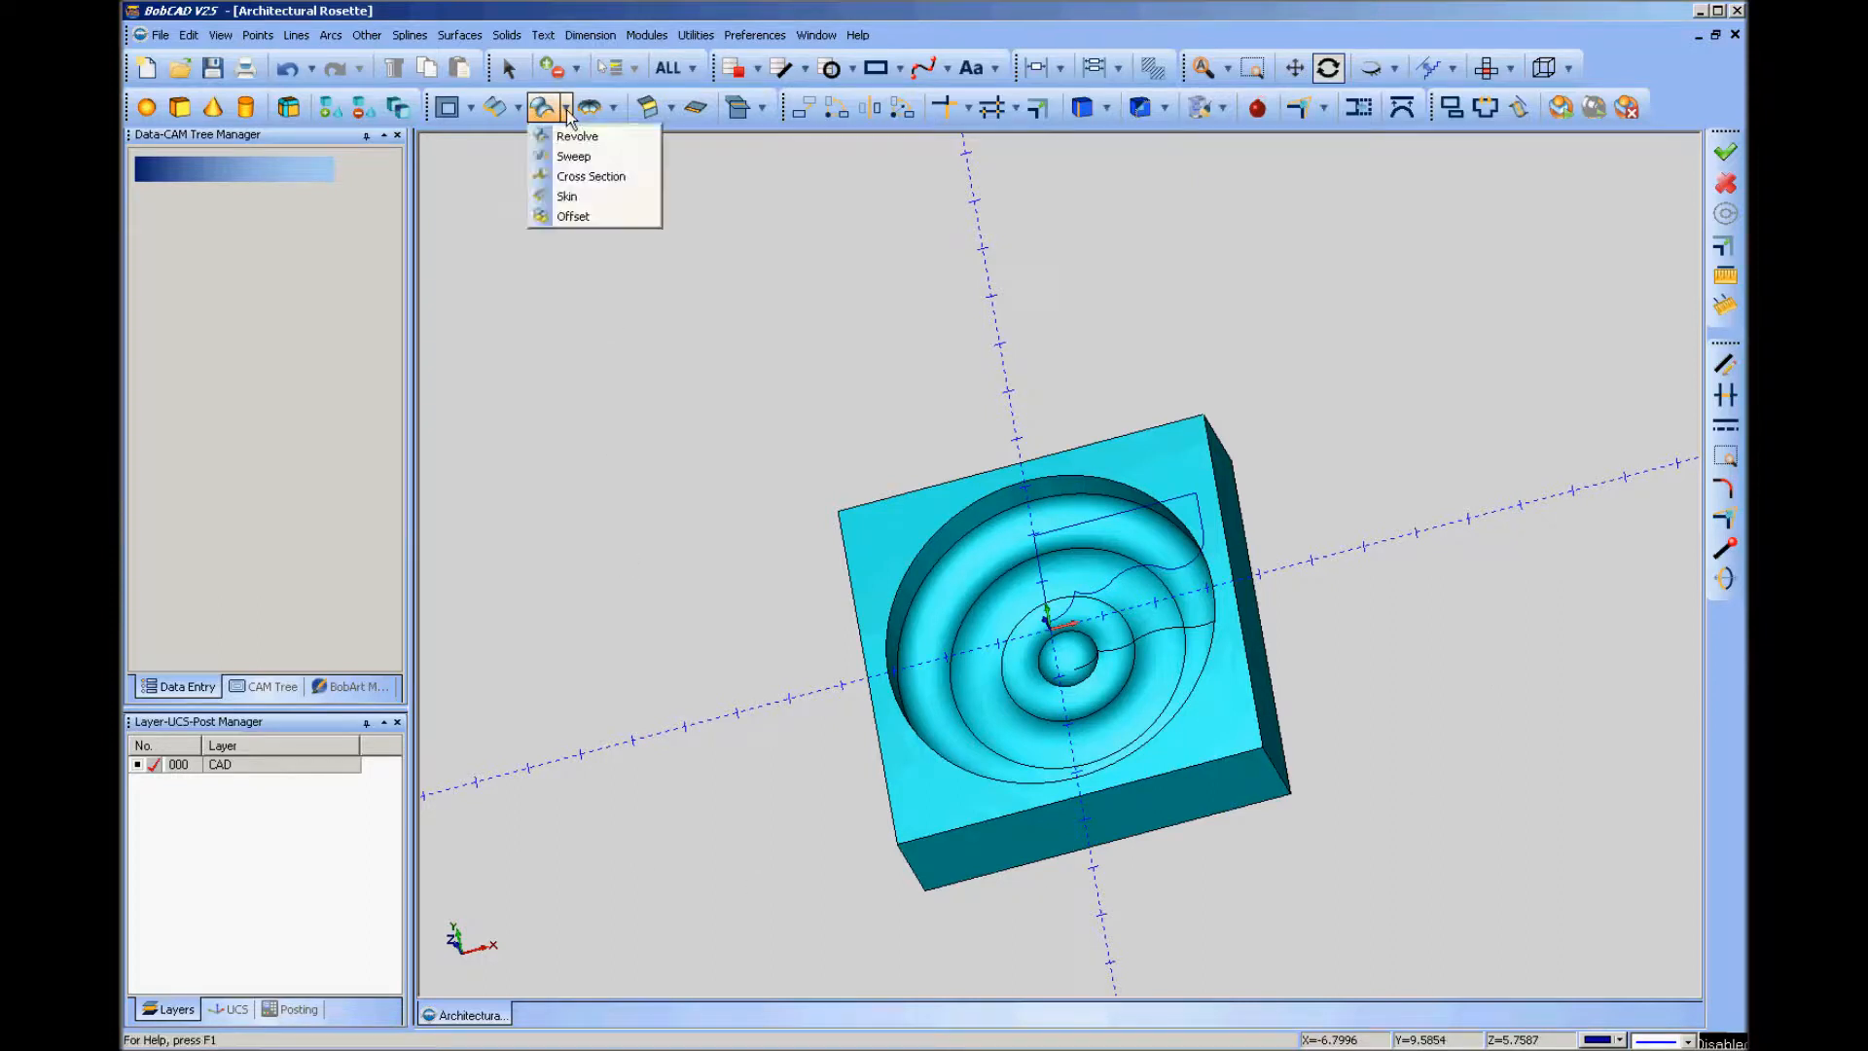
pyautogui.click(576, 134)
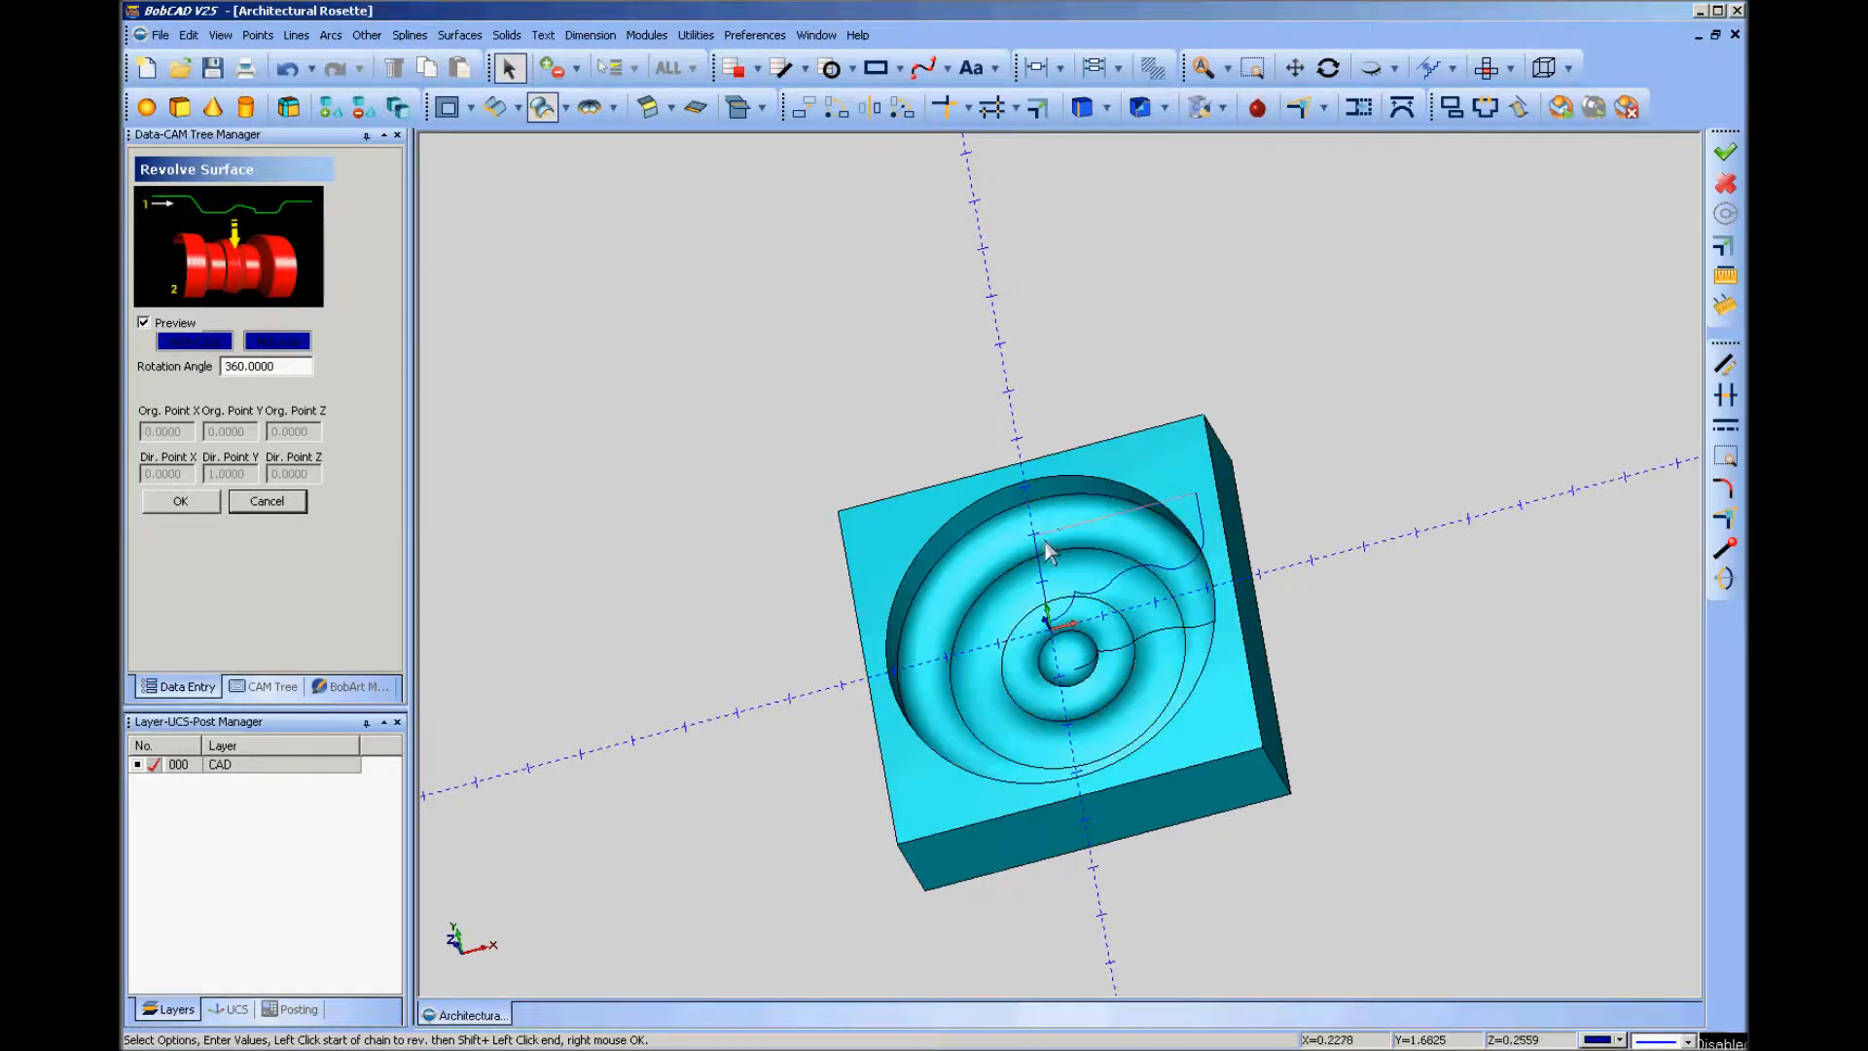
pyautogui.click(270, 503)
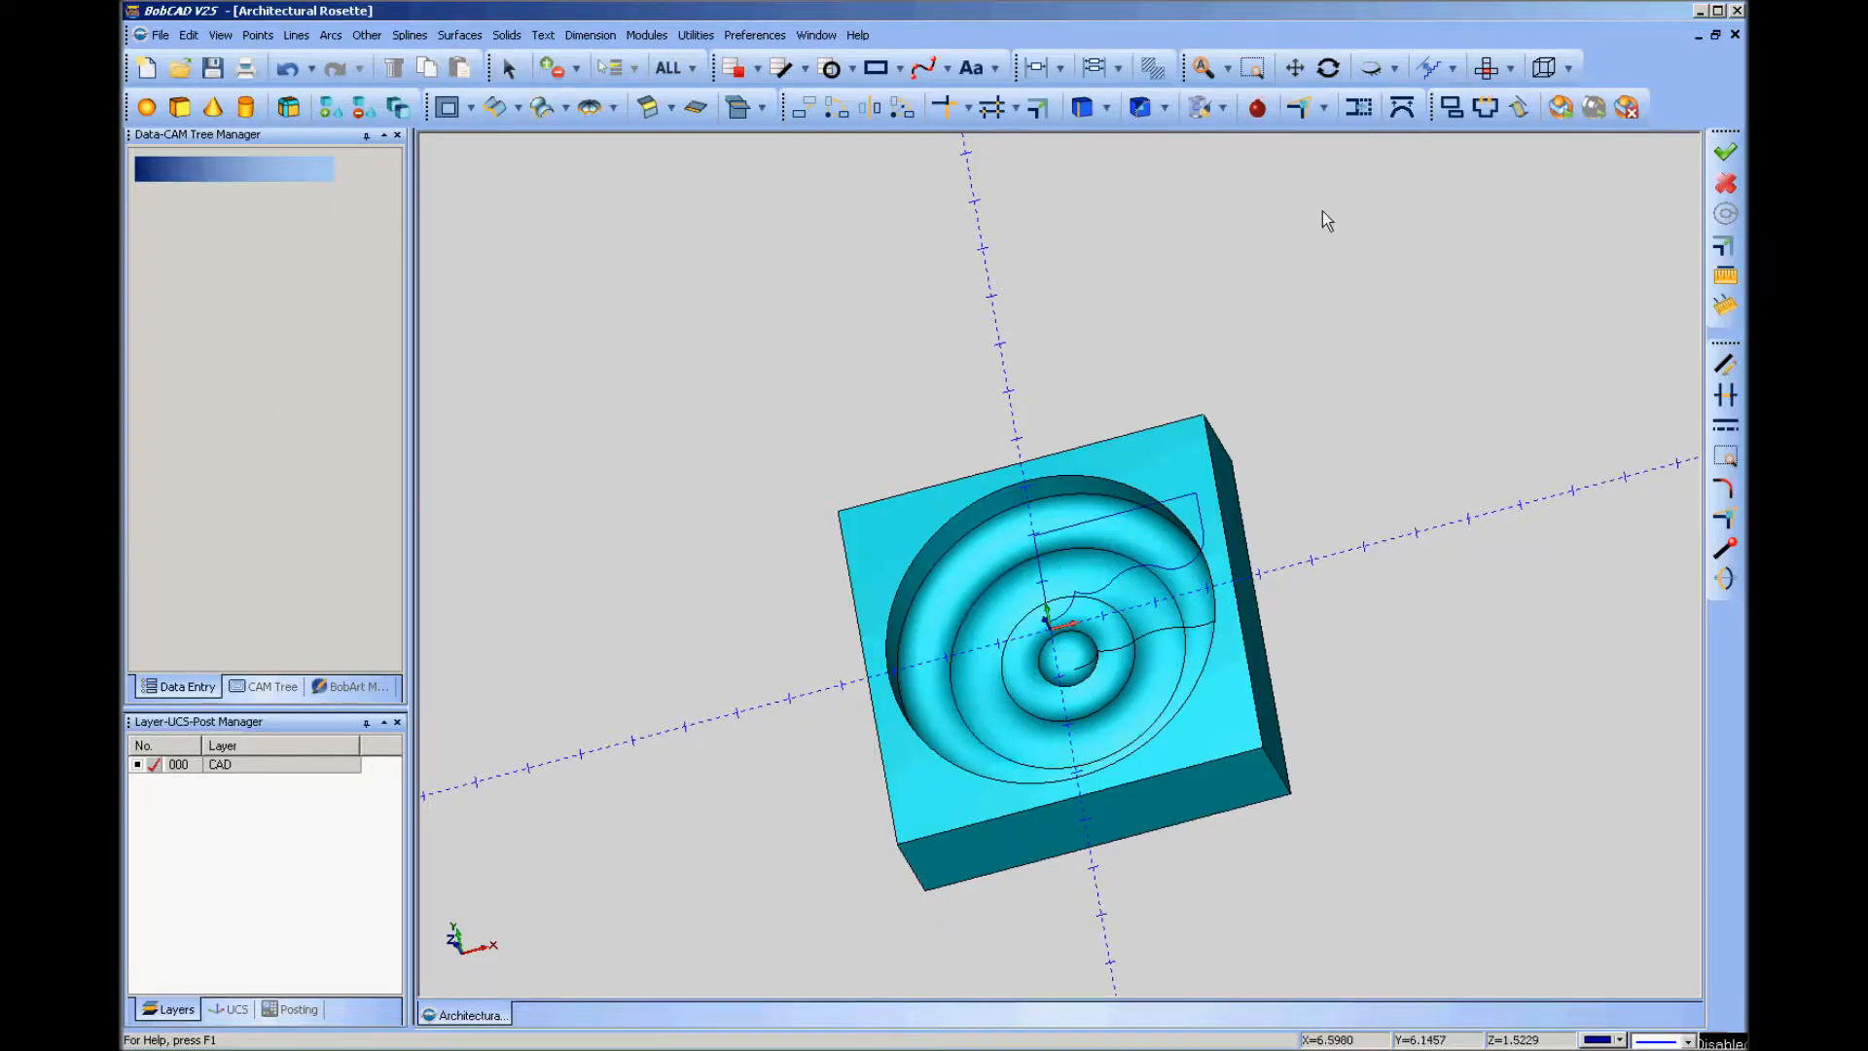
# Hide the carved rosette block with Blank so that only the profile geometry is shown, and close the command.
pyautogui.click(1370, 72)
pyautogui.click(1174, 447)
pyautogui.rightClick(1163, 271)
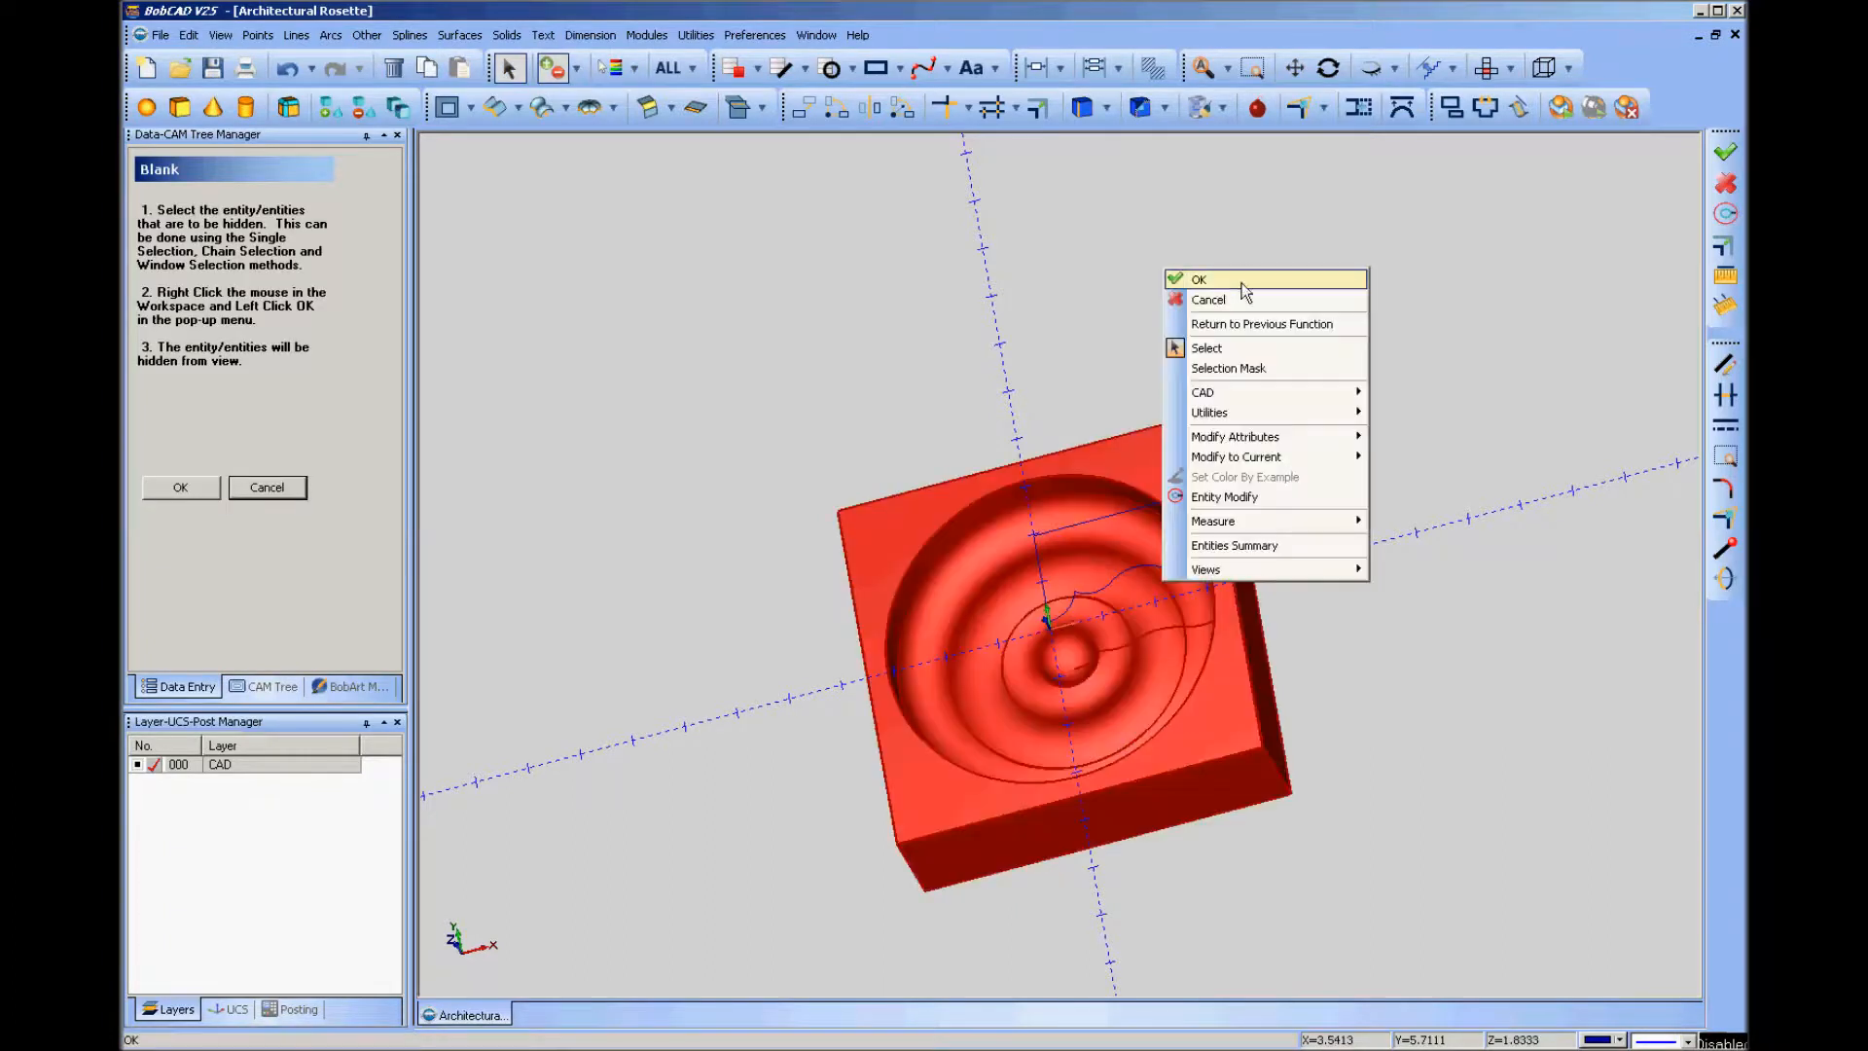
pyautogui.click(1245, 288)
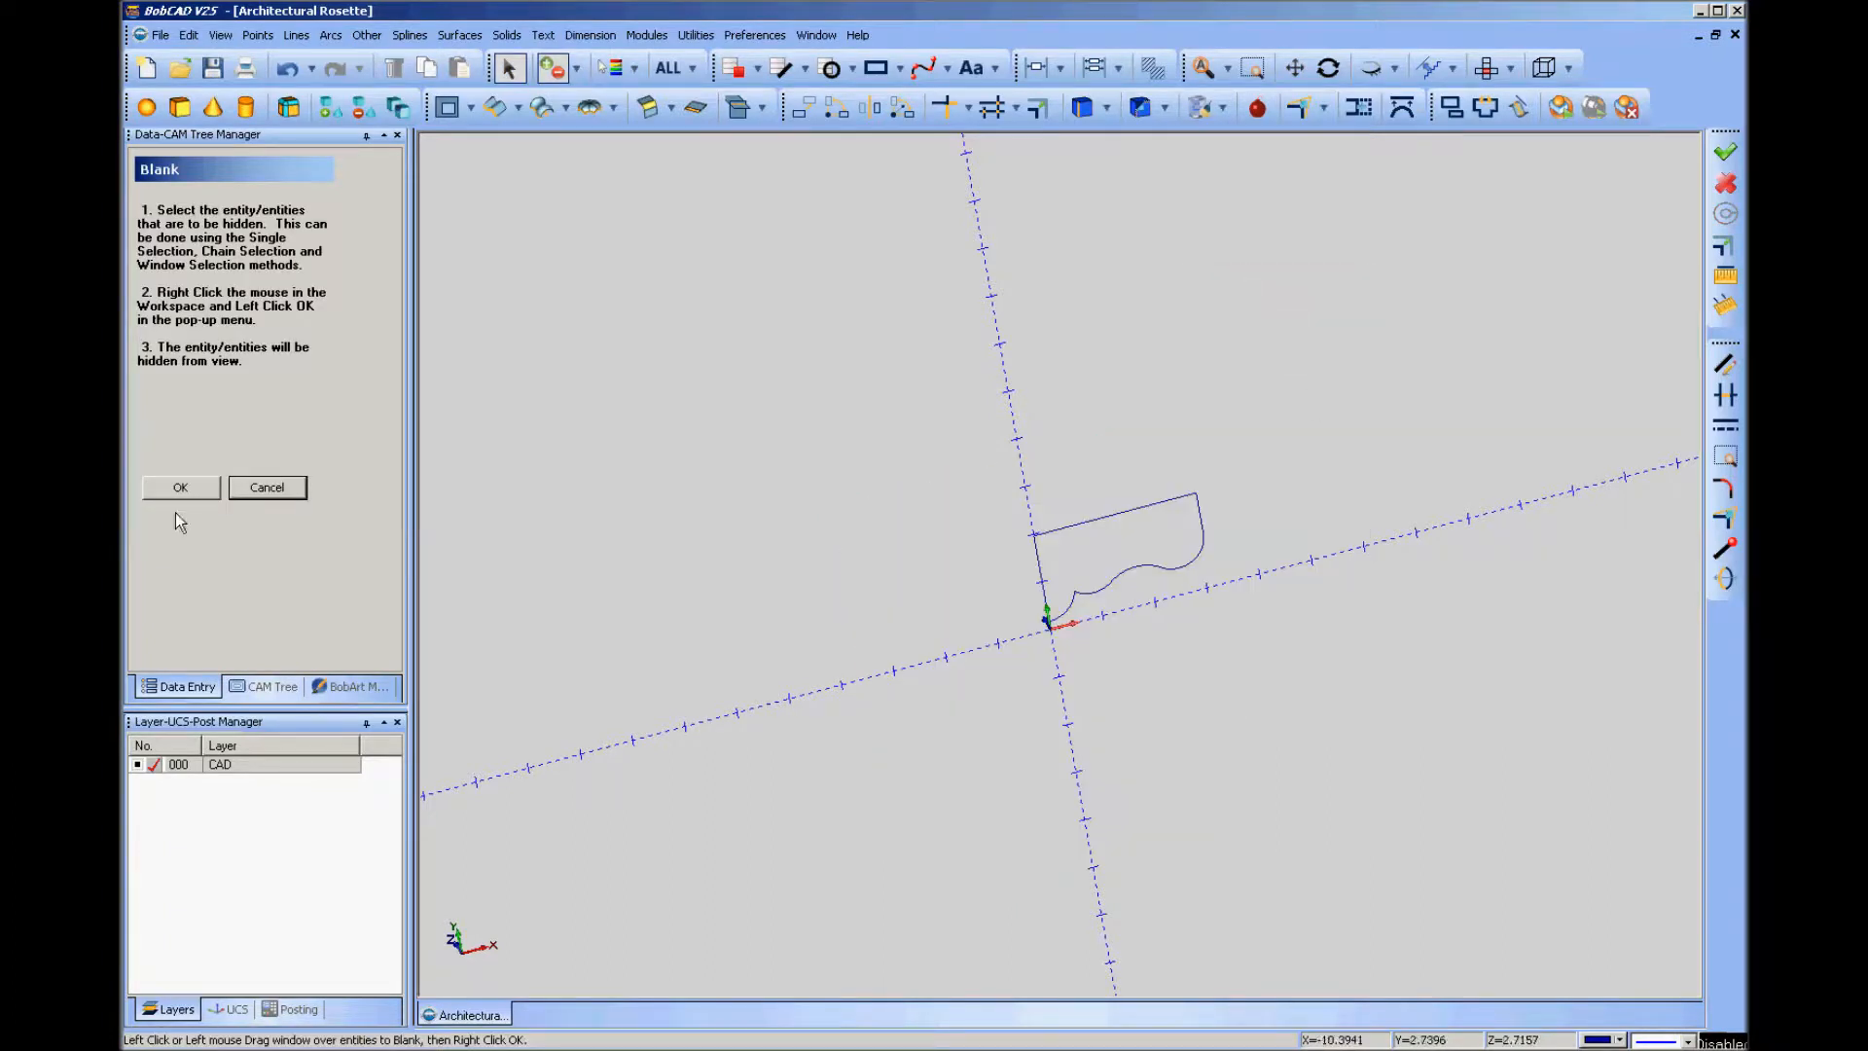
pyautogui.click(269, 487)
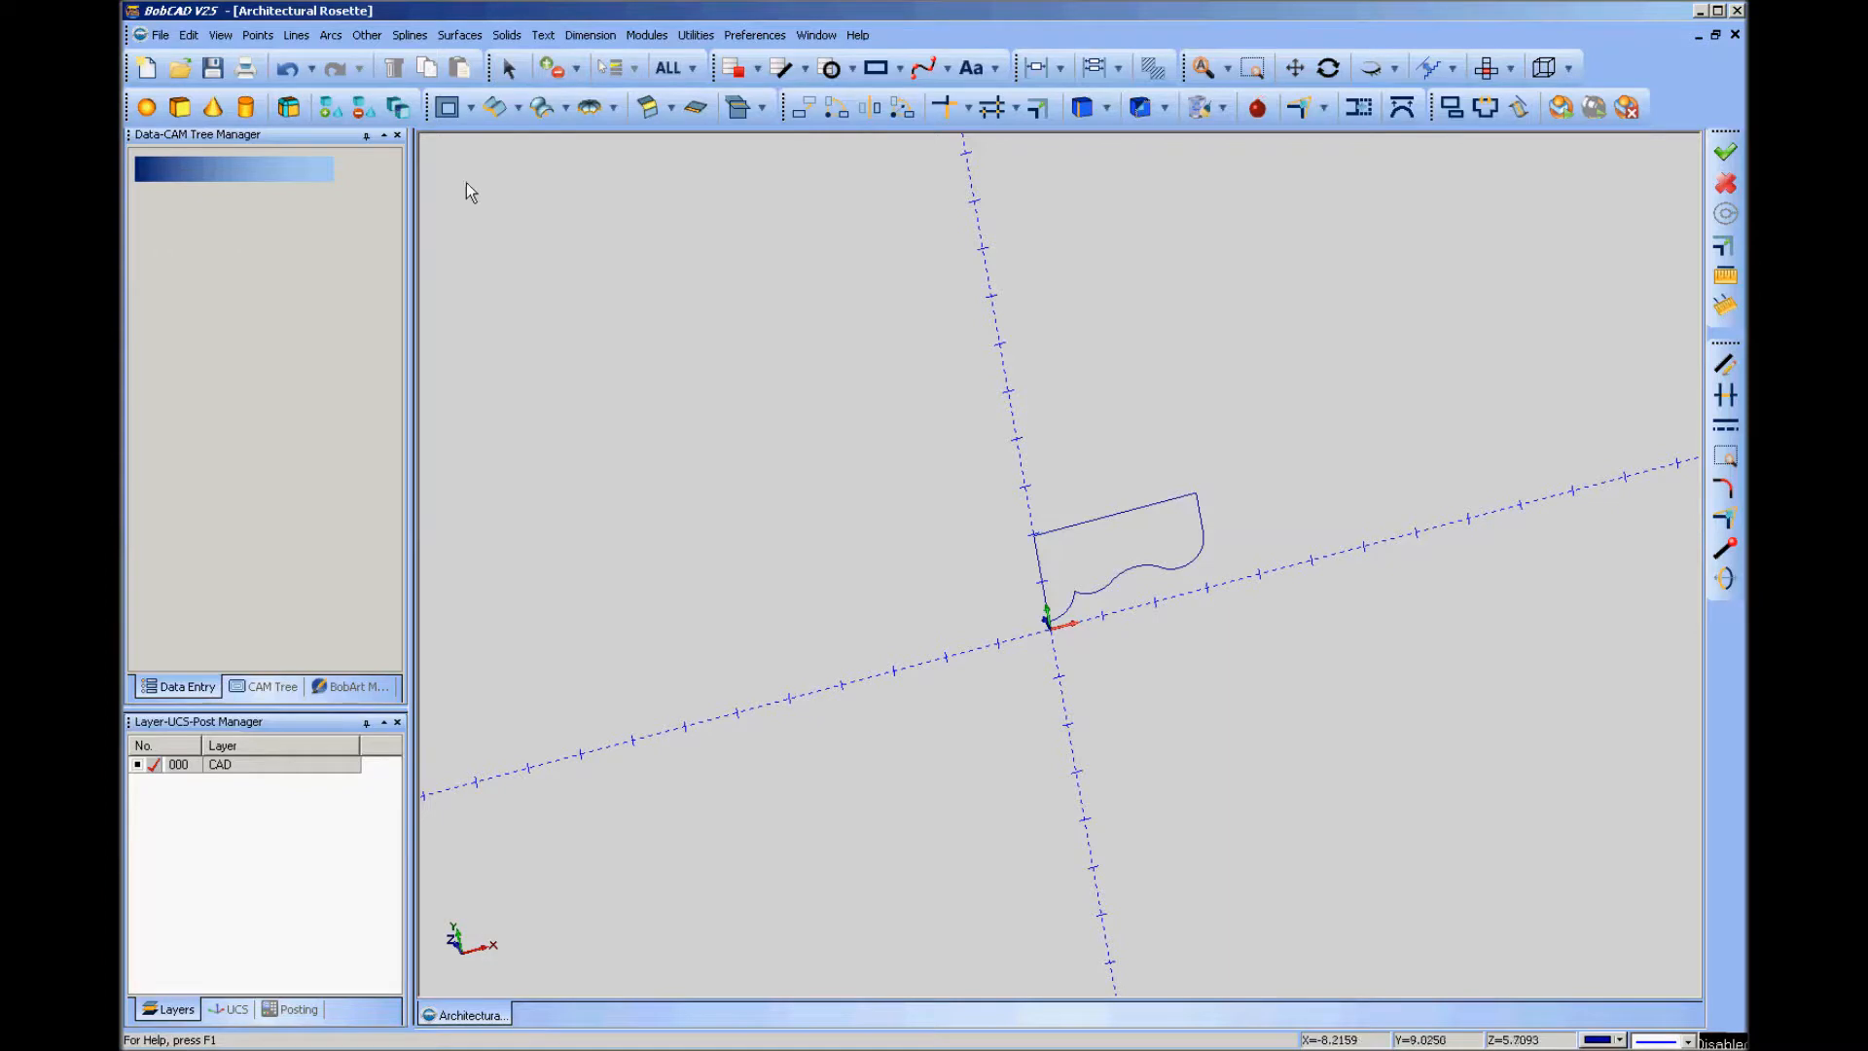
# Try a 360-degree Revolve Surface of the rosette profile, chained from the small centre arc to the straight top edge, about the profile's axis line.
pyautogui.click(565, 108)
pyautogui.click(574, 135)
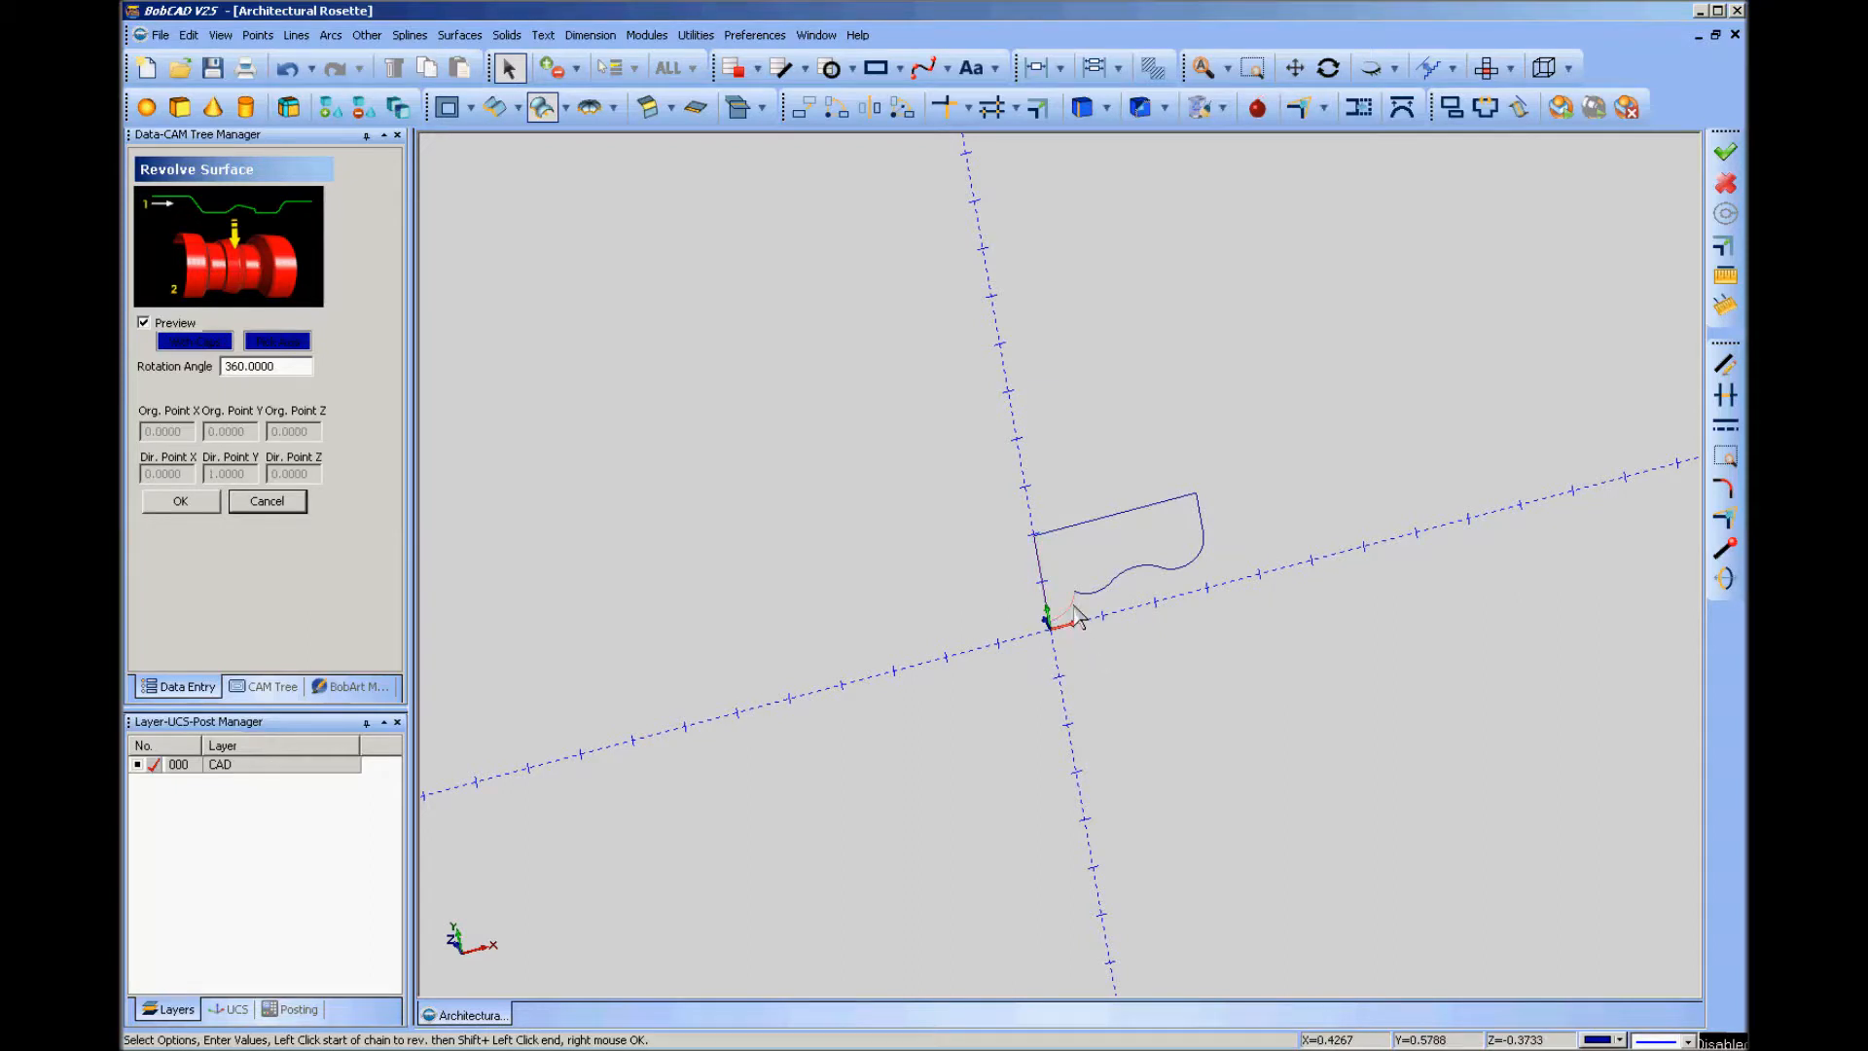
pyautogui.scroll(5, 1077, 618)
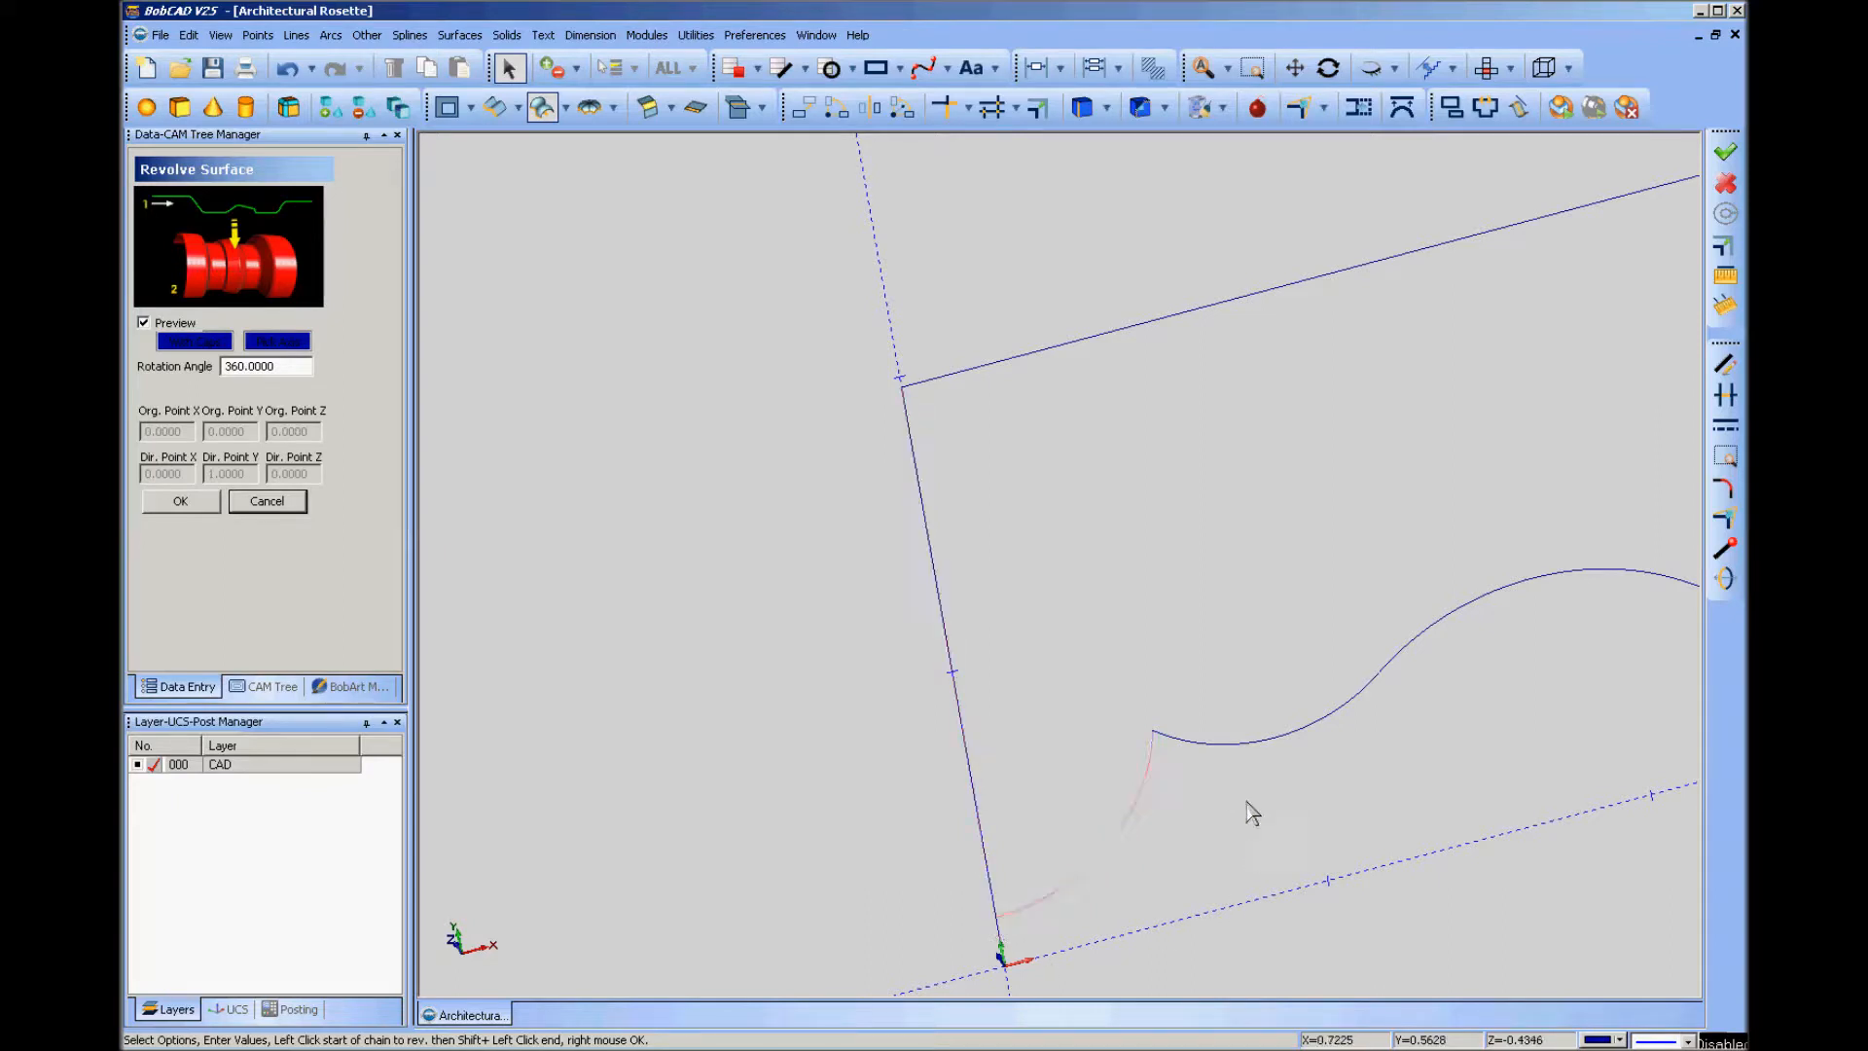
pyautogui.click(1155, 768)
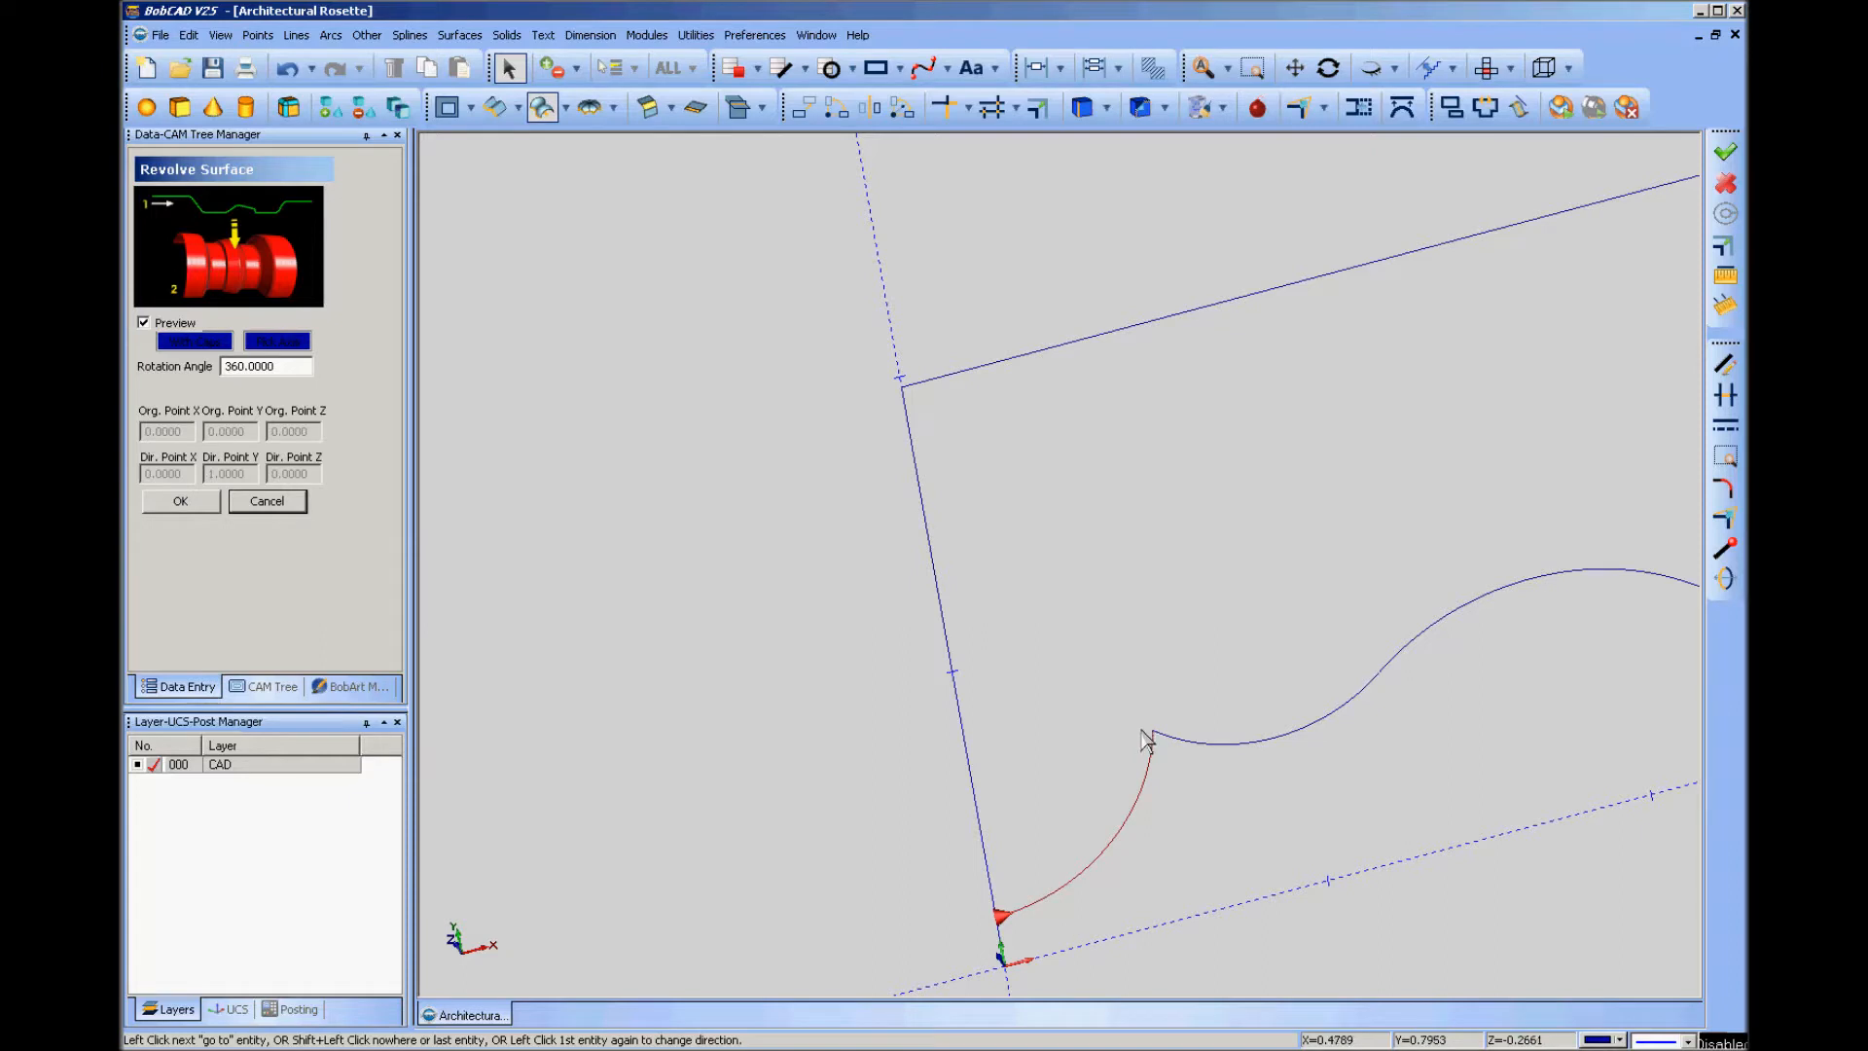
pyautogui.scroll(-3, 1148, 730)
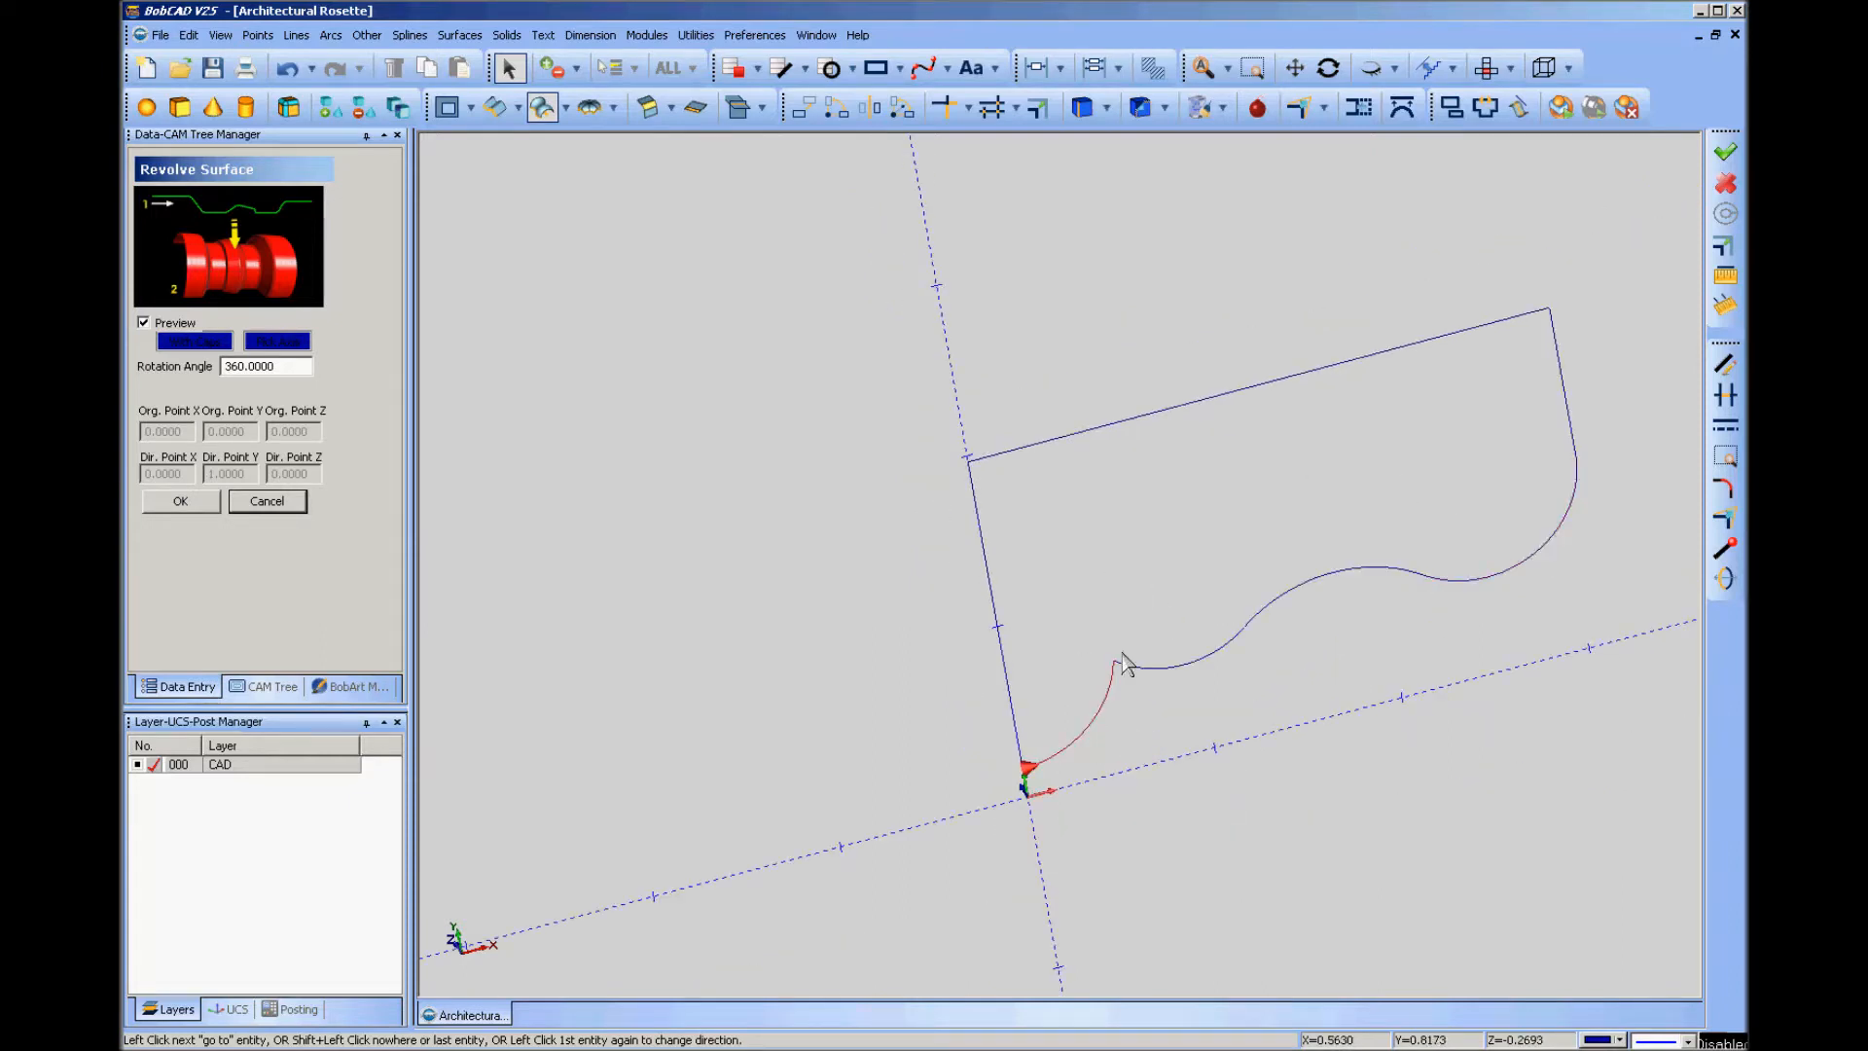
pyautogui.keyDown('shift'); pyautogui.click(1008, 468); pyautogui.keyUp('shift')
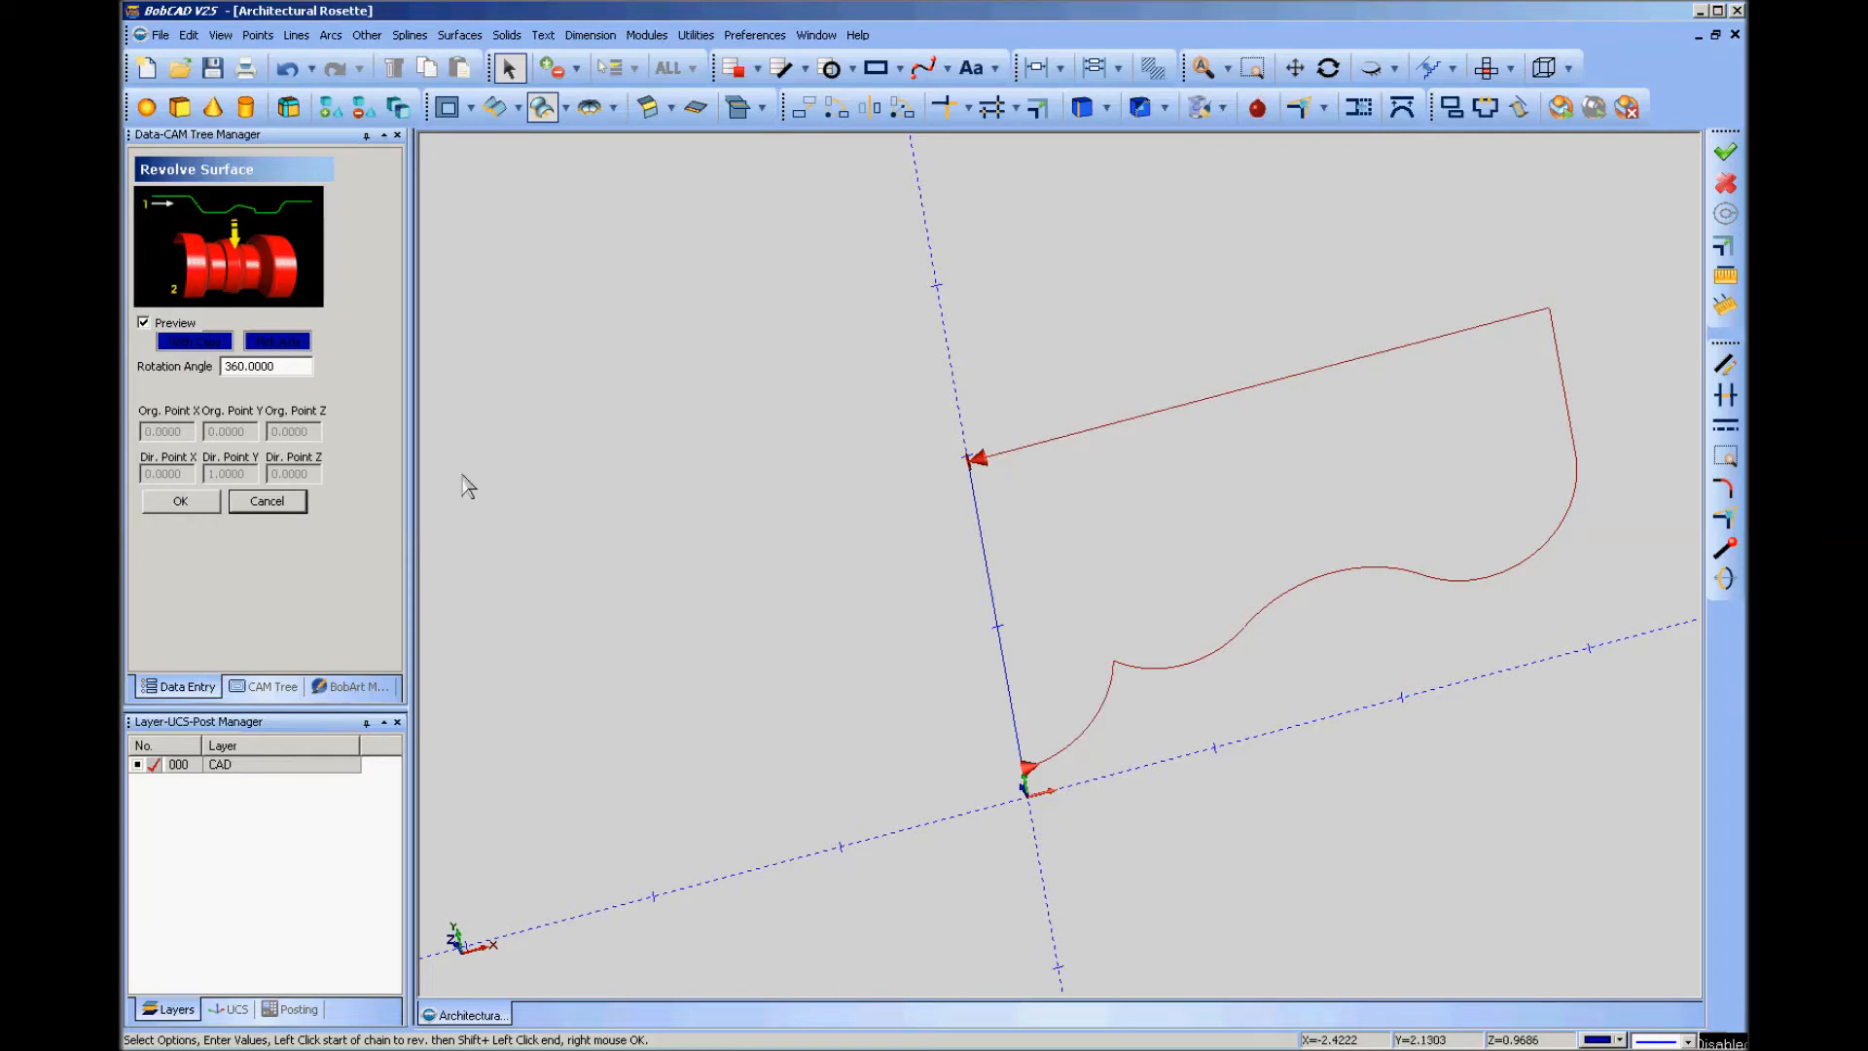
pyautogui.rightClick(586, 379)
pyautogui.click(687, 389)
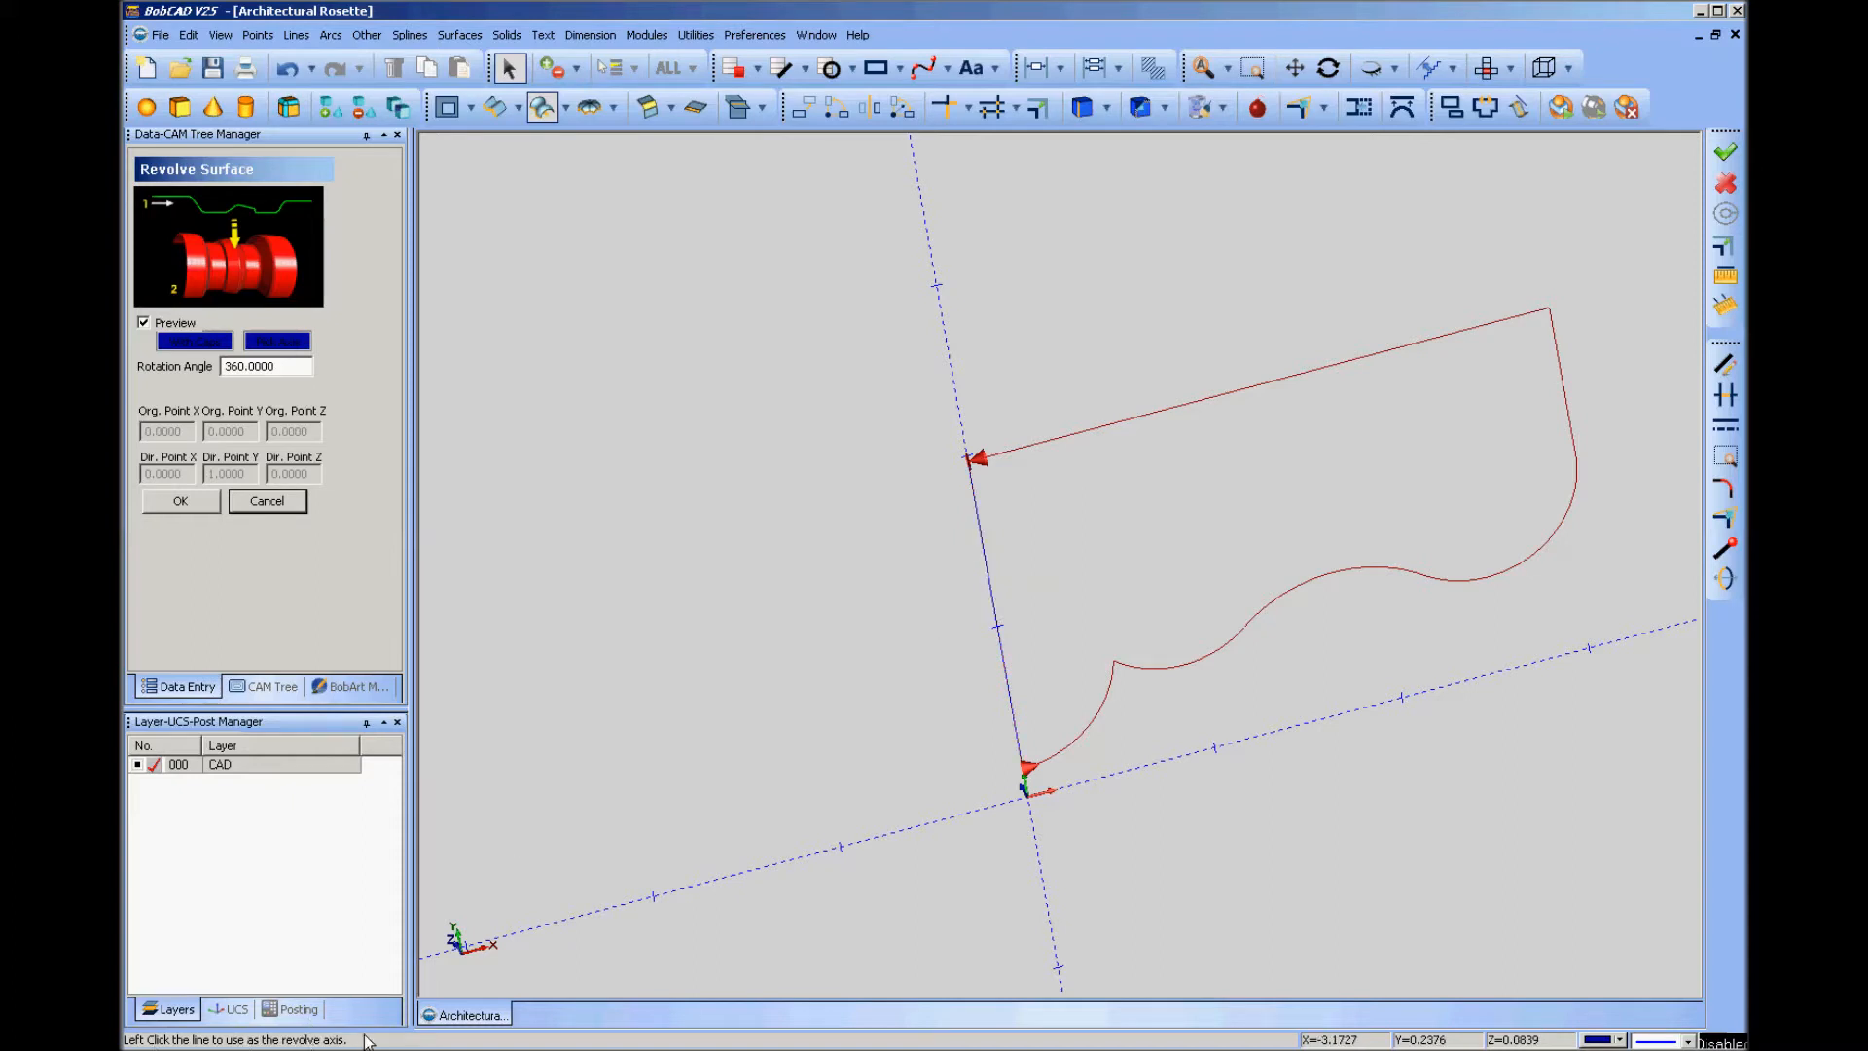
pyautogui.click(992, 596)
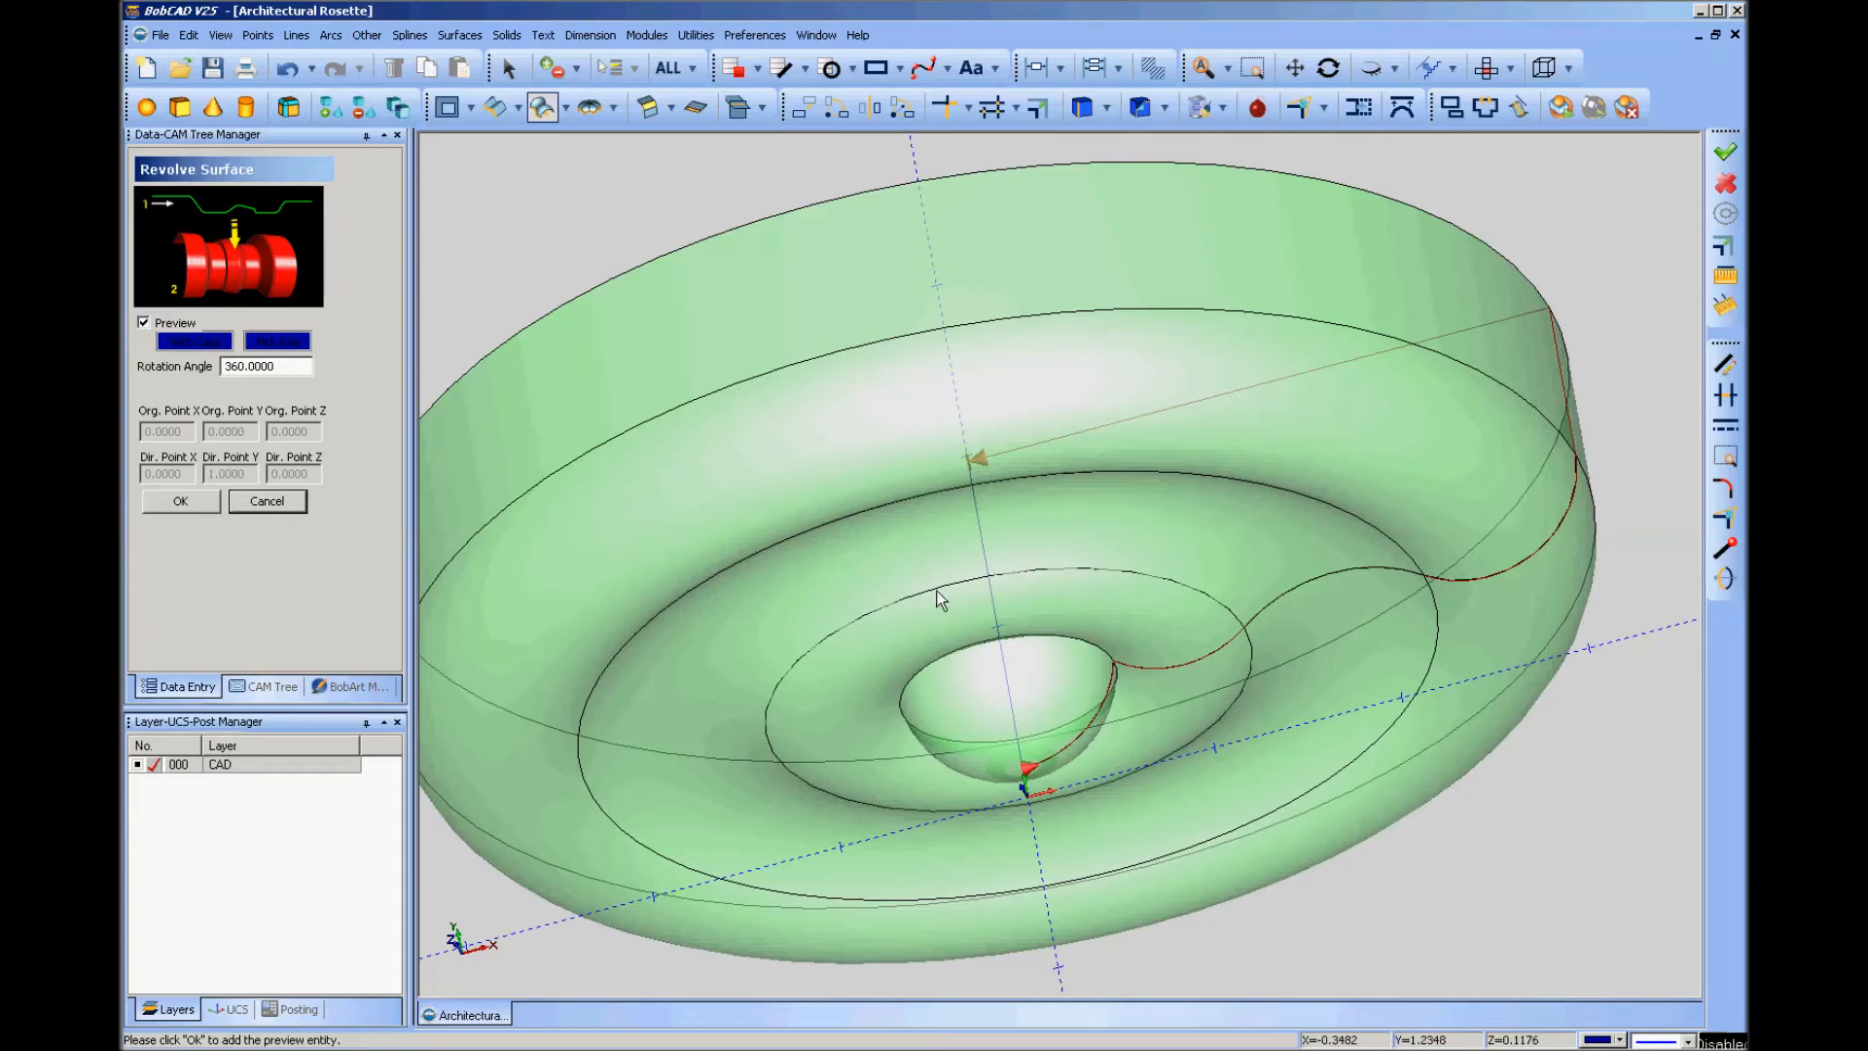
pyautogui.click(271, 501)
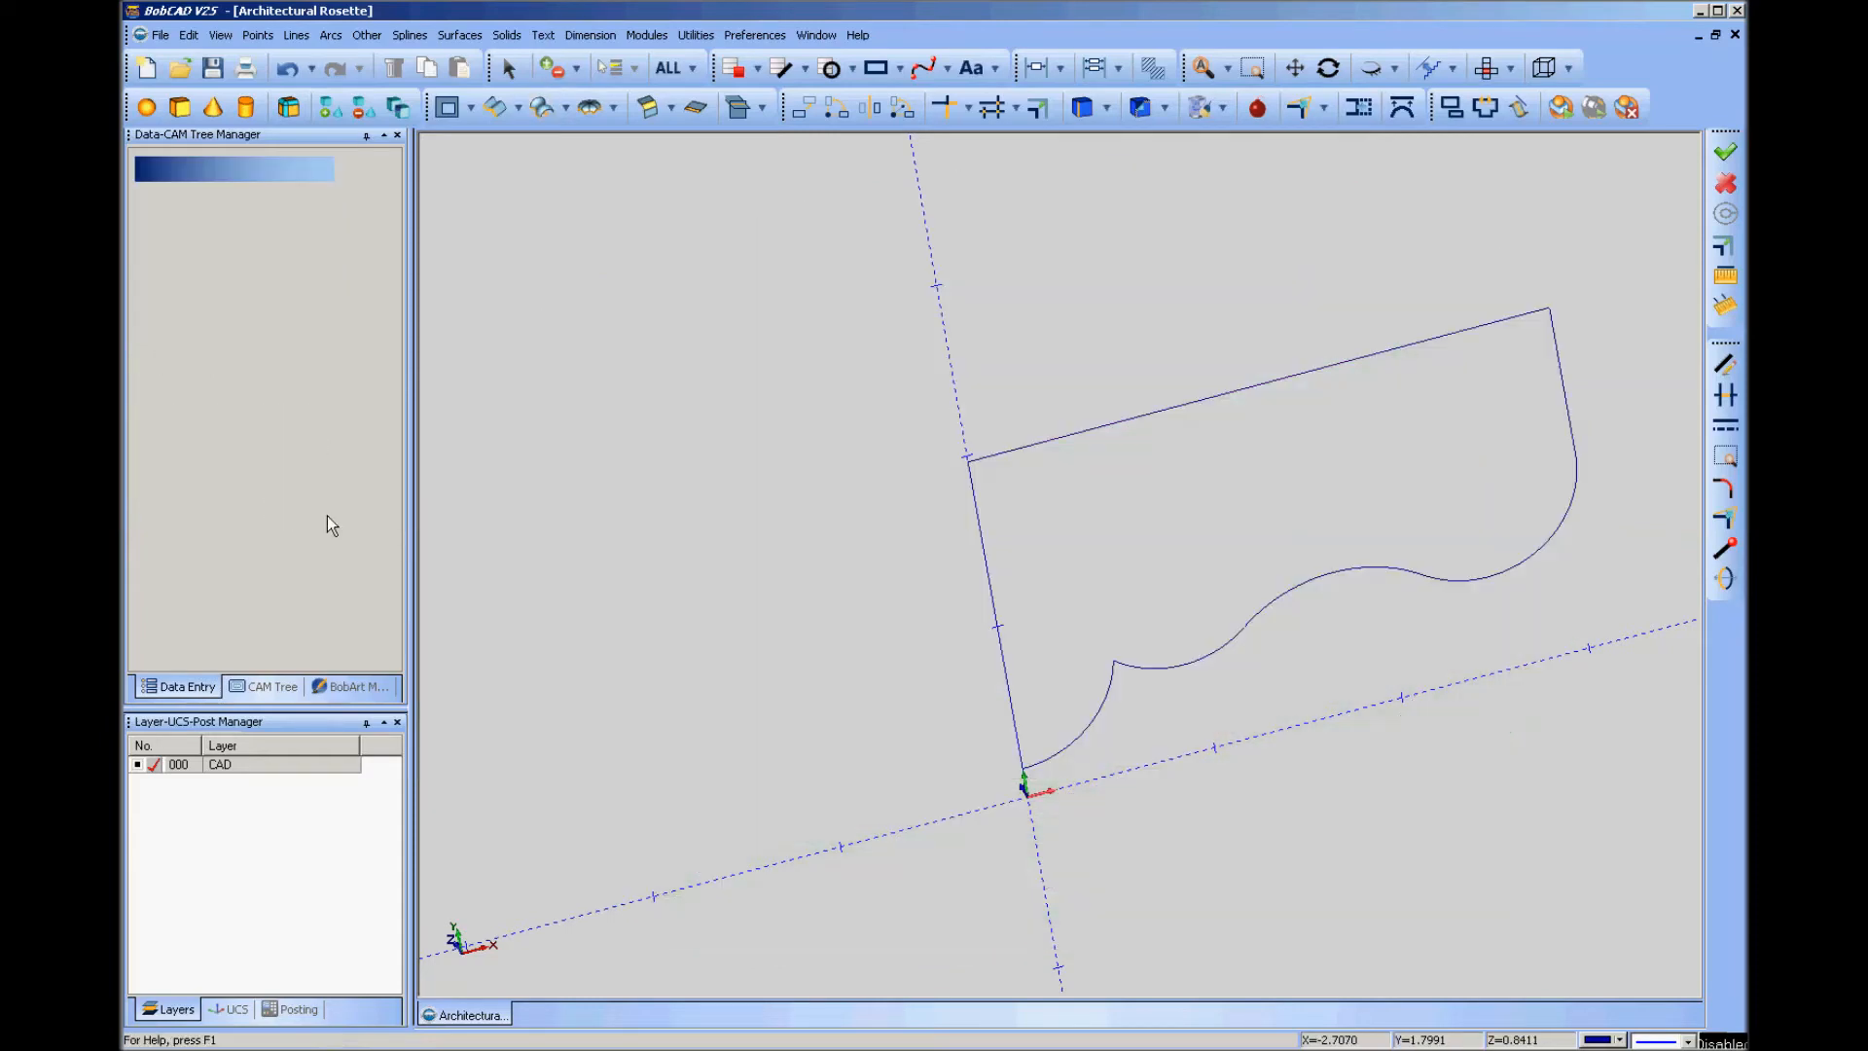